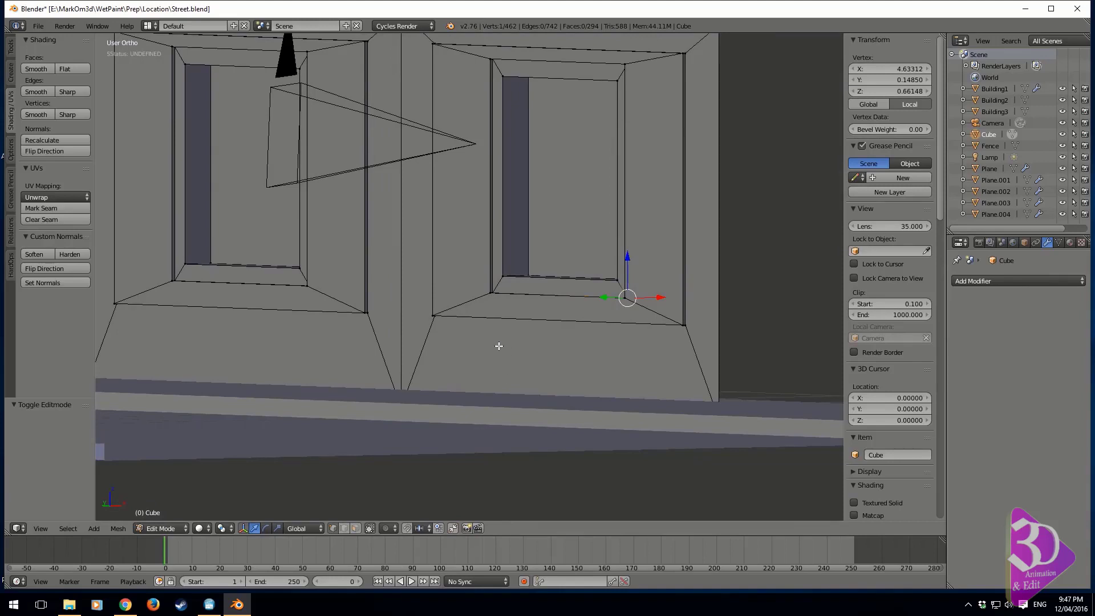
# Select the ring of faces lining the end window's recess and duplicate it along X, out in front of the wall.
pyautogui.click(356, 529)
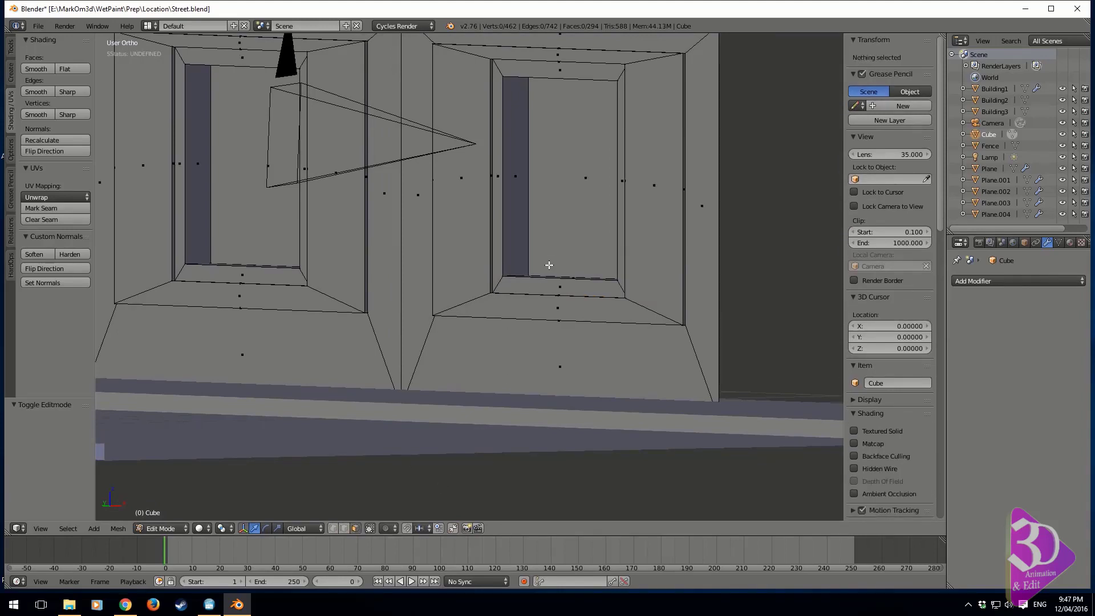
pyautogui.moveTo(549, 264); pyautogui.dragTo(536, 293, button='middle')
pyautogui.keyDown('alt'); pyautogui.rightClick(562, 220); pyautogui.keyUp('alt')
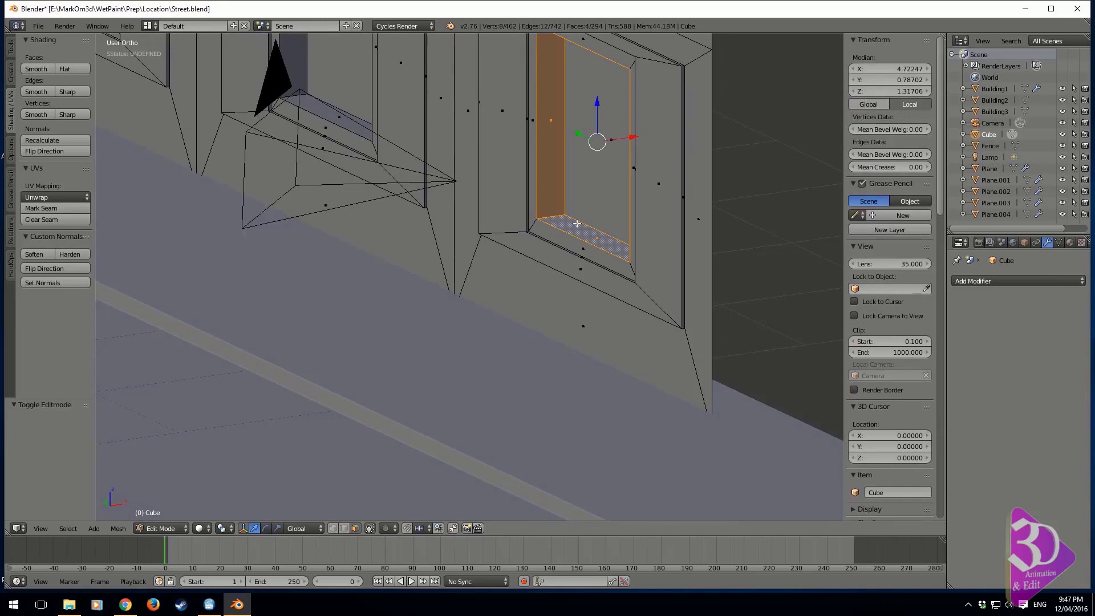
pyautogui.hotkey('shift', 'd')
pyautogui.press('x')
pyautogui.click(500, 248)
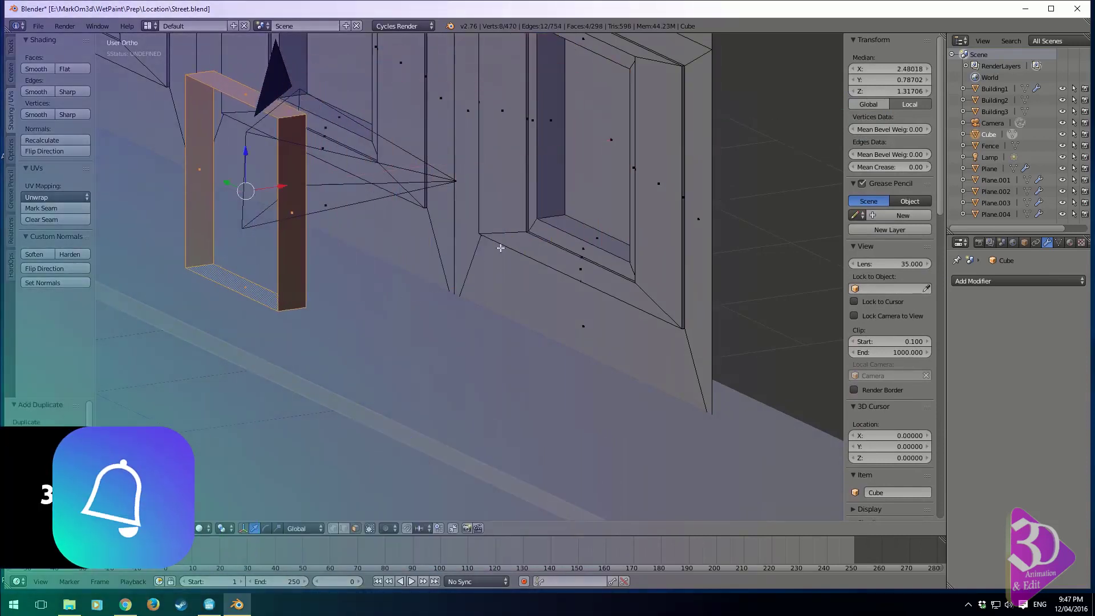
pyautogui.keyDown('shift'); pyautogui.moveTo(500, 247); pyautogui.dragTo(476, 292, button='middle'); pyautogui.keyUp('shift')
pyautogui.keyDown('alt'); pyautogui.keyDown('shift'); pyautogui.rightClick(545, 260); pyautogui.keyUp('shift'); pyautogui.keyUp('alt')
pyautogui.press('x')
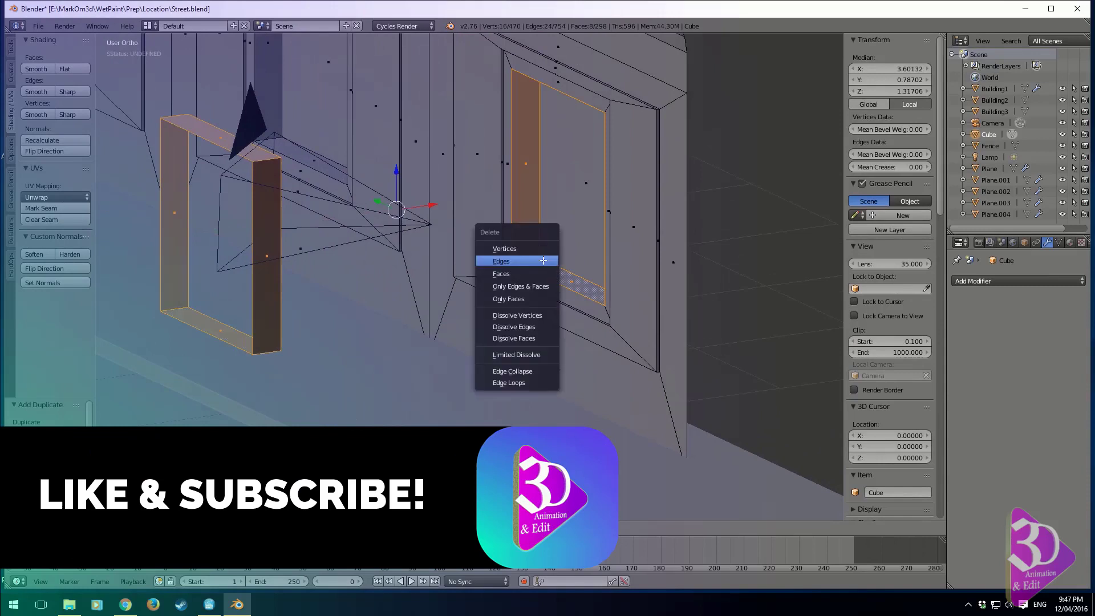
pyautogui.click(542, 258)
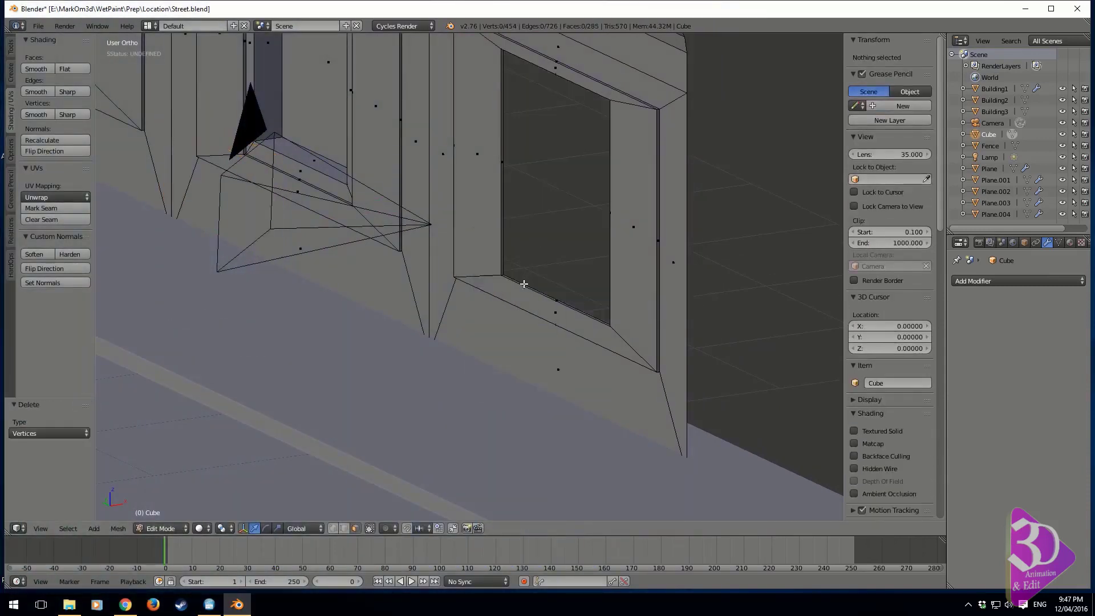
pyautogui.hotkey('ctrl', 'z')
# Delete the vertices of the original recess ring in the end window and of the leftover edge loop around its opening.
pyautogui.keyDown('alt'); pyautogui.rightClick(528, 258); pyautogui.keyUp('alt')
pyautogui.press('x')
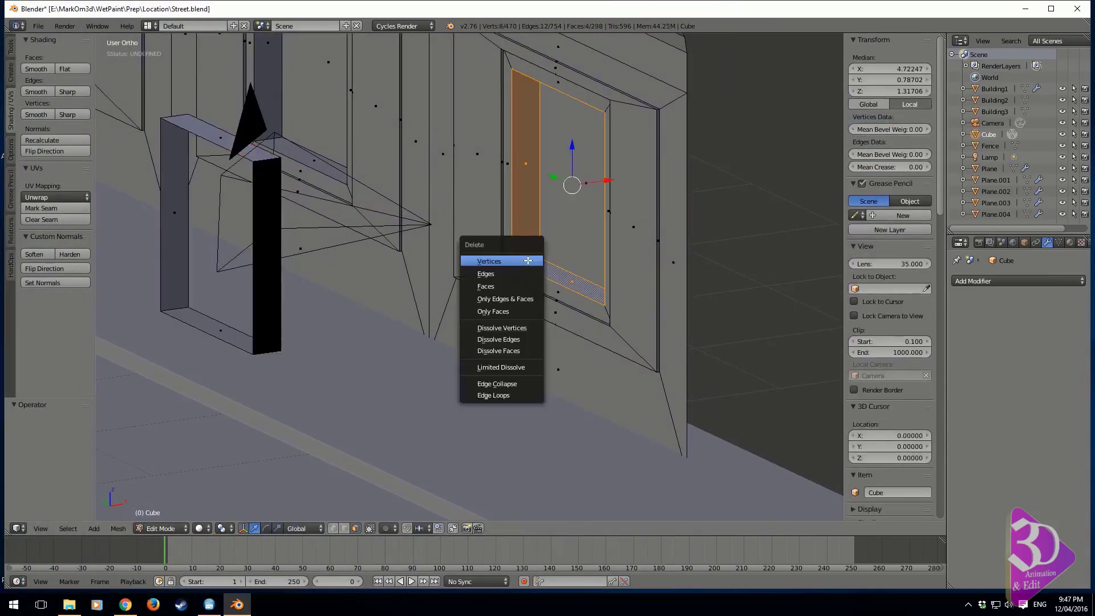
pyautogui.click(528, 259)
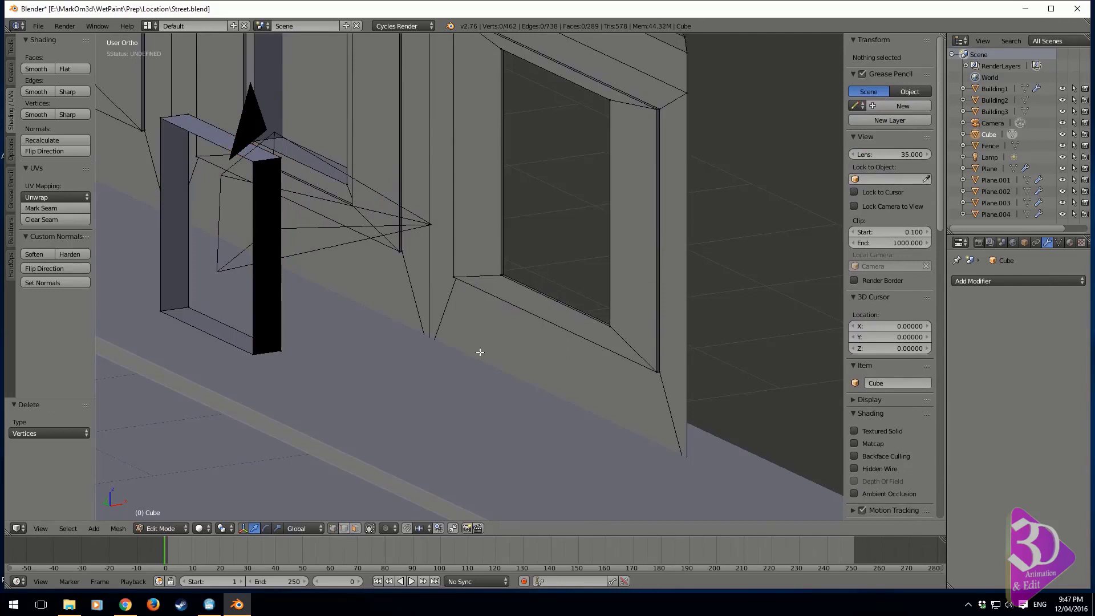
pyautogui.keyDown('alt'); pyautogui.rightClick(546, 289); pyautogui.keyUp('alt')
pyautogui.press('x')
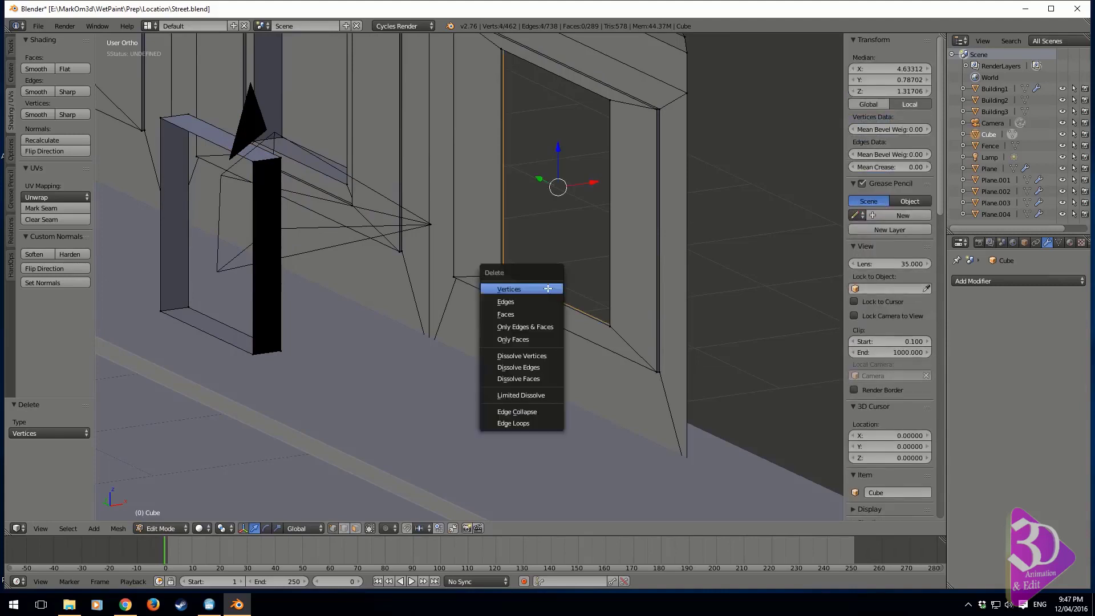
pyautogui.click(548, 289)
# Delete the outer edge loop of the duplicated frame and fill its remaining loop with a single face.
pyautogui.scroll(-1, 524, 293)
pyautogui.moveTo(524, 294); pyautogui.dragTo(323, 341, button='middle')
pyautogui.rightClick(280, 330)
pyautogui.press('x')
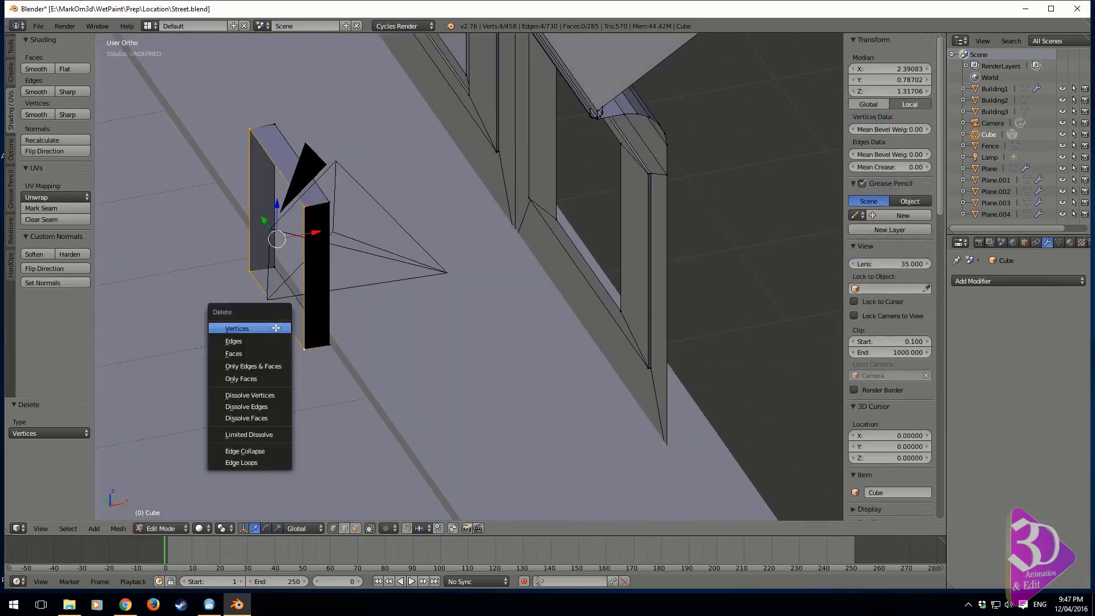
pyautogui.click(281, 327)
pyautogui.keyDown('alt'); pyautogui.rightClick(305, 317); pyautogui.keyUp('alt')
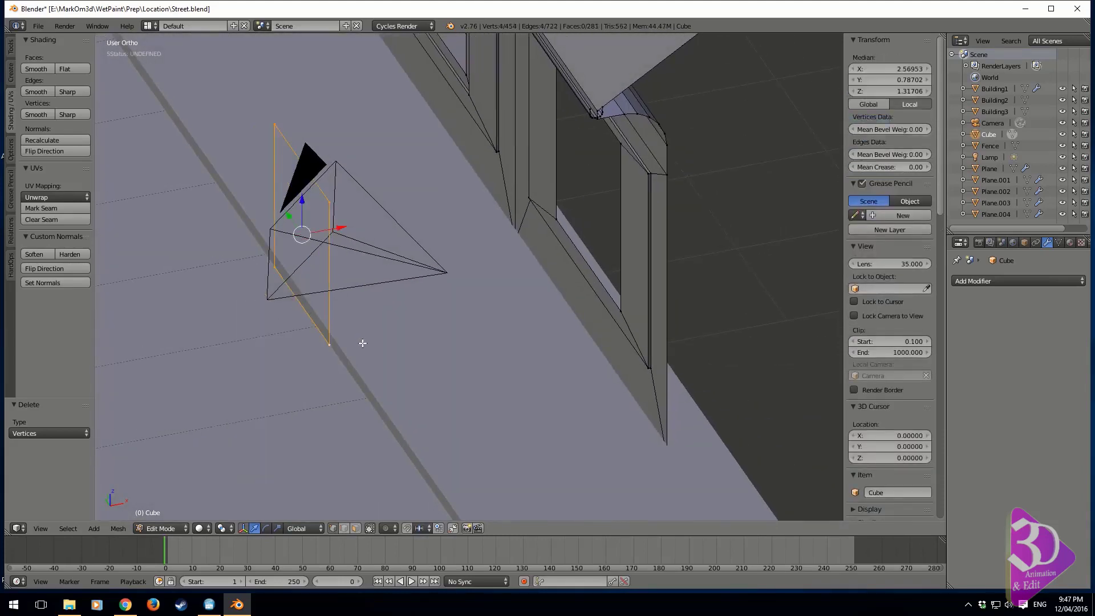
pyautogui.press('f')
# In the right side view, move the bottom edge of the filled panel down 0.77 along Z to ground level.
pyautogui.press('KP_3')
pyautogui.press('KP_1')
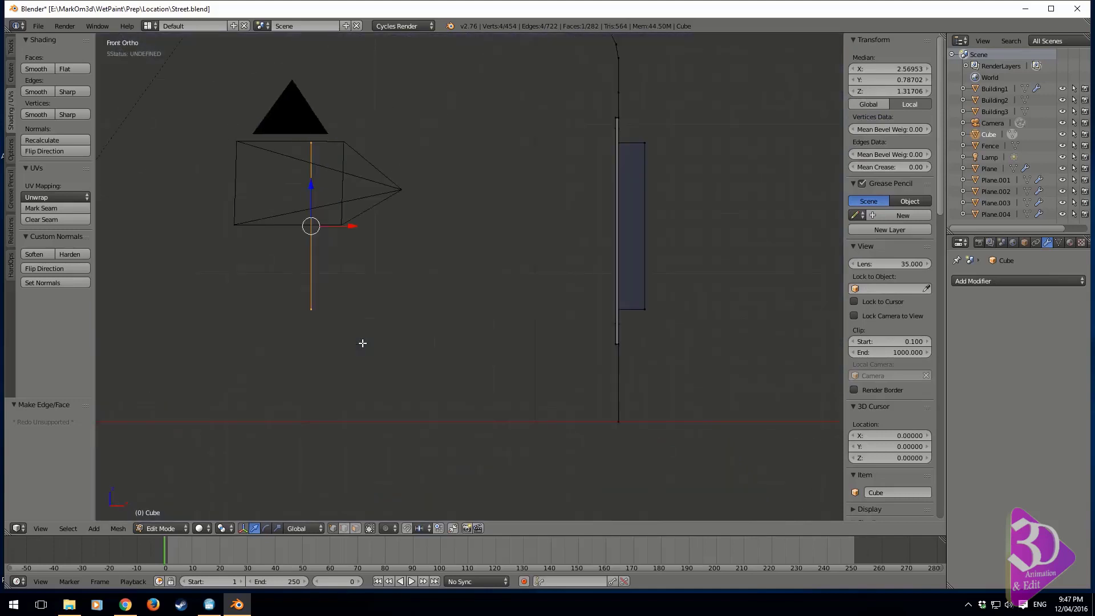
pyautogui.press('KP_3')
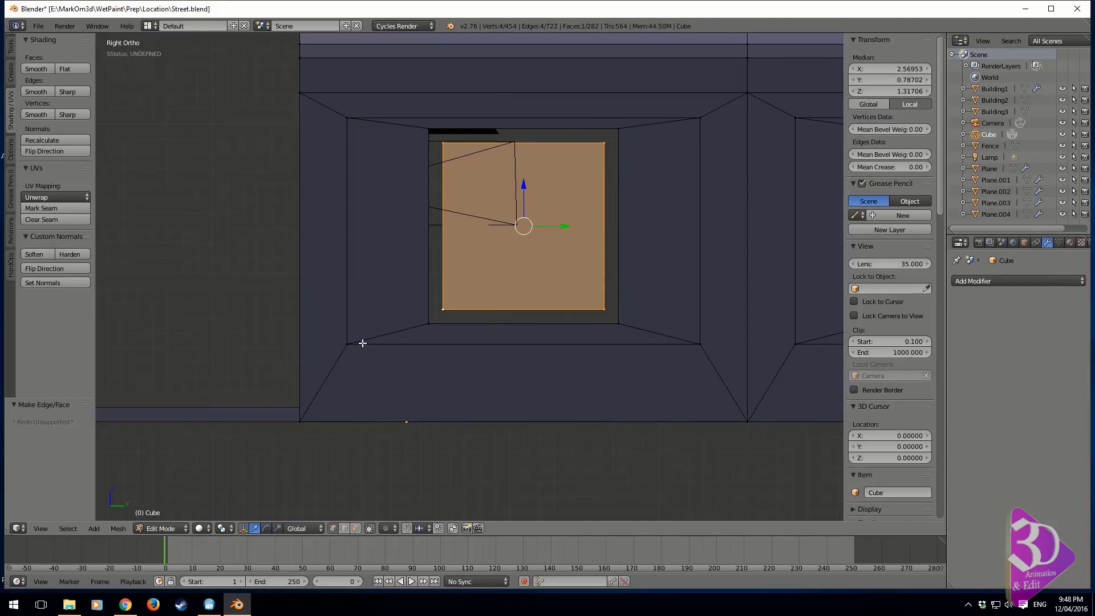
pyautogui.rightClick(440, 311)
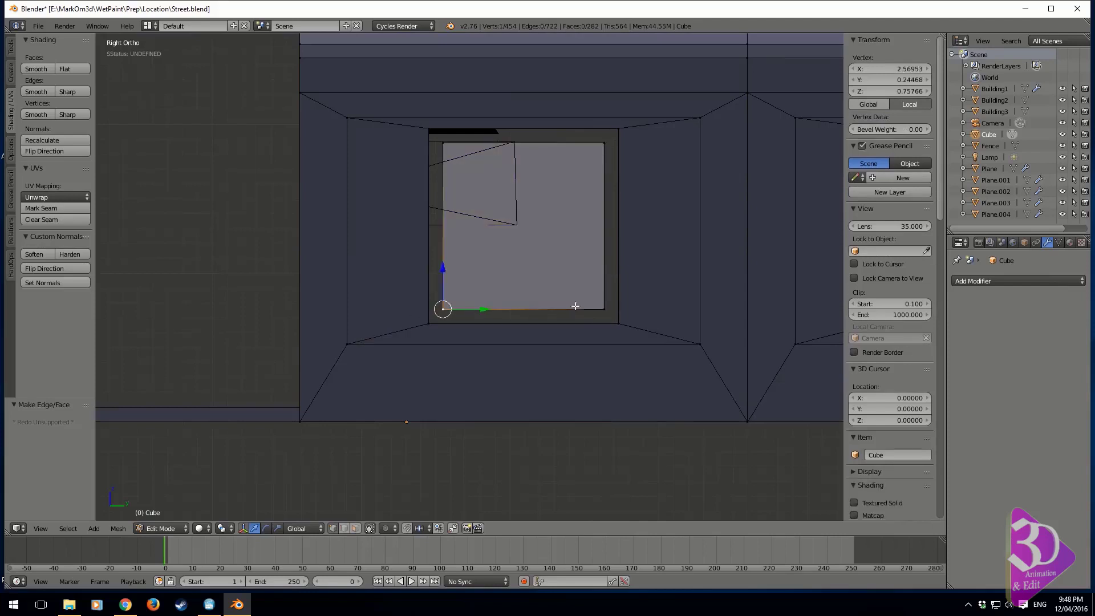
pyautogui.keyDown('shift'); pyautogui.rightClick(605, 305); pyautogui.keyUp('shift')
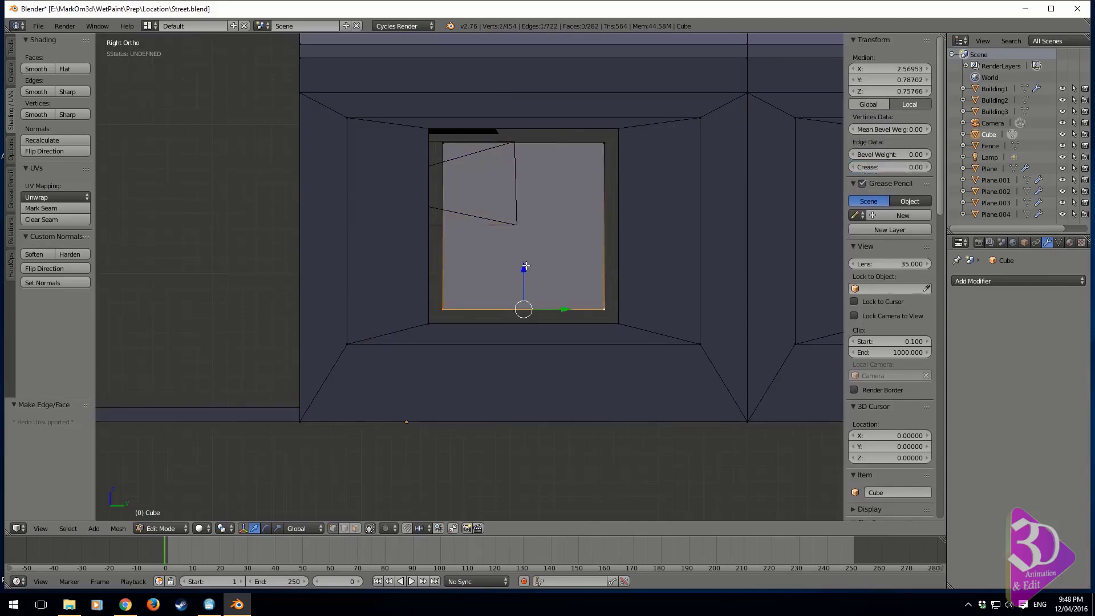
pyautogui.press('g')
pyautogui.press('z')
pyautogui.click(521, 378)
pyautogui.press('s')
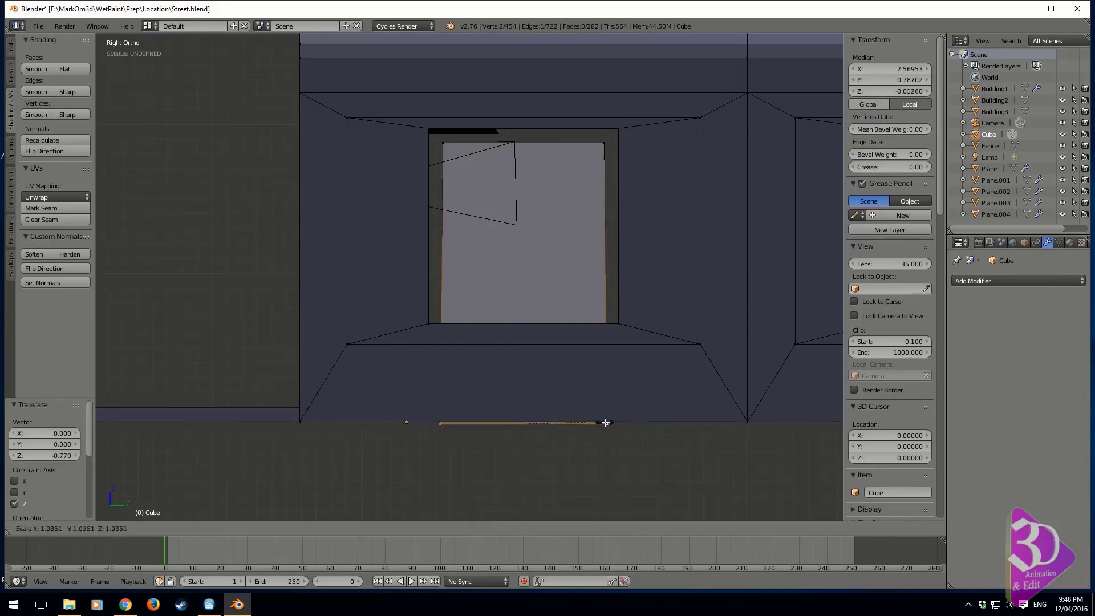
pyautogui.rightClick(604, 428)
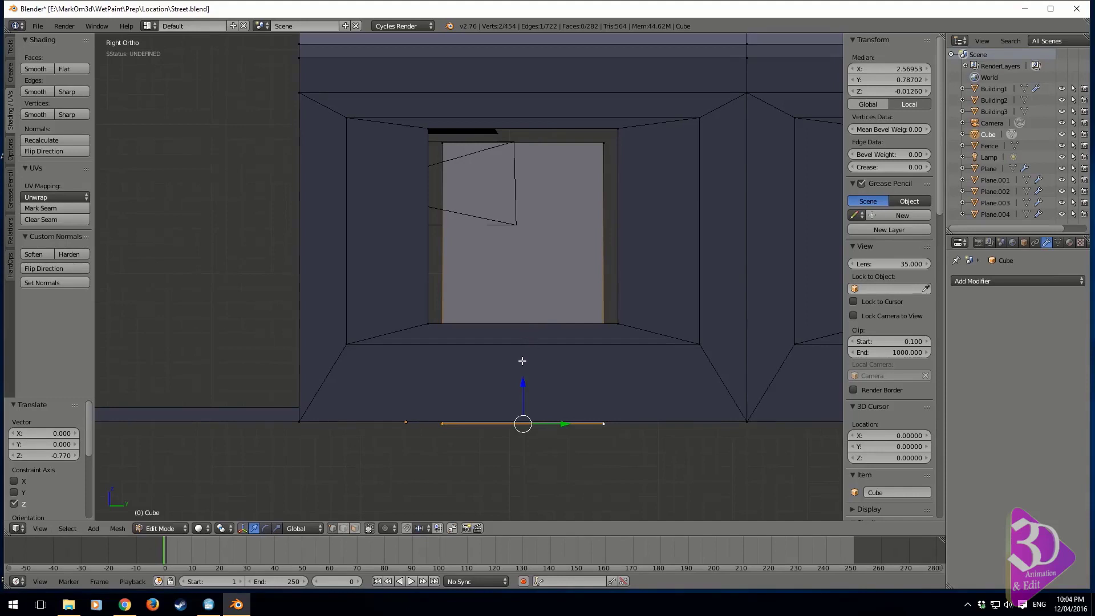
# Add one centred vertical loop cut through the wall faces below the end opening.
pyautogui.hotkey('ctrl', 'r')
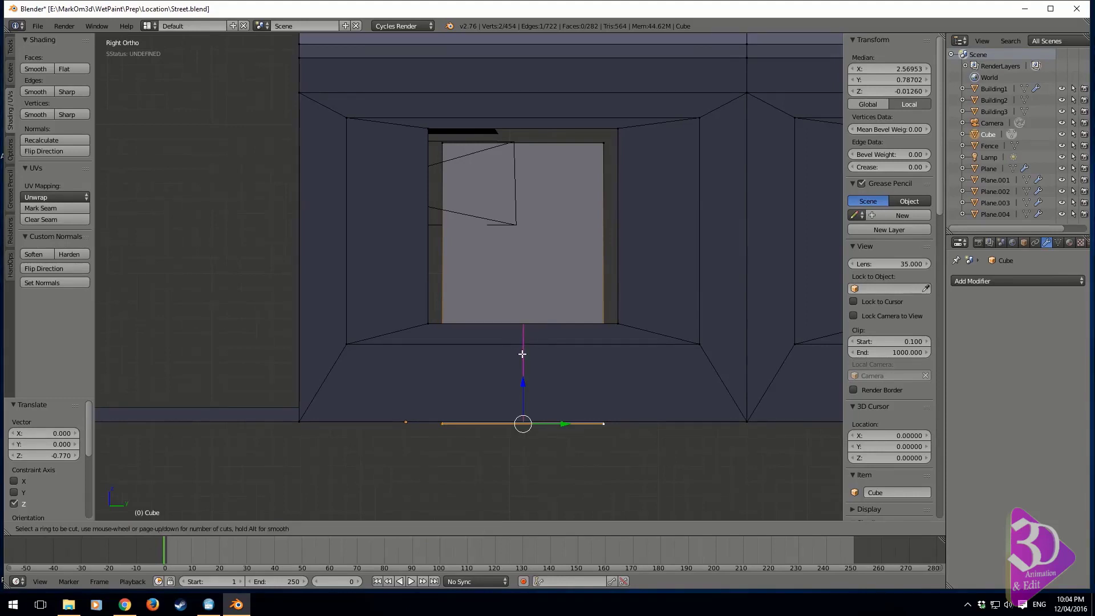
pyautogui.click(522, 354)
pyautogui.rightClick(577, 373)
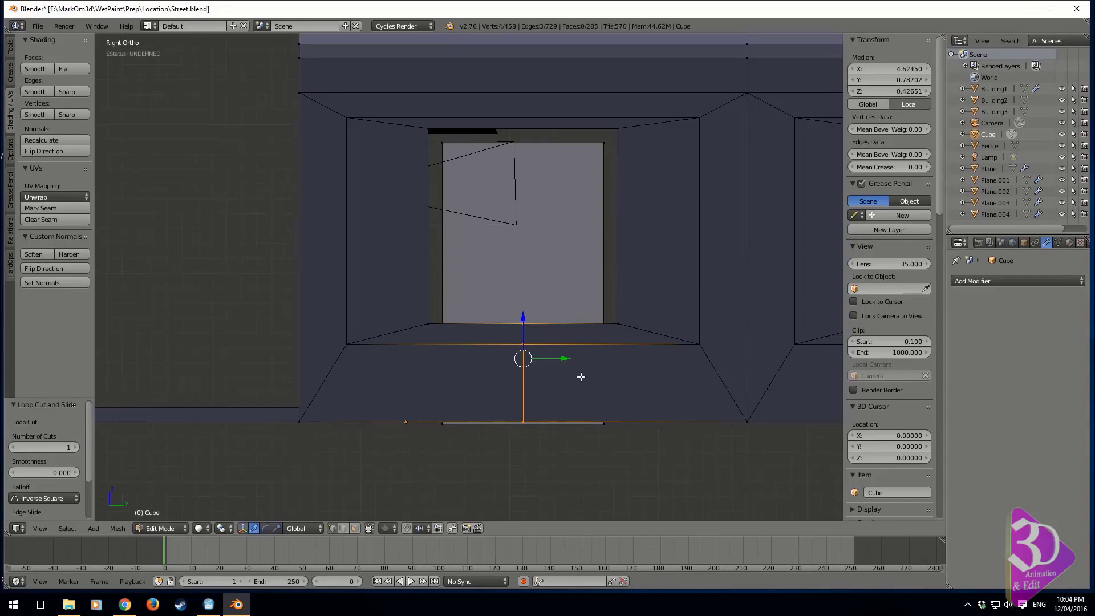
pyautogui.hotkey('ctrl', 'b')
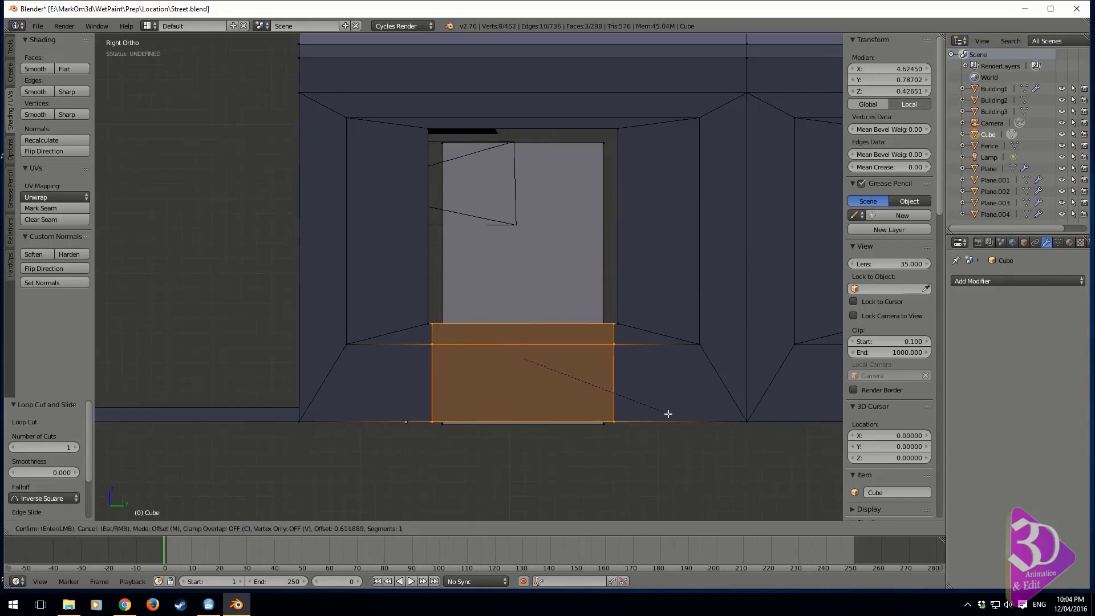
pyautogui.click(670, 414)
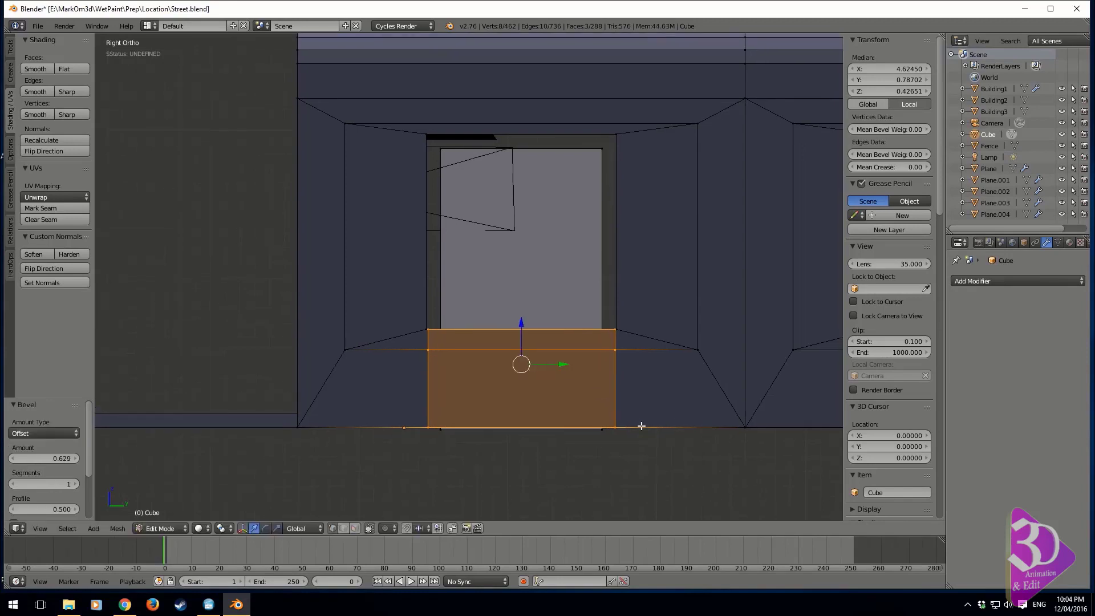
pyautogui.hotkey('ctrl', 'z')
# Bevel the vertical cut below the opening by 0.812 with one segment, matching the opening's width.
pyautogui.hotkey('ctrl', 'b')
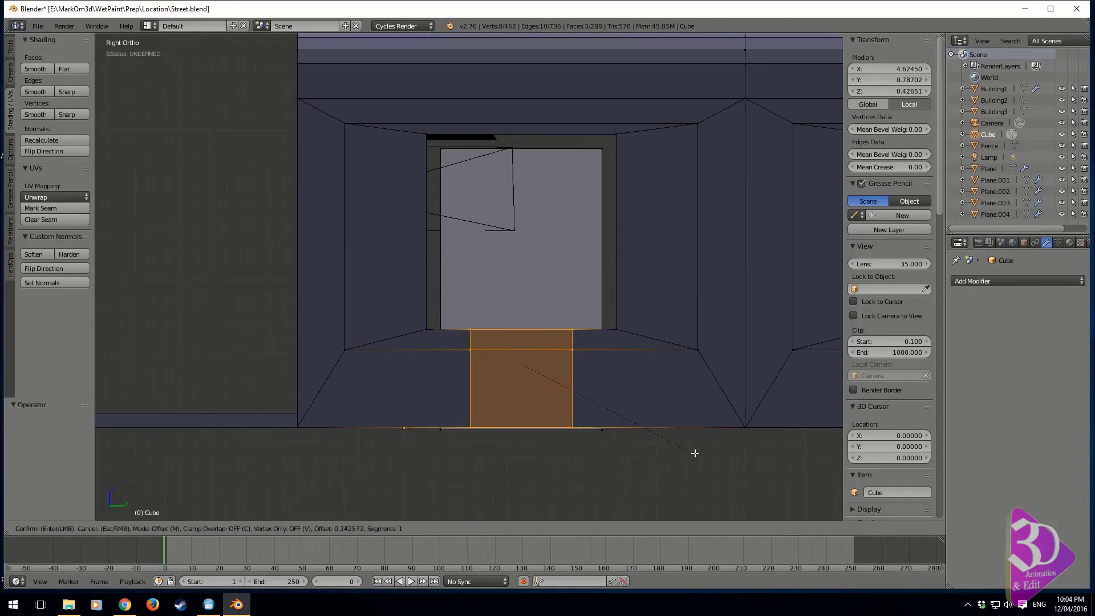
pyautogui.click(753, 477)
pyautogui.keyDown('shift'); pyautogui.moveTo(617, 350); pyautogui.dragTo(540, 379, button='middle'); pyautogui.keyUp('shift')
pyautogui.scroll(3, 540, 379)
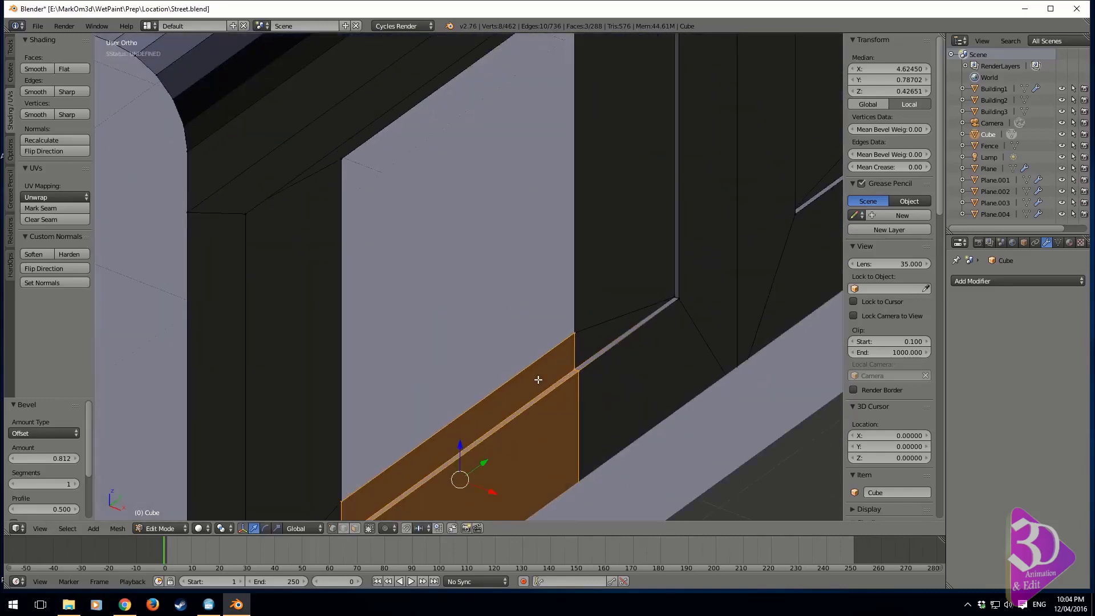
# Select the whole mesh and remove its doubled vertices with a merge distance of 0.0001.
pyautogui.scroll(-3, 537, 379)
pyautogui.press('a')
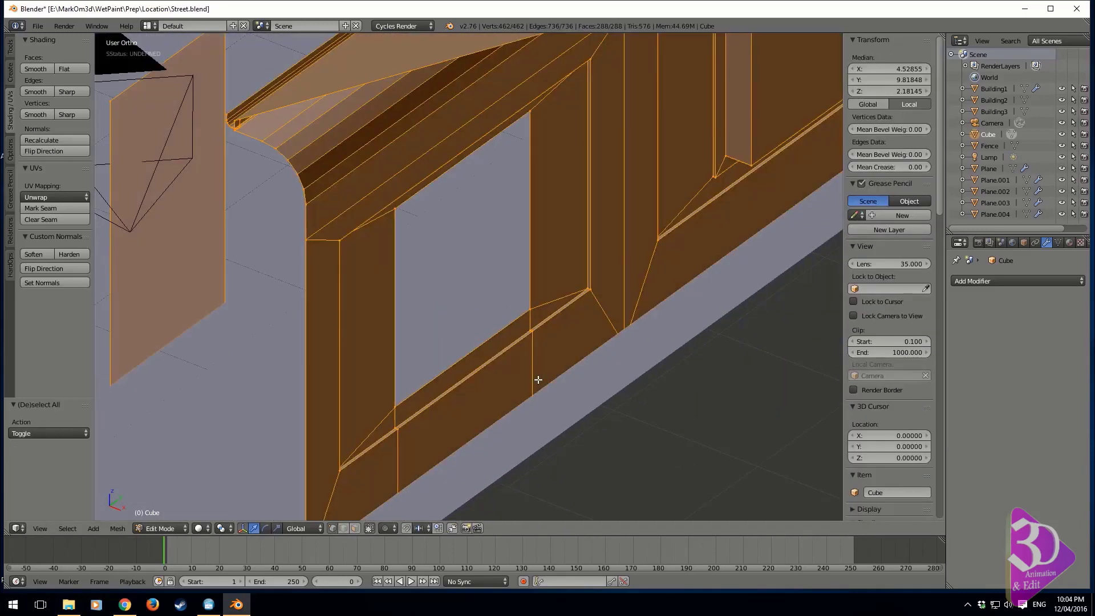
pyautogui.click(9, 50)
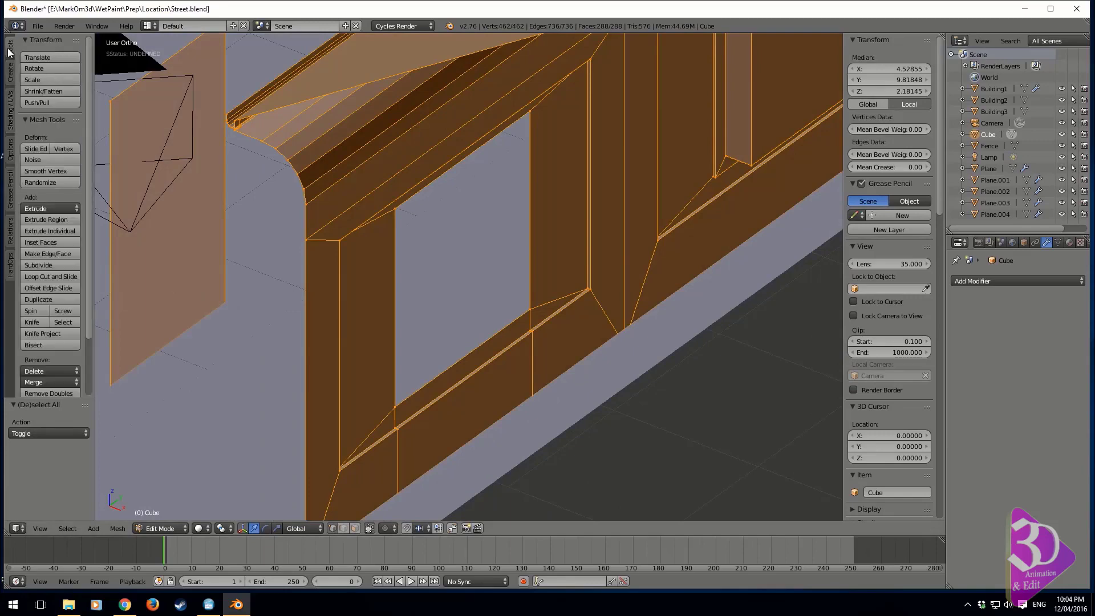
pyautogui.click(51, 393)
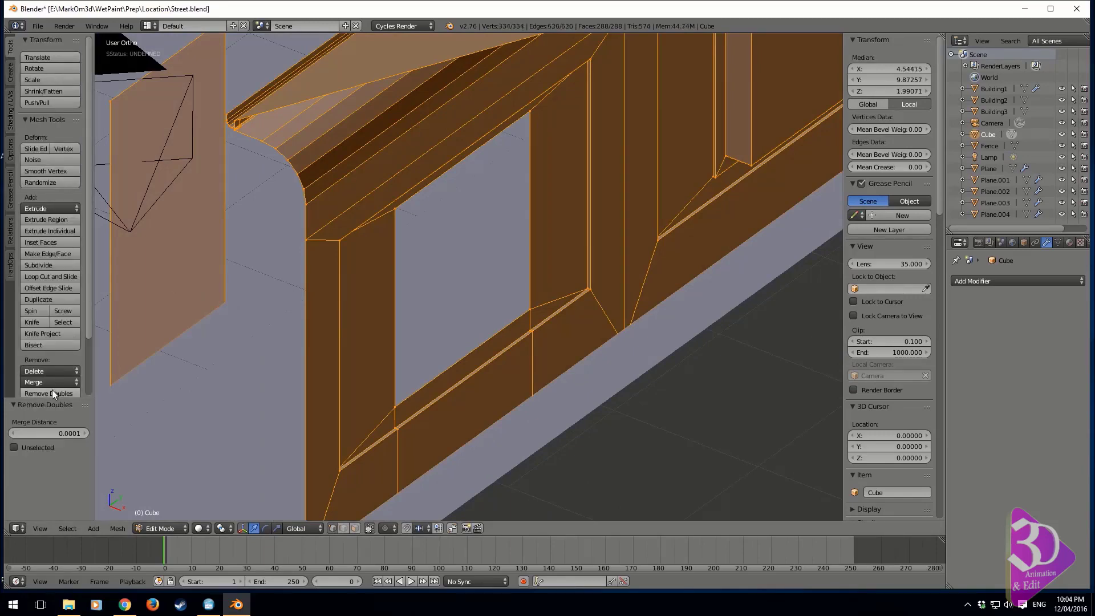
# Examine the edges and faces below the end opening from several angles in wireframe and solid shading.
pyautogui.scroll(-4, 459, 327)
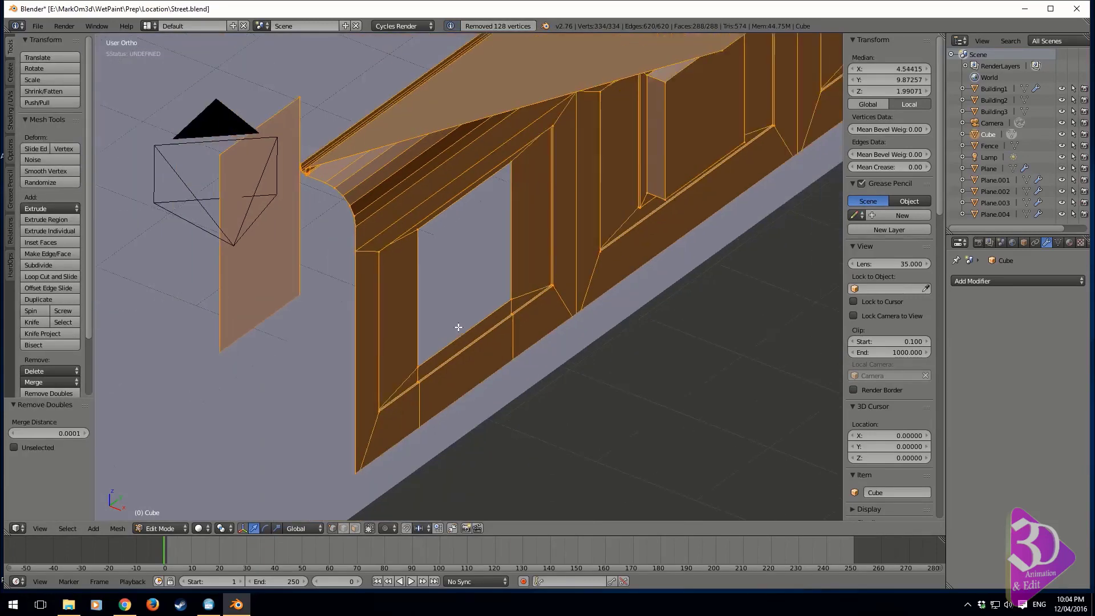
pyautogui.moveTo(454, 325); pyautogui.dragTo(572, 298, button='middle')
pyautogui.moveTo(424, 287)
pyautogui.keyDown('shift'); pyautogui.mouseDown(button='middle')
pyautogui.moveTo(508, 316)
pyautogui.moveTo(400, 407)
pyautogui.mouseUp(button='middle'); pyautogui.keyUp('shift')
pyautogui.moveTo(557, 366); pyautogui.dragTo(413, 371, button='middle')
pyautogui.moveTo(469, 436)
pyautogui.keyDown('shift'); pyautogui.mouseDown(button='middle')
pyautogui.moveTo(418, 313)
pyautogui.moveTo(464, 218)
pyautogui.mouseUp(button='middle'); pyautogui.keyUp('shift')
pyautogui.scroll(3, 507, 220)
pyautogui.press('z')
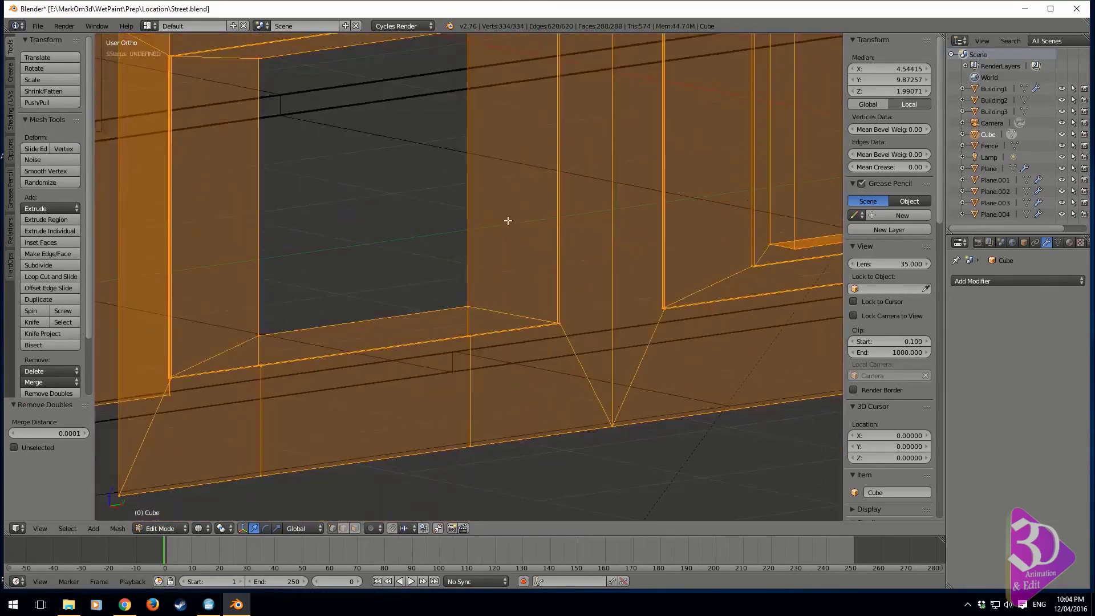
pyautogui.scroll(4, 507, 220)
pyautogui.keyDown('shift'); pyautogui.moveTo(407, 371); pyautogui.dragTo(496, 291, button='middle'); pyautogui.keyUp('shift')
pyautogui.scroll(-3, 496, 290)
pyautogui.press('z')
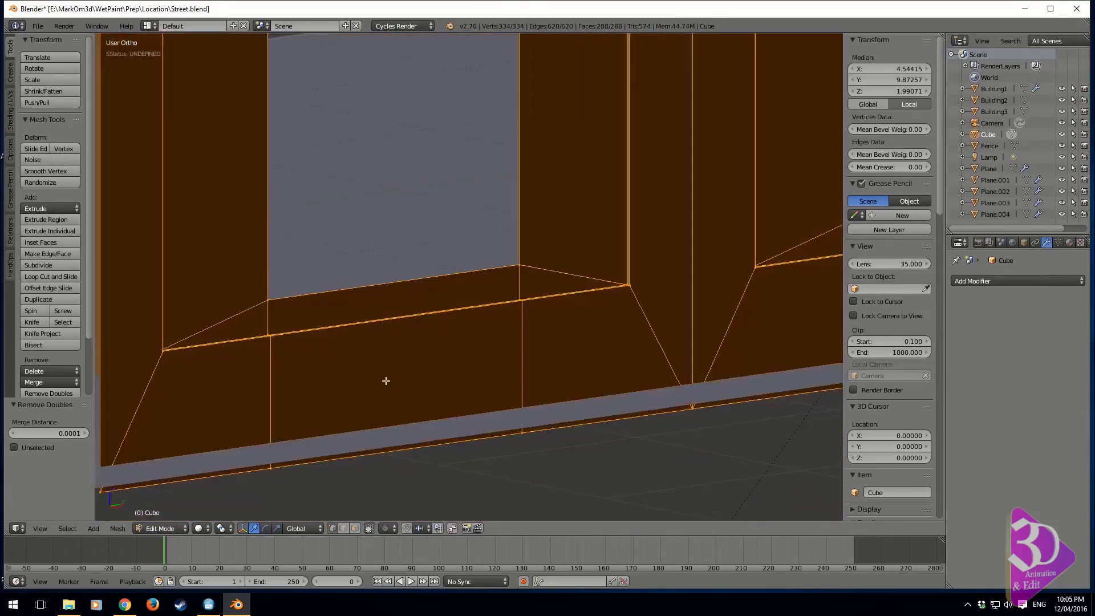
# Select the three wall faces directly below the end opening and delete them, extending the opening to the ground.
pyautogui.press('z')
pyautogui.rightClick(382, 388)
pyautogui.keyDown('shift'); pyautogui.rightClick(386, 297); pyautogui.keyUp('shift')
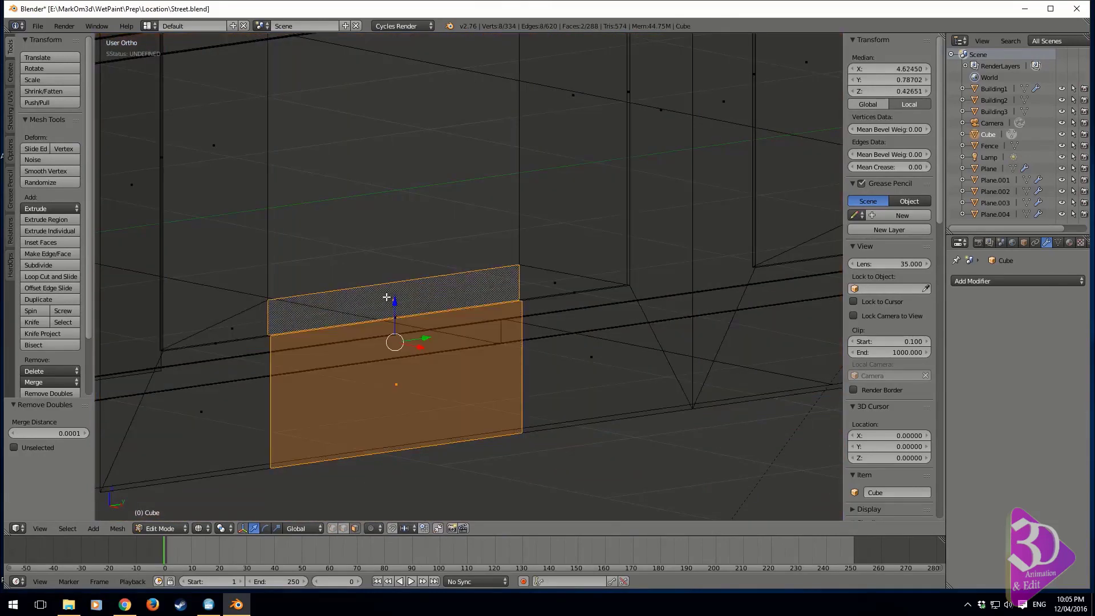
pyautogui.keyDown('shift'); pyautogui.rightClick(406, 328); pyautogui.keyUp('shift')
pyautogui.press('x')
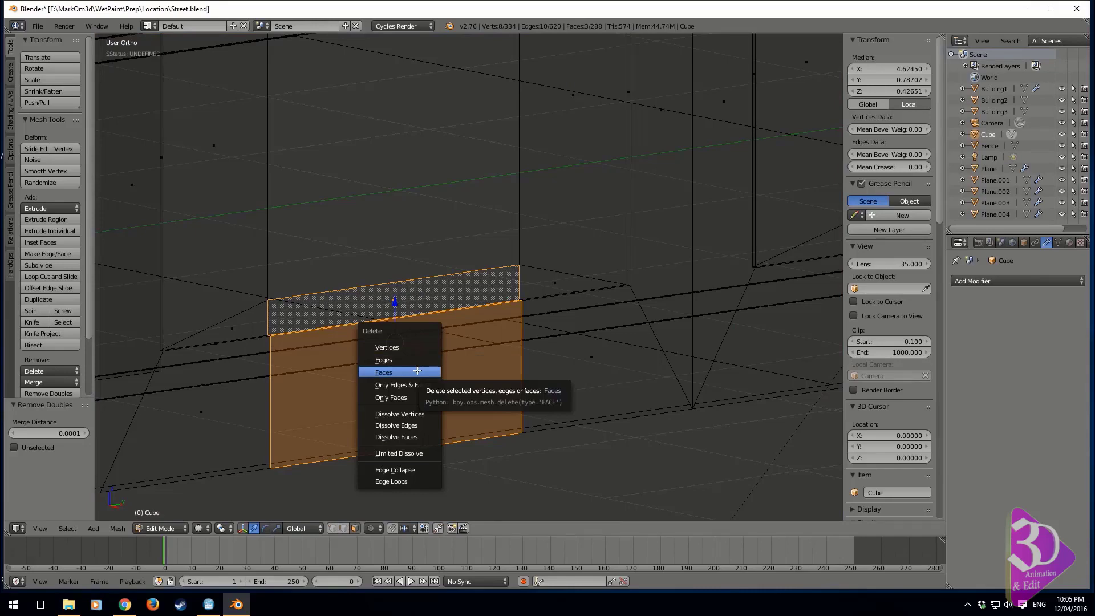
pyautogui.moveTo(325, 298)
pyautogui.mouseDown(button='middle')
pyautogui.moveTo(514, 298)
pyautogui.moveTo(471, 306)
pyautogui.mouseUp(button='middle')
pyautogui.press('z')
pyautogui.scroll(-6, 498, 293)
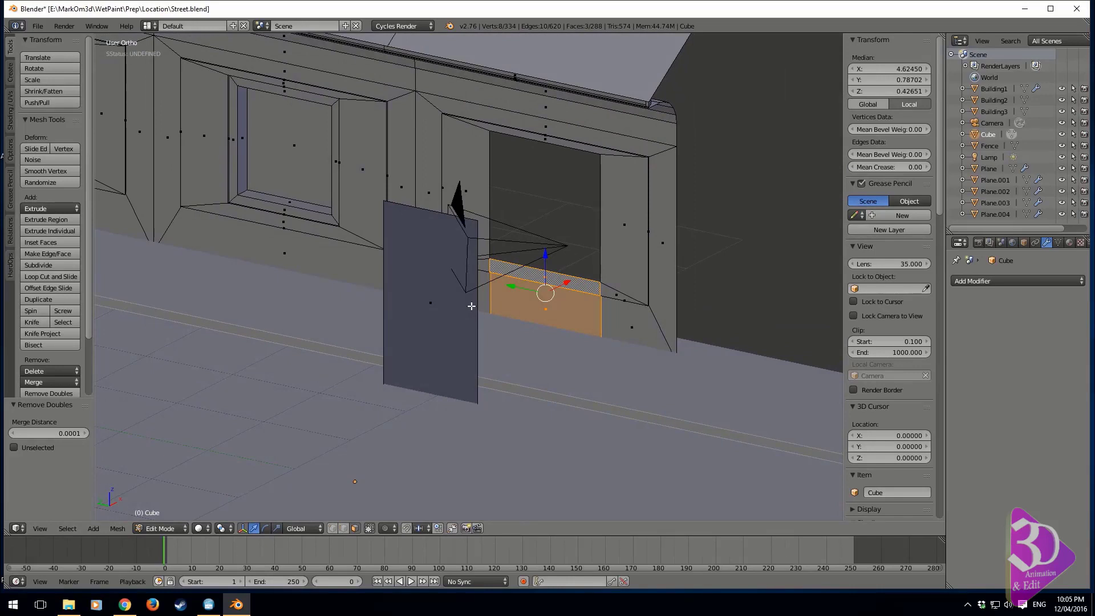
pyautogui.press('x')
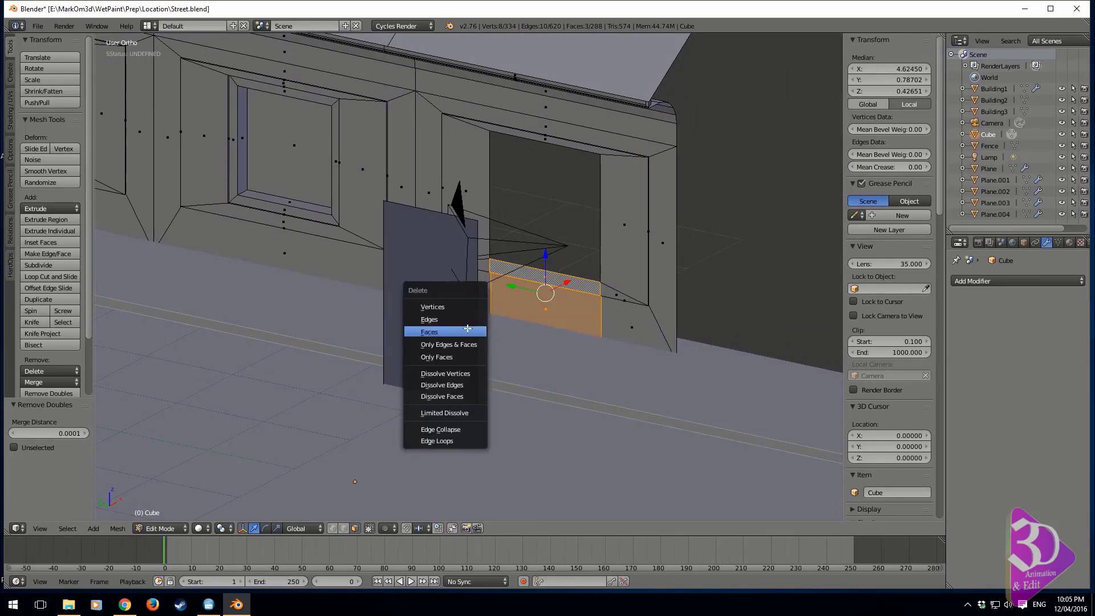
pyautogui.click(476, 330)
# Select the edge loop around the doorway opening and extrude it 0.662 along X into the building to form a recess.
pyautogui.moveTo(476, 330); pyautogui.dragTo(485, 316, button='middle')
pyautogui.scroll(2, 469, 328)
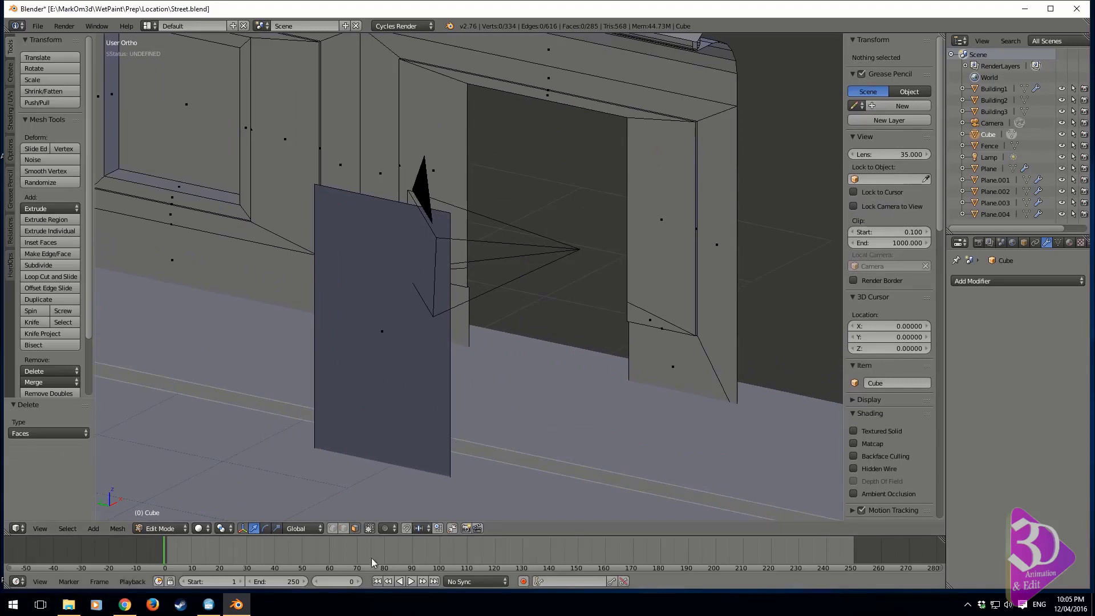
pyautogui.click(332, 528)
pyautogui.keyDown('alt'); pyautogui.rightClick(470, 311); pyautogui.keyUp('alt')
pyautogui.keyDown('shift'); pyautogui.moveTo(500, 327); pyautogui.dragTo(425, 380, button='middle'); pyautogui.keyUp('shift')
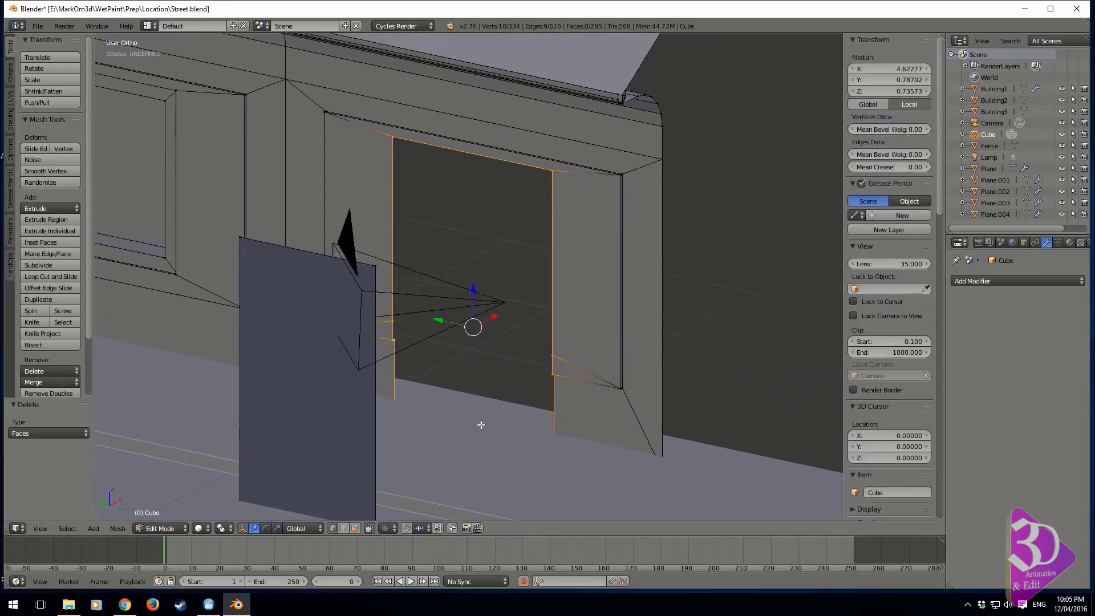
pyautogui.press('e')
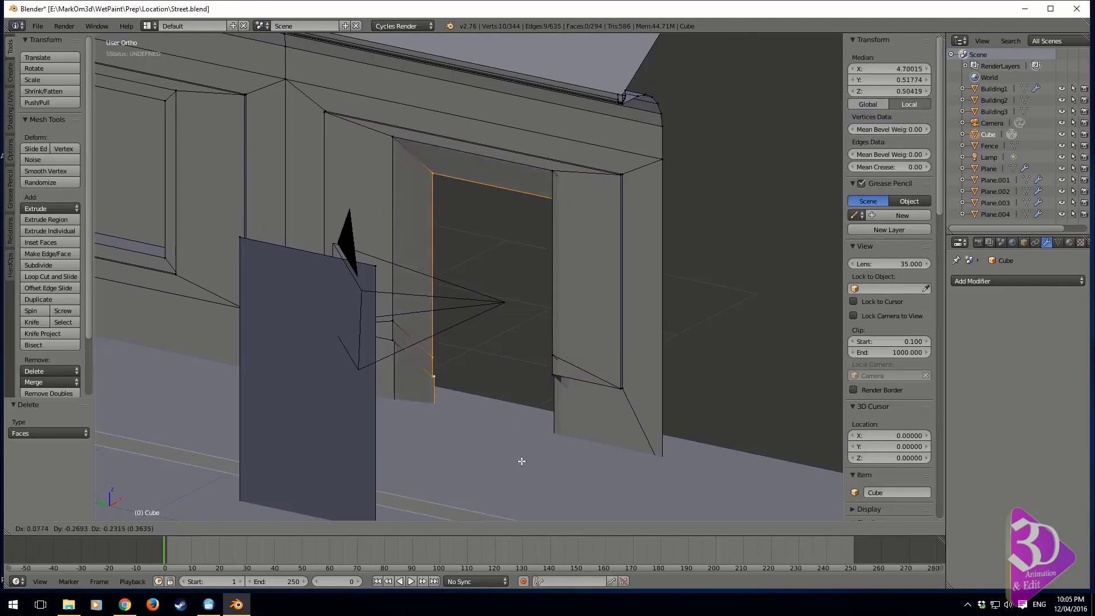
pyautogui.press('y')
pyautogui.press('x')
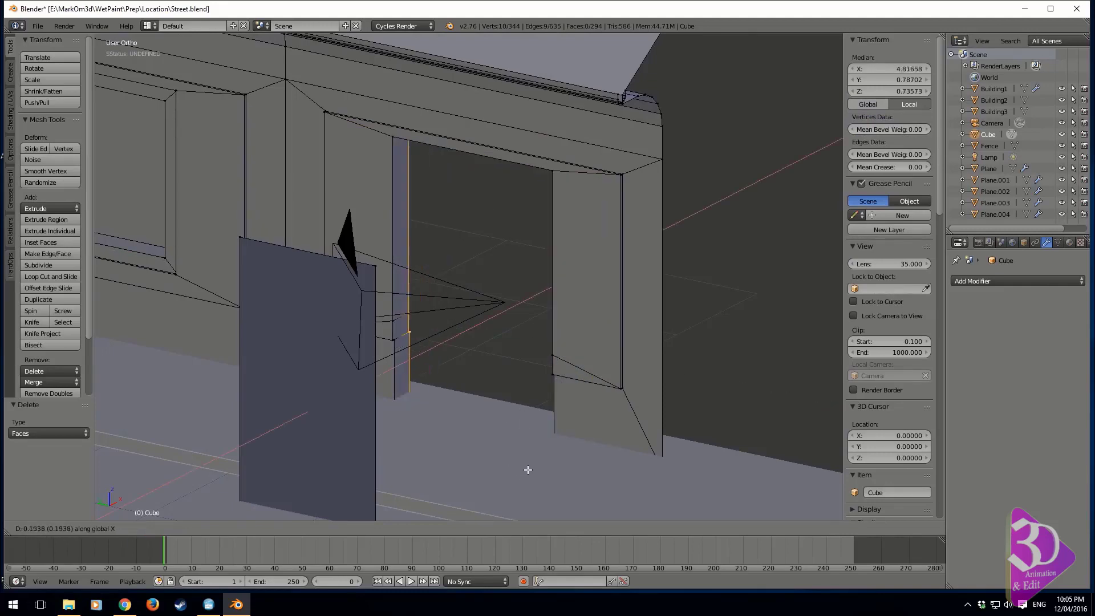
pyautogui.click(559, 451)
# Select the face loop of the doorway recess and widen it by scaling 1.302 along Y.
pyautogui.moveTo(587, 426); pyautogui.dragTo(494, 415, button='middle')
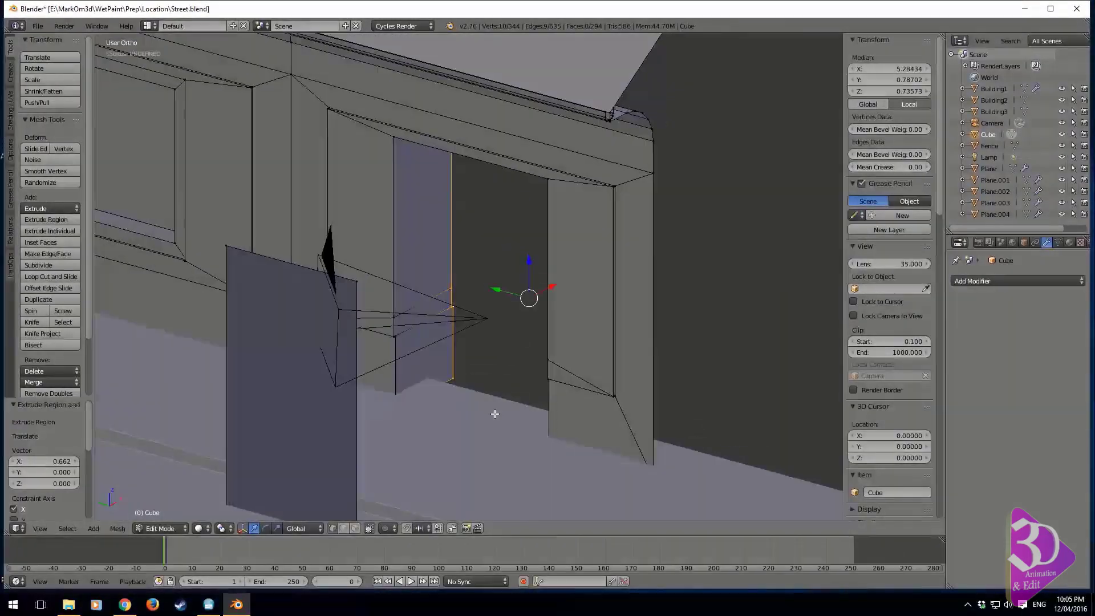
pyautogui.moveTo(558, 232); pyautogui.dragTo(579, 237, button='middle')
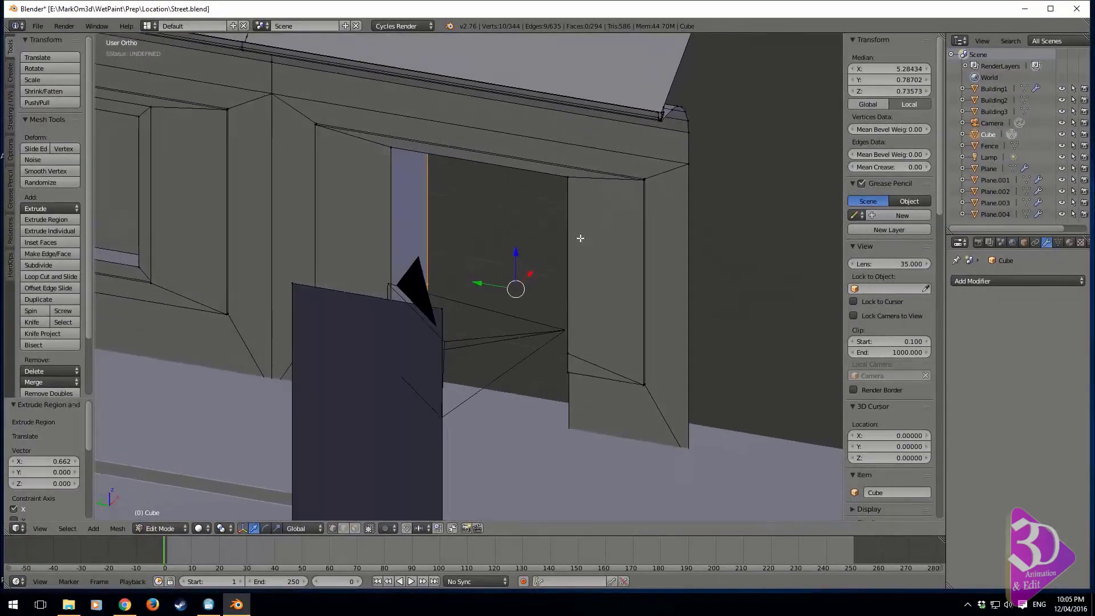
pyautogui.scroll(-3, 579, 237)
pyautogui.moveTo(488, 258); pyautogui.dragTo(539, 303, button='middle')
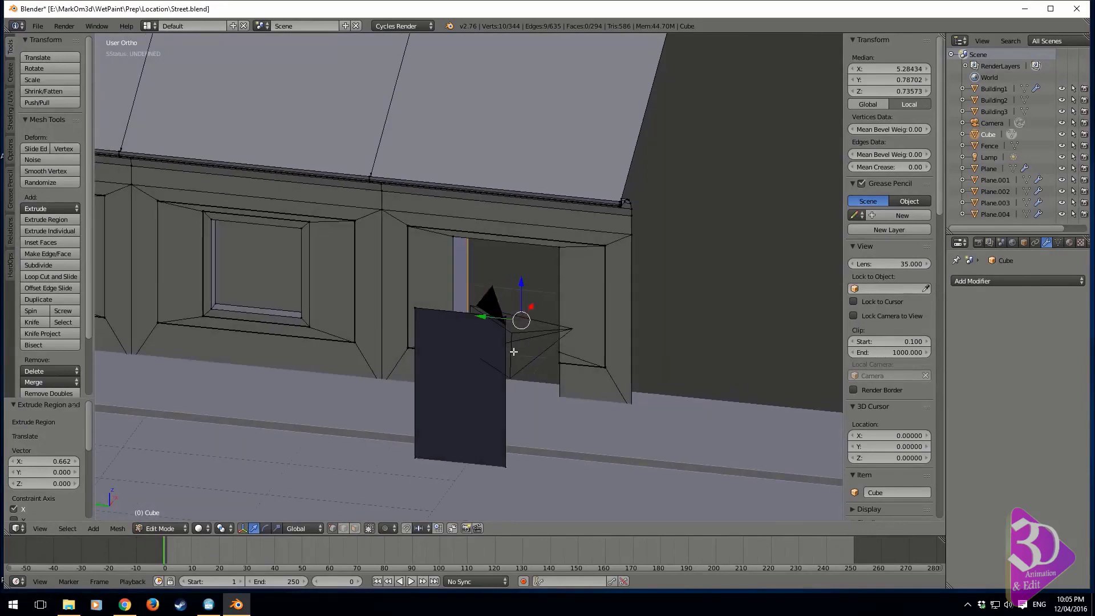
pyautogui.click(355, 528)
pyautogui.moveTo(531, 423); pyautogui.dragTo(464, 349, button='middle')
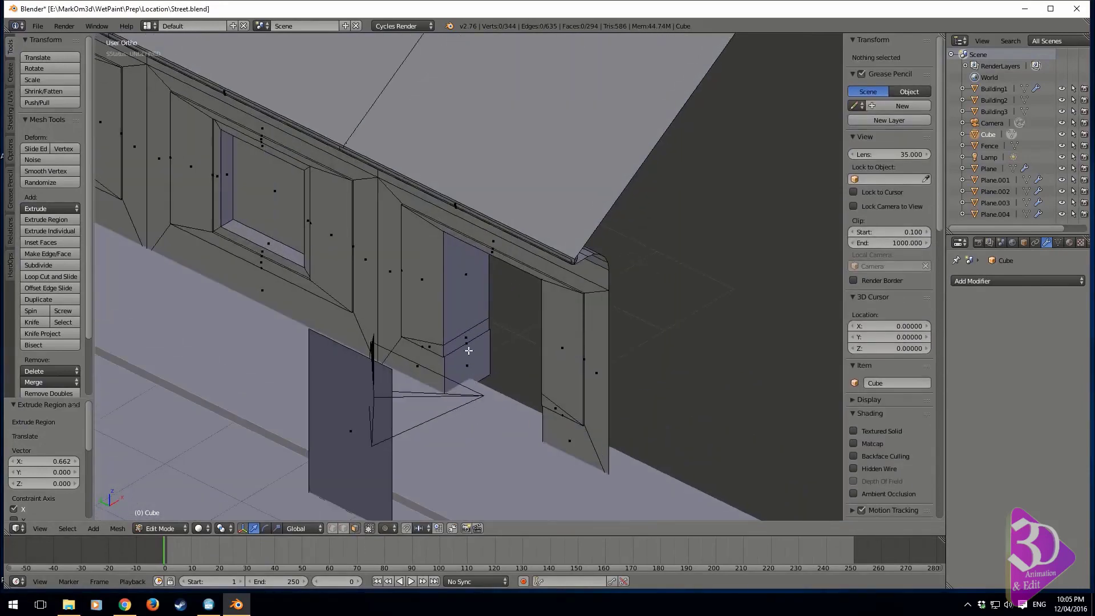
pyautogui.keyDown('alt'); pyautogui.rightClick(486, 357); pyautogui.keyUp('alt')
pyautogui.press('s')
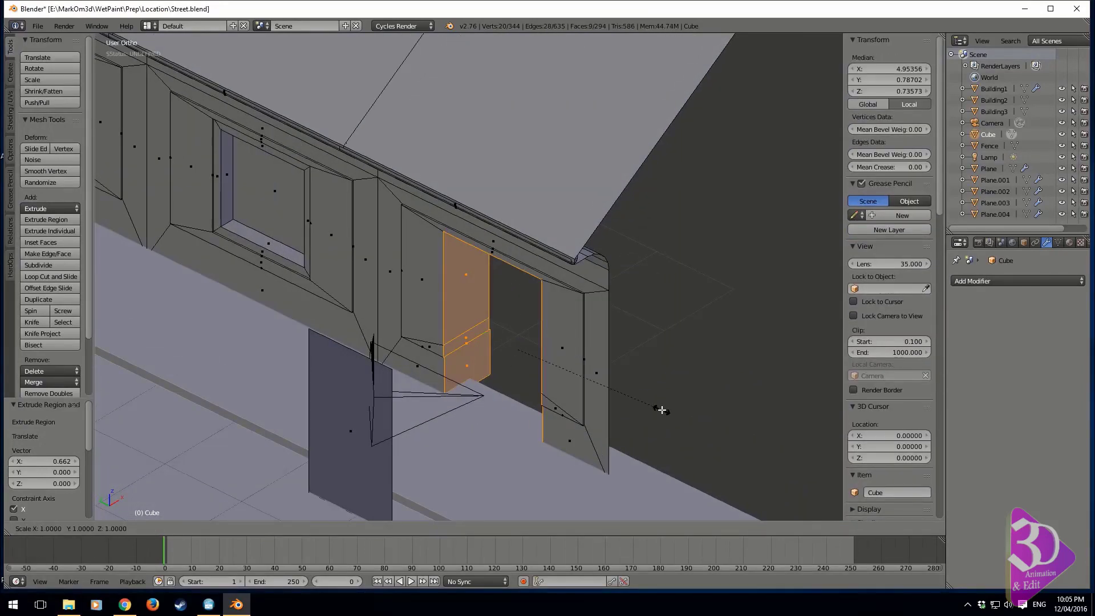
pyautogui.press('y')
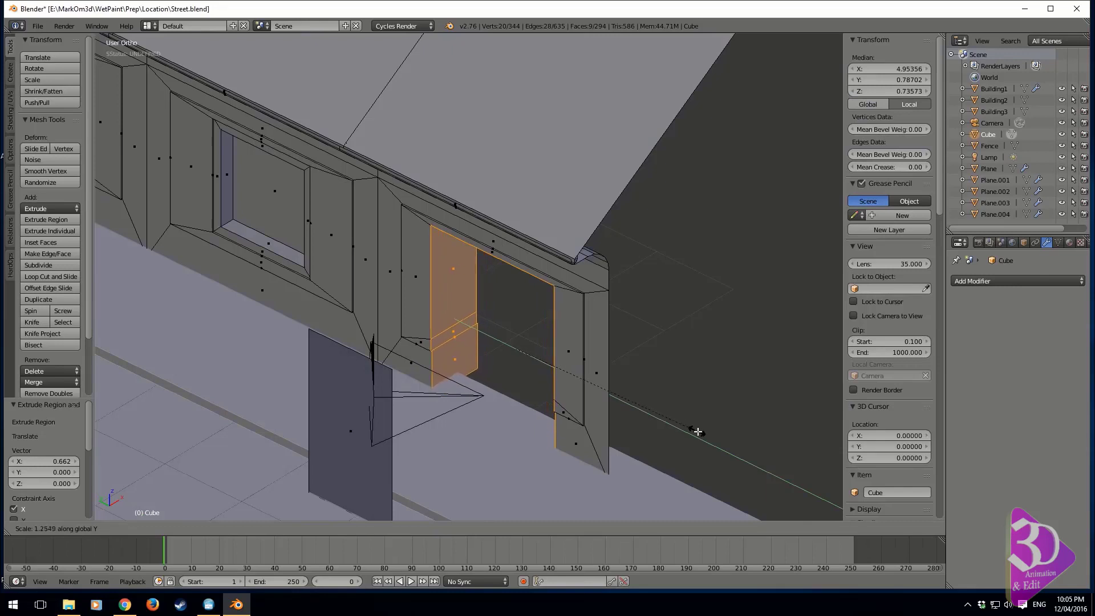
pyautogui.click(697, 432)
# Select the separate door panel and move it 2.227 along X into the doorway opening.
pyautogui.rightClick(361, 435)
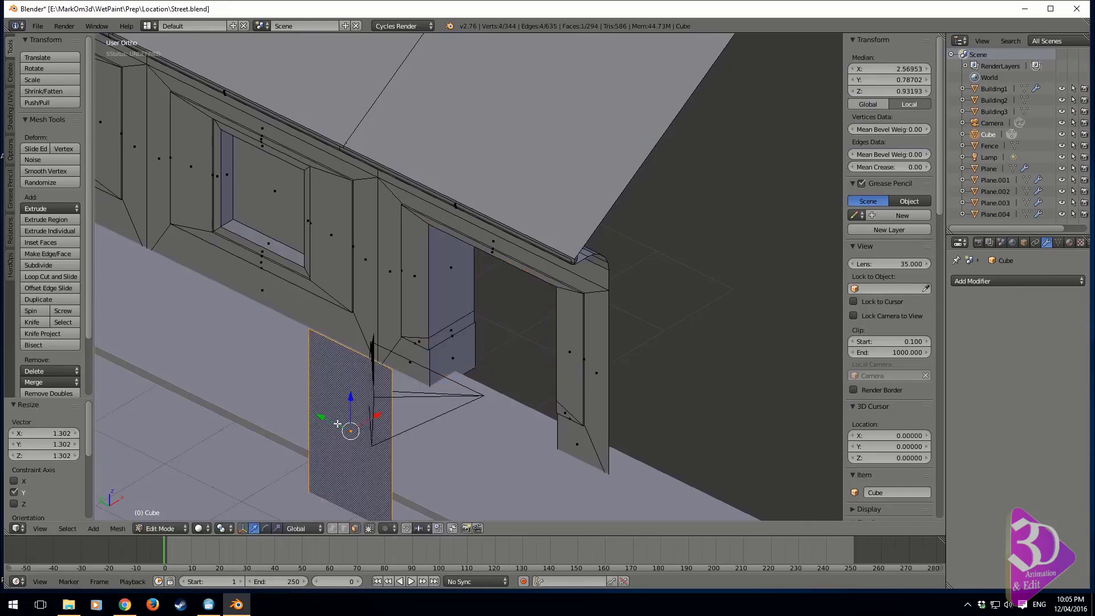
pyautogui.press('g')
pyautogui.press('x')
pyautogui.click(547, 362)
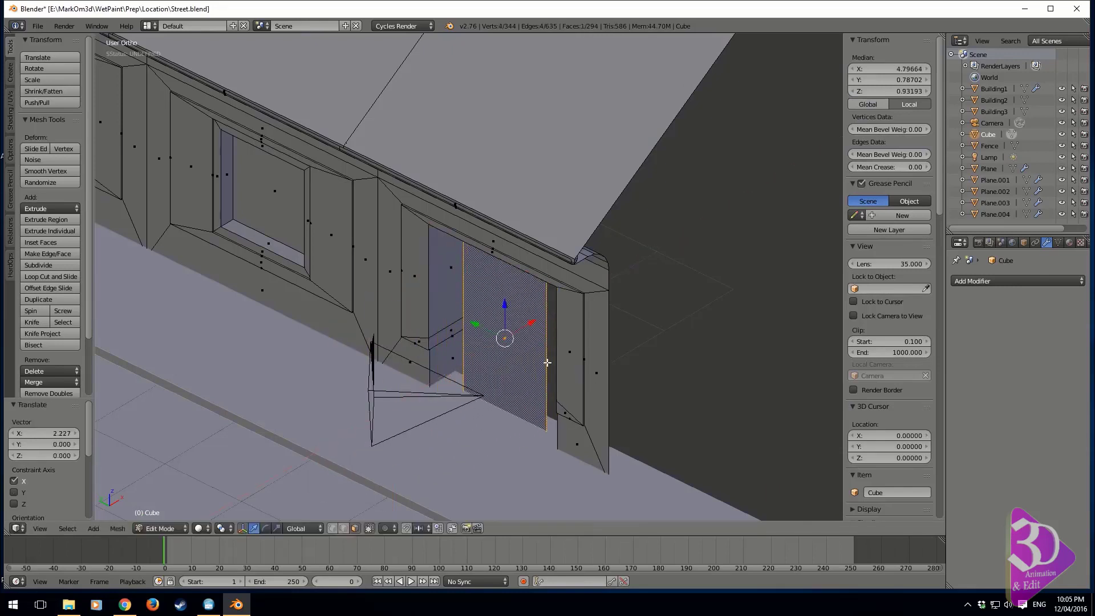
# In the left orthographic view, scale the door panel by 1.081 along Z.
pyautogui.press('KP_1')
pyautogui.press('ctrl+KP_3')
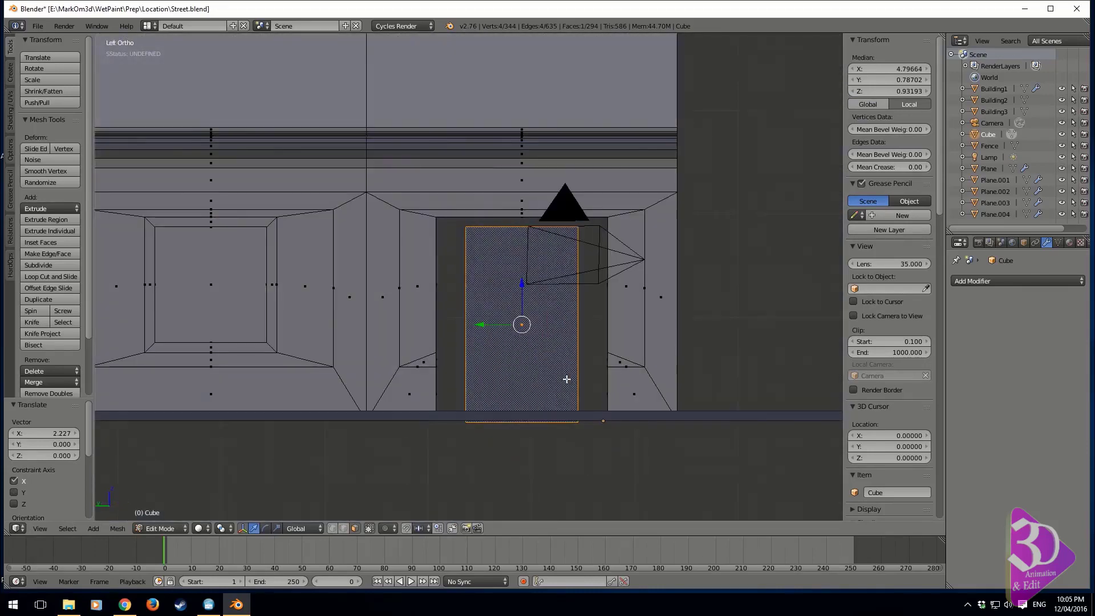
pyautogui.press('s')
pyautogui.press('z')
pyautogui.click(568, 378)
# Shift the door panel -0.574 along Y towards the doorway's outer jamb and raise it 0.022 along Z.
pyautogui.press('g')
pyautogui.press('y')
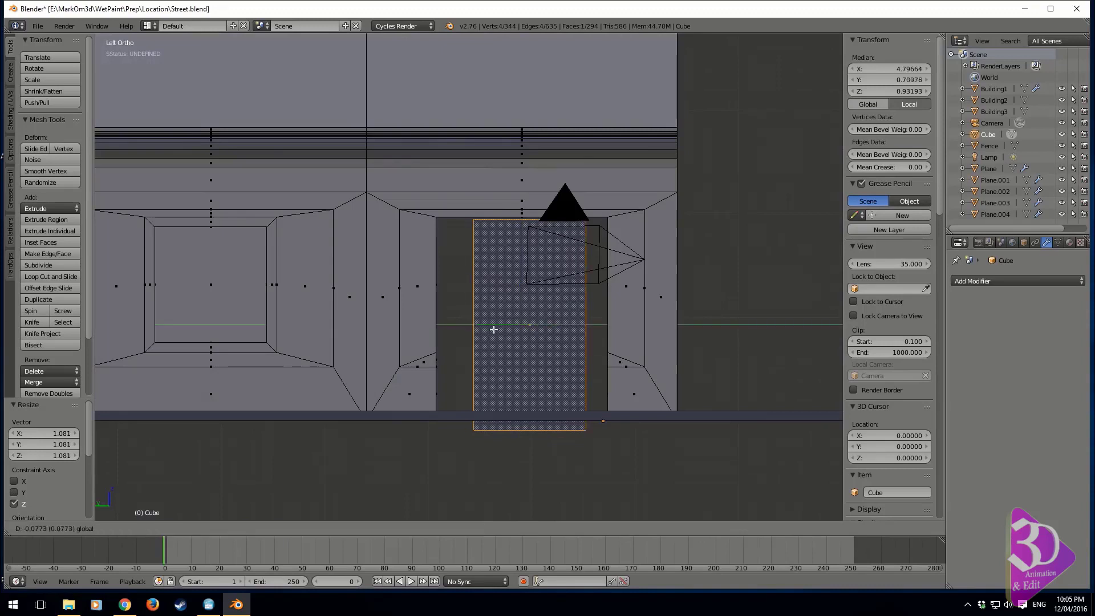
pyautogui.click(542, 326)
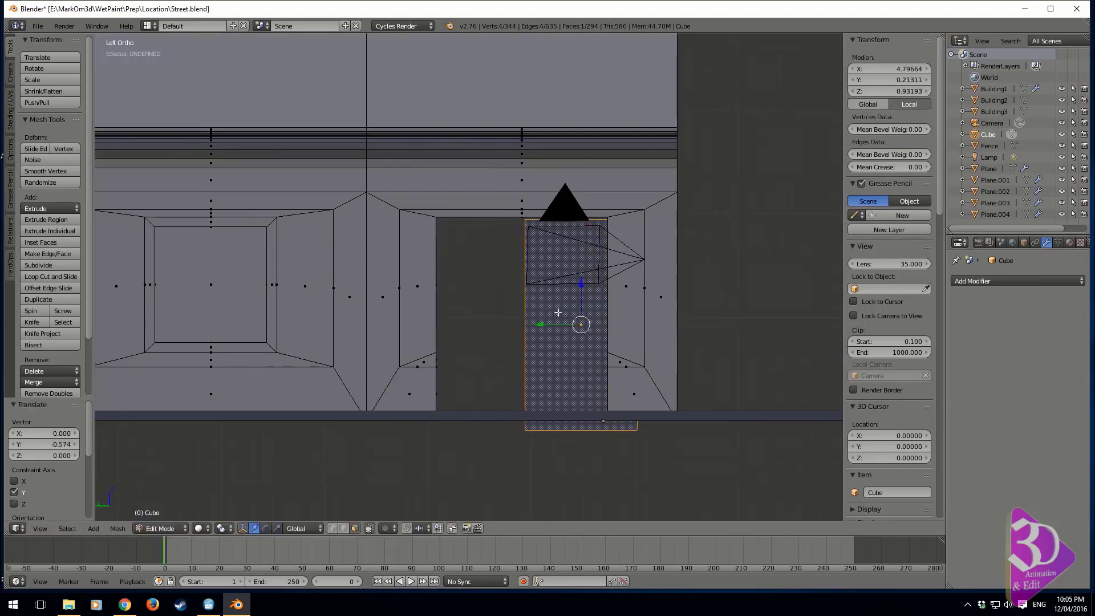
pyautogui.press('g')
pyautogui.press('z')
pyautogui.click(585, 283)
pyautogui.keyDown('shift'); pyautogui.moveTo(583, 298); pyautogui.dragTo(529, 313, button='middle'); pyautogui.keyUp('shift')
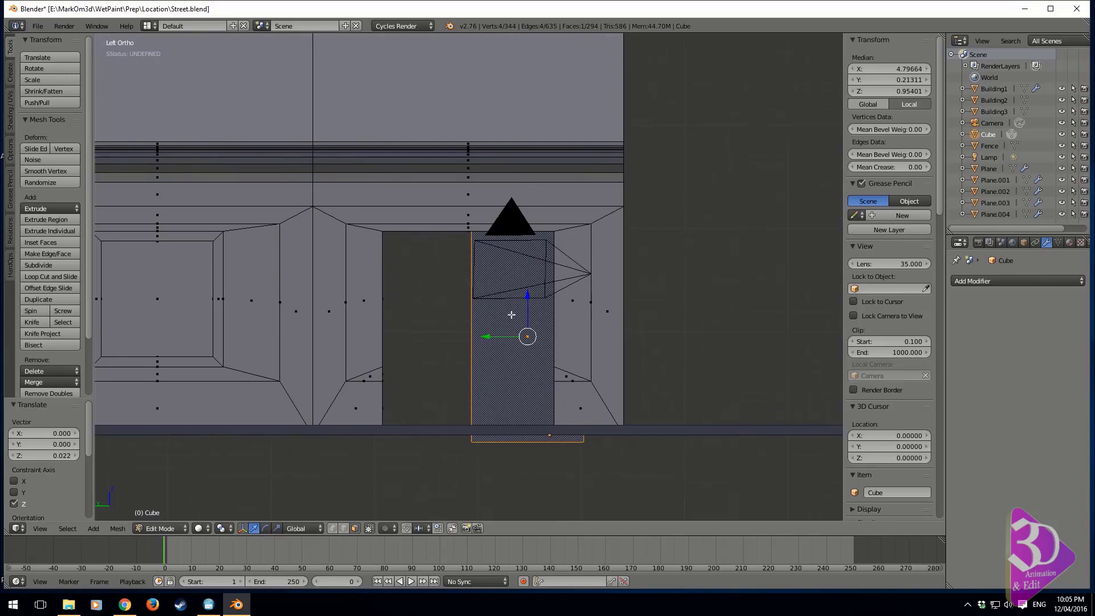
# Add three loop cuts to the door panel, lined up with the doorway's outer jamb, the ground line and the top of the opening.
pyautogui.keyDown('shift'); pyautogui.moveTo(511, 316); pyautogui.dragTo(492, 354, button='middle'); pyautogui.keyUp('shift')
pyautogui.hotkey('ctrl', 'r')
pyautogui.click(526, 488)
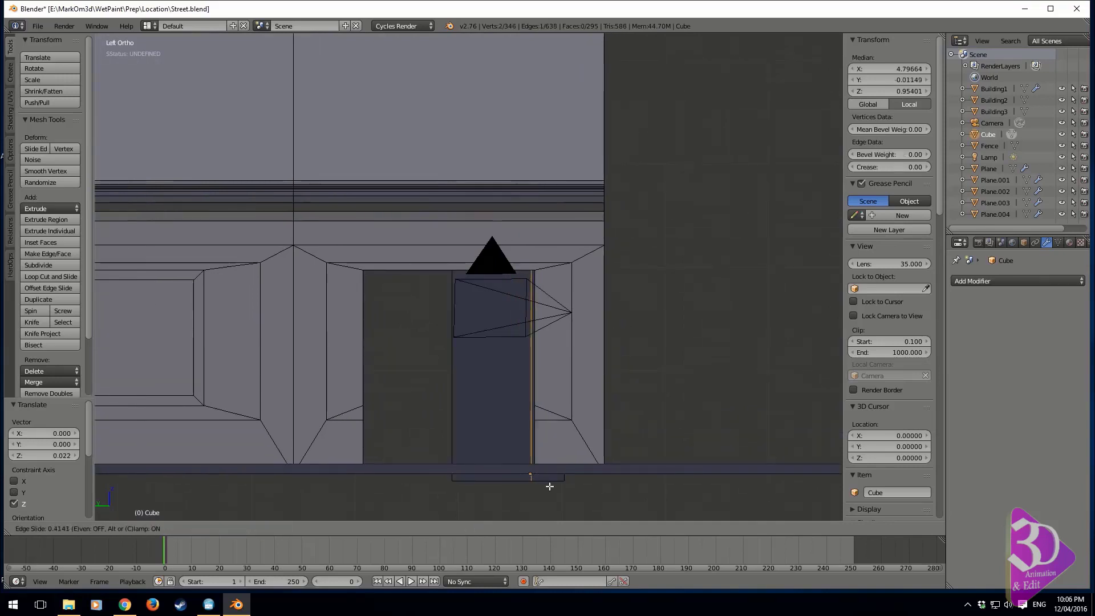
pyautogui.click(544, 480)
pyautogui.hotkey('ctrl', 'r')
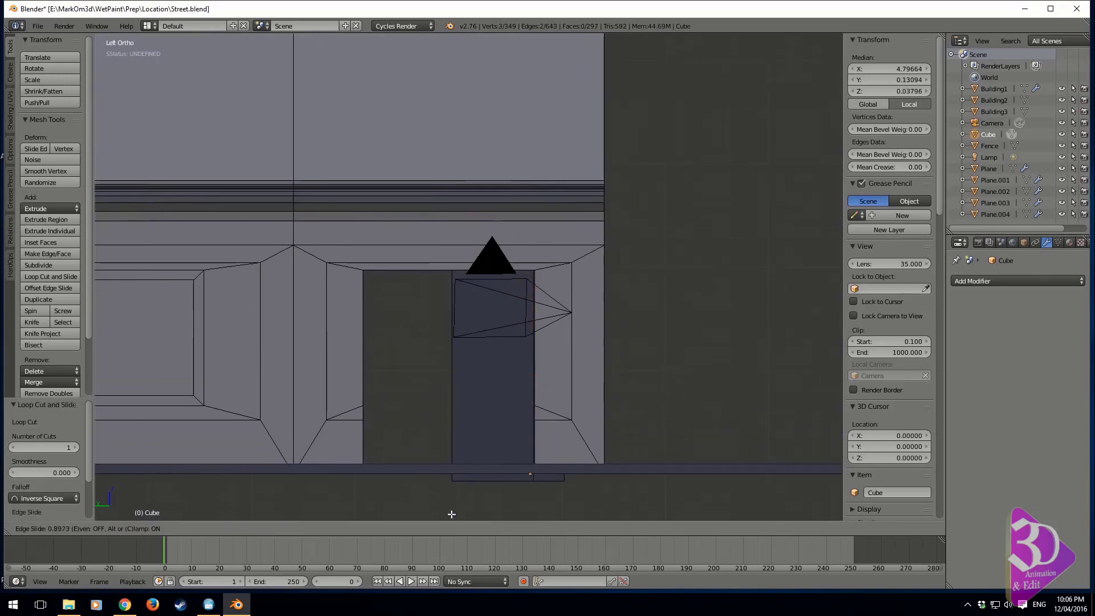
pyautogui.click(454, 507)
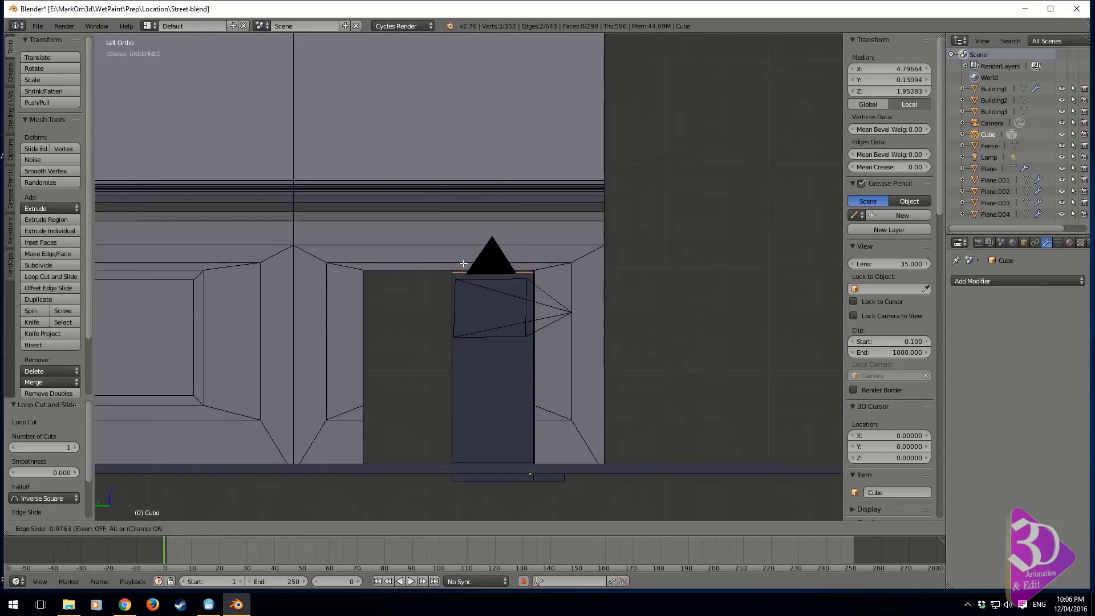
pyautogui.click(498, 268)
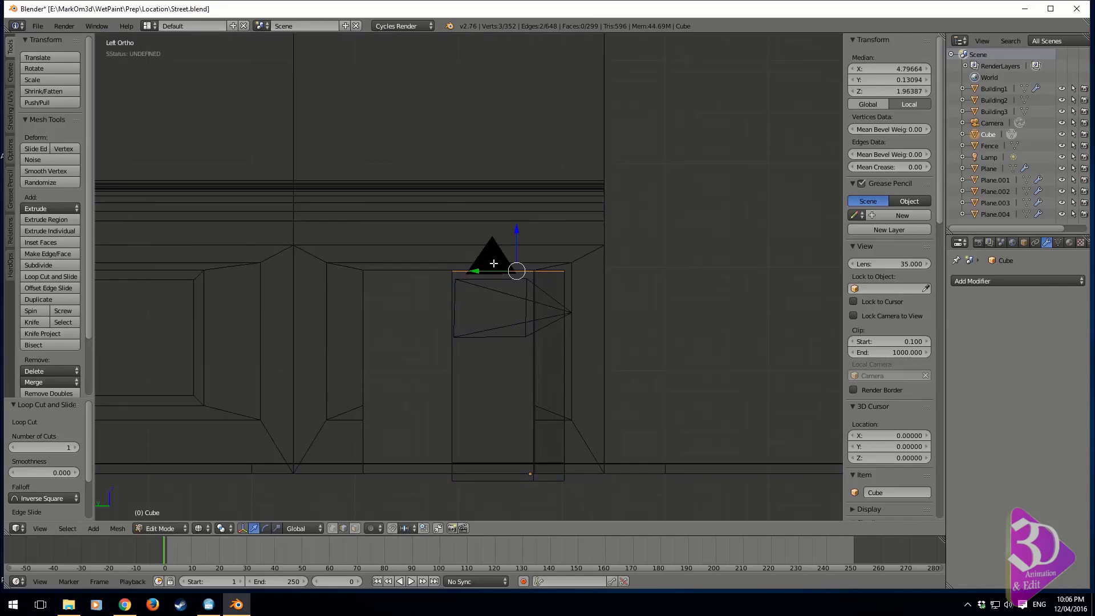
# Select the door panel's outermost top, side and bottom edges beyond the loop cuts and delete their vertices to trim it to the opening.
pyautogui.moveTo(493, 263); pyautogui.dragTo(410, 318, button='middle')
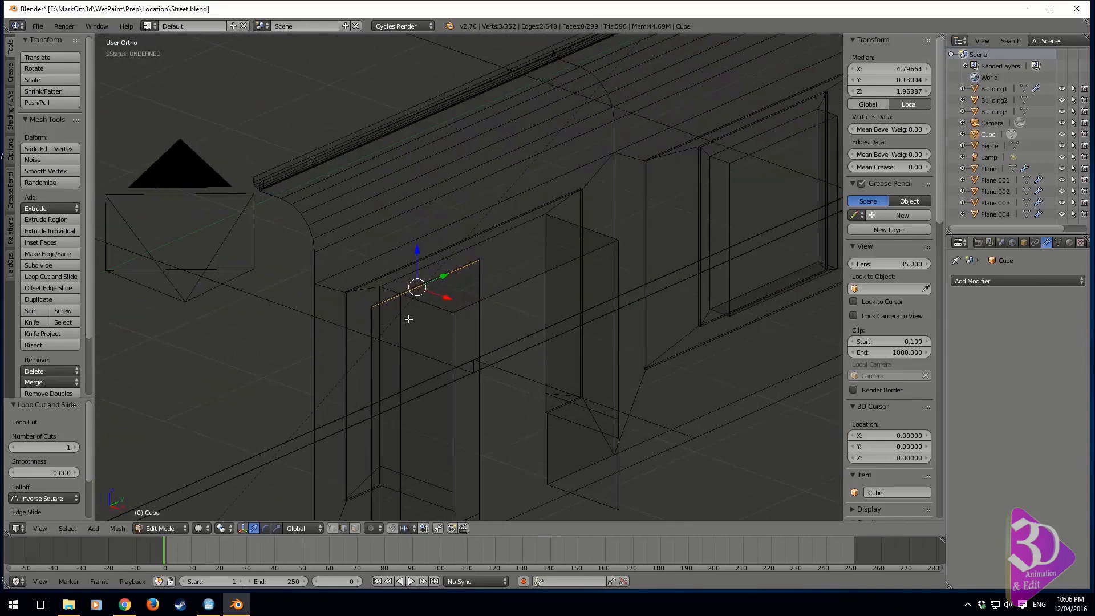
pyautogui.keyDown('alt'); pyautogui.rightClick(378, 302); pyautogui.keyUp('alt')
pyautogui.keyDown('alt'); pyautogui.rightClick(376, 306); pyautogui.keyUp('alt')
pyautogui.keyDown('shift'); pyautogui.moveTo(402, 355); pyautogui.dragTo(377, 314, button='middle'); pyautogui.keyUp('shift')
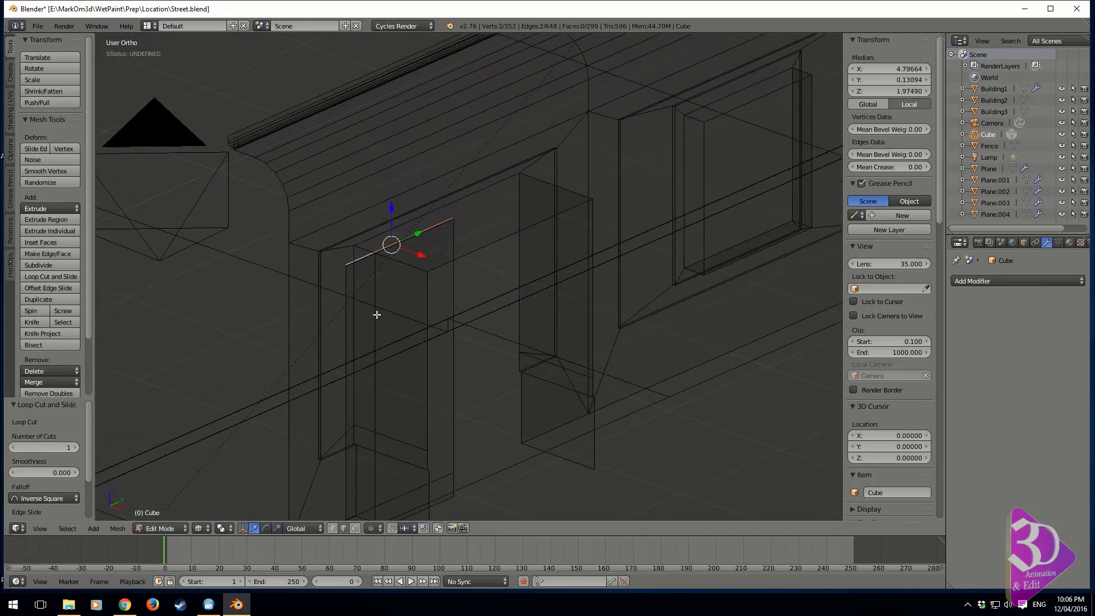
pyautogui.keyDown('shift'); pyautogui.rightClick(347, 364); pyautogui.keyUp('shift')
pyautogui.keyDown('shift'); pyautogui.scroll(-3, 421, 400); pyautogui.keyUp('shift')
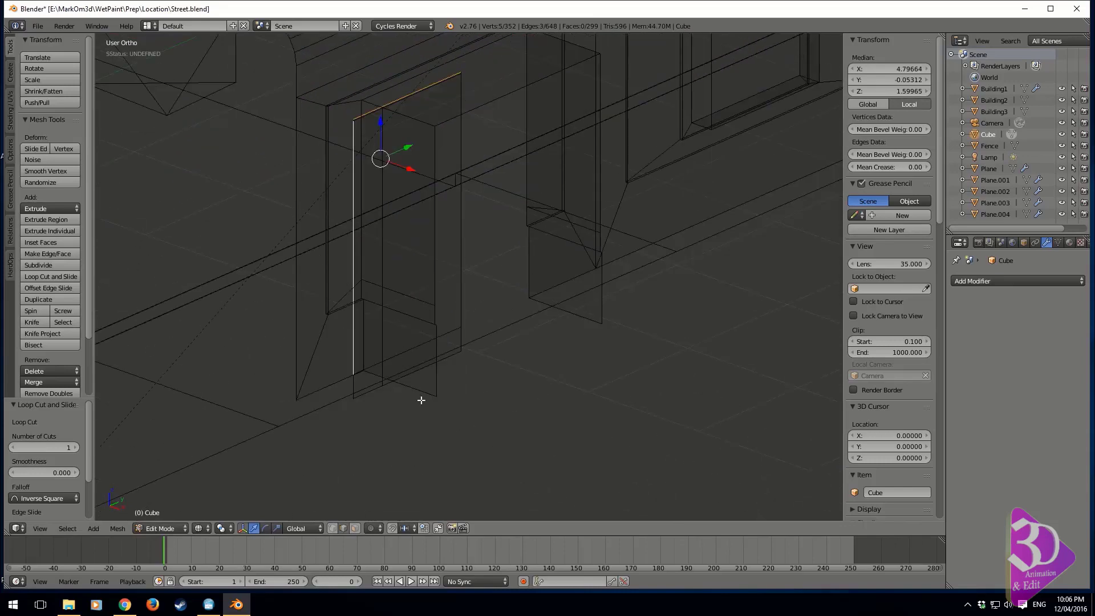
pyautogui.keyDown('shift'); pyautogui.rightClick(374, 402); pyautogui.keyUp('shift')
pyautogui.keyDown('shift'); pyautogui.rightClick(388, 392); pyautogui.keyUp('shift')
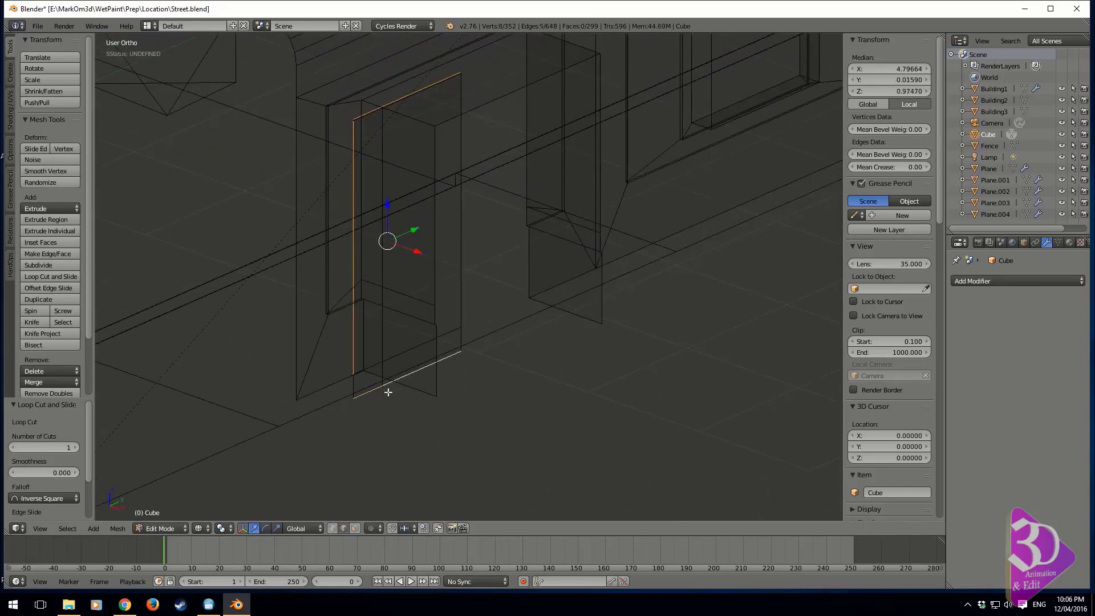
pyautogui.keyDown('shift'); pyautogui.rightClick(354, 384); pyautogui.keyUp('shift')
pyautogui.keyDown('shift'); pyautogui.rightClick(354, 384); pyautogui.keyUp('shift')
pyautogui.press('x')
pyautogui.click(312, 356)
pyautogui.moveTo(313, 353)
pyautogui.mouseDown(button='middle')
pyautogui.moveTo(450, 320)
pyautogui.moveTo(465, 333)
pyautogui.moveTo(399, 365)
pyautogui.mouseUp(button='middle')
pyautogui.press('z')
# Select all linked geometry of the door panel and extrude it 0.061 along its normal to give it thickness.
pyautogui.rightClick(392, 371)
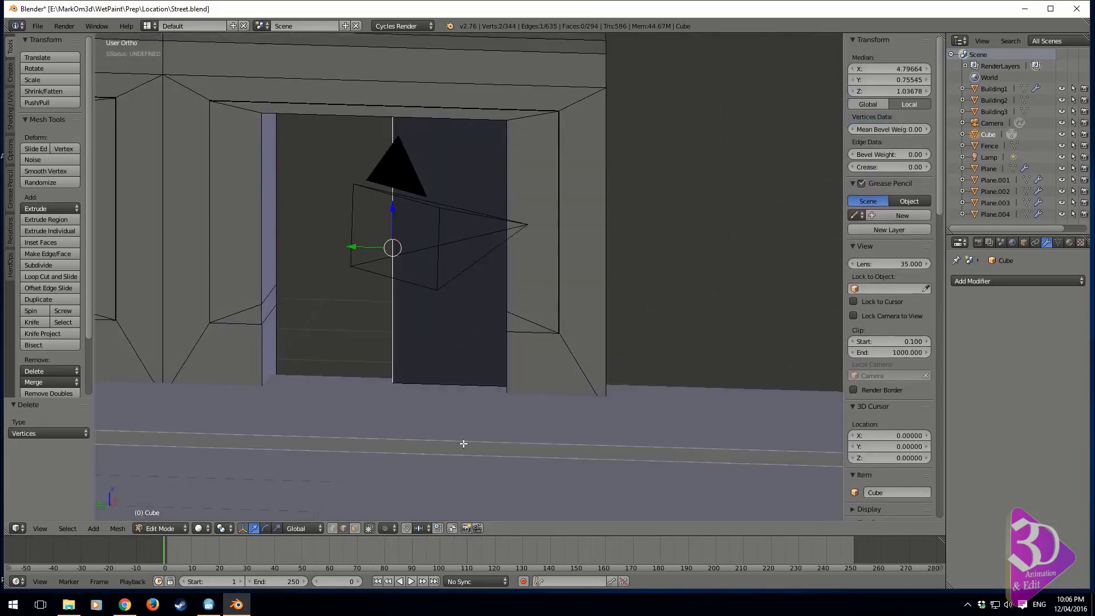
pyautogui.hotkey('ctrl', 'l')
pyautogui.scroll(2, 463, 443)
pyautogui.moveTo(460, 442); pyautogui.dragTo(613, 488, button='middle')
pyautogui.press('e')
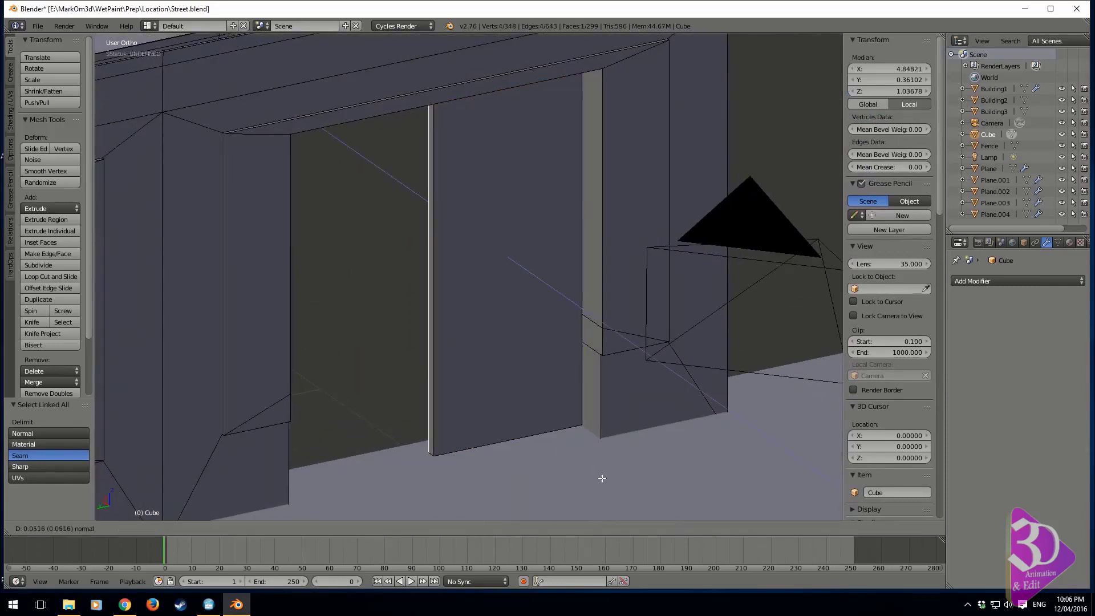
pyautogui.click(603, 472)
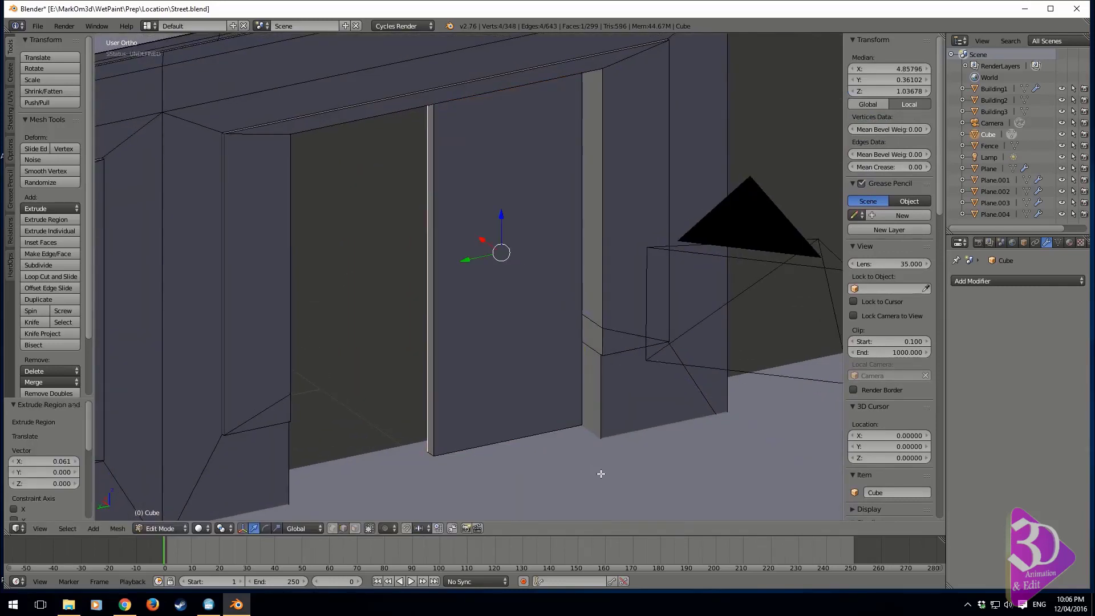
# Delete the door panel's extruded back face.
pyautogui.press('x')
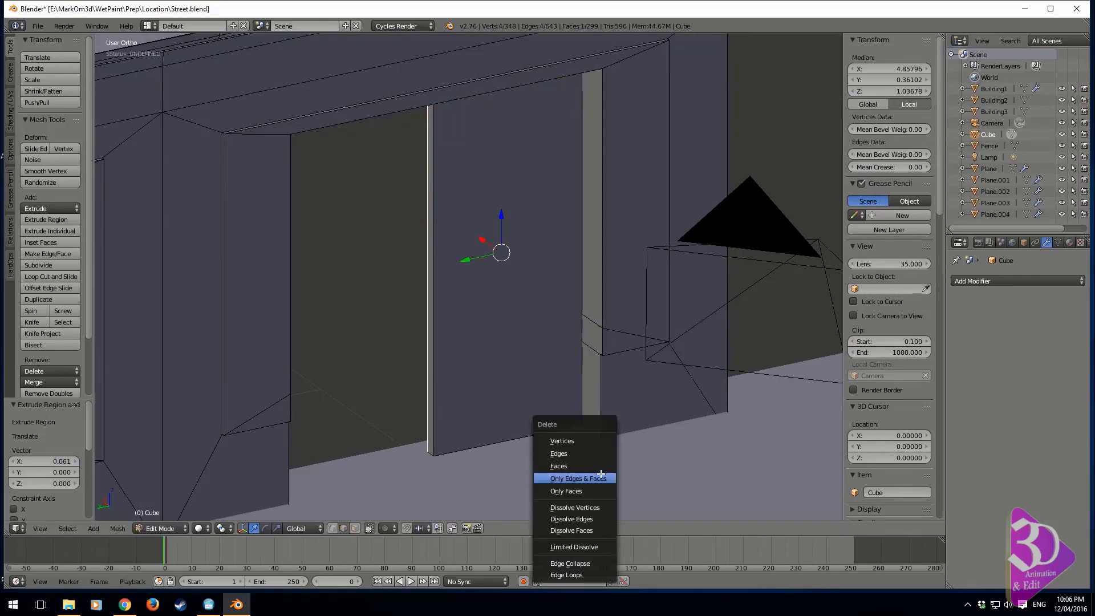
pyautogui.click(599, 466)
pyautogui.moveTo(554, 400)
pyautogui.mouseDown(button='middle')
pyautogui.moveTo(510, 405)
pyautogui.moveTo(533, 405)
pyautogui.mouseUp(button='middle')
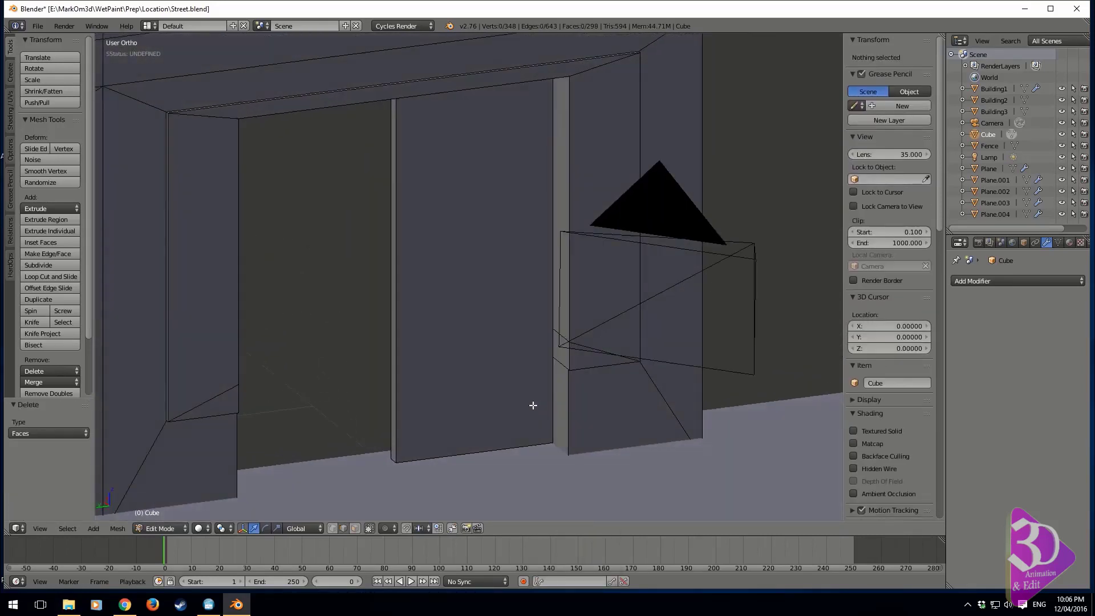
# Select the four border edges of the door panel's front face and bevel them by about 0.0017 with one segment.
pyautogui.scroll(1, 473, 403)
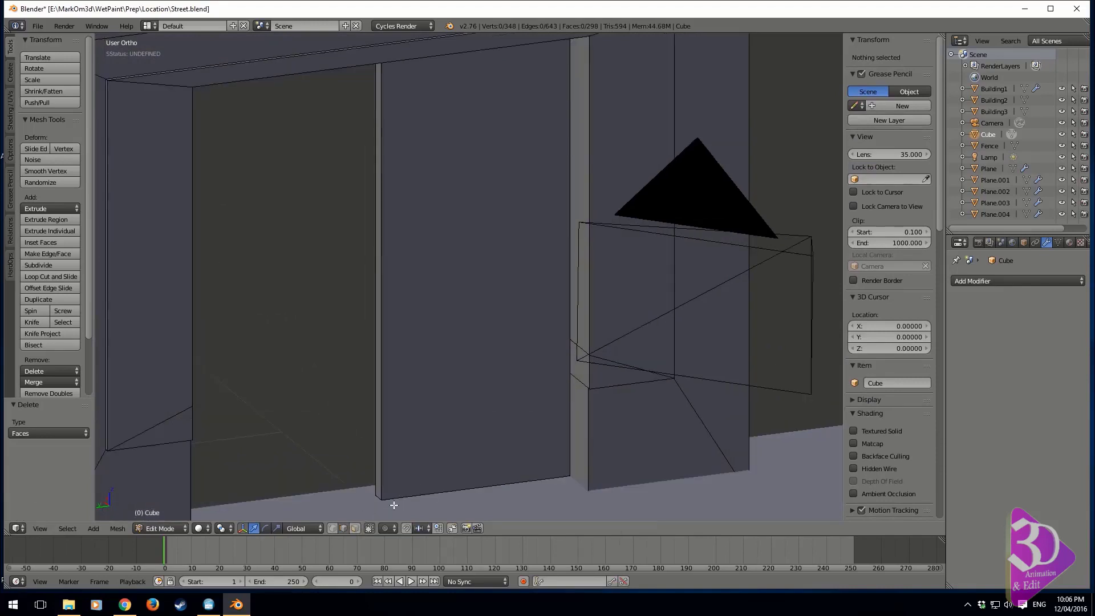
pyautogui.rightClick(394, 502)
pyautogui.keyDown('shift'); pyautogui.rightClick(391, 466); pyautogui.keyUp('shift')
pyautogui.press('z')
pyautogui.keyDown('shift'); pyautogui.moveTo(442, 66); pyautogui.dragTo(453, 166, button='middle'); pyautogui.keyUp('shift')
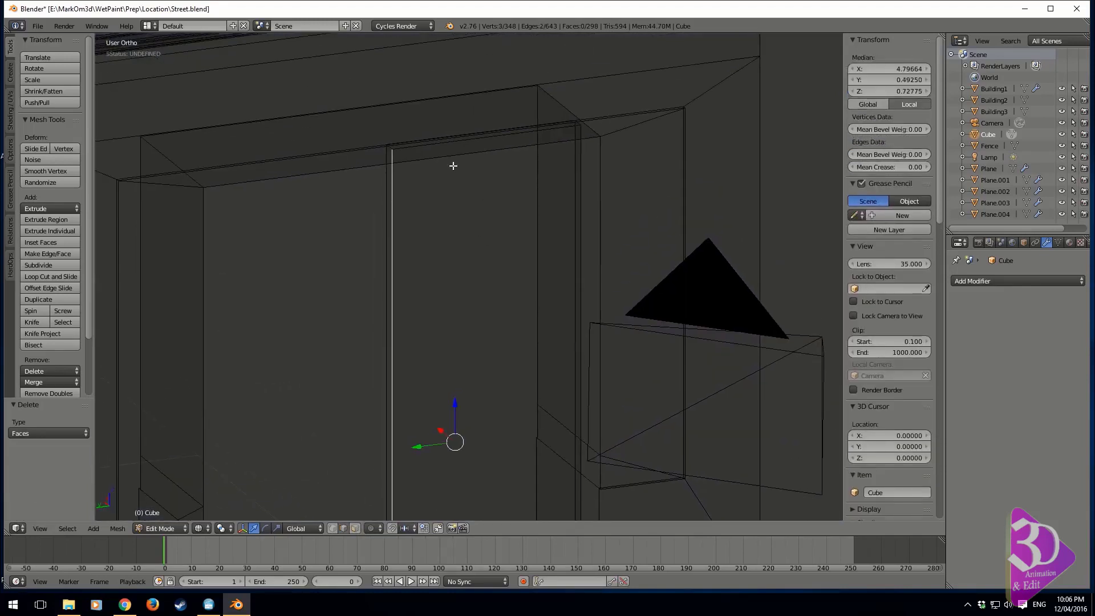
pyautogui.keyDown('shift'); pyautogui.rightClick(514, 174); pyautogui.keyUp('shift')
pyautogui.keyDown('shift'); pyautogui.rightClick(584, 180); pyautogui.keyUp('shift')
pyautogui.keyDown('shift'); pyautogui.moveTo(575, 289); pyautogui.dragTo(551, 105, button='middle'); pyautogui.keyUp('shift')
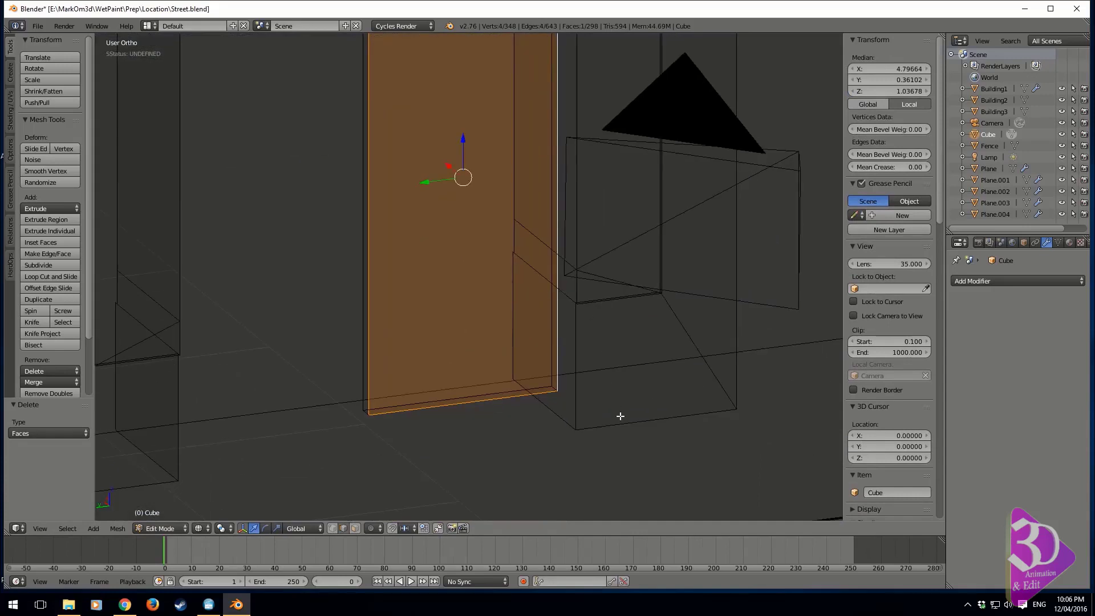
pyautogui.hotkey('ctrl', 'b')
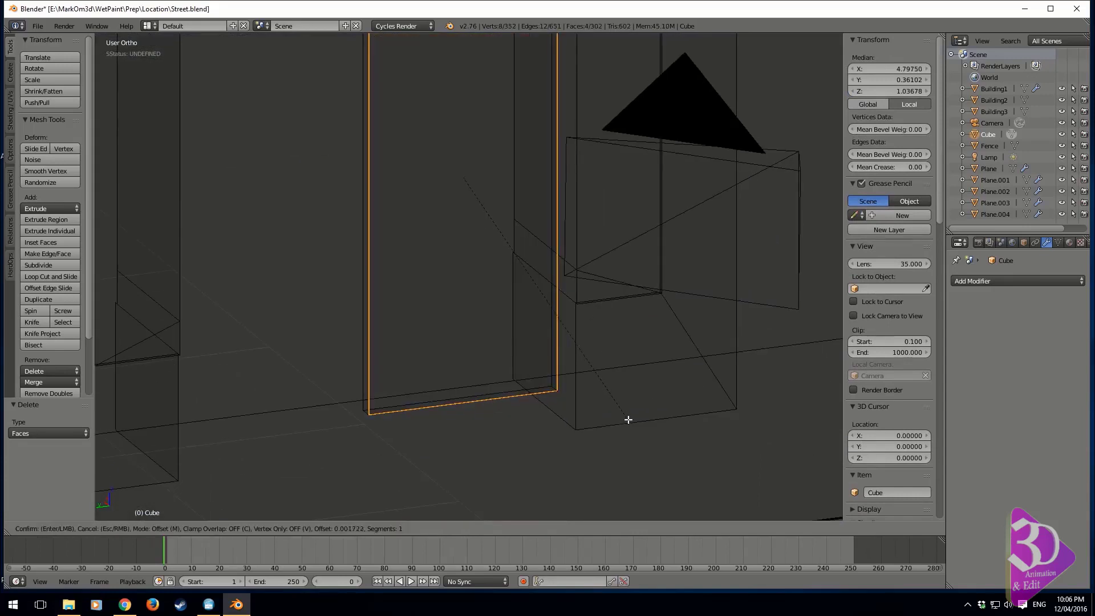
pyautogui.click(627, 418)
pyautogui.press('z')
pyautogui.press('z')
pyautogui.press('Tab')
pyautogui.press('Tab')
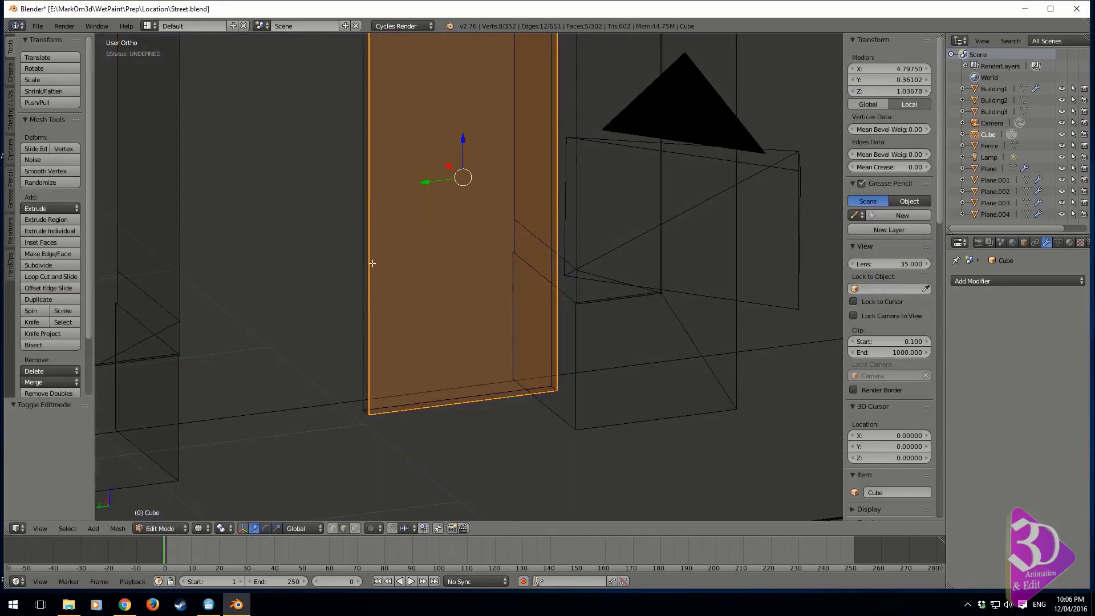
# Select the door panel's front face, duplicate it and move the copy about -0.198 along X in front of the door.
pyautogui.press('KP_3')
pyautogui.press('KP_1')
pyautogui.press('ctrl+KP_3')
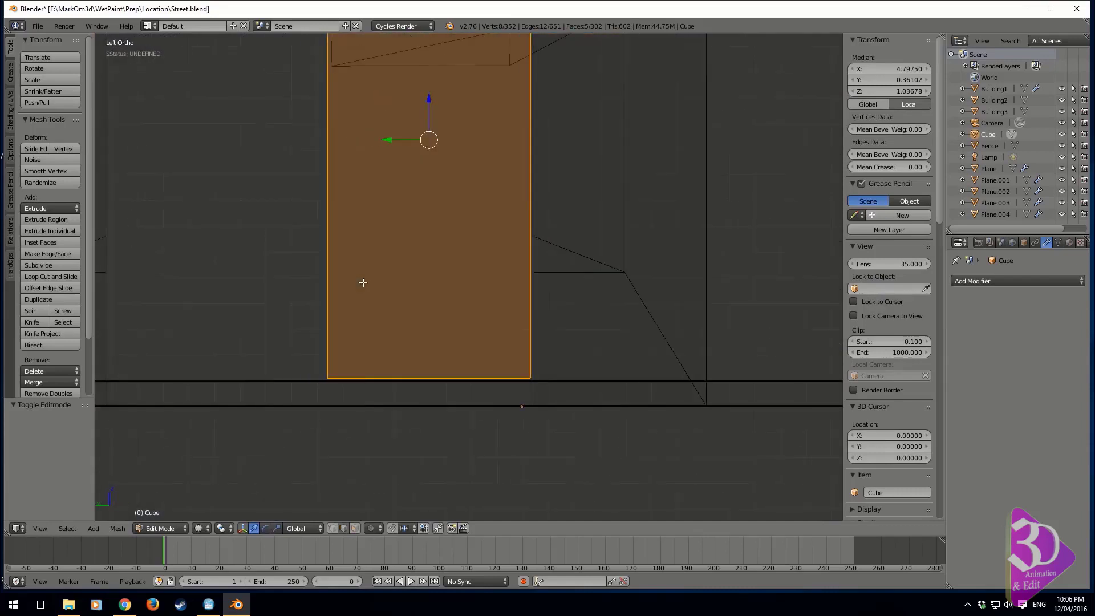
pyautogui.keyDown('shift'); pyautogui.moveTo(397, 161); pyautogui.dragTo(550, 302, button='middle'); pyautogui.keyUp('shift')
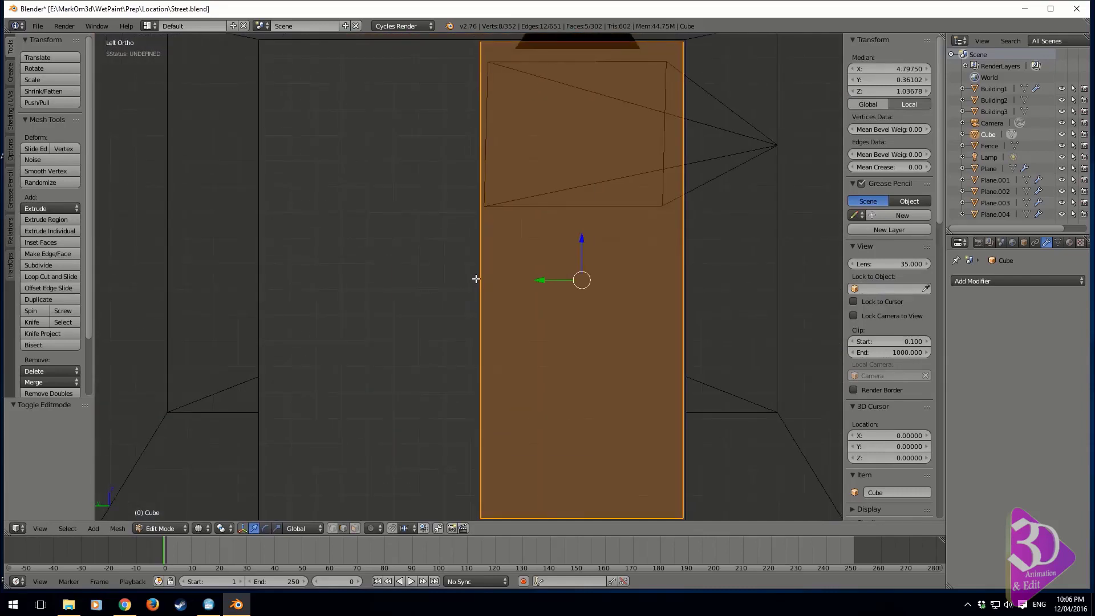
pyautogui.keyDown('shift'); pyautogui.moveTo(548, 330); pyautogui.dragTo(538, 325, button='middle'); pyautogui.keyUp('shift')
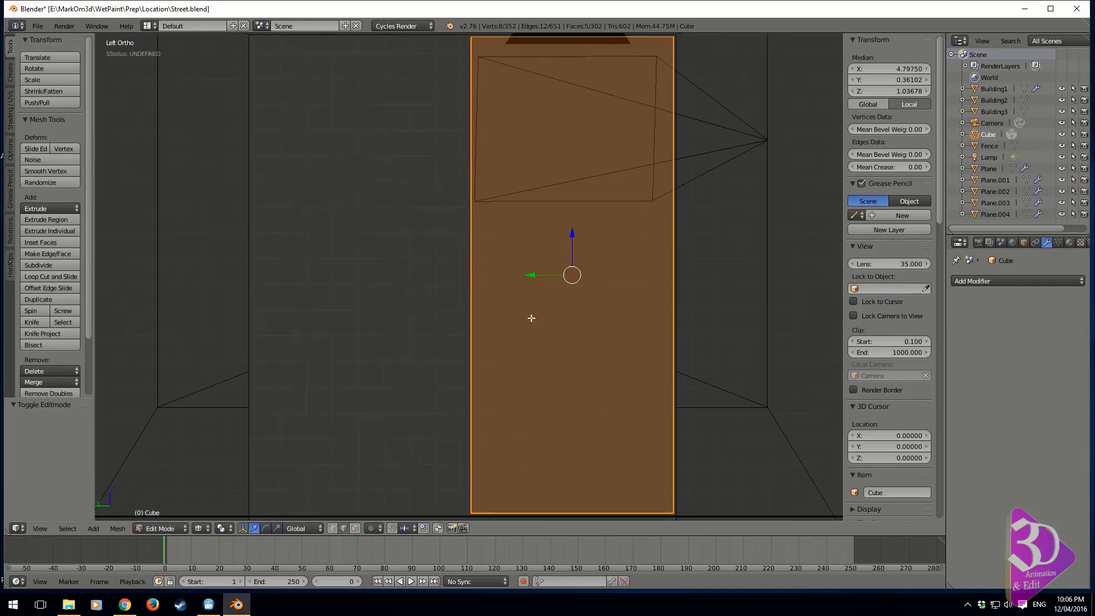
pyautogui.moveTo(501, 275); pyautogui.dragTo(443, 546, button='middle')
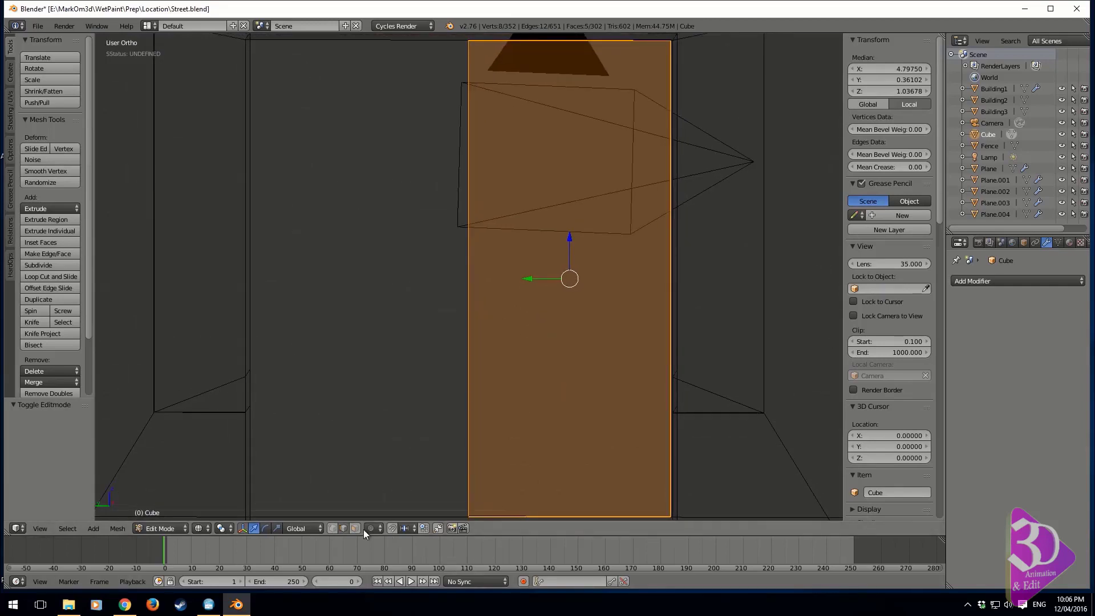
pyautogui.moveTo(516, 357); pyautogui.dragTo(580, 361, button='middle')
pyautogui.rightClick(512, 300)
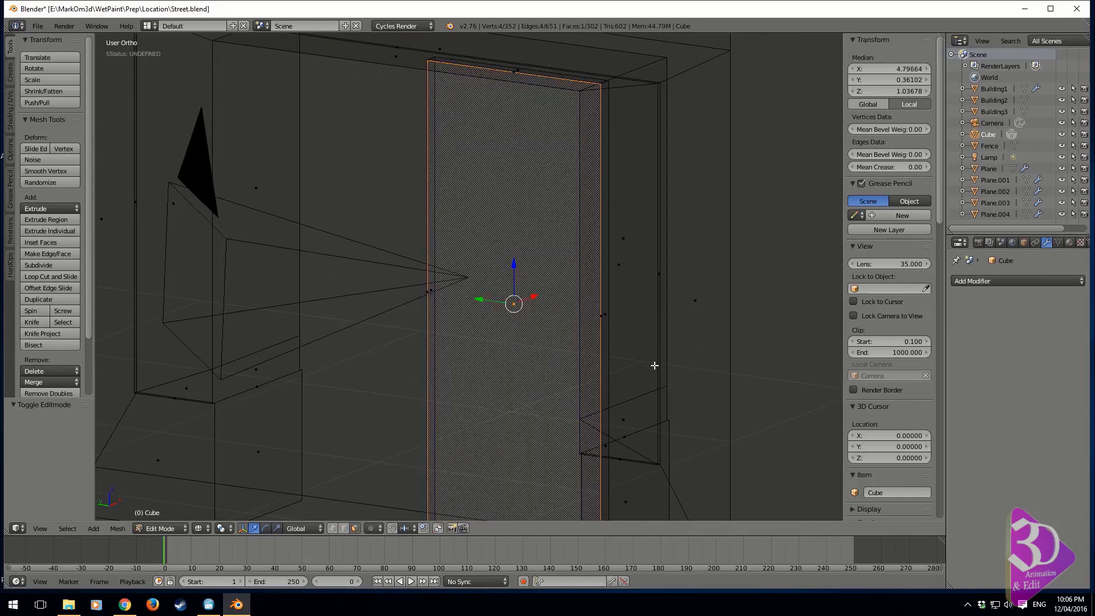
pyautogui.hotkey('shift', 'd')
pyautogui.press('x')
pyautogui.click(627, 376)
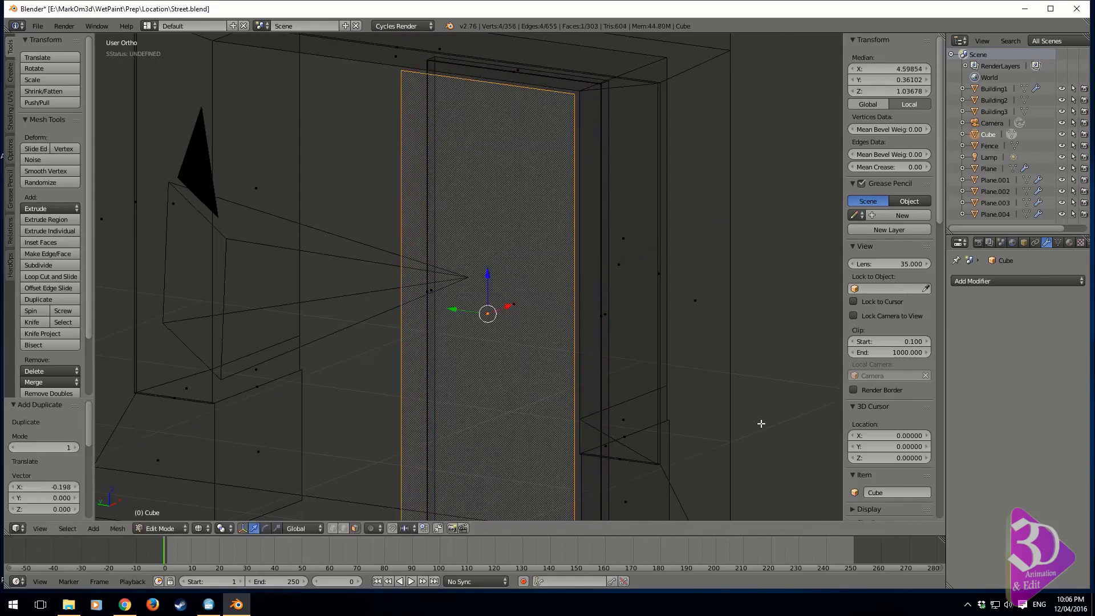
# Scale the duplicated face to about 0.101 as a small handle plate and move it about 0.266 along Y toward the door's edge.
pyautogui.press('s')
pyautogui.click(499, 336)
pyautogui.scroll(3, 498, 337)
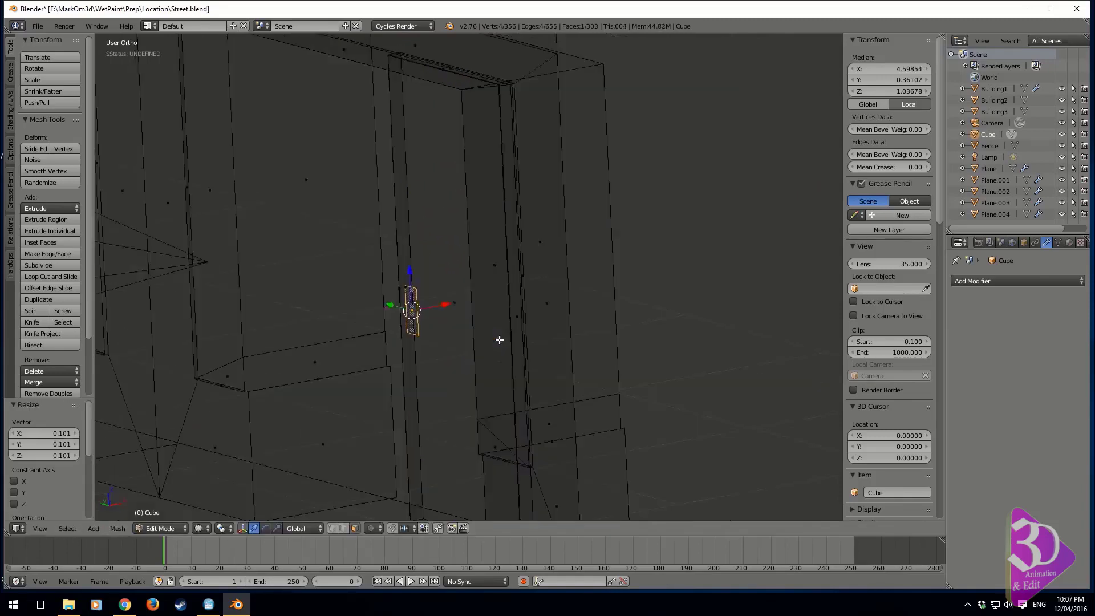
pyautogui.press('KP_1')
pyautogui.press('ctrl+KP_3')
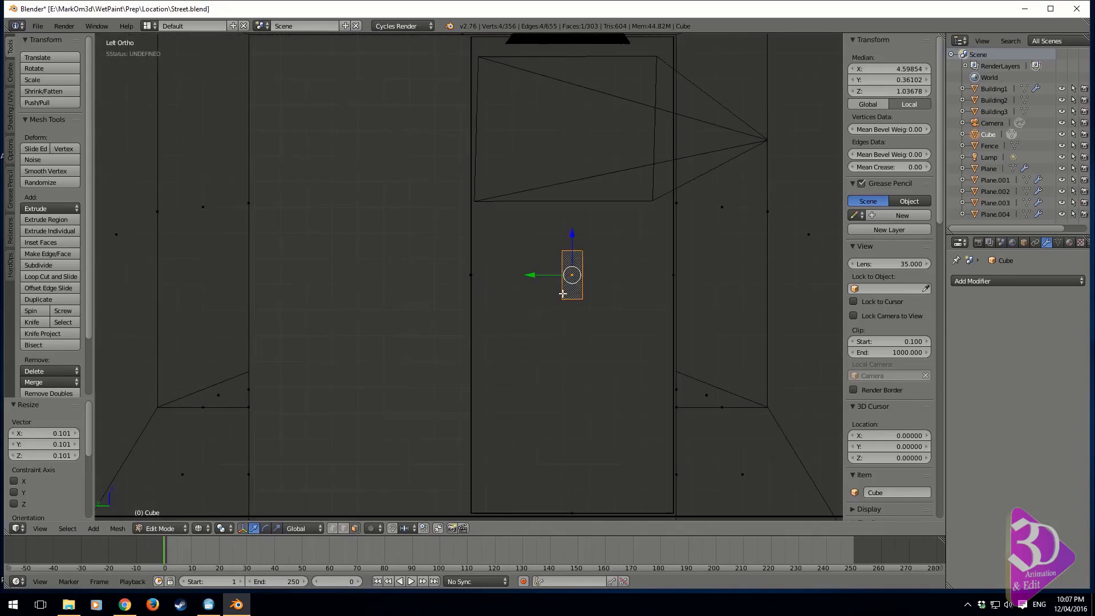
pyautogui.press('g')
pyautogui.press('y')
pyautogui.click(467, 268)
# Enlarge the handle plate, shift it about -0.029 along Y and scale it by a further 1.136.
pyautogui.press('s')
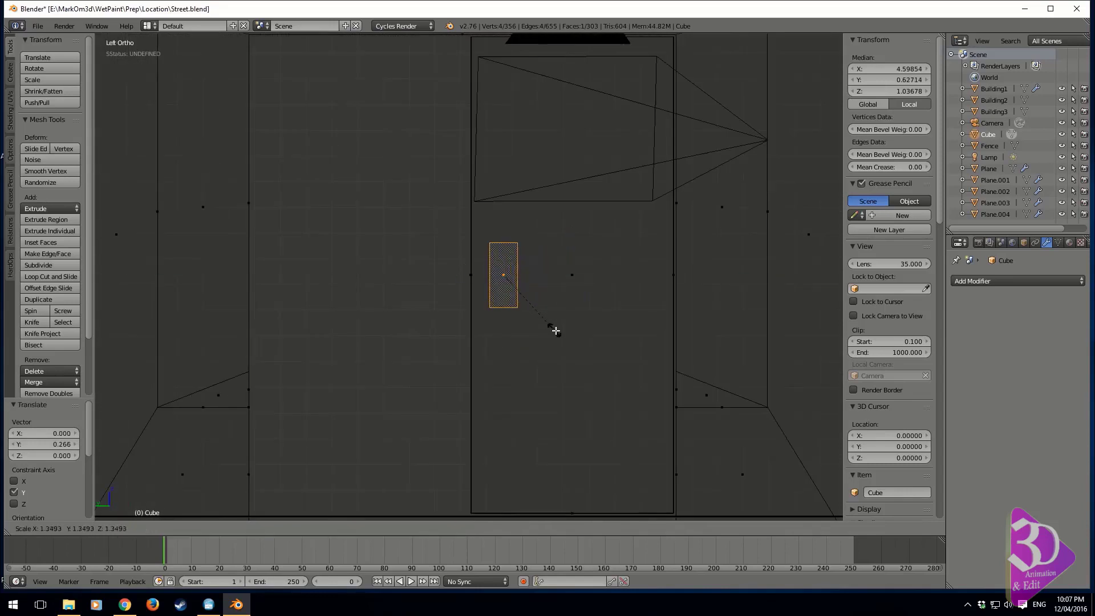
pyautogui.click(561, 328)
pyautogui.moveTo(458, 273); pyautogui.dragTo(467, 274)
pyautogui.press('s')
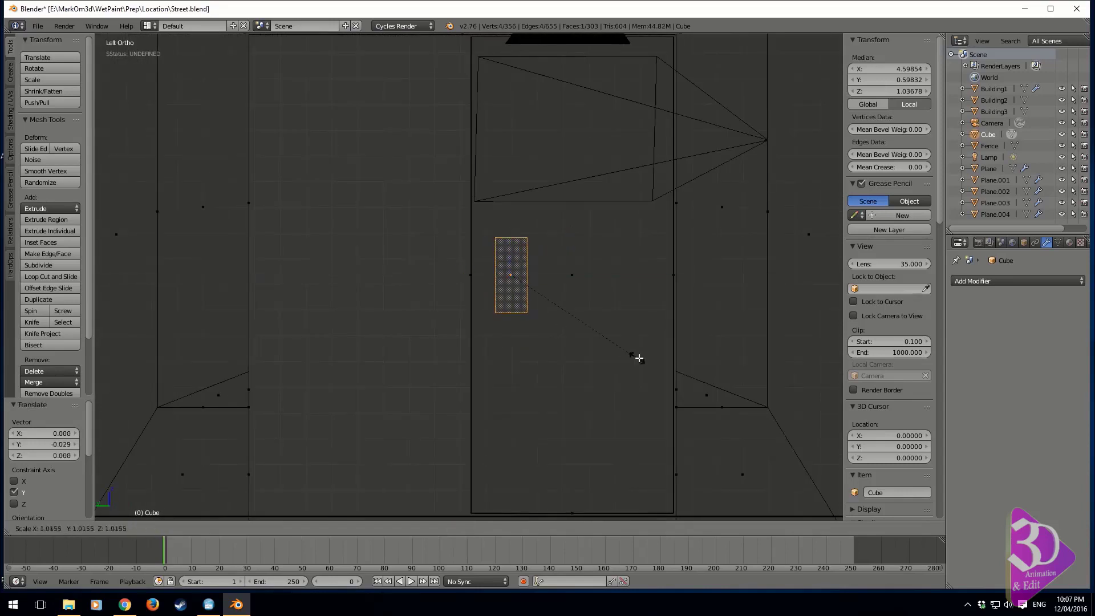
pyautogui.click(648, 362)
# Examine the wooden door in the background street reference photo and return to the modelled door.
pyautogui.keyDown('shift'); pyautogui.moveTo(648, 362); pyautogui.dragTo(562, 344, button='middle'); pyautogui.keyUp('shift')
pyautogui.scroll(-5, 542, 344)
pyautogui.scroll(3, 541, 344)
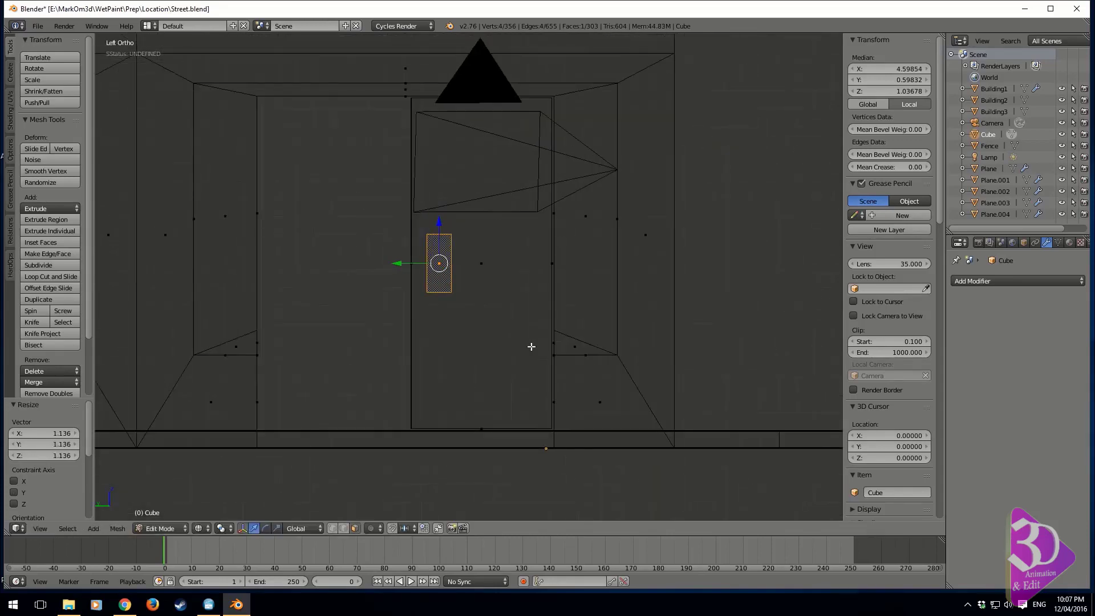
pyautogui.press('KP_3')
pyautogui.scroll(-3, 530, 344)
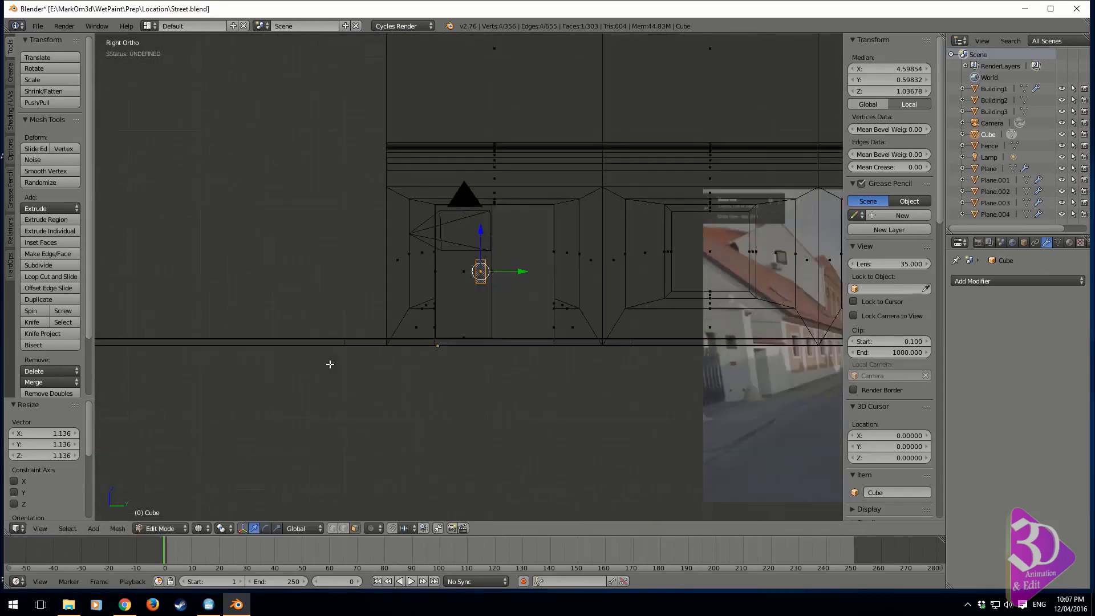
pyautogui.keyDown('shift'); pyautogui.moveTo(611, 362); pyautogui.dragTo(141, 328, button='middle'); pyautogui.keyUp('shift')
pyautogui.scroll(5, 384, 376)
pyautogui.keyDown('shift'); pyautogui.moveTo(383, 376); pyautogui.dragTo(444, 418, button='middle'); pyautogui.keyUp('shift')
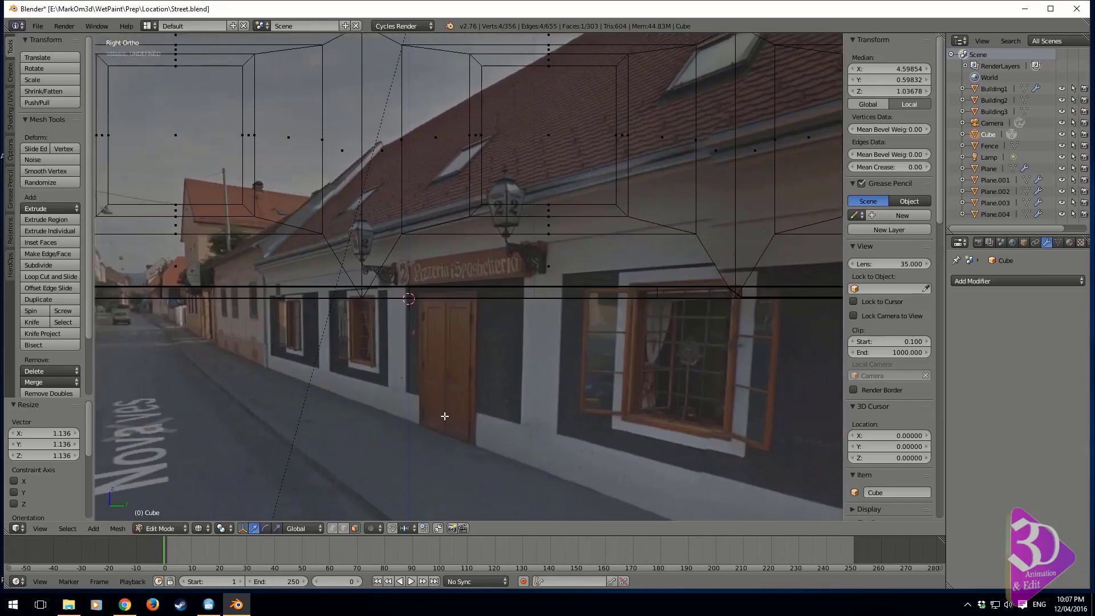
pyautogui.scroll(2, 445, 420)
pyautogui.scroll(-8, 466, 422)
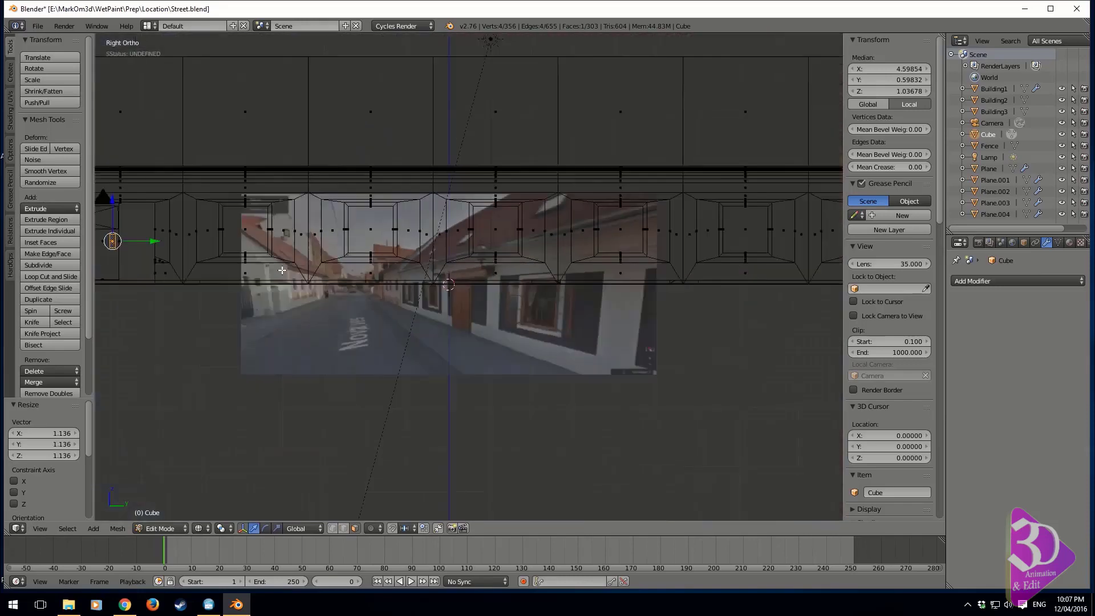
pyautogui.keyDown('shift'); pyautogui.moveTo(306, 259); pyautogui.dragTo(469, 323, button='middle'); pyautogui.keyUp('shift')
pyautogui.scroll(2, 268, 318)
pyautogui.keyDown('shift'); pyautogui.moveTo(269, 317); pyautogui.dragTo(599, 306, button='middle'); pyautogui.keyUp('shift')
pyautogui.scroll(3, 598, 305)
# Select the door panel's front face and inset it by about 0.0552.
pyautogui.rightClick(522, 340)
pyautogui.moveTo(522, 340); pyautogui.dragTo(496, 344, button='middle')
pyautogui.scroll(3, 489, 353)
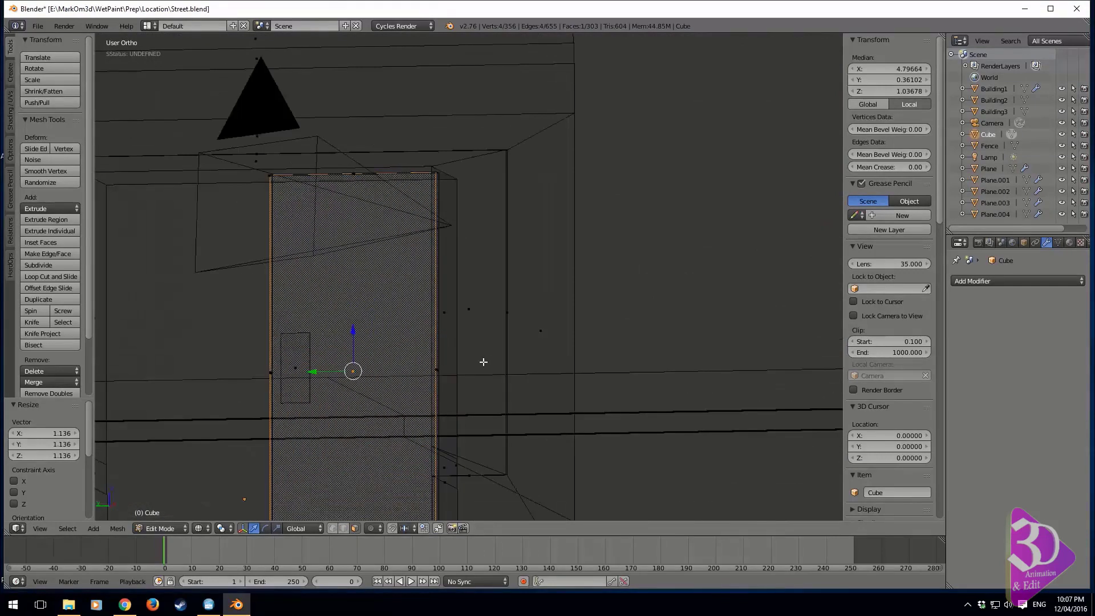
pyautogui.press('i')
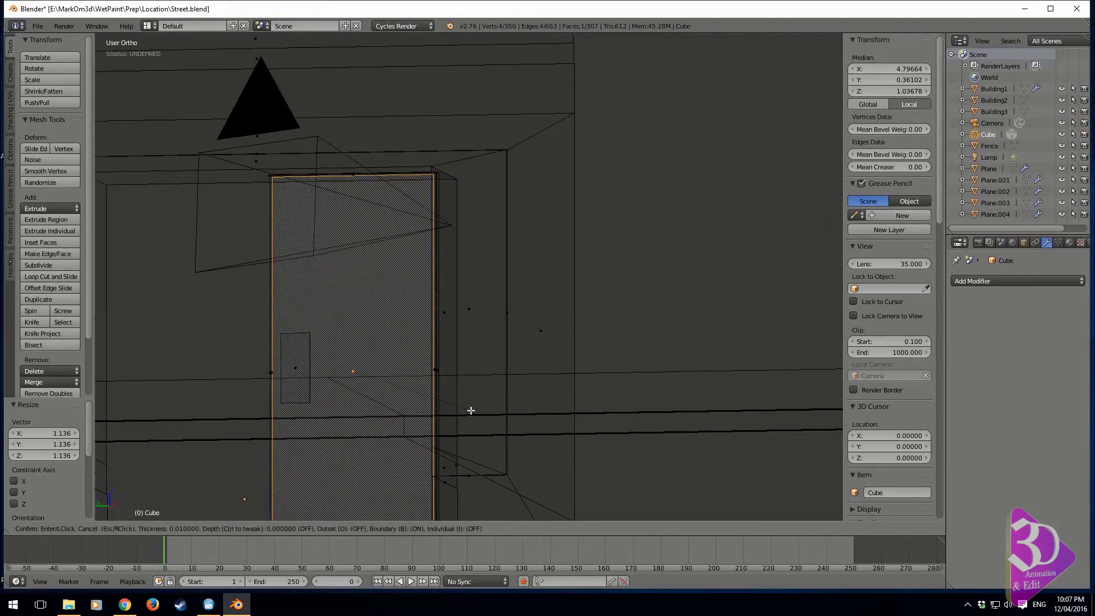
pyautogui.click(460, 411)
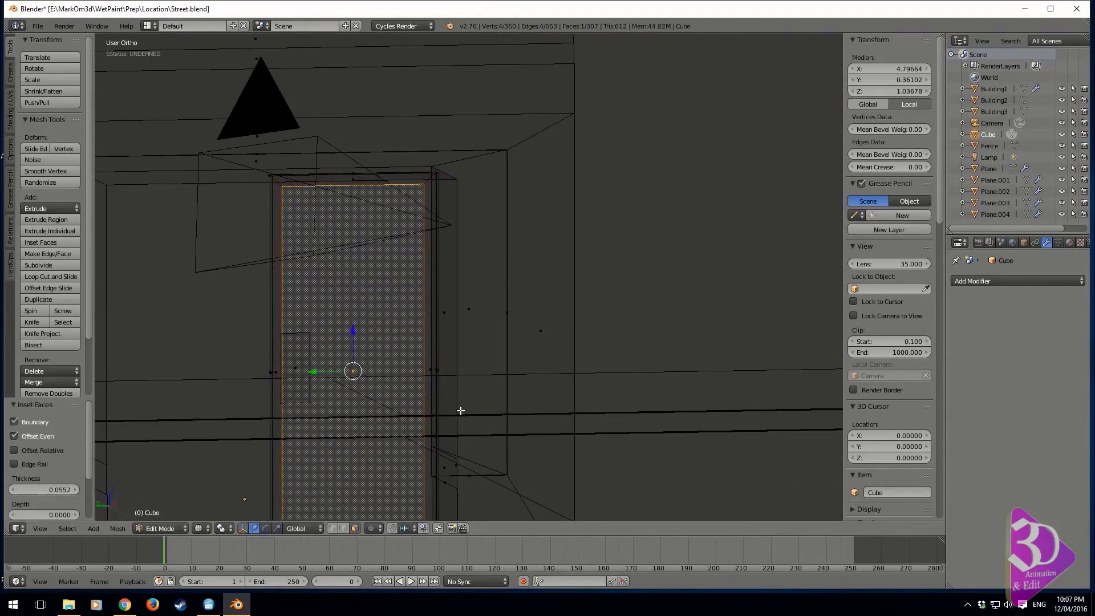
pyautogui.moveTo(460, 411)
pyautogui.mouseDown(button='middle')
pyautogui.moveTo(424, 432)
pyautogui.moveTo(444, 405)
pyautogui.mouseUp(button='middle')
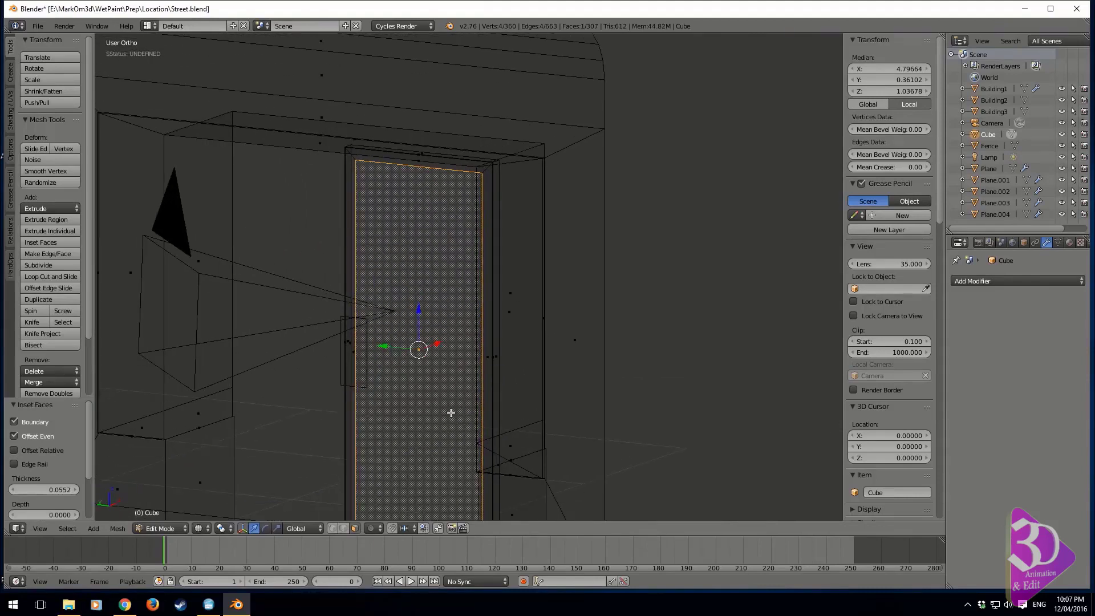
# Add one horizontal loop cut across the door panel and move it about -0.431 along Z.
pyautogui.hotkey('ctrl', 'r')
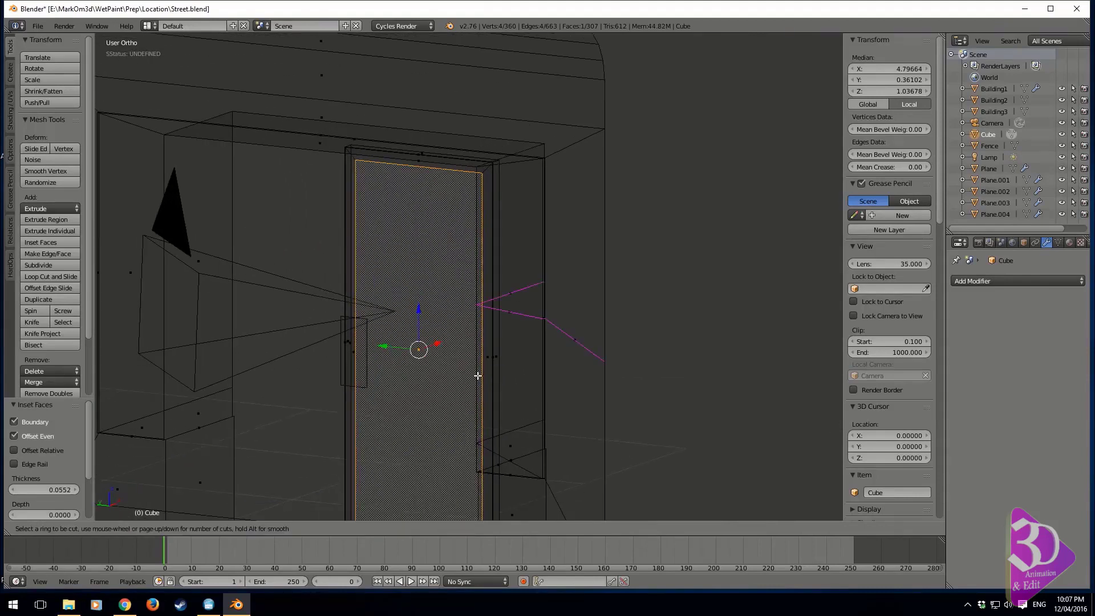
pyautogui.click(360, 368)
pyautogui.rightClick(388, 400)
pyautogui.press('g')
pyautogui.press('z')
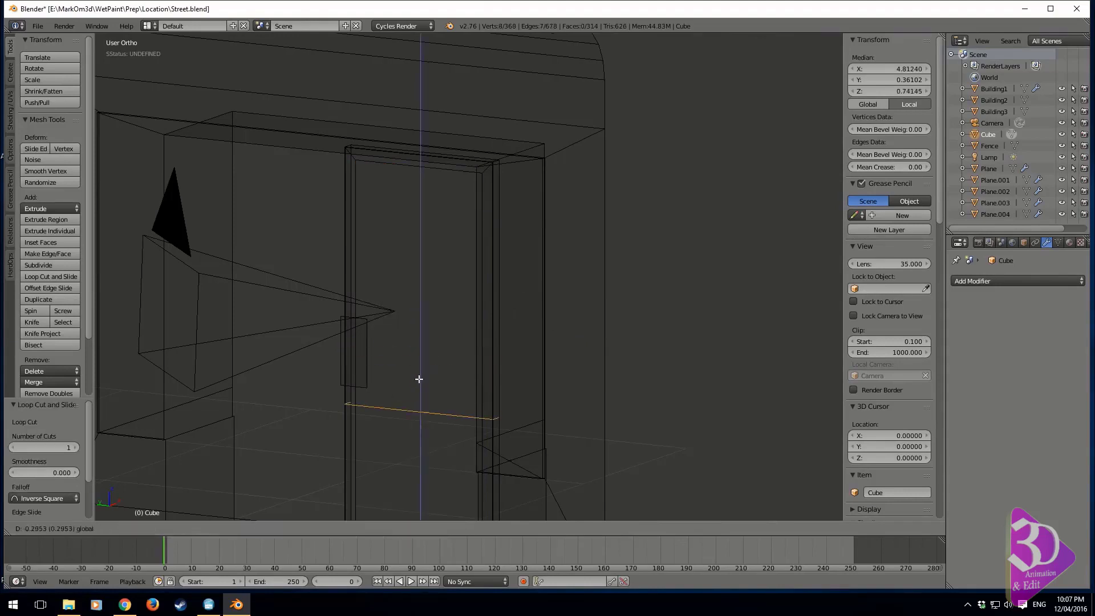
pyautogui.click(419, 393)
pyautogui.keyDown('shift'); pyautogui.moveTo(471, 502); pyautogui.dragTo(470, 409, button='middle'); pyautogui.keyUp('shift')
# Bevel the horizontal loop into a cross rail and move the rail about 0.276 up along Z.
pyautogui.hotkey('ctrl', 'b')
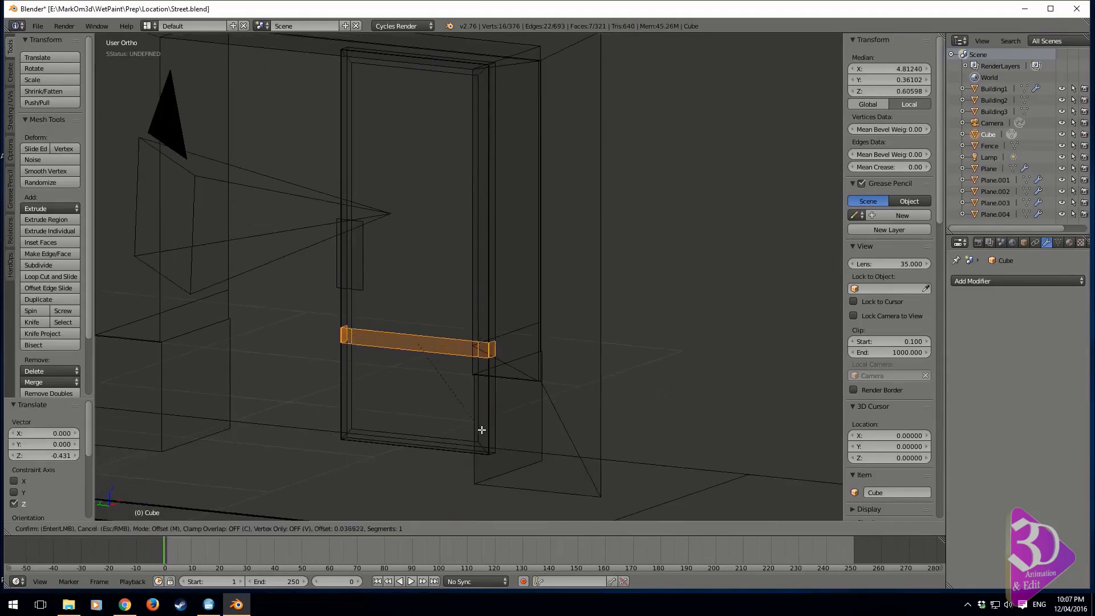
pyautogui.click(409, 331)
pyautogui.press('g')
pyautogui.press('z')
pyautogui.click(421, 240)
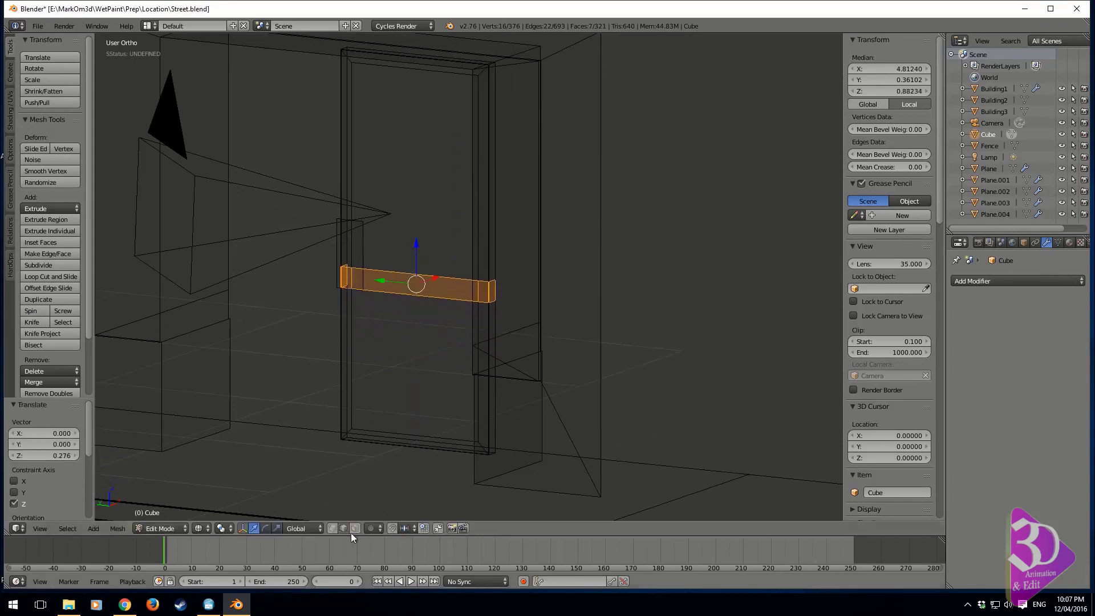
# Select the inset faces above and below the cross rail and extrude them inward by about 0.012.
pyautogui.click(353, 529)
pyautogui.rightClick(418, 352)
pyautogui.keyDown('shift'); pyautogui.rightClick(422, 208); pyautogui.keyUp('shift')
pyautogui.moveTo(422, 207); pyautogui.dragTo(469, 357, button='middle')
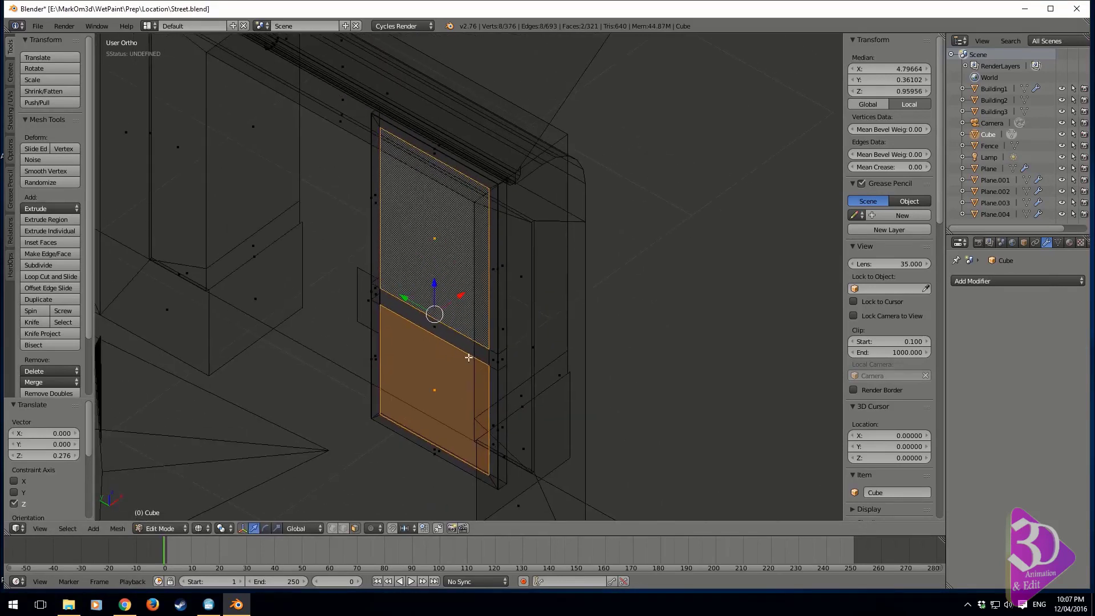
pyautogui.press('e')
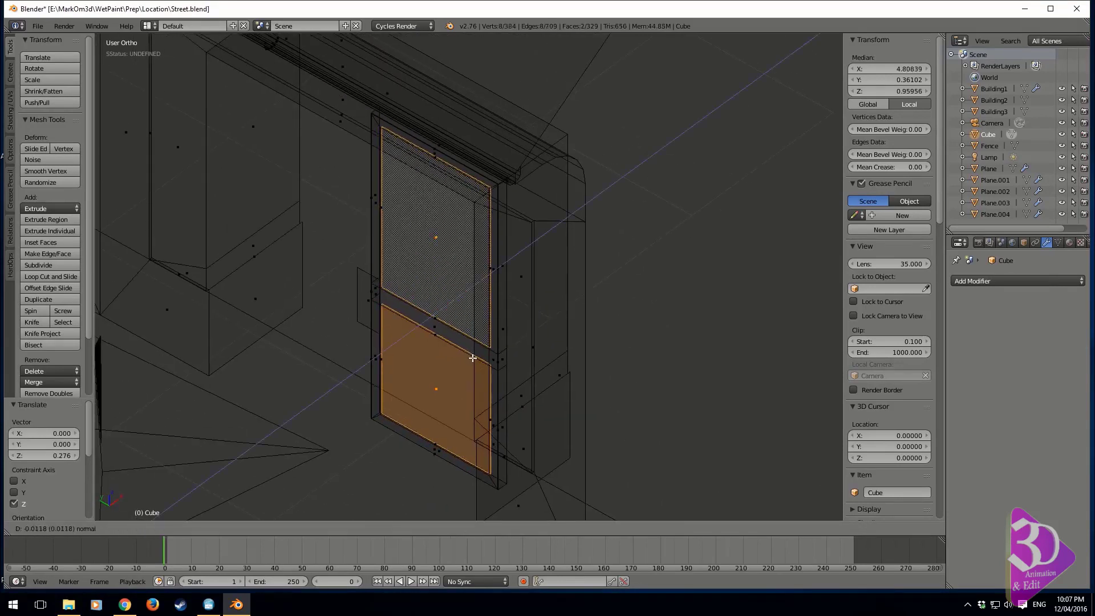
pyautogui.click(472, 358)
# Select the handle plate and move it about -0.100 along Y, away from the door's edge.
pyautogui.scroll(4, 472, 358)
pyautogui.rightClick(391, 370)
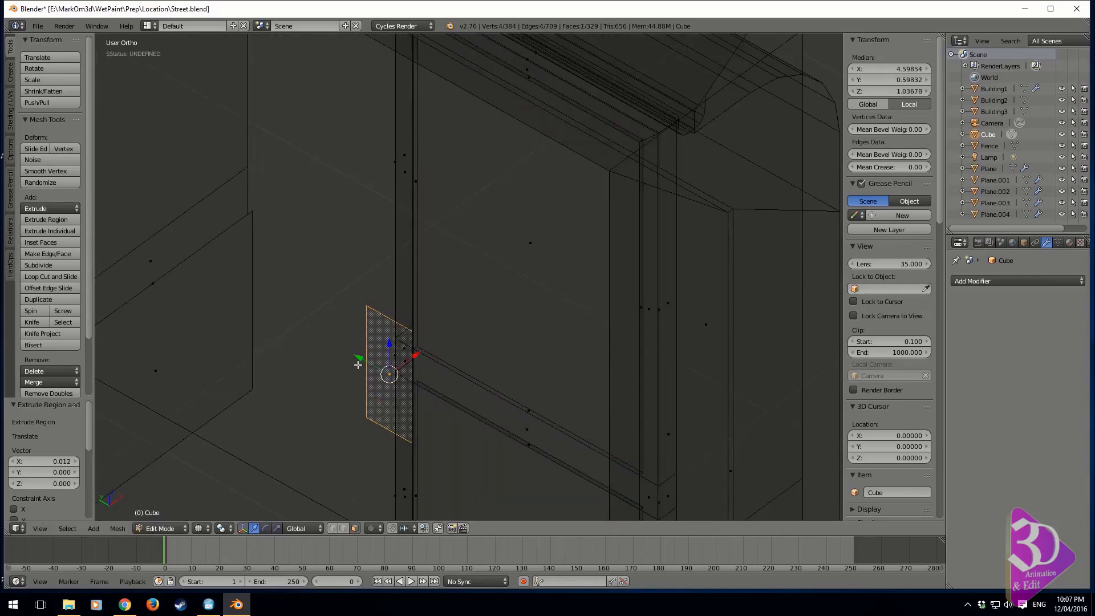
pyautogui.moveTo(357, 361); pyautogui.dragTo(388, 375)
pyautogui.press('KP_3')
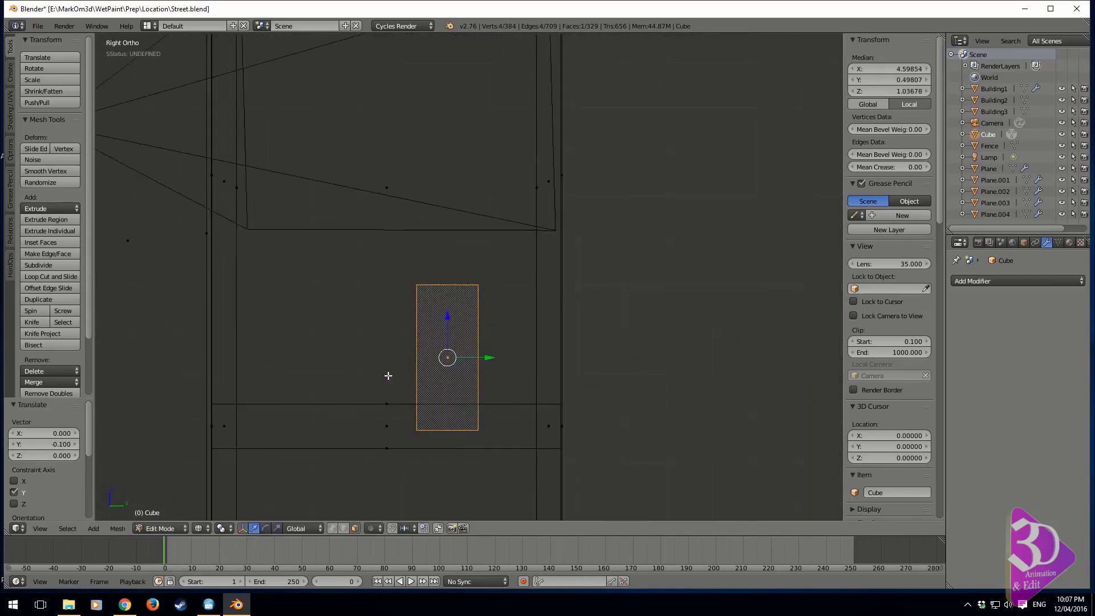
pyautogui.press('KP_1')
pyautogui.press('KP_3')
pyautogui.press('z')
pyautogui.moveTo(386, 374)
pyautogui.mouseDown(button='middle')
pyautogui.moveTo(481, 374)
pyautogui.moveTo(281, 394)
pyautogui.moveTo(485, 358)
pyautogui.moveTo(417, 366)
pyautogui.mouseUp(button='middle')
pyautogui.press('z')
# Switch to vertex selection, select the cross rail's short vertical edge on the handle side and rip it.
pyautogui.click(319, 528)
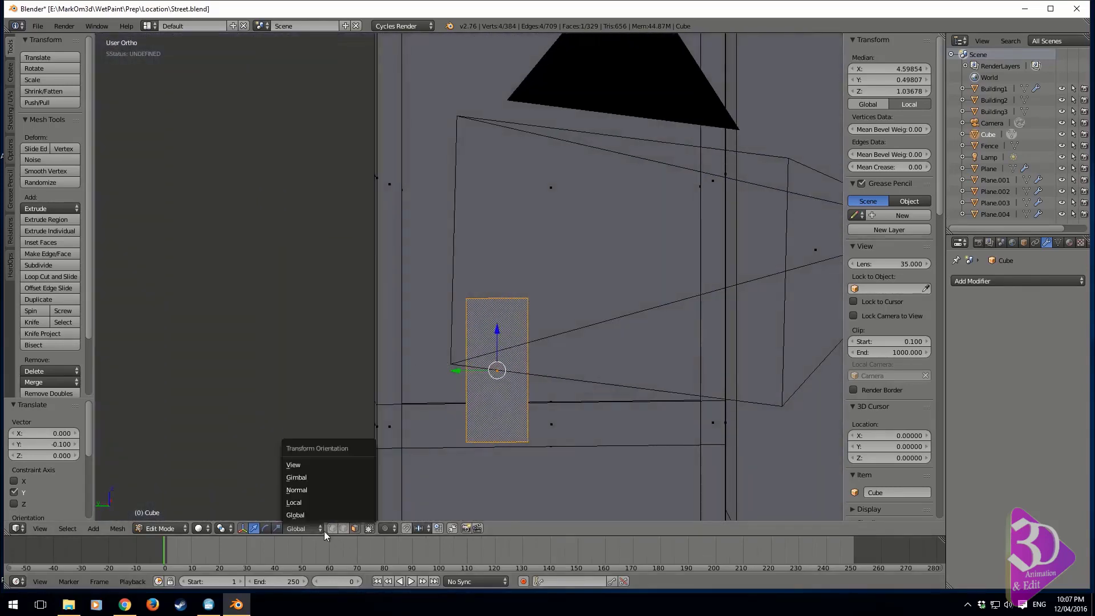
pyautogui.click(328, 530)
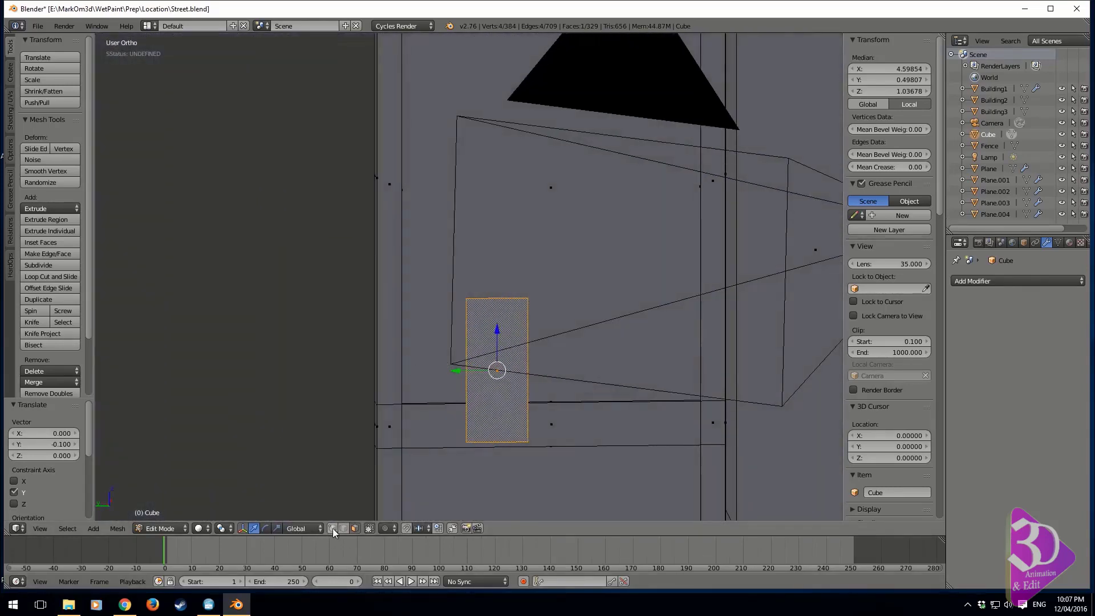
pyautogui.rightClick(397, 434)
pyautogui.press('ctrl+KP_3')
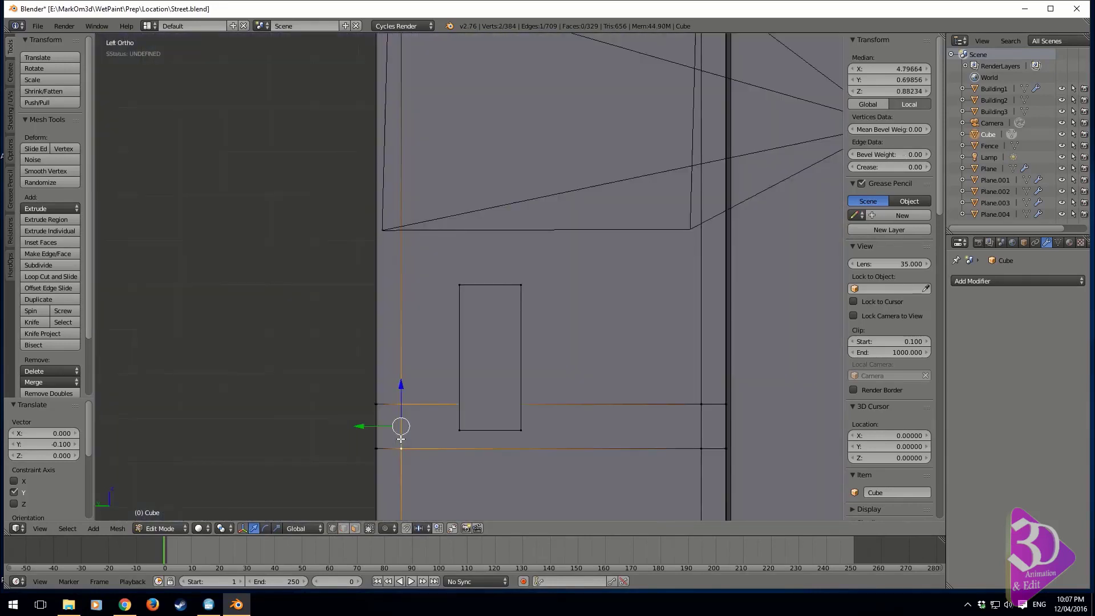
pyautogui.scroll(-7, 504, 417)
pyautogui.scroll(1, 492, 297)
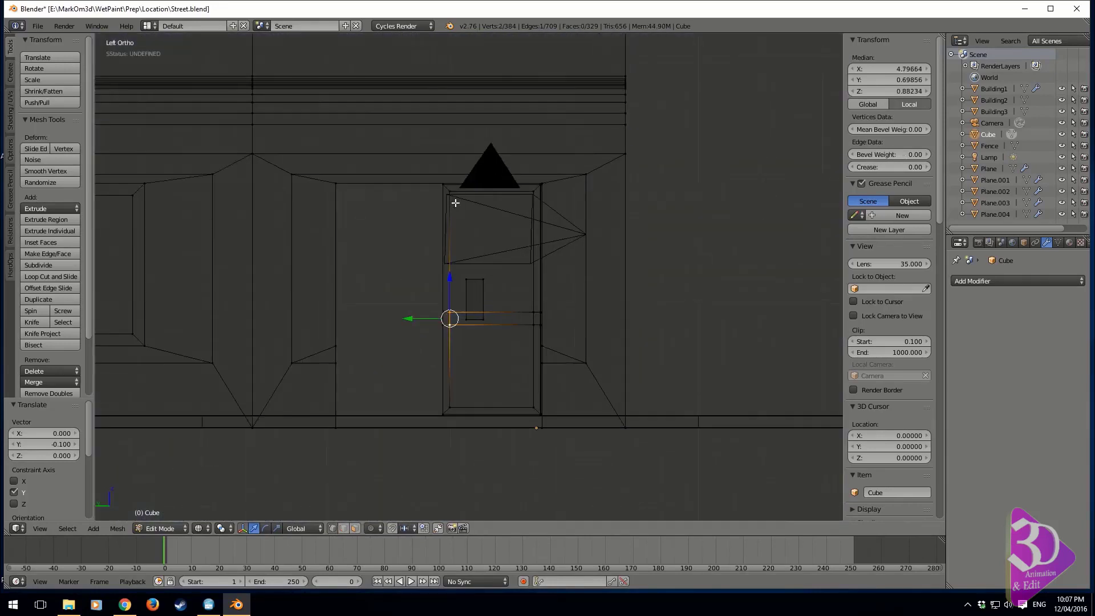
pyautogui.press('e')
pyautogui.click(463, 202)
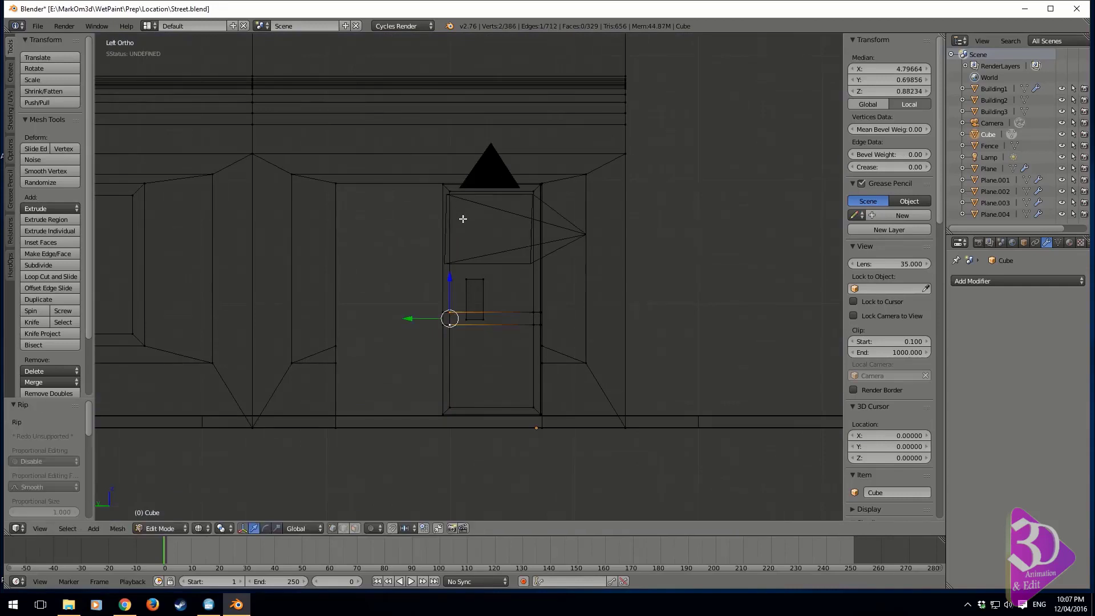
# Box-select the inset's vertical edge vertices on the handle side and move them along Y to widen that stile.
pyautogui.press('b')
pyautogui.moveTo(464, 166); pyautogui.dragTo(446, 528)
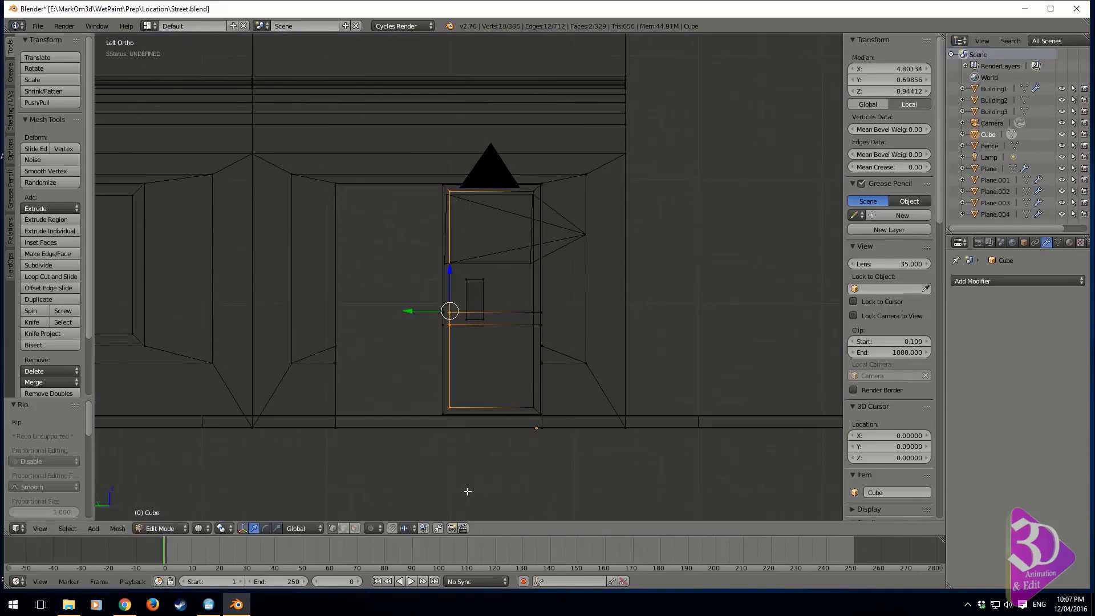
pyautogui.scroll(2, 442, 329)
pyautogui.moveTo(399, 329); pyautogui.dragTo(418, 331)
# Select the linked handle plate, scale it by 0.783 and 0.965, and move it along Y onto the widened stile.
pyautogui.rightClick(473, 339)
pyautogui.hotkey('ctrl', 'l')
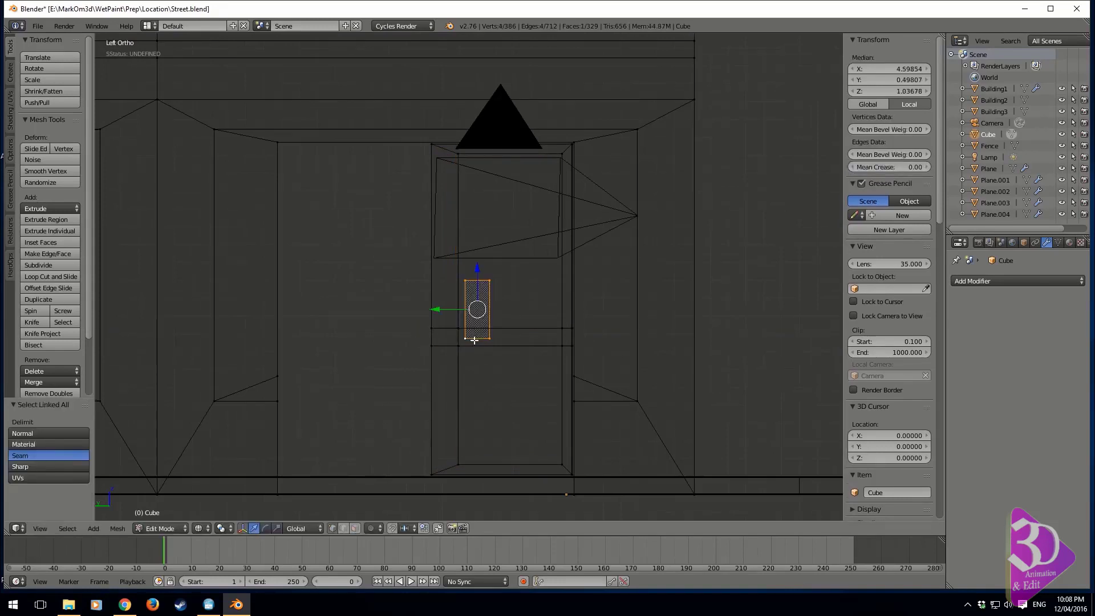
pyautogui.press('s')
pyautogui.click(584, 340)
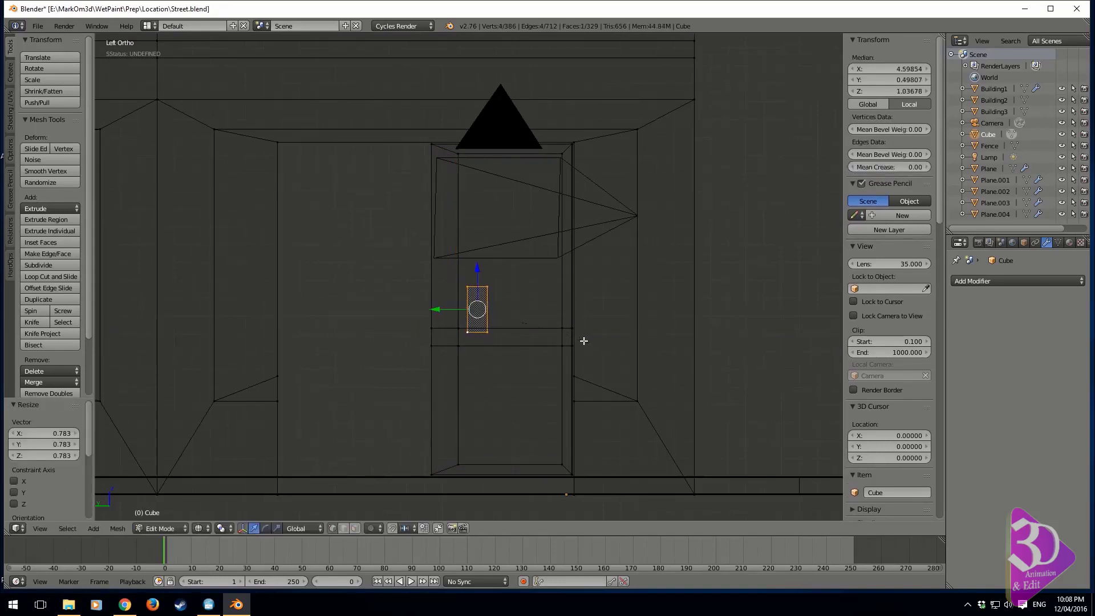
pyautogui.moveTo(441, 312); pyautogui.dragTo(404, 311)
pyautogui.press('z')
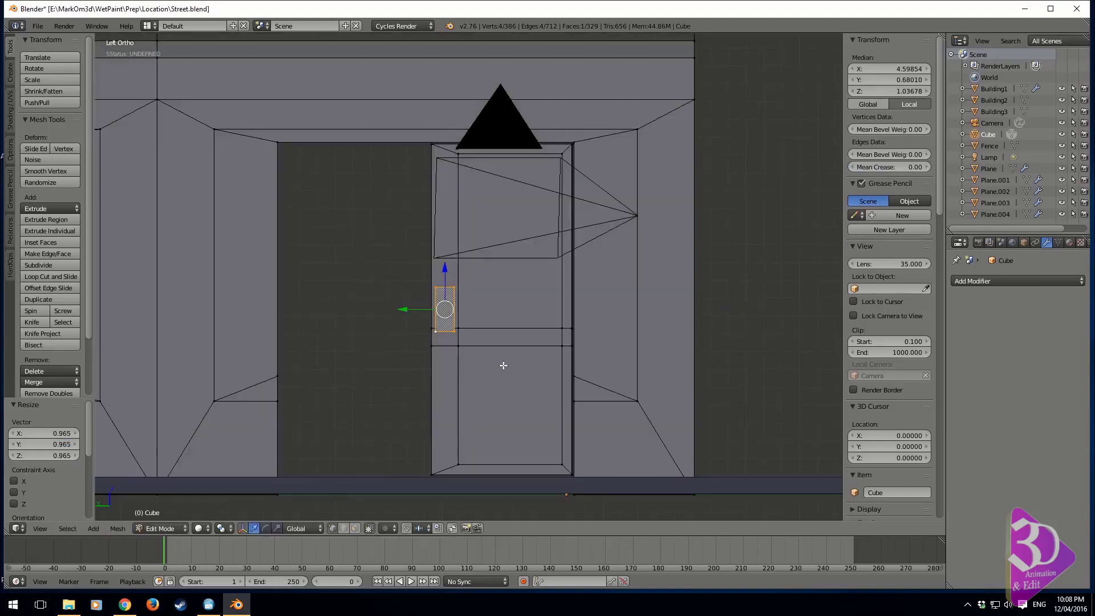
# In wireframe, box-select the inset's vertical edge vertices on the hinge side and move them 0.096 along Y to widen that stile.
pyautogui.scroll(1, 504, 365)
pyautogui.press('z')
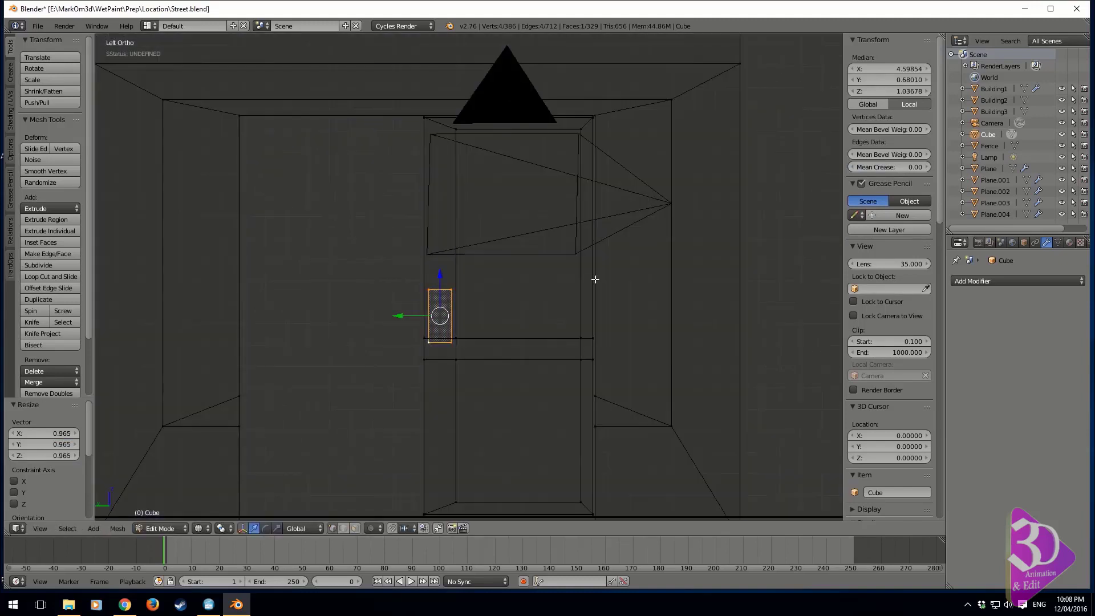
pyautogui.rightClick(577, 130)
pyautogui.press('b')
pyautogui.moveTo(581, 98); pyautogui.dragTo(535, 605)
pyautogui.moveTo(540, 329)
pyautogui.mouseDown()
pyautogui.moveTo(515, 323)
pyautogui.moveTo(466, 367)
pyautogui.mouseUp()
# Select the linked handle plate, extrude it about 0.012 and delete the extruded end face.
pyautogui.rightClick(451, 289)
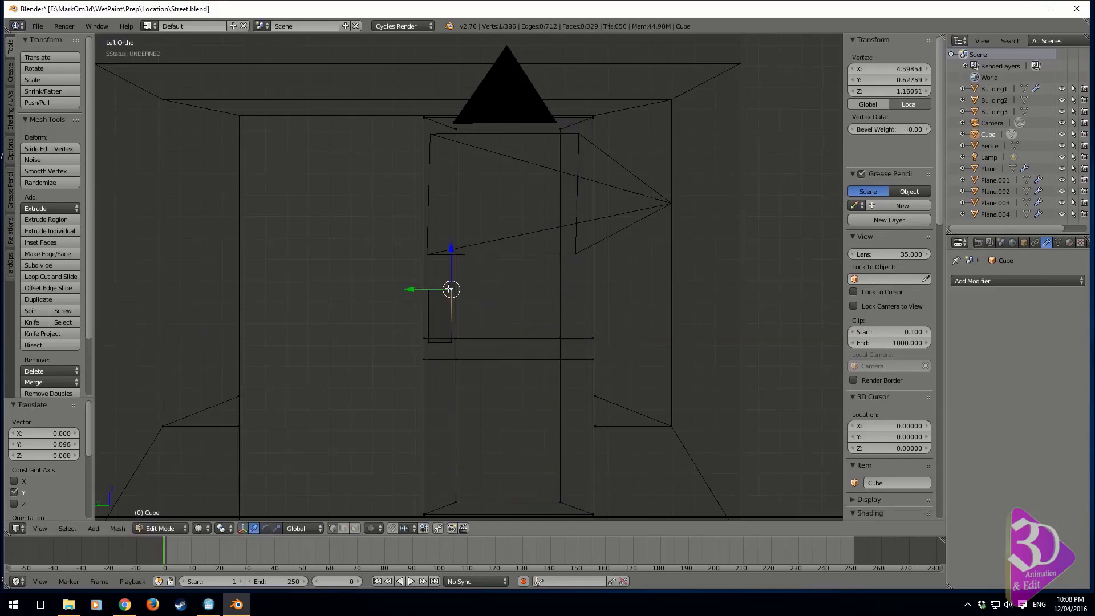
pyautogui.hotkey('ctrl', 'l')
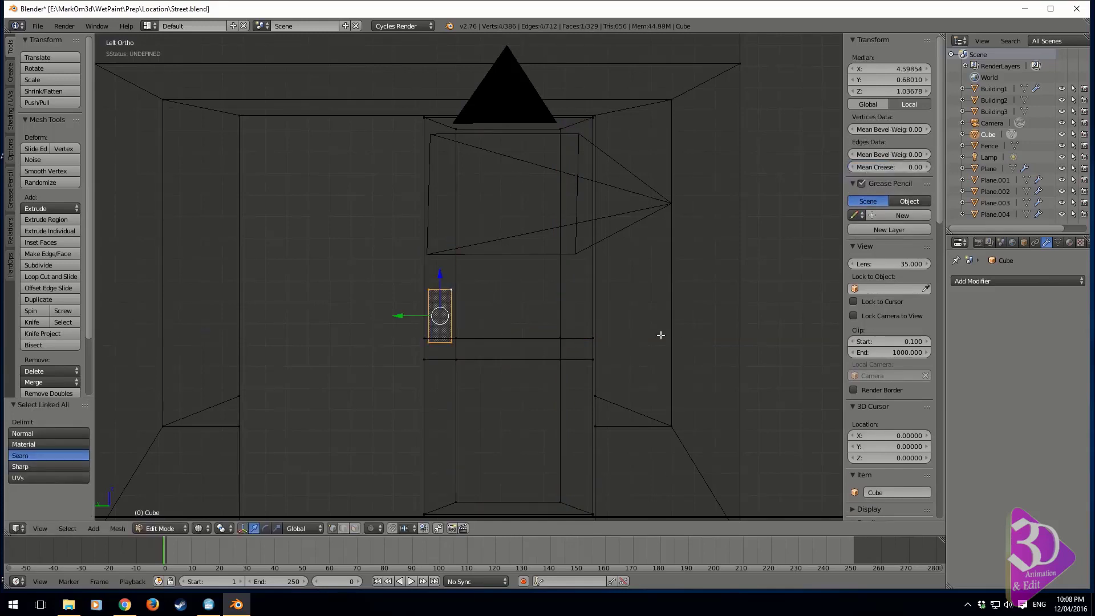
pyautogui.moveTo(660, 335); pyautogui.dragTo(464, 391, button='middle')
pyautogui.press('e')
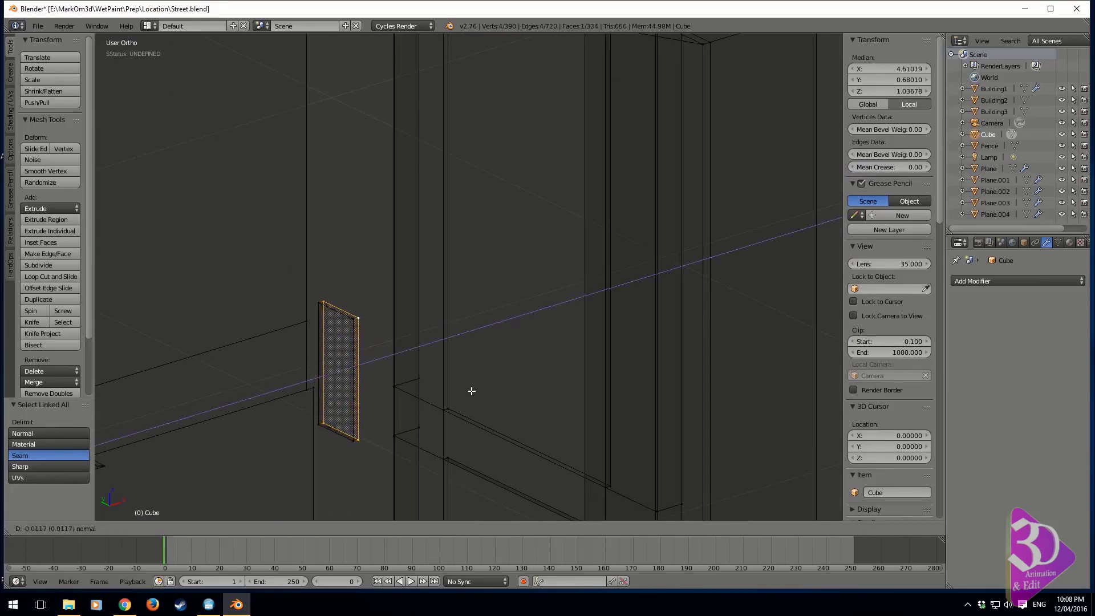
pyautogui.click(472, 391)
pyautogui.press('x')
pyautogui.click(436, 393)
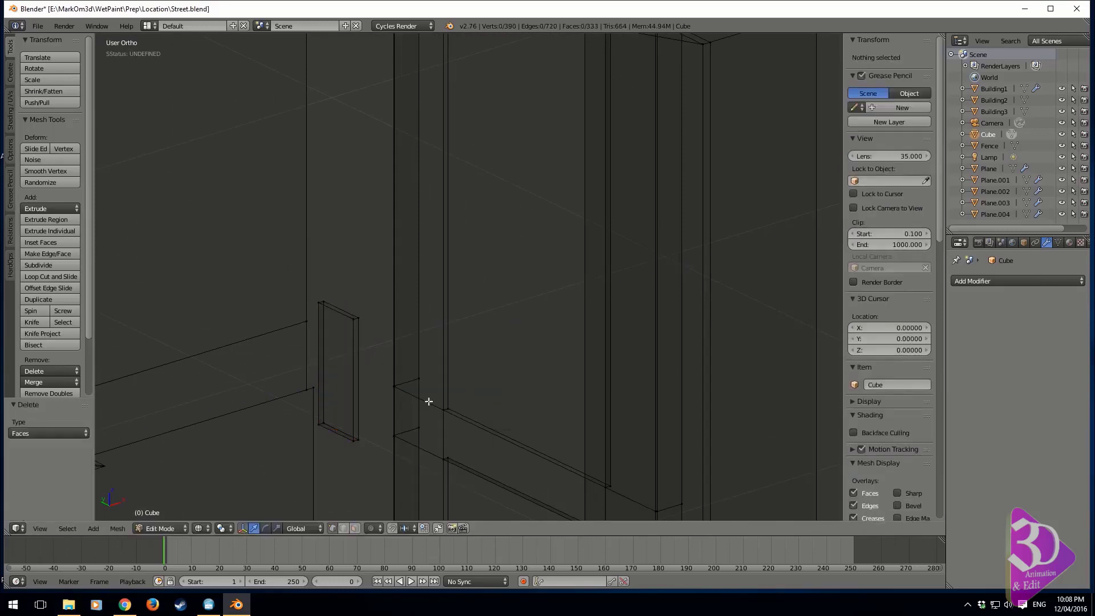
# Select the whole thickened handle plate and move it 0.193 along X onto the door's surface.
pyautogui.rightClick(354, 437)
pyautogui.hotkey('ctrl', 'l')
pyautogui.press('z')
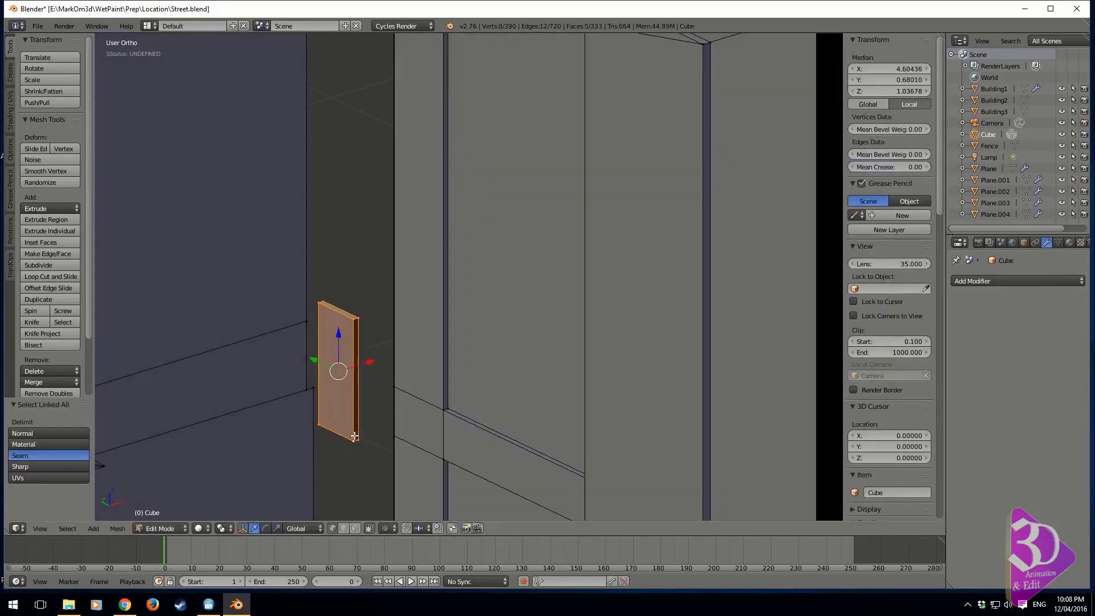
pyautogui.press('g')
pyautogui.press('x')
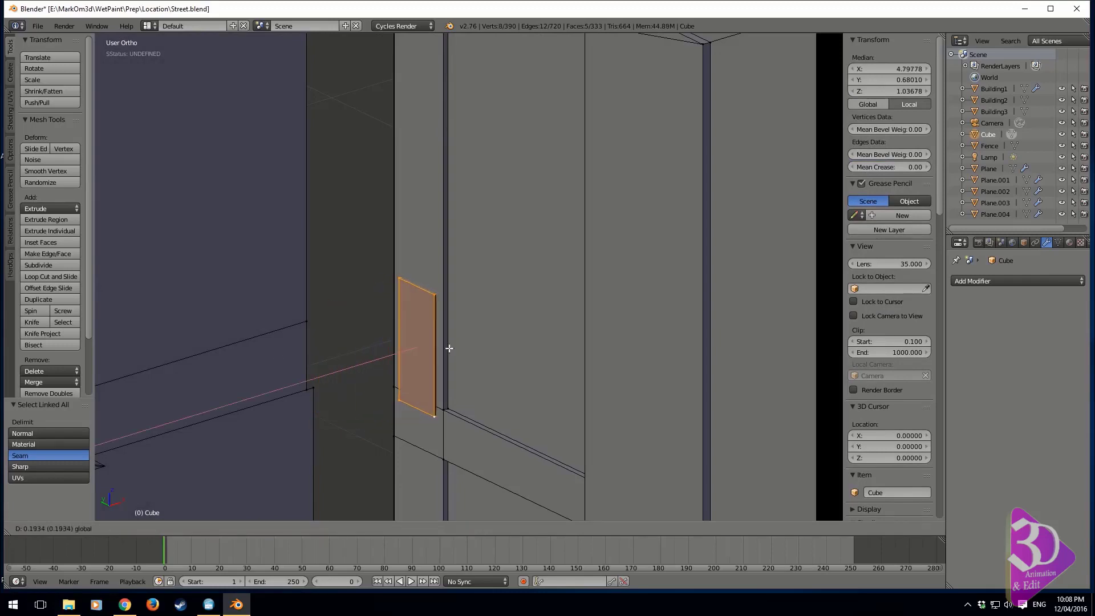
pyautogui.click(450, 347)
pyautogui.moveTo(449, 348); pyautogui.dragTo(469, 436, button='middle')
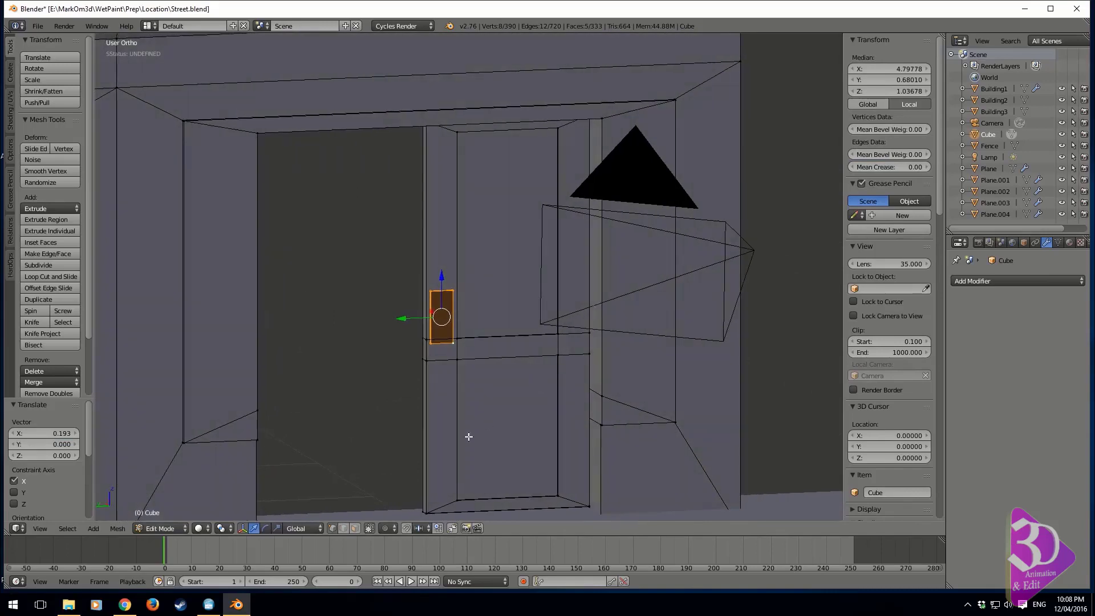
# Select the linked door with its handle plate and duplicate it 0.817 along Y into the empty half of the doorway.
pyautogui.hotkey('ctrl', 'l')
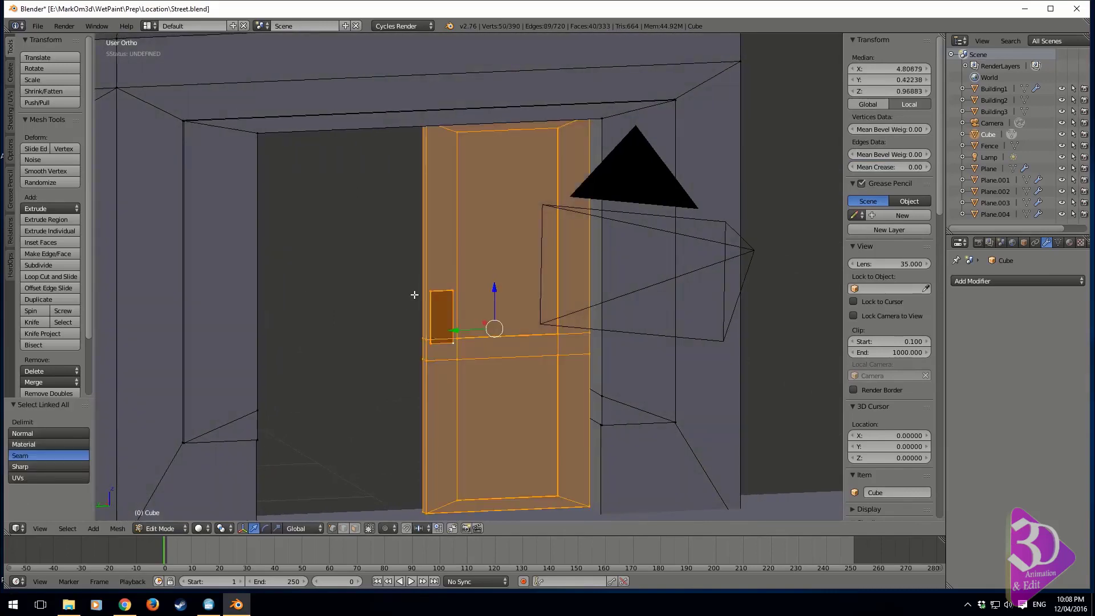
pyautogui.press('KP_1')
pyautogui.press('ctrl+KP_1')
pyautogui.press('ctrl+KP_3')
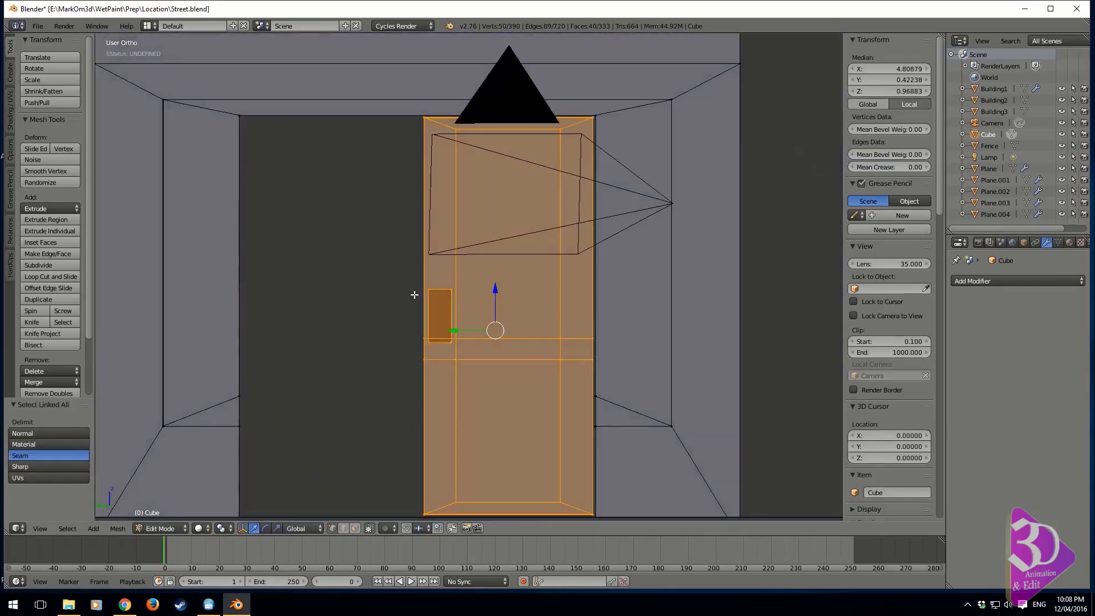
pyautogui.hotkey('shift', 'd')
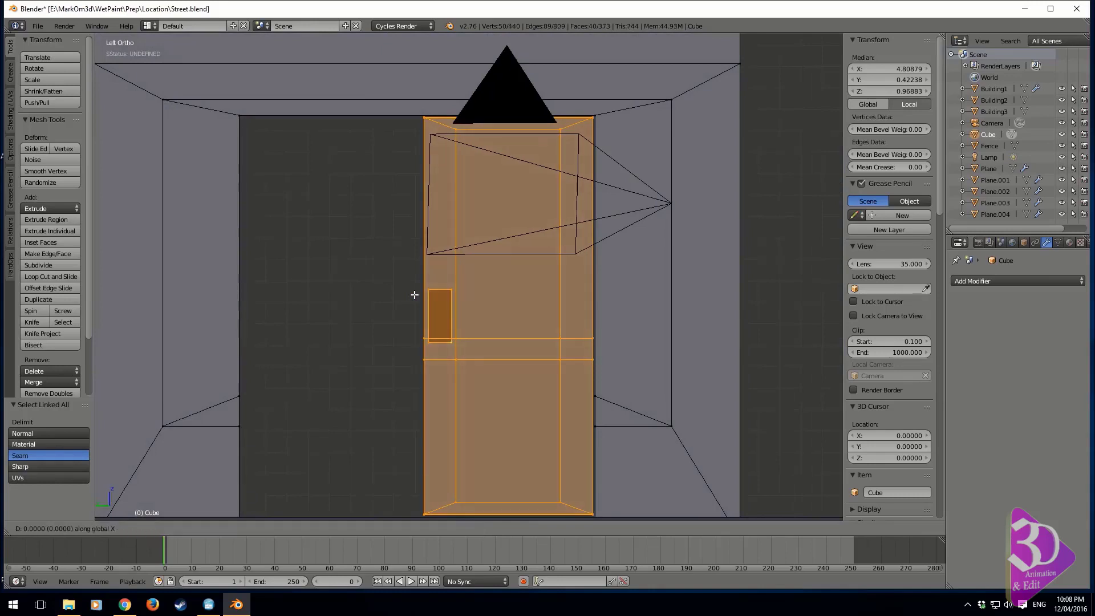
pyautogui.press('y')
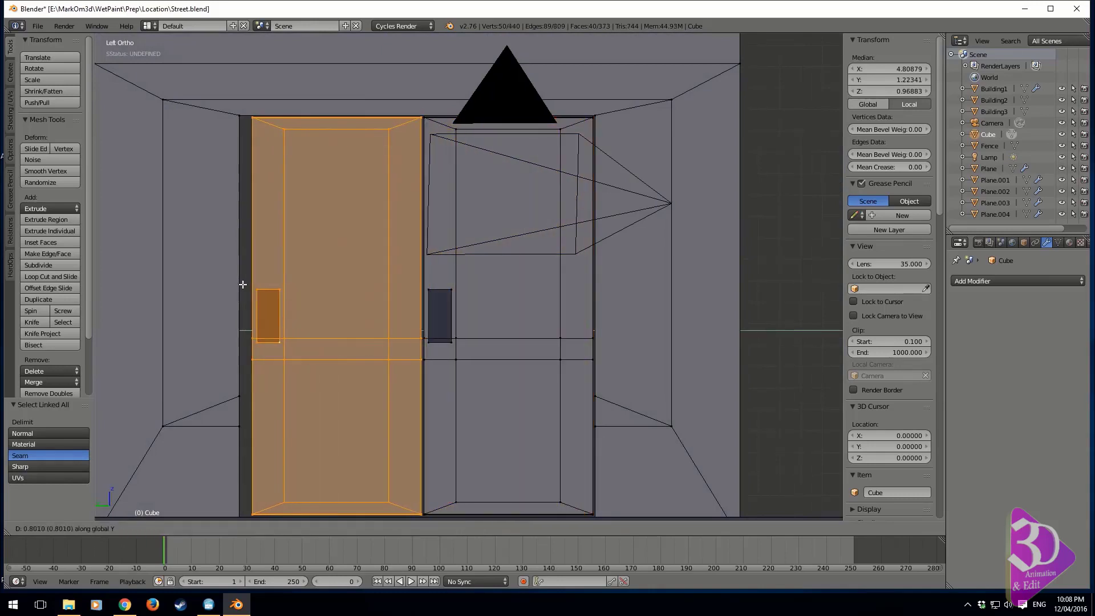
pyautogui.click(240, 284)
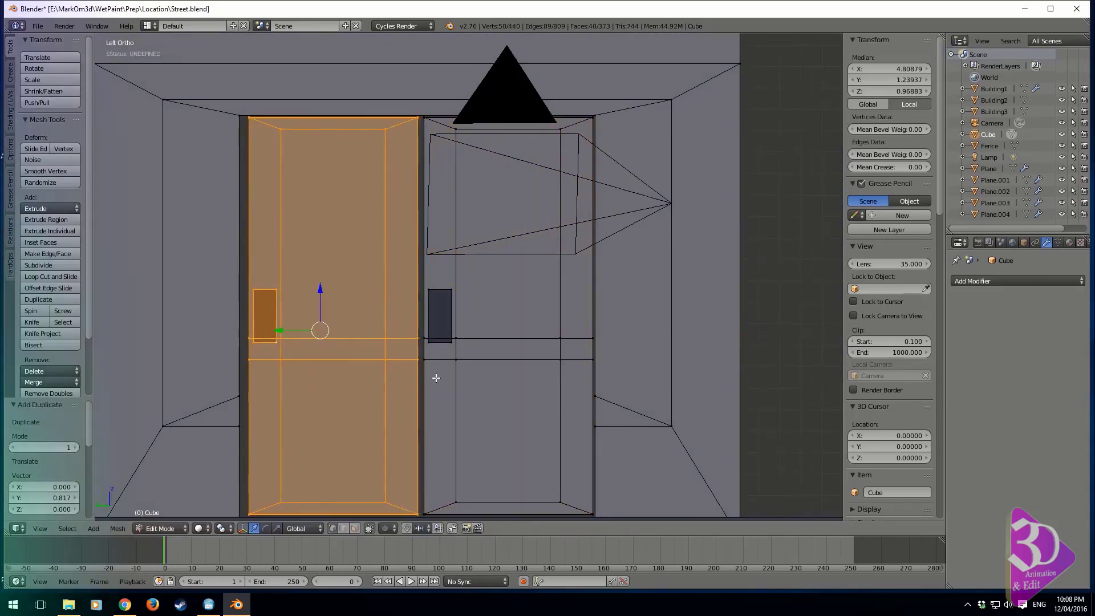
# Mirror the duplicated door by scaling it -1 along Y and recalculate its normals.
pyautogui.press('s')
pyautogui.write('y')
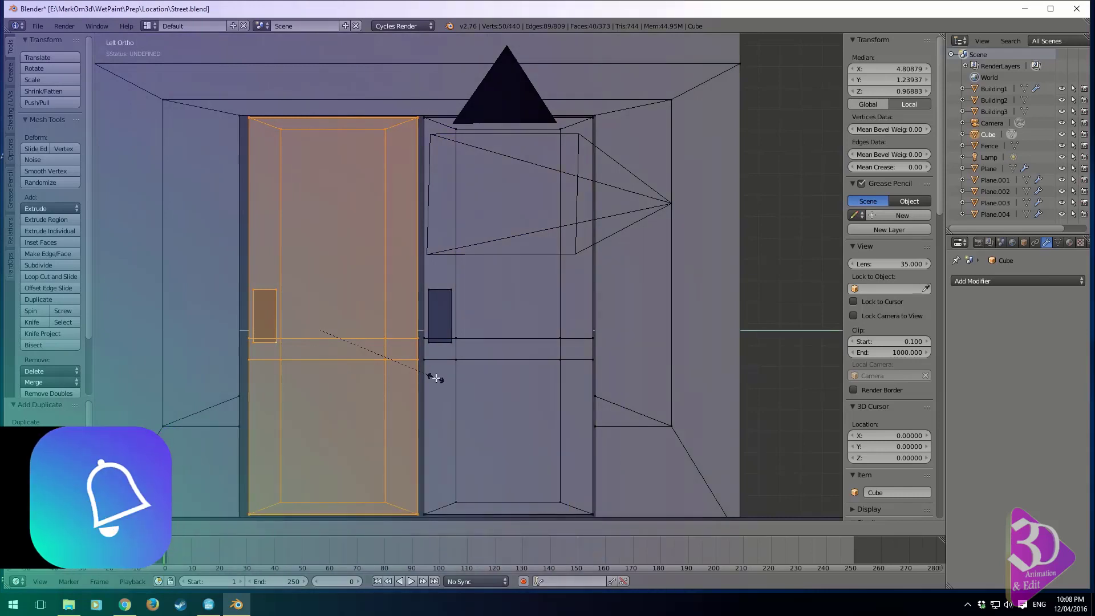
pyautogui.write('-1')
pyautogui.press('Return')
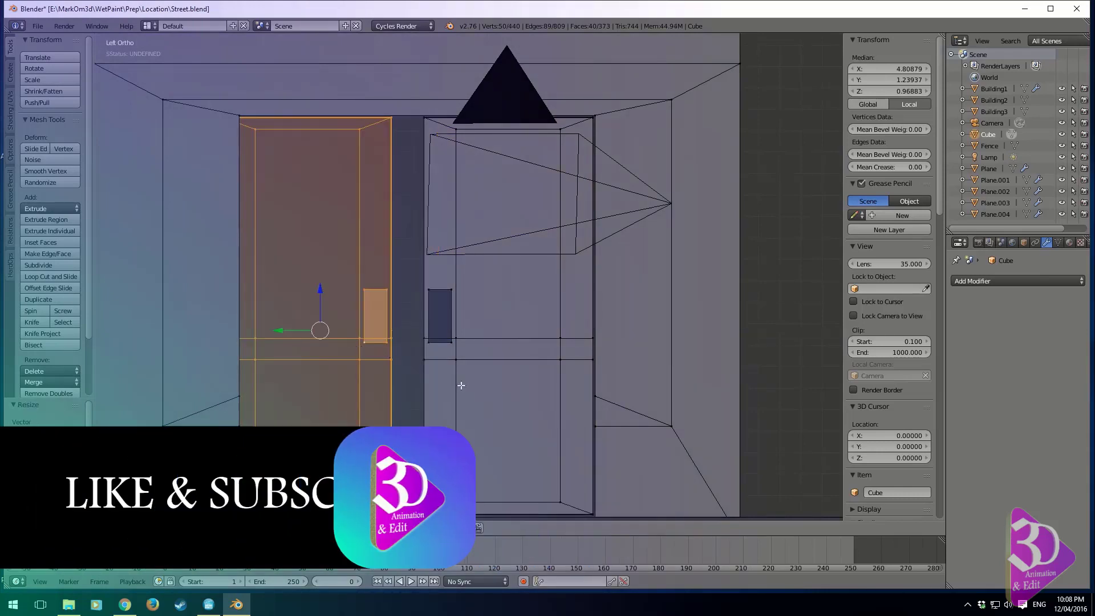
pyautogui.moveTo(401, 341)
pyautogui.mouseDown(button='middle')
pyautogui.moveTo(323, 367)
pyautogui.moveTo(382, 350)
pyautogui.mouseUp(button='middle')
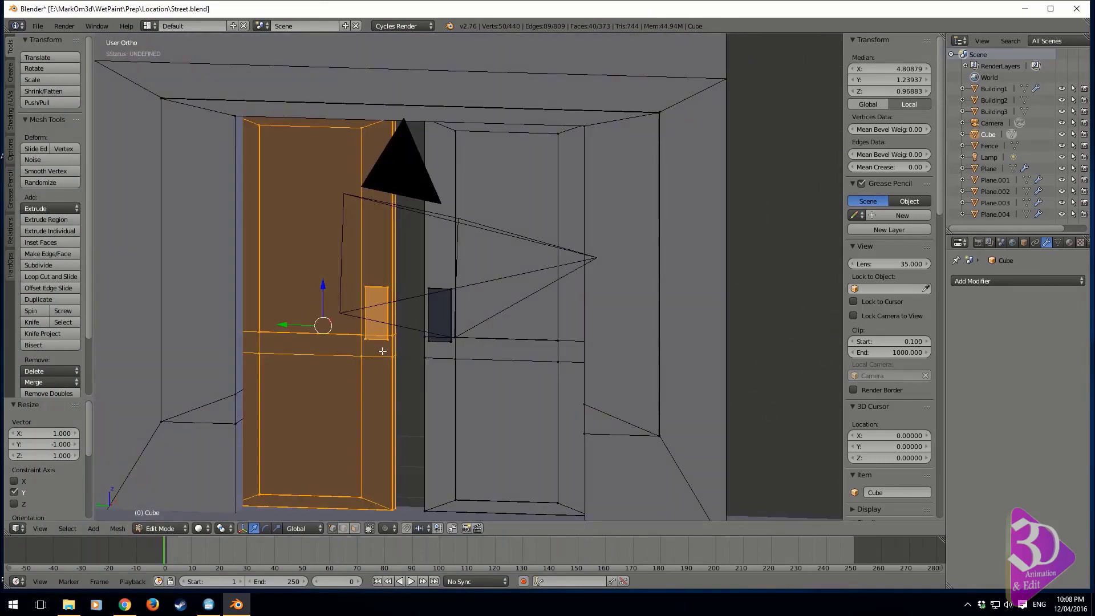
pyautogui.scroll(1, 382, 351)
pyautogui.hotkey('ctrl', 'n')
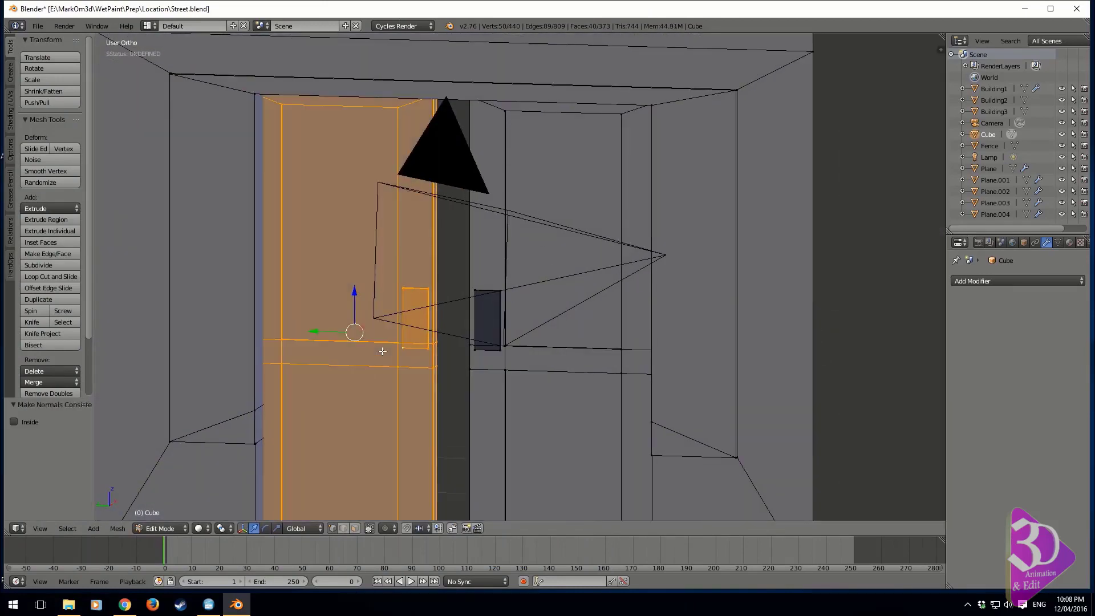
# Move the mirrored door about -0.108 along Y, towards the original door.
pyautogui.press('KP_3')
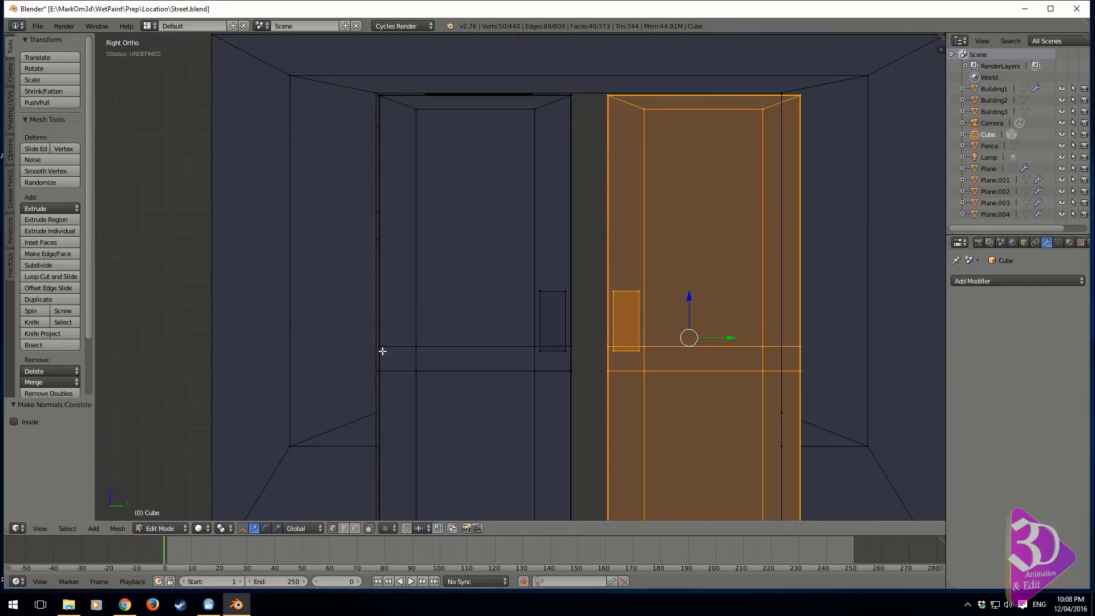
pyautogui.keyDown('shift'); pyautogui.moveTo(704, 350); pyautogui.dragTo(690, 346, button='middle'); pyautogui.keyUp('shift')
pyautogui.press('g')
pyautogui.press('y')
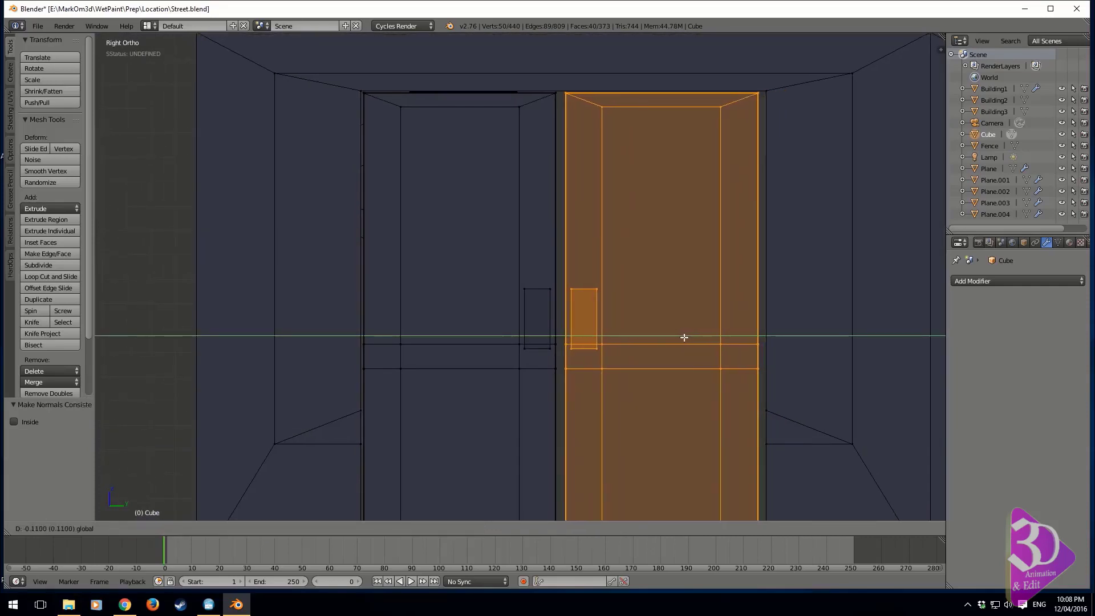
pyautogui.click(684, 337)
# Select the original door with its handle plate and move it 0.040 along Y against the mirrored door.
pyautogui.rightClick(547, 348)
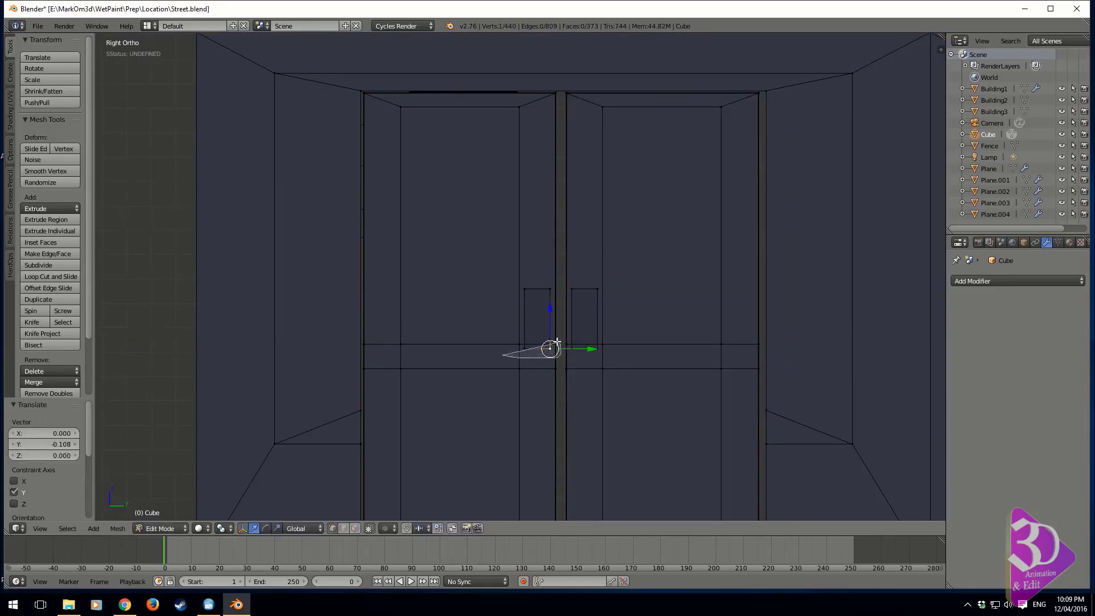
pyautogui.keyDown('ctrl'); pyautogui.moveTo(556, 342); pyautogui.dragTo(558, 339, button='right'); pyautogui.keyUp('ctrl')
pyautogui.hotkey('ctrl', 'l')
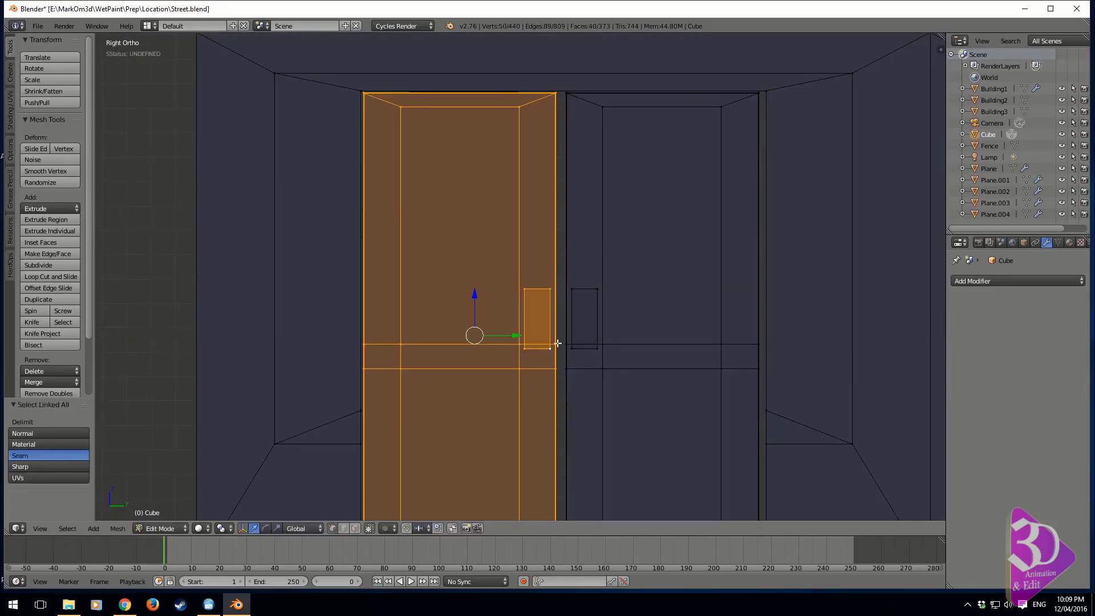
pyautogui.moveTo(509, 337); pyautogui.dragTo(527, 335)
# Select both linked doors, move them -0.012 along Y and scale them along Y to fill the doorway's width.
pyautogui.keyDown('ctrl'); pyautogui.moveTo(533, 390); pyautogui.dragTo(561, 309); pyautogui.keyUp('ctrl')
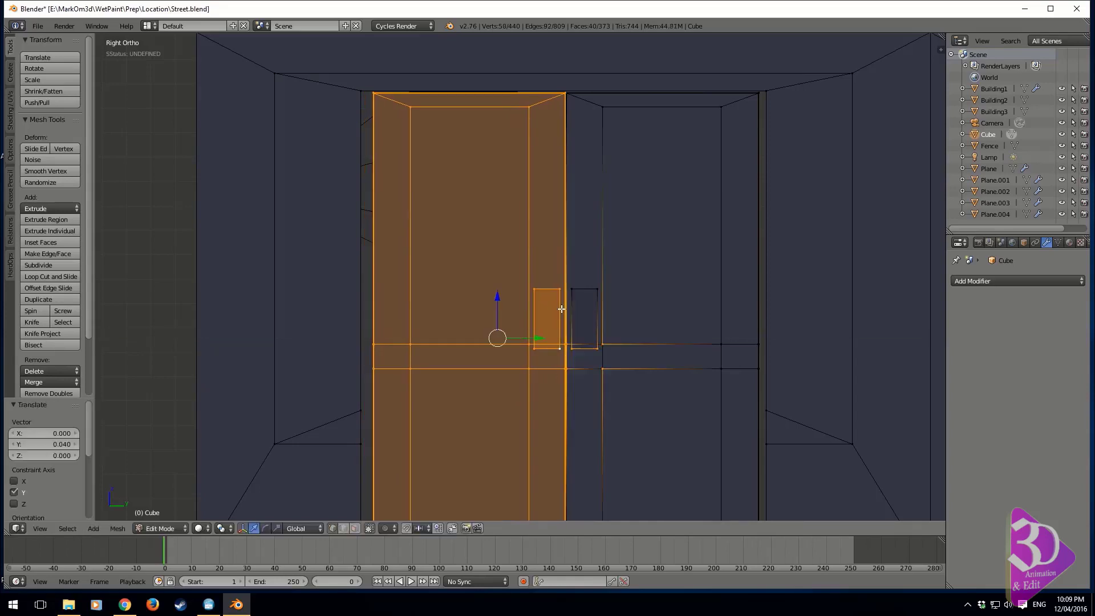
pyautogui.hotkey('ctrl', 'l')
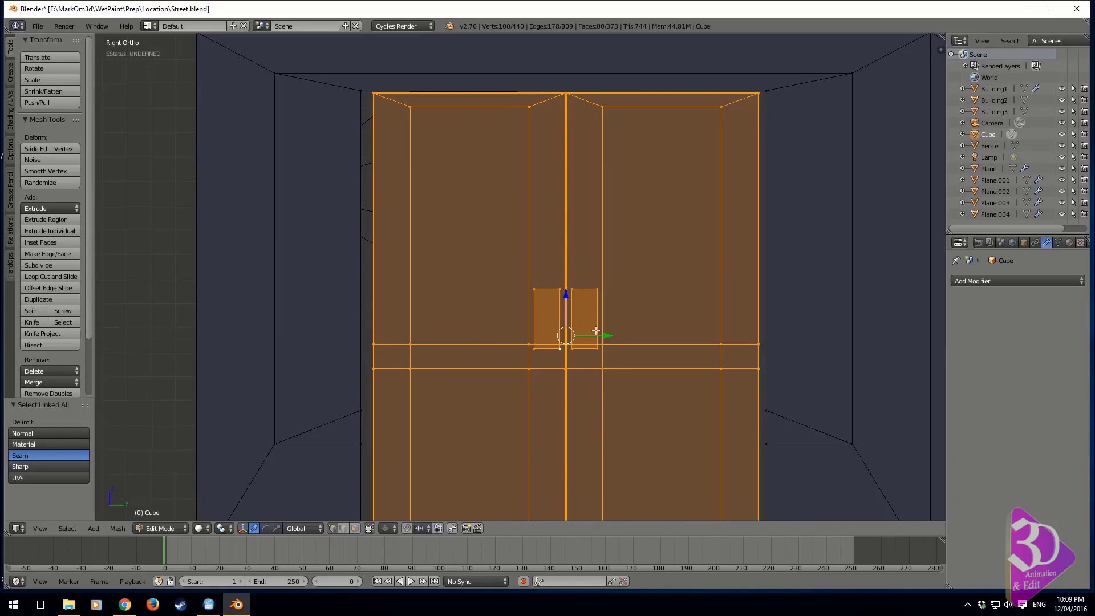
pyautogui.moveTo(605, 335); pyautogui.dragTo(603, 336)
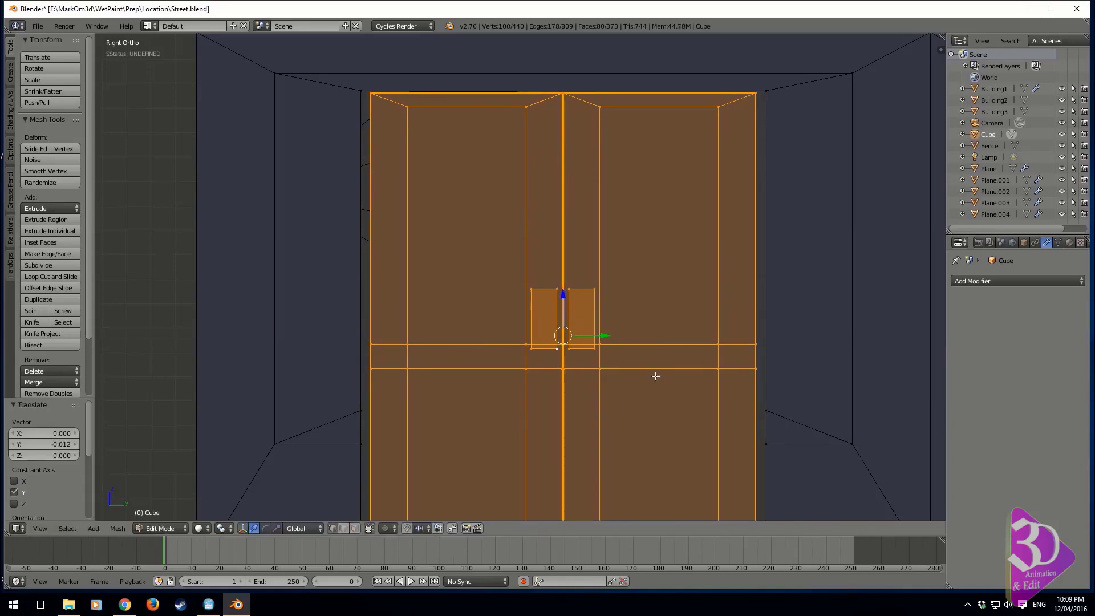
pyautogui.press('s')
pyautogui.press('y')
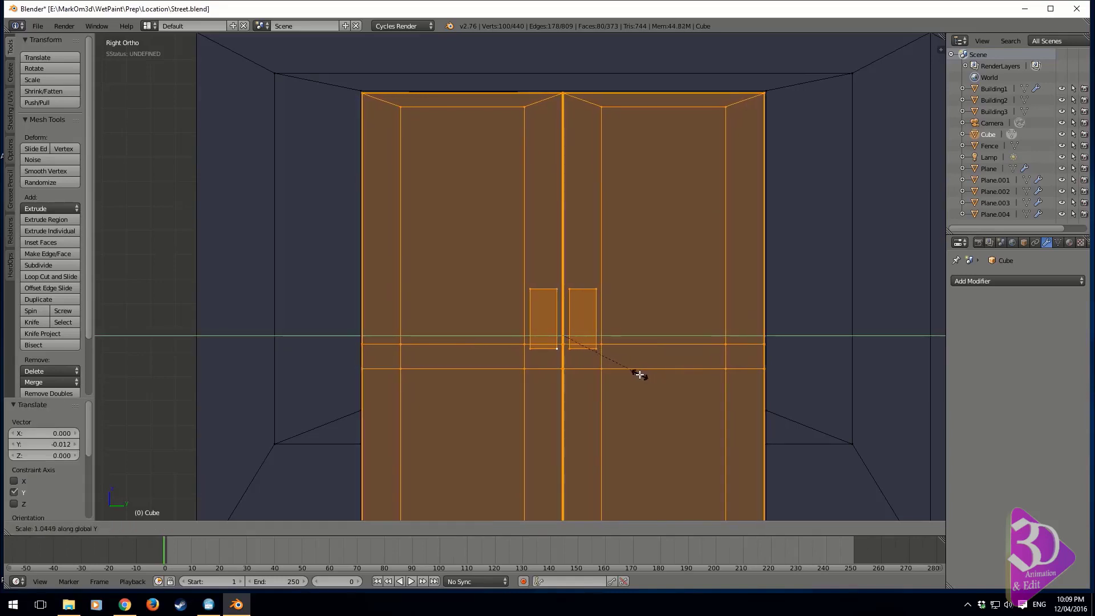
pyautogui.click(635, 373)
# Select the building's entire mesh, recalculate its normals and return to Object Mode.
pyautogui.moveTo(525, 370)
pyautogui.mouseDown(button='middle')
pyautogui.moveTo(781, 373)
pyautogui.moveTo(538, 382)
pyautogui.mouseUp(button='middle')
pyautogui.press('Tab')
pyautogui.scroll(-5, 496, 377)
pyautogui.moveTo(460, 374); pyautogui.dragTo(563, 381, button='middle')
pyautogui.scroll(7, 563, 381)
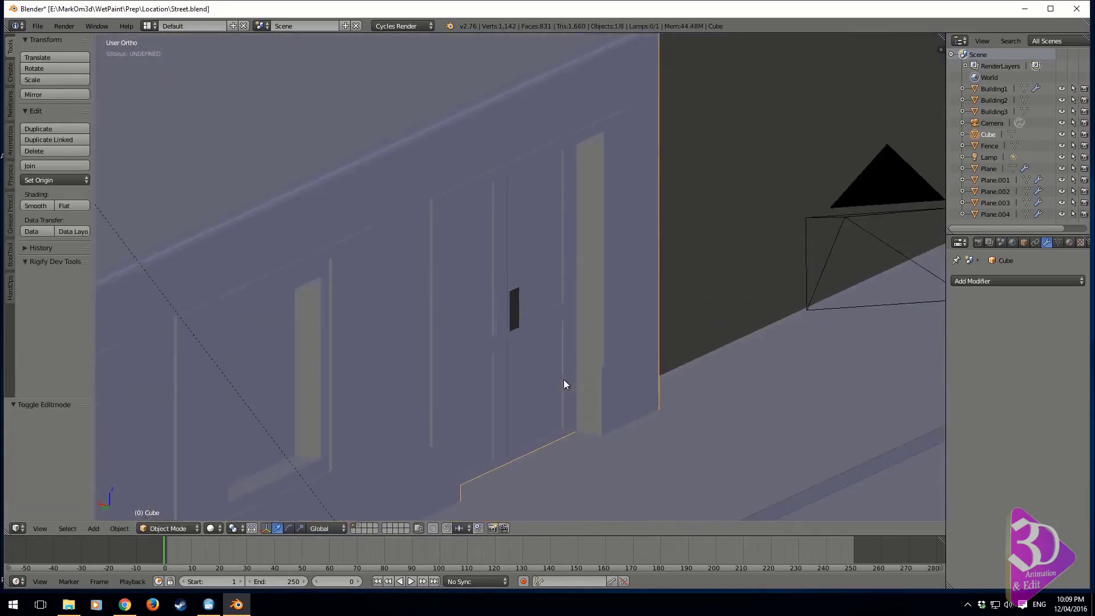
pyautogui.press('Tab')
pyautogui.rightClick(514, 355)
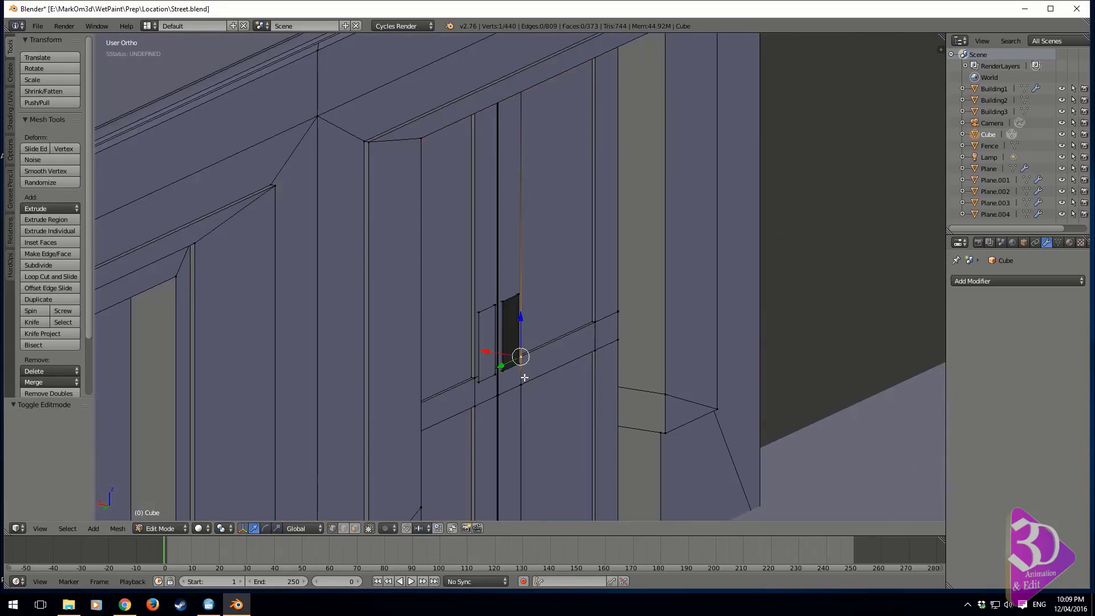
pyautogui.press('a')
pyautogui.hotkey('ctrl', 'n')
pyautogui.scroll(-5, 586, 415)
pyautogui.press('Tab')
# Examine the building's full facade with its windows and the new double door from several angles.
pyautogui.moveTo(587, 416); pyautogui.dragTo(358, 349, button='middle')
pyautogui.scroll(-3, 430, 446)
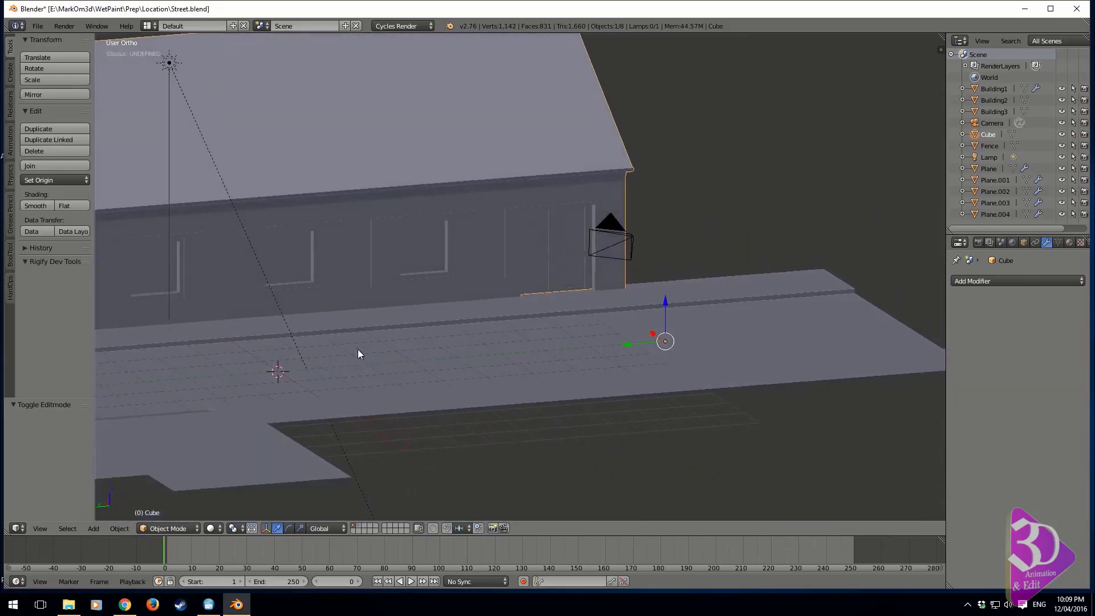
pyautogui.keyDown('shift'); pyautogui.moveTo(421, 284); pyautogui.dragTo(637, 349, button='middle'); pyautogui.keyUp('shift')
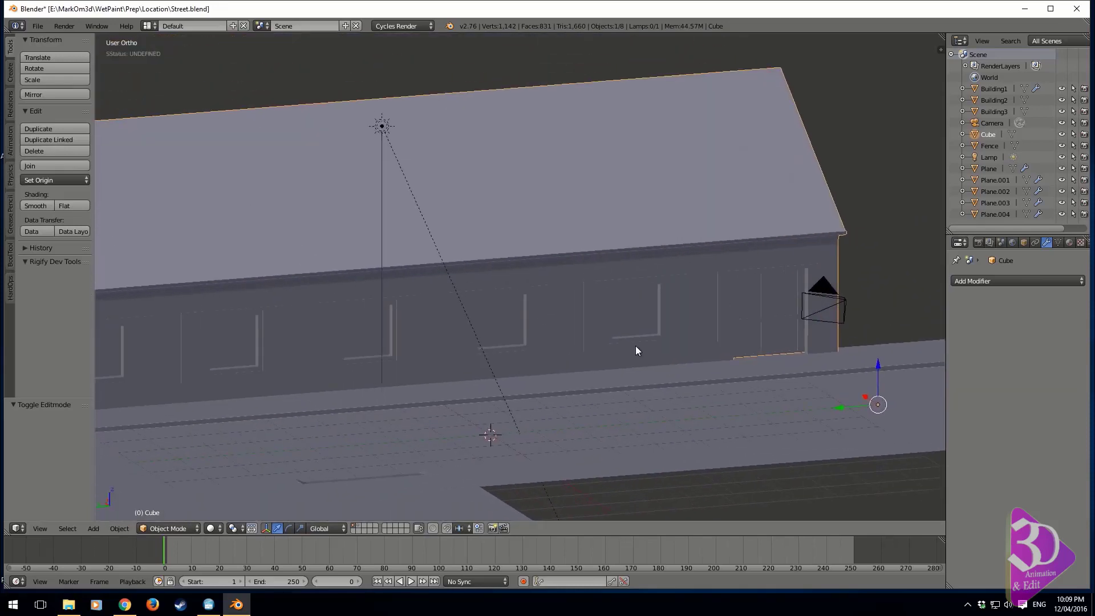
pyautogui.scroll(-2, 635, 346)
pyautogui.keyDown('shift'); pyautogui.moveTo(269, 337); pyautogui.dragTo(396, 361, button='middle'); pyautogui.keyUp('shift')
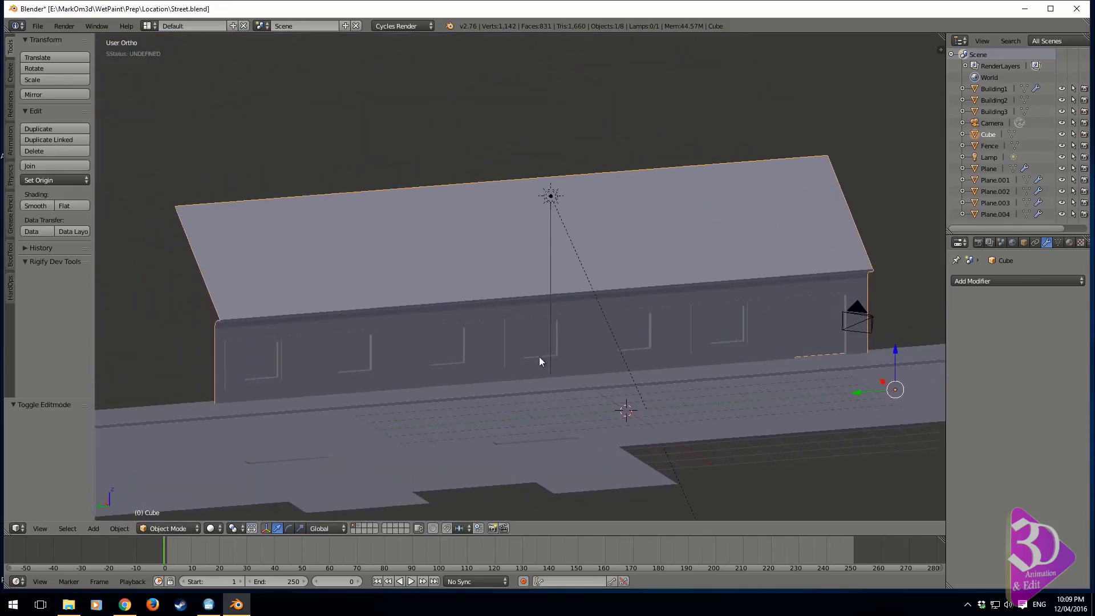
pyautogui.moveTo(527, 371); pyautogui.dragTo(491, 402, button='middle')
pyautogui.scroll(2, 492, 403)
pyautogui.keyDown('shift'); pyautogui.moveTo(656, 427); pyautogui.dragTo(491, 315, button='middle'); pyautogui.keyUp('shift')
pyautogui.scroll(3, 491, 314)
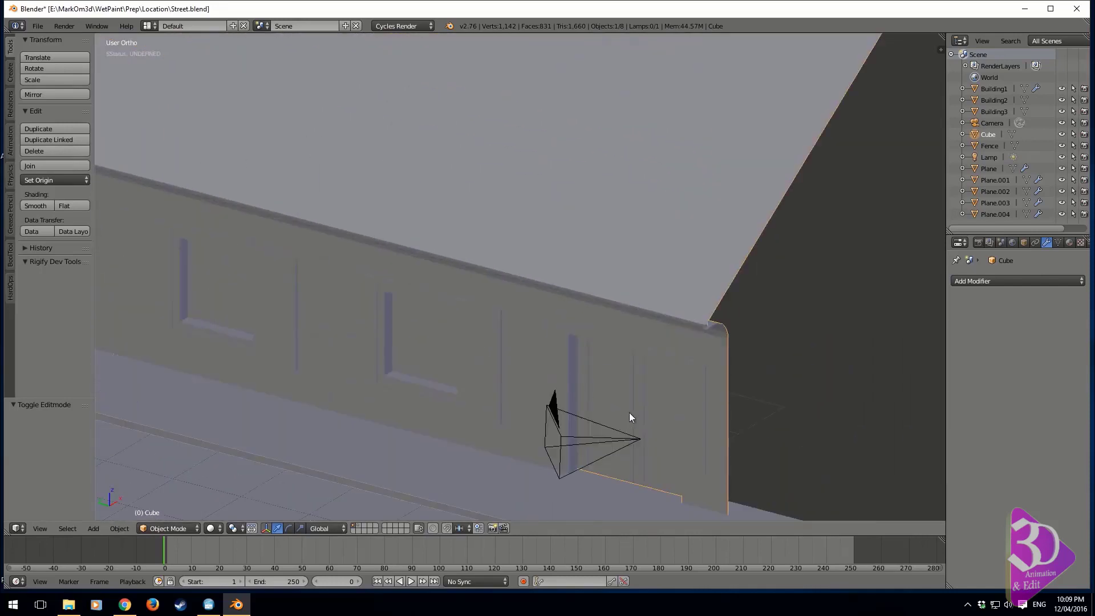
# Select both linked doors with their handle plates and duplicate them in top view, offset by -0.931 along X and 12.048 along Y.
pyautogui.press('Tab')
pyautogui.scroll(3, 620, 407)
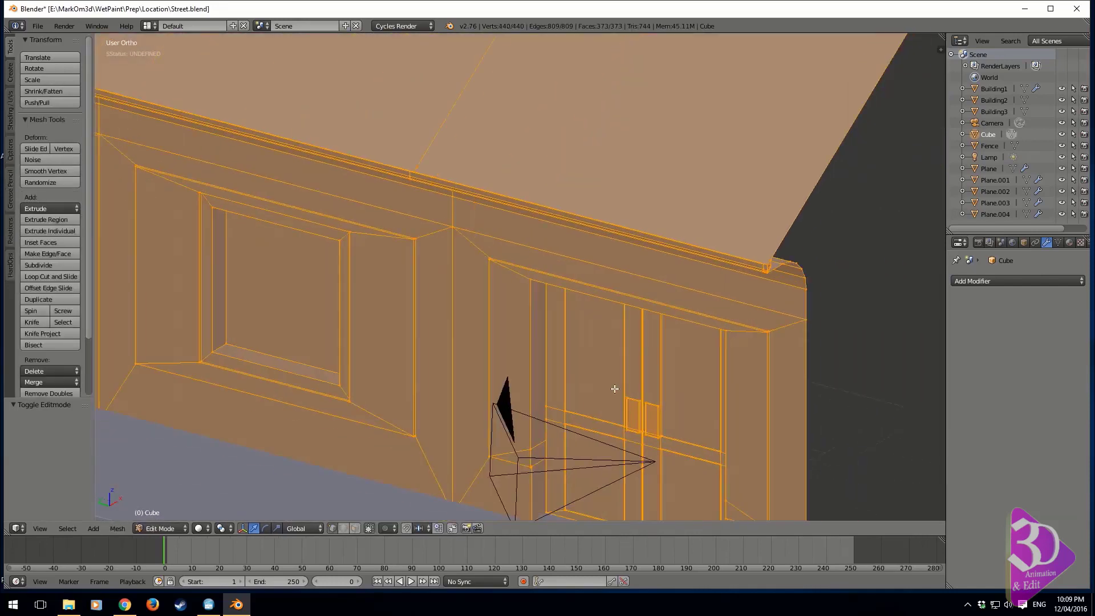
pyautogui.rightClick(638, 401)
pyautogui.keyDown('ctrl'); pyautogui.moveTo(655, 472); pyautogui.dragTo(630, 461); pyautogui.keyUp('ctrl')
pyautogui.hotkey('ctrl', 'l')
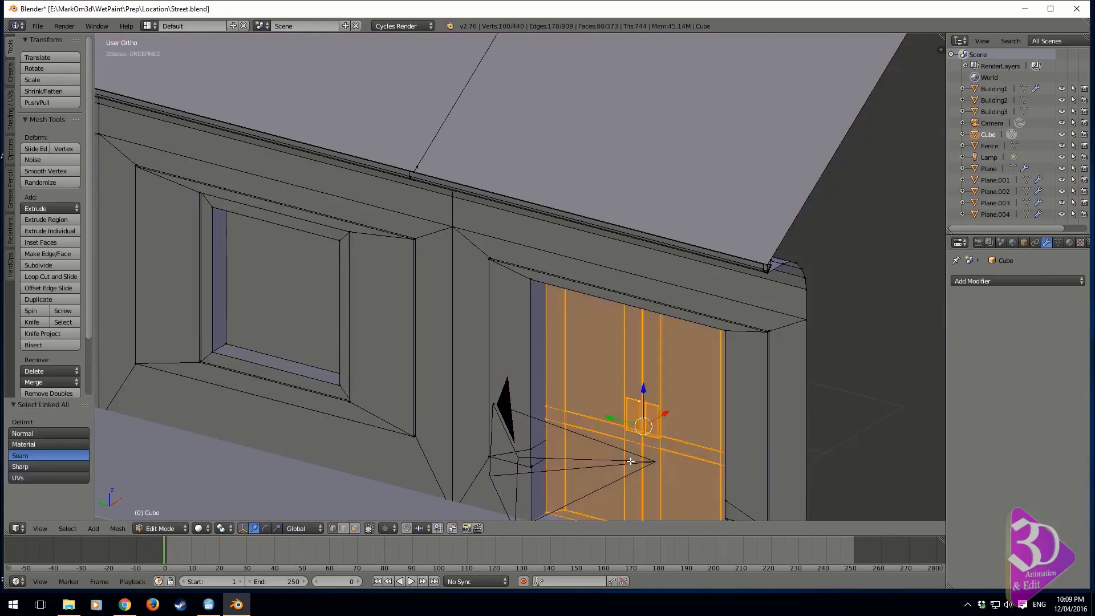
pyautogui.press('KP_7')
pyautogui.scroll(-5, 546, 447)
pyautogui.press('z')
pyautogui.keyDown('shift'); pyautogui.moveTo(457, 179); pyautogui.dragTo(737, 297, button='middle'); pyautogui.keyUp('shift')
pyautogui.scroll(-6, 728, 354)
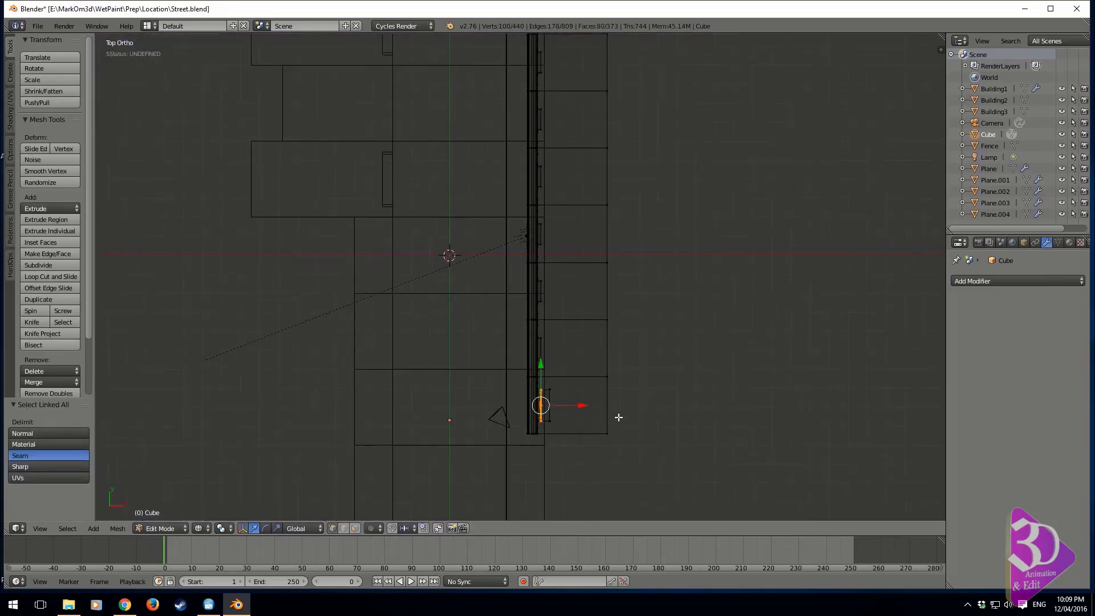
pyautogui.hotkey('shift', 'd')
pyautogui.click(601, 188)
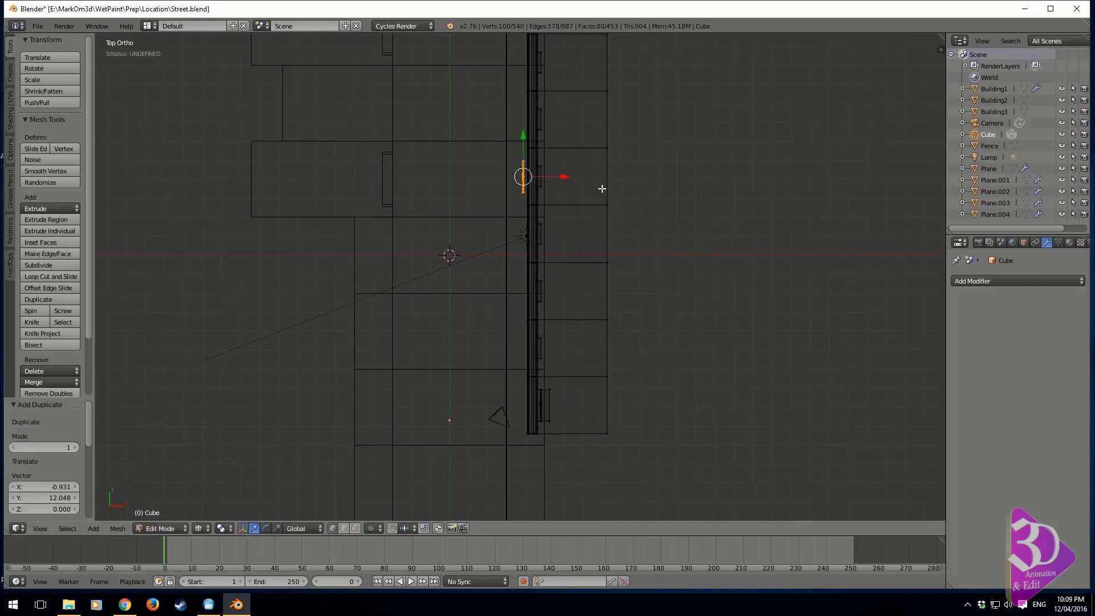
# Move the duplicated doors -0.049 along Y within their wall bay and scale them slightly.
pyautogui.press('KP_3')
pyautogui.press('KP_1')
pyautogui.press('ctrl+KP_1')
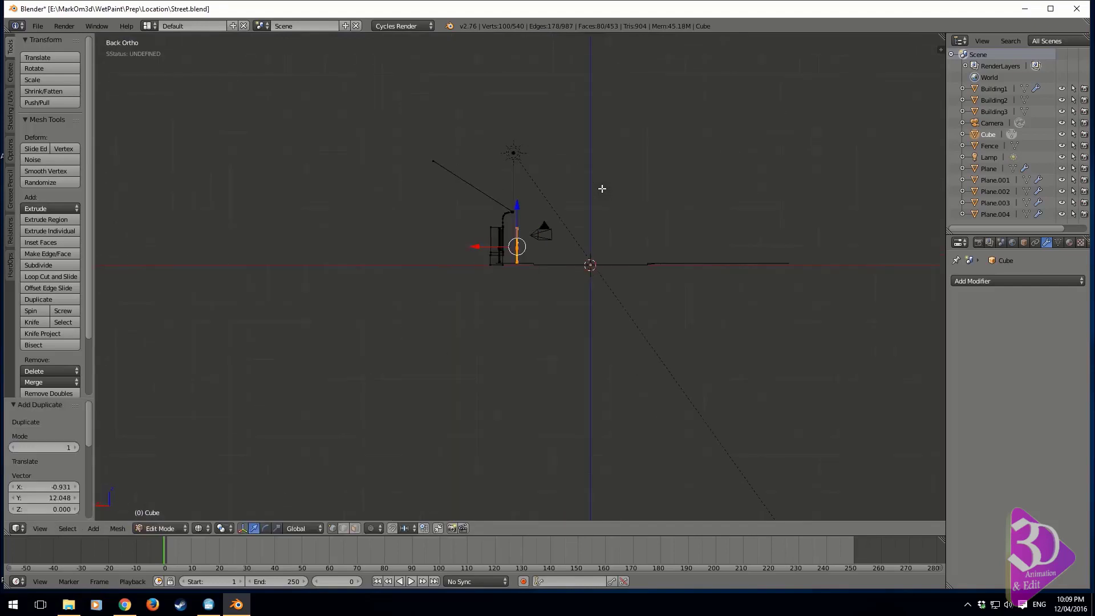
pyautogui.press('ctrl+KP_3')
pyautogui.press('z')
pyautogui.moveTo(530, 291)
pyautogui.keyDown('shift'); pyautogui.mouseDown(button='middle')
pyautogui.moveTo(733, 296)
pyautogui.moveTo(541, 358)
pyautogui.mouseUp(button='middle'); pyautogui.keyUp('shift')
pyautogui.scroll(6, 724, 296)
pyautogui.scroll(2, 733, 298)
pyautogui.keyDown('shift'); pyautogui.moveTo(733, 298); pyautogui.dragTo(596, 286, button='middle'); pyautogui.keyUp('shift')
pyautogui.moveTo(569, 278); pyautogui.dragTo(574, 277)
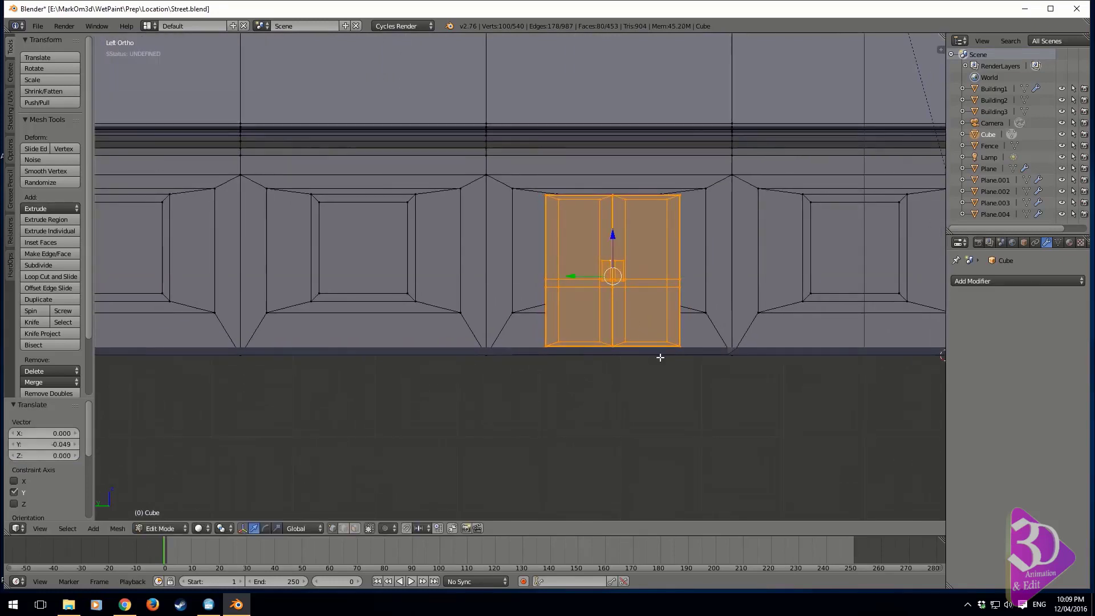
pyautogui.press('s')
pyautogui.click(662, 359)
# Move the duplicated doors along X by 0.634 and another 0.064 to set them against the wall face.
pyautogui.moveTo(661, 359); pyautogui.dragTo(587, 339, button='middle')
pyautogui.moveTo(583, 333); pyautogui.dragTo(632, 328)
pyautogui.scroll(5, 632, 328)
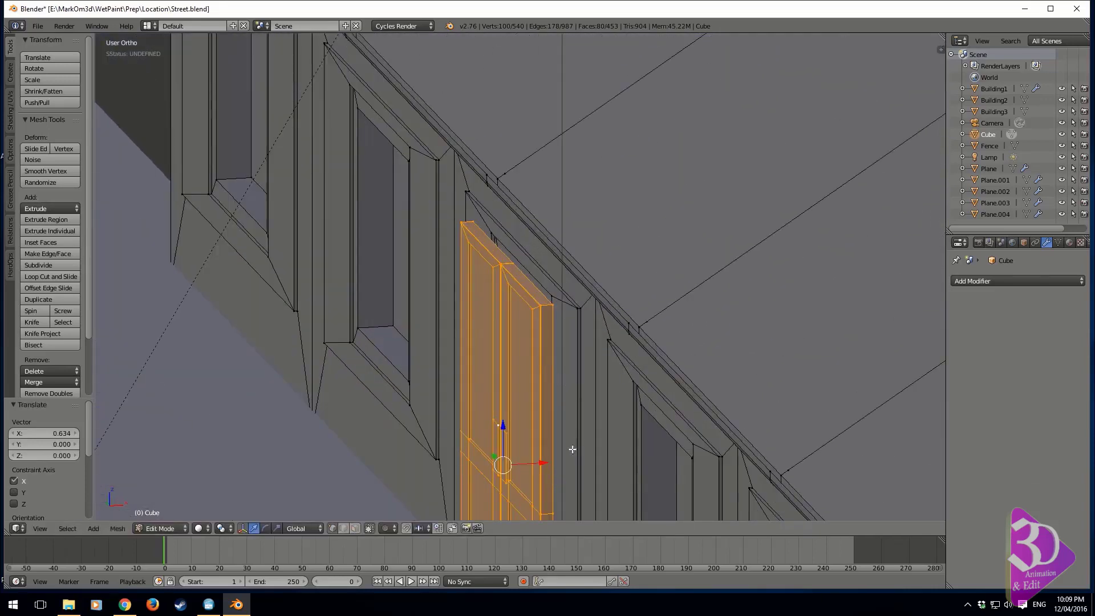
pyautogui.moveTo(542, 463); pyautogui.dragTo(554, 462)
pyautogui.moveTo(554, 462); pyautogui.dragTo(601, 382, button='middle')
pyautogui.scroll(-2, 609, 379)
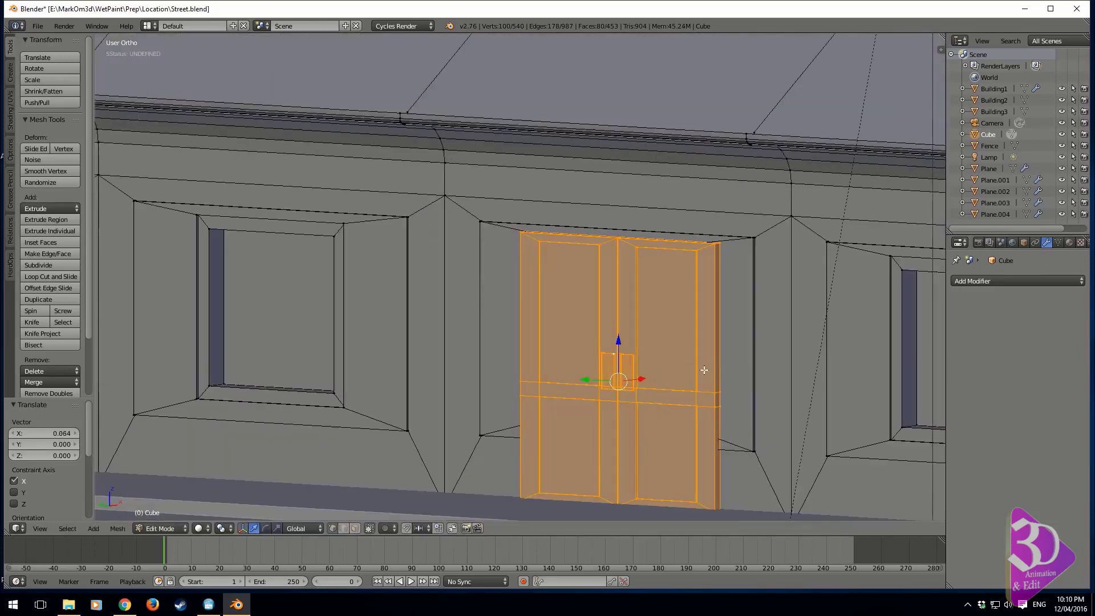
# Add a mesh cylinder with 8 vertices to the building while working in left view.
pyautogui.keyDown('shift'); pyautogui.moveTo(704, 370); pyautogui.dragTo(641, 314, button='middle'); pyautogui.keyUp('shift')
pyautogui.press('KP_3')
pyautogui.press('KP_1')
pyautogui.press('ctrl+KP_1')
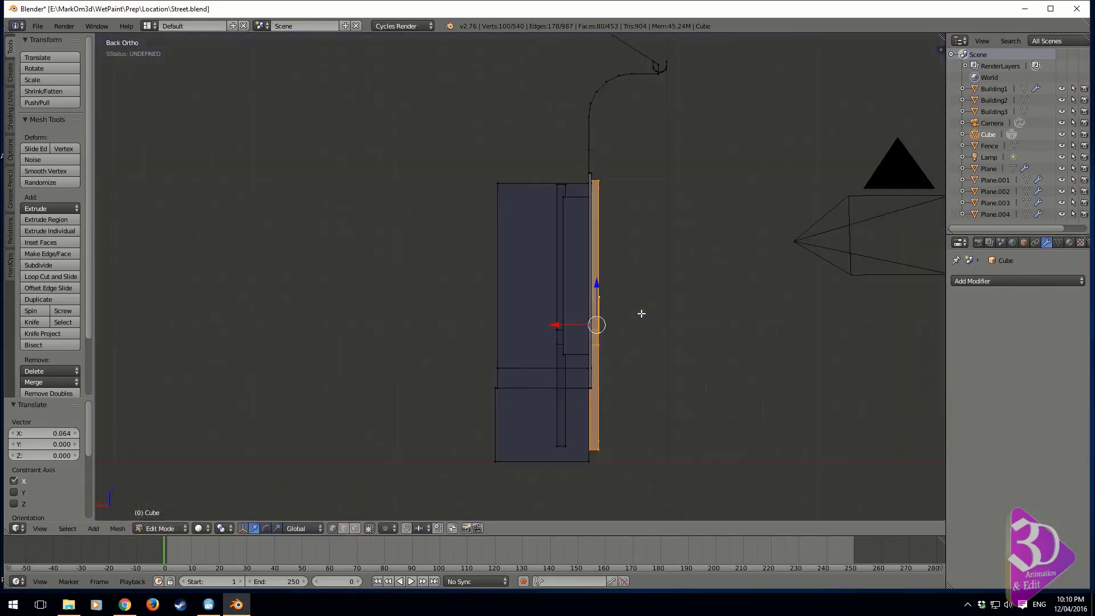
pyautogui.press('ctrl+KP_3')
pyautogui.scroll(-6, 641, 313)
pyautogui.hotkey('shift', 'a')
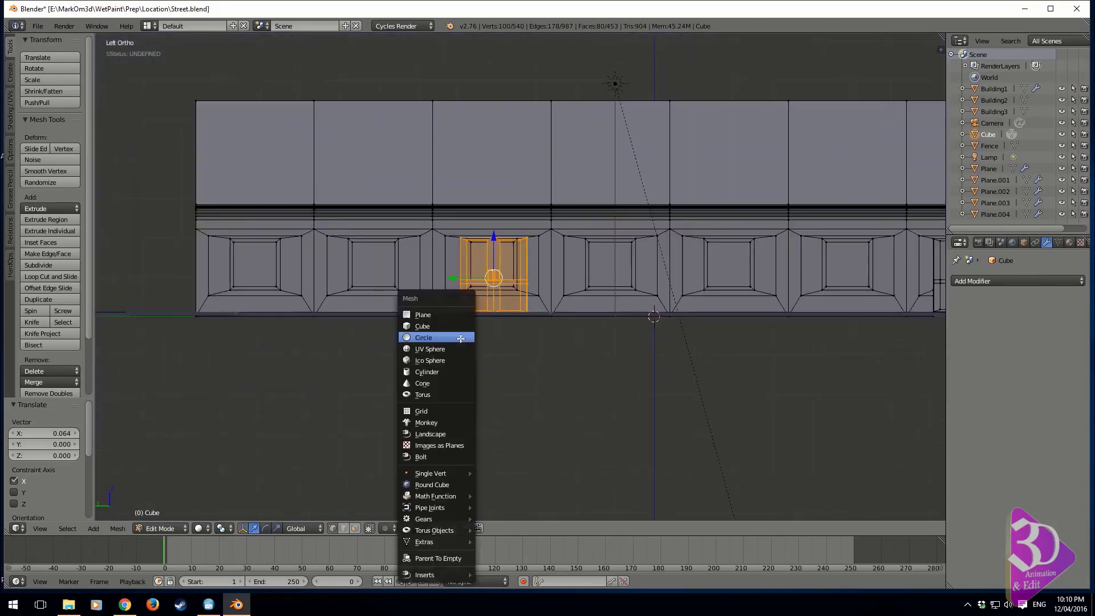
pyautogui.click(454, 371)
pyautogui.keyDown('shift'); pyautogui.moveTo(782, 383); pyautogui.dragTo(684, 420, button='middle'); pyautogui.keyUp('shift')
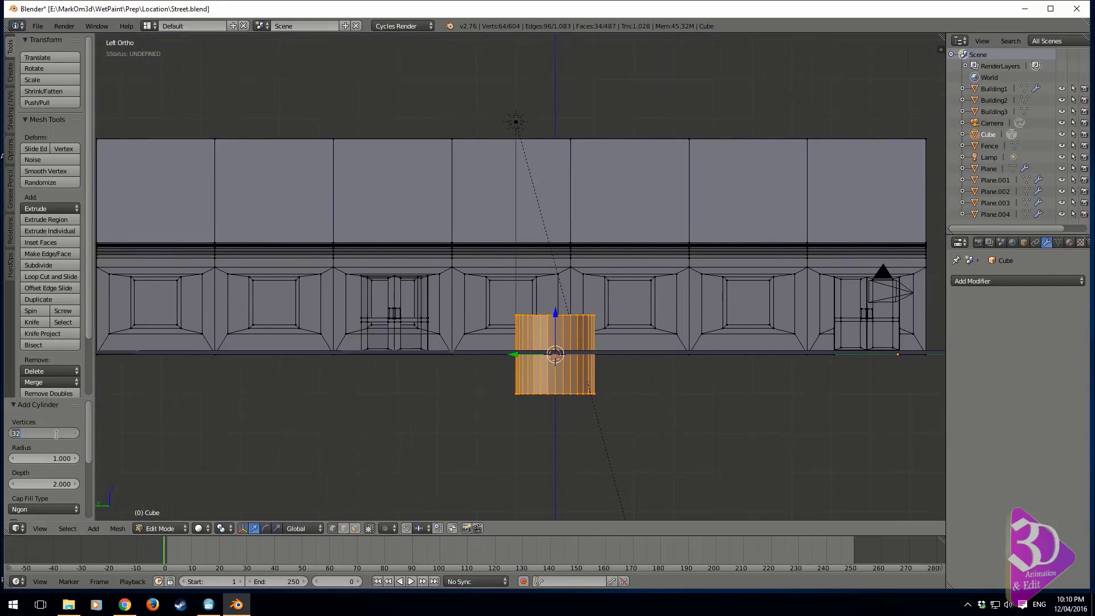
pyautogui.write('8')
pyautogui.press('Return')
pyautogui.keyDown('shift'); pyautogui.moveTo(607, 402); pyautogui.dragTo(564, 430, button='middle'); pyautogui.keyUp('shift')
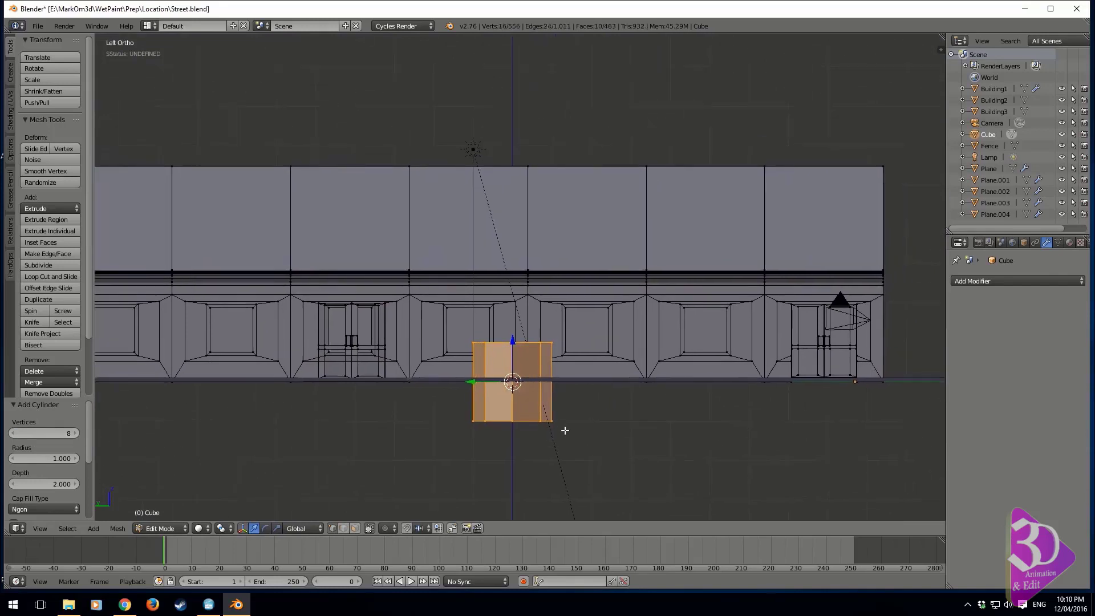
# Move the cylinder to the edge of the duplicated doors and shrink it towards hinge size, ending with a uniform scale of 0.420.
pyautogui.press('g')
pyautogui.click(534, 416)
pyautogui.press('s')
pyautogui.click(352, 371)
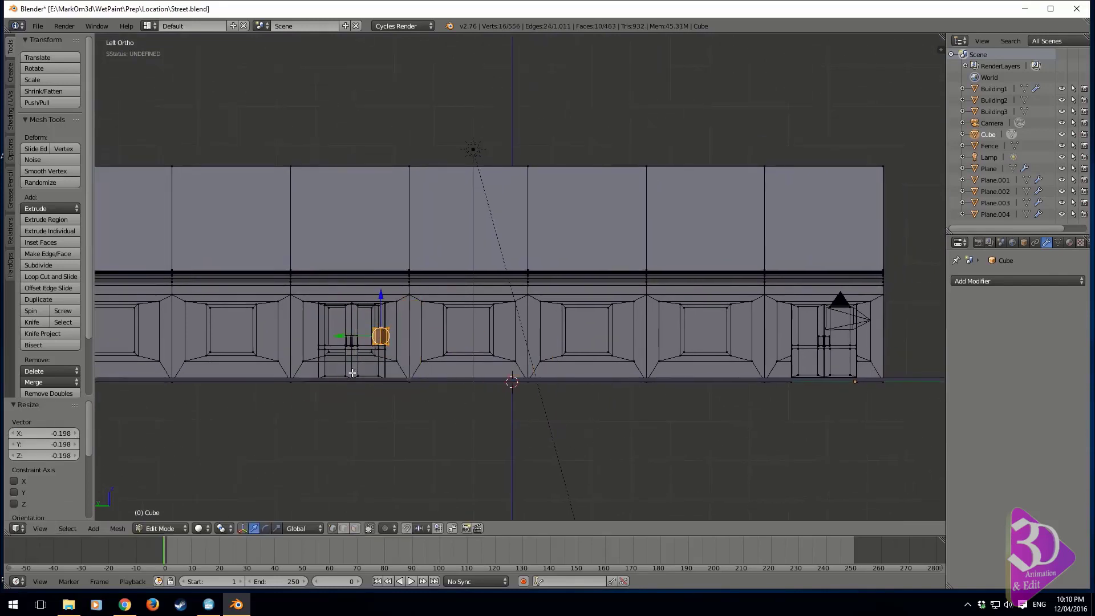
pyautogui.keyDown('shift'); pyautogui.moveTo(382, 374); pyautogui.dragTo(504, 137, button='middle'); pyautogui.keyUp('shift')
pyautogui.hotkey('ctrl', 'z')
pyautogui.press('s')
pyautogui.click(477, 419)
pyautogui.scroll(3, 480, 416)
pyautogui.scroll(3, 466, 459)
pyautogui.press('s')
pyautogui.click(439, 381)
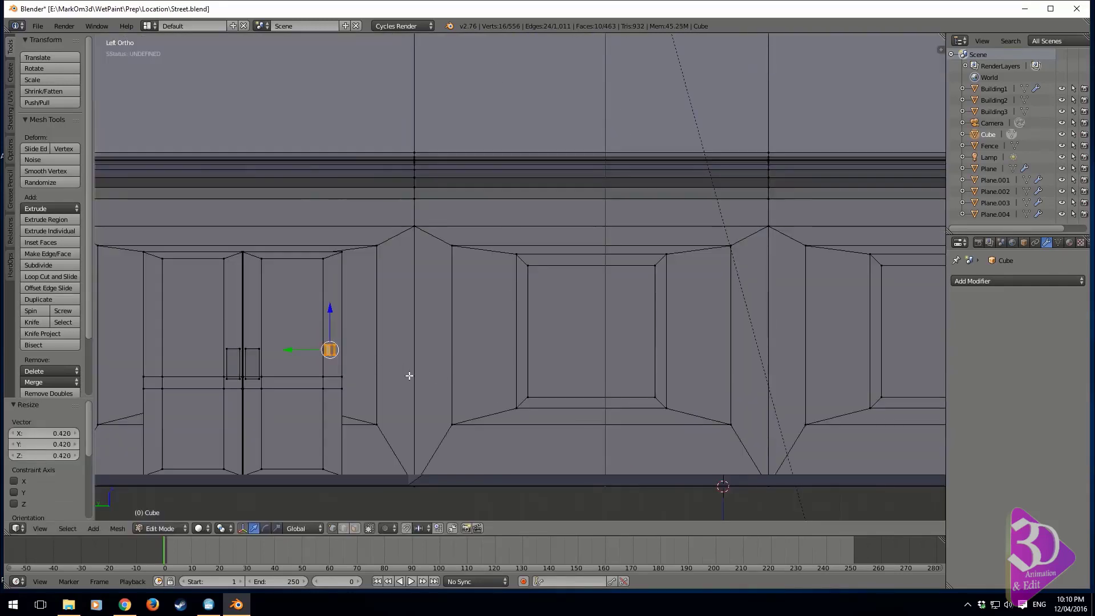
# Stretch the hinge cylinder along Z, scale it uniformly by 0.504 and move it -0.126 along Y and 0.548 along Z.
pyautogui.press('s')
pyautogui.press('z')
pyautogui.click(446, 391)
pyautogui.press('s')
pyautogui.click(468, 390)
pyautogui.press('g')
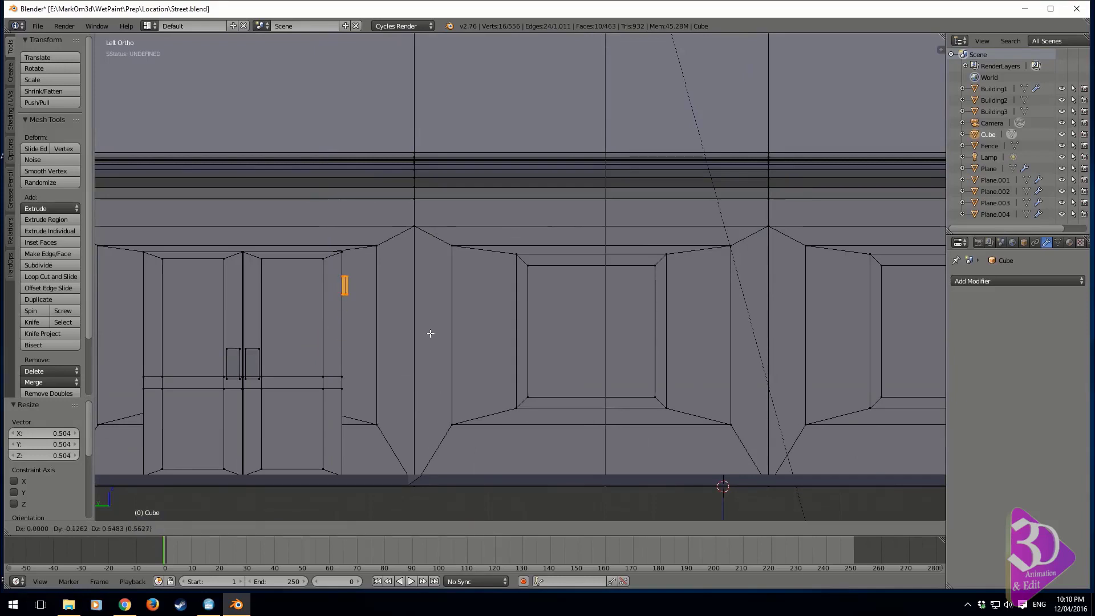
pyautogui.click(430, 333)
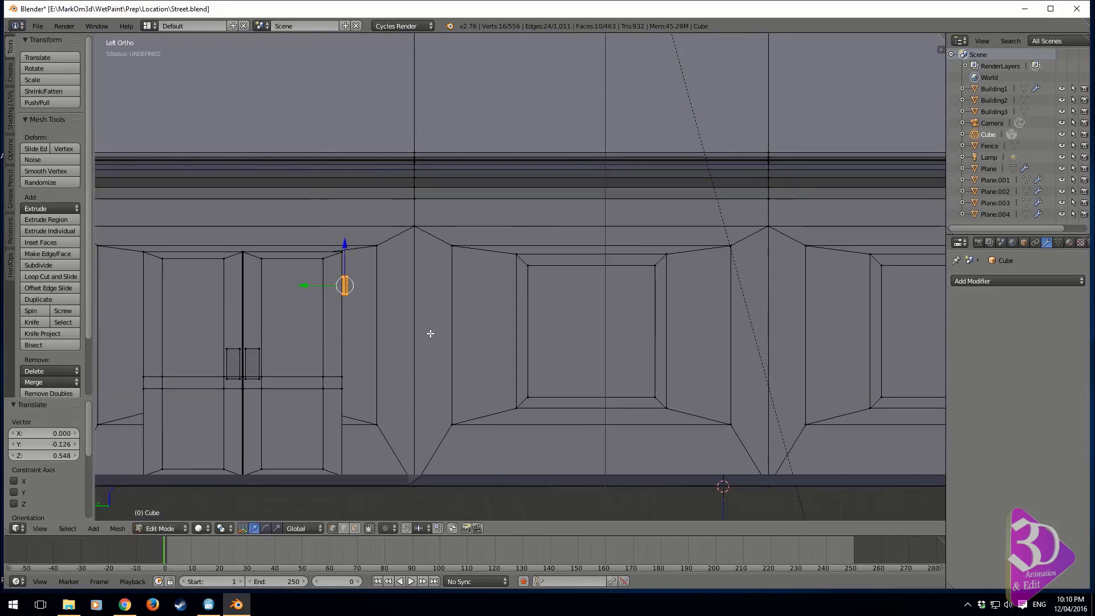
# Duplicate the hinge straight down to the lower part of the door and select both hinges.
pyautogui.hotkey('shift', 'd')
pyautogui.press('z')
pyautogui.click(434, 486)
pyautogui.keyDown('shift'); pyautogui.moveTo(413, 452); pyautogui.dragTo(453, 444, button='middle'); pyautogui.keyUp('shift')
pyautogui.hotkey('ctrl', 'l')
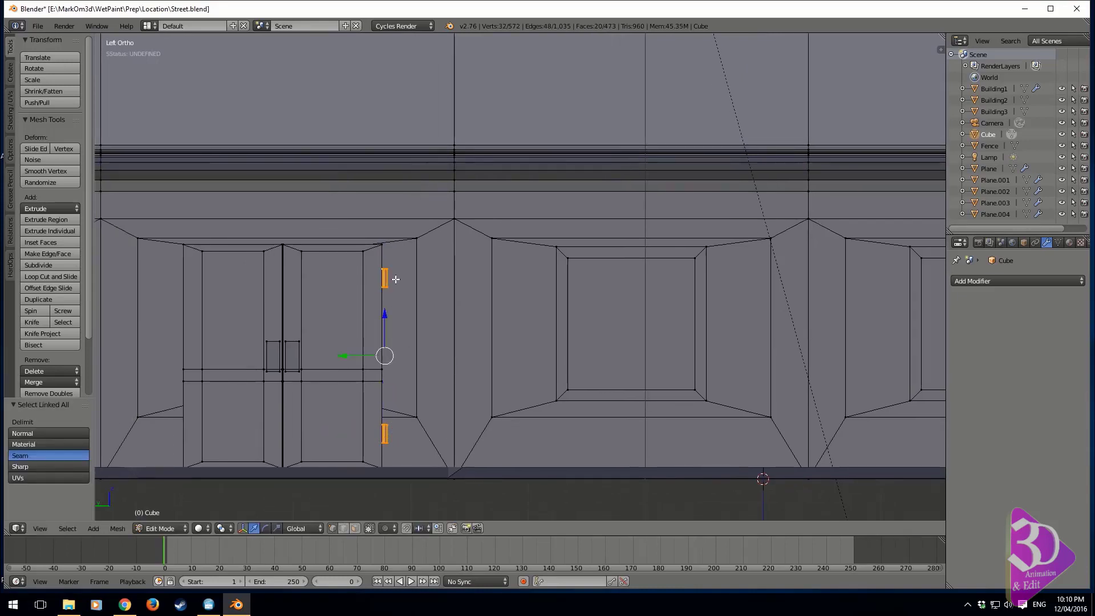
# Duplicate both hinges 1.742 along Y to the outer edge of the opposite door.
pyautogui.hotkey('shift', 'd')
pyautogui.press('x')
pyautogui.press('y')
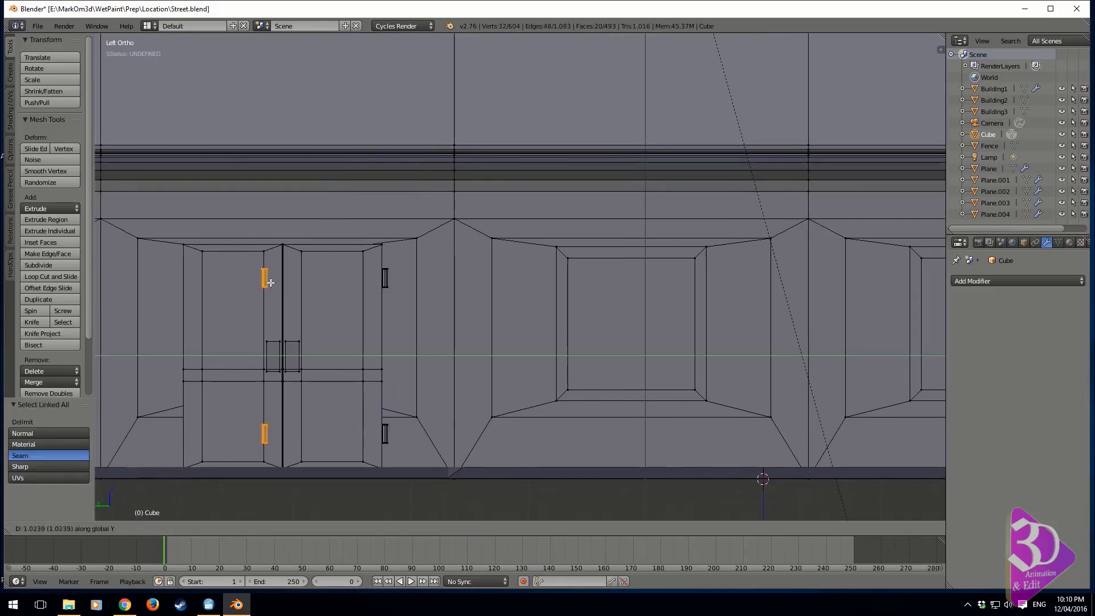
pyautogui.click(191, 284)
pyautogui.keyDown('shift'); pyautogui.moveTo(229, 274); pyautogui.dragTo(440, 182, button='middle'); pyautogui.keyUp('shift')
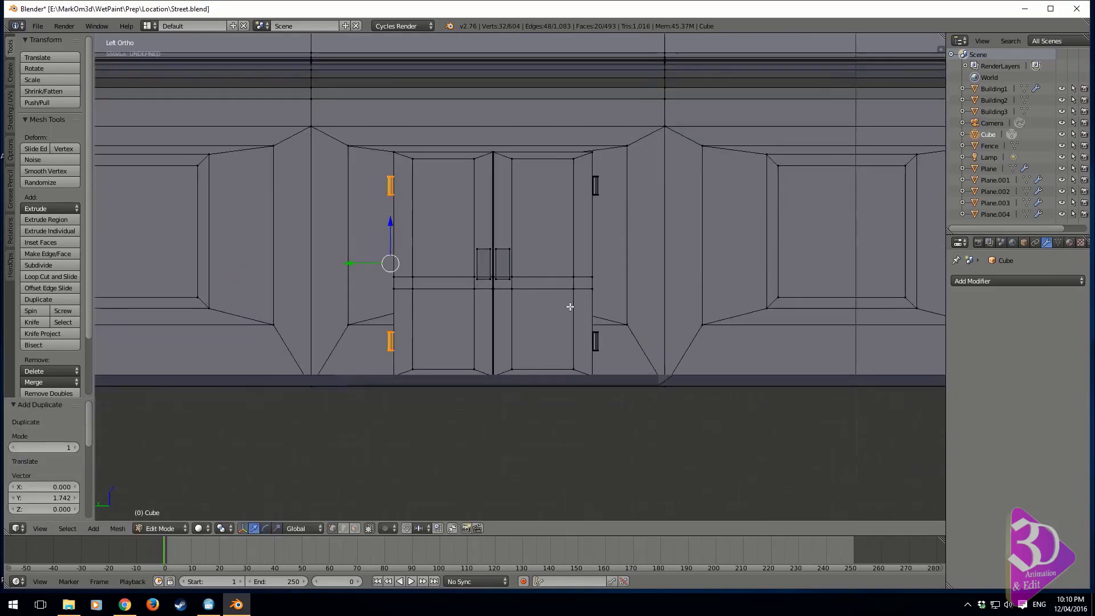
# Add the two original hinges to the selection so that all four linked hinges are selected.
pyautogui.scroll(2, 569, 306)
pyautogui.keyDown('shift'); pyautogui.moveTo(623, 355); pyautogui.dragTo(524, 335, button='middle'); pyautogui.keyUp('shift')
pyautogui.scroll(3, 523, 334)
pyautogui.keyDown('shift'); pyautogui.rightClick(546, 379); pyautogui.keyUp('shift')
pyautogui.keyDown('shift'); pyautogui.moveTo(536, 183); pyautogui.dragTo(548, 356, button='middle'); pyautogui.keyUp('shift')
pyautogui.keyDown('shift'); pyautogui.rightClick(554, 191); pyautogui.keyUp('shift')
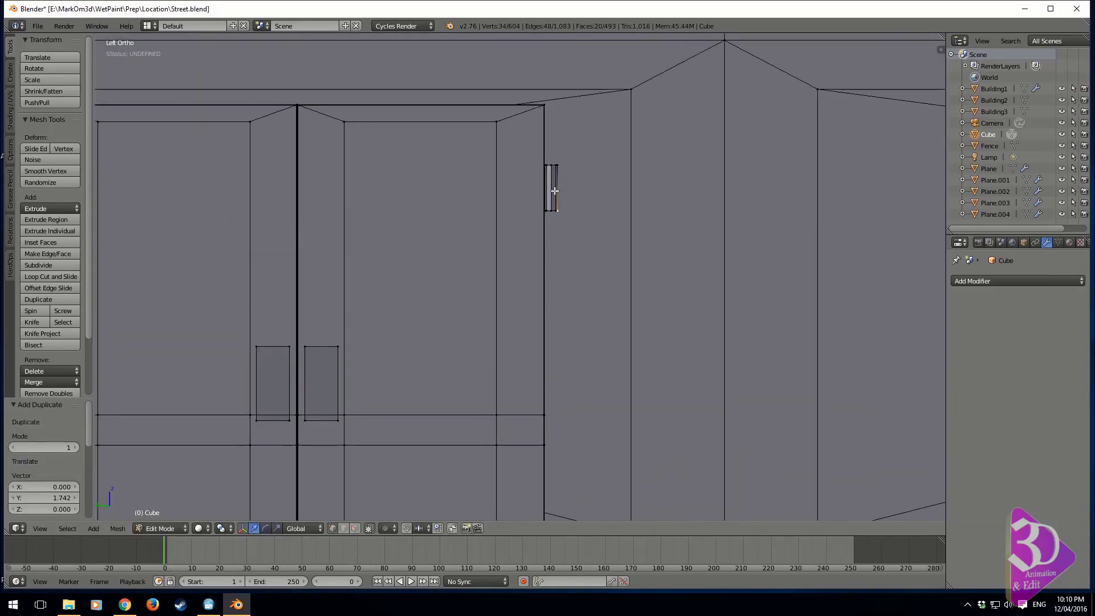
pyautogui.hotkey('ctrl', 'l')
# Move all four hinges 4.576 along X to the door edges and nudge them slightly further into place.
pyautogui.press('KP_1')
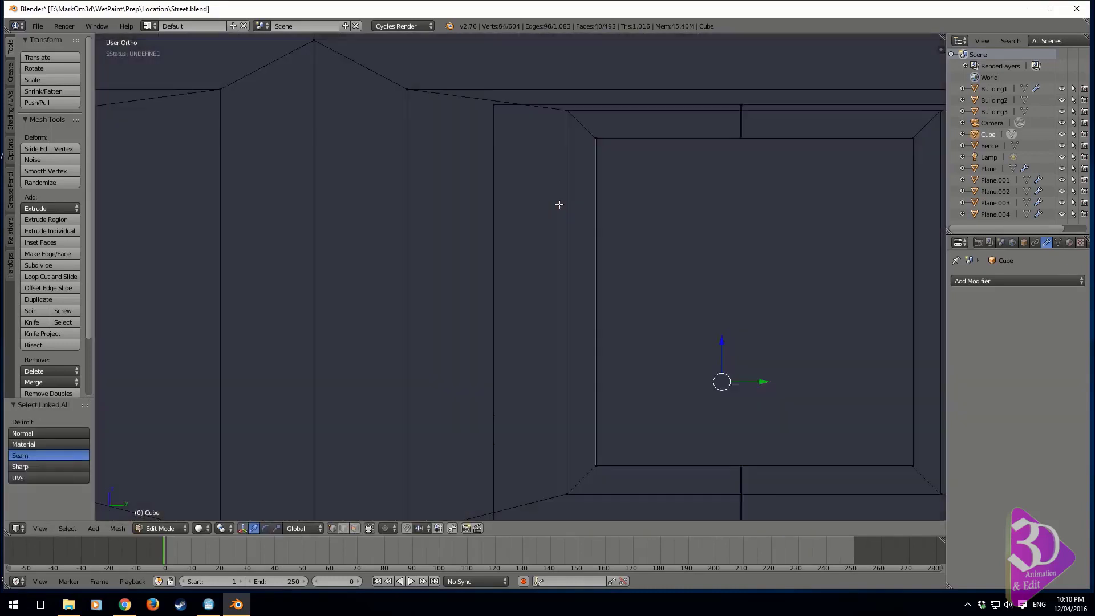
pyautogui.scroll(-10, 559, 204)
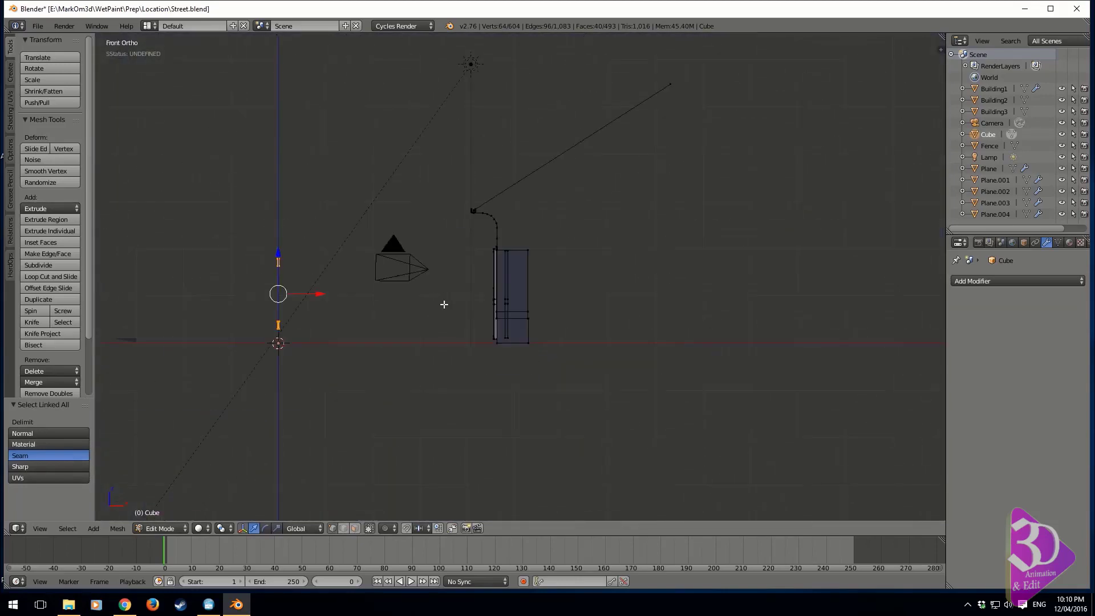
pyautogui.moveTo(315, 294); pyautogui.dragTo(373, 291)
pyautogui.moveTo(539, 294); pyautogui.dragTo(542, 295)
pyautogui.moveTo(542, 294); pyautogui.dragTo(526, 311, button='middle')
pyautogui.press('z')
pyautogui.scroll(10, 527, 285)
pyautogui.press('z')
pyautogui.scroll(3, 525, 312)
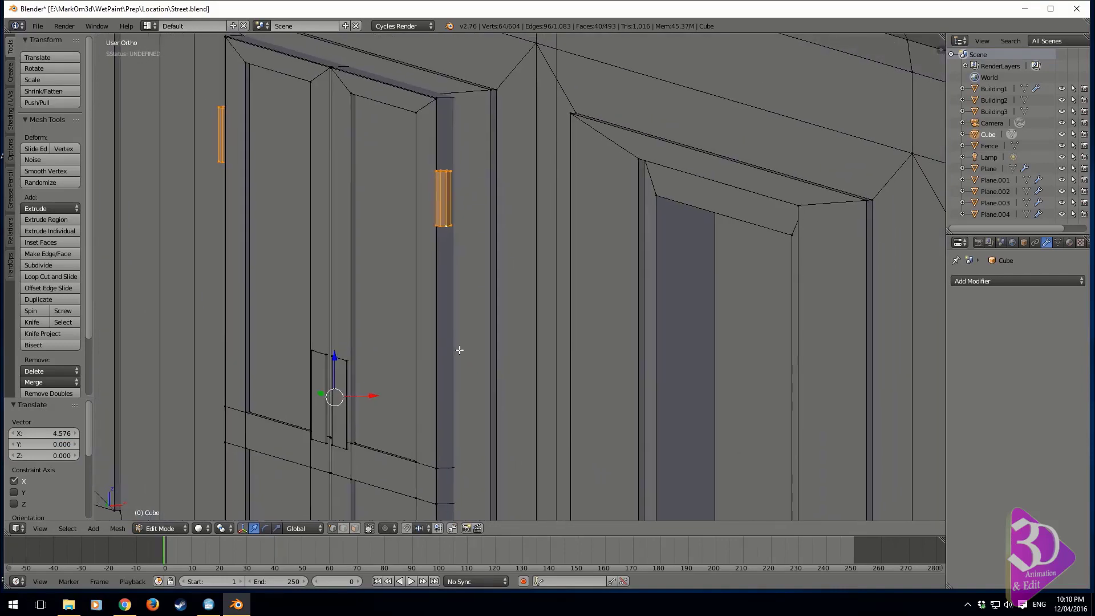
pyautogui.moveTo(377, 392); pyautogui.dragTo(385, 391)
# Examine the hinged doors and the whole facade in solid shading in Object Mode from several angles.
pyautogui.scroll(-4, 388, 391)
pyautogui.moveTo(390, 391)
pyautogui.mouseDown(button='middle')
pyautogui.moveTo(455, 384)
pyautogui.moveTo(488, 396)
pyautogui.moveTo(599, 357)
pyautogui.moveTo(618, 363)
pyautogui.mouseUp(button='middle')
pyautogui.scroll(-4, 496, 395)
pyautogui.press('Tab')
pyautogui.press('z')
pyautogui.scroll(3, 617, 360)
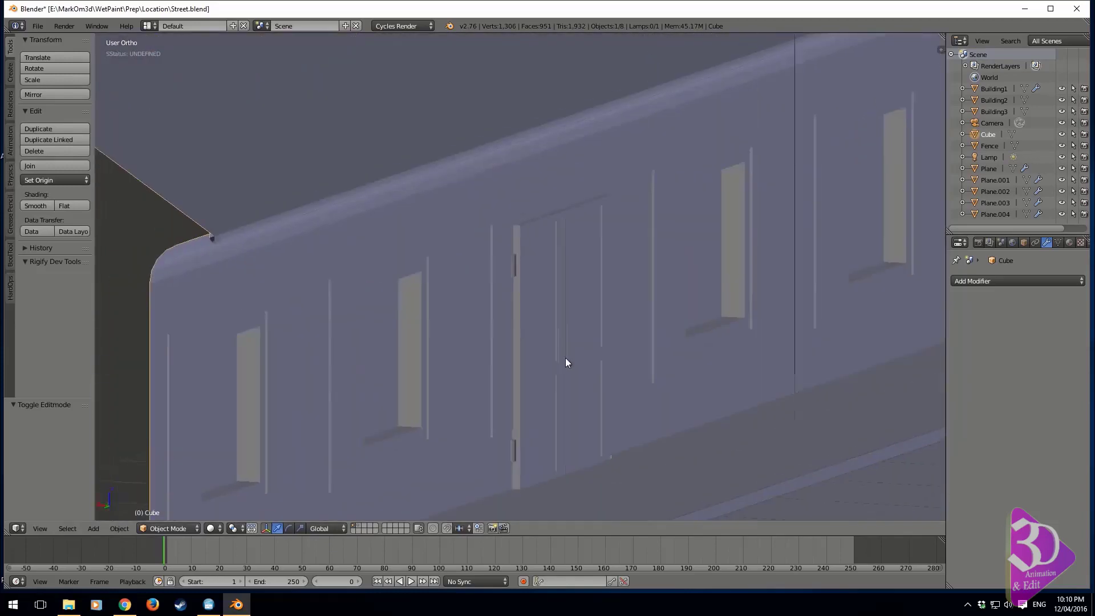
pyautogui.scroll(3, 567, 364)
pyautogui.moveTo(609, 243); pyautogui.dragTo(515, 276, button='middle')
pyautogui.scroll(-6, 570, 285)
pyautogui.scroll(-2, 569, 304)
pyautogui.moveTo(569, 305); pyautogui.dragTo(618, 342, button='middle')
pyautogui.scroll(4, 609, 346)
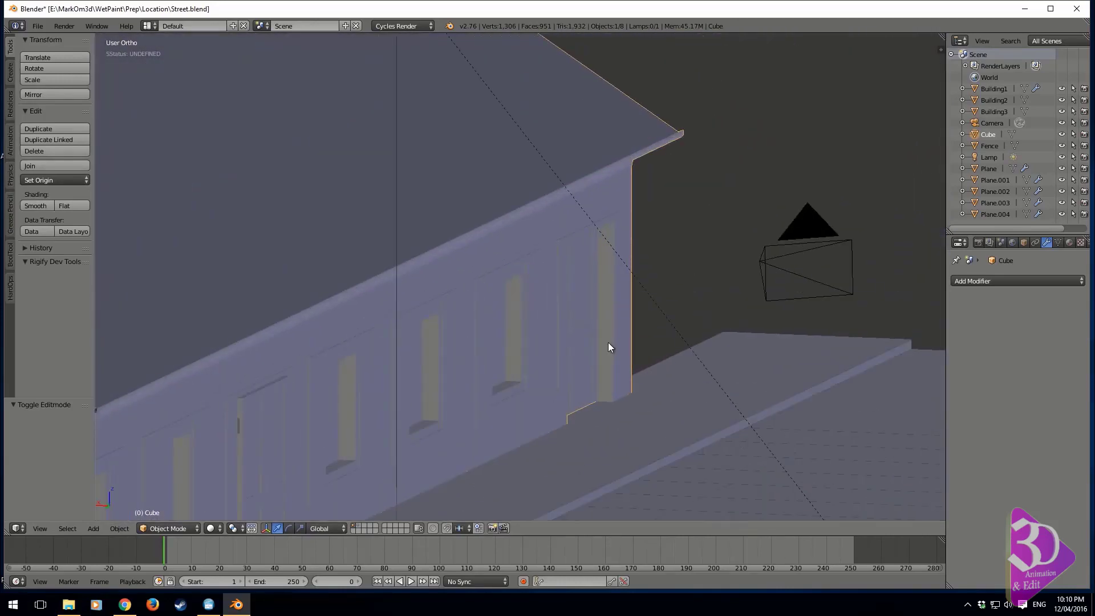
pyautogui.scroll(2, 607, 342)
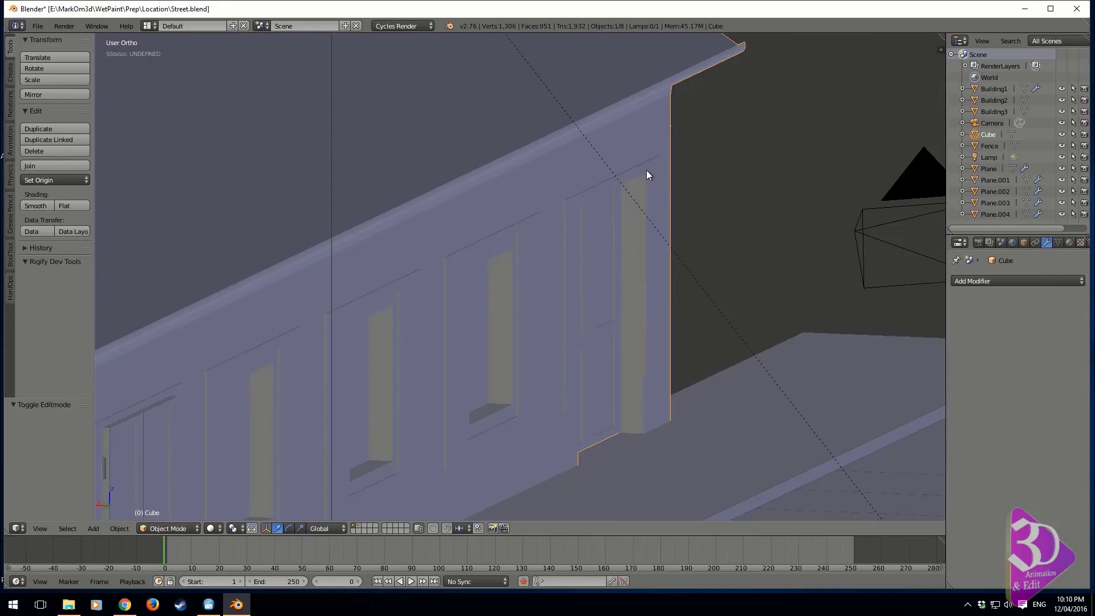
pyautogui.moveTo(645, 170); pyautogui.dragTo(626, 275, button='middle')
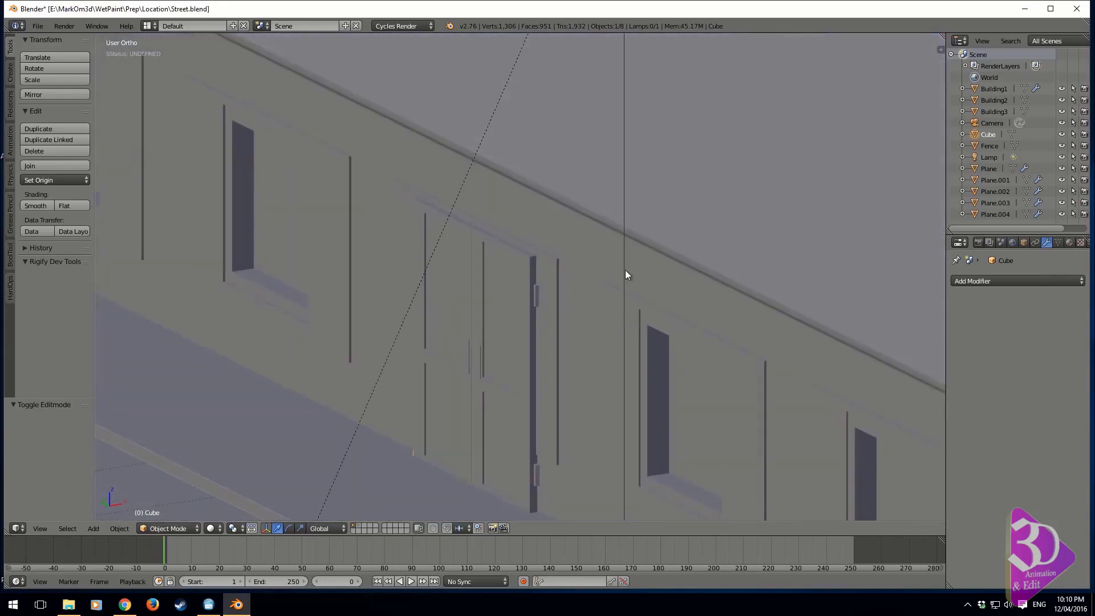
# Return to Edit Mode with face selection and compare the facade with the street reference photo in right wireframe view.
pyautogui.press('Tab')
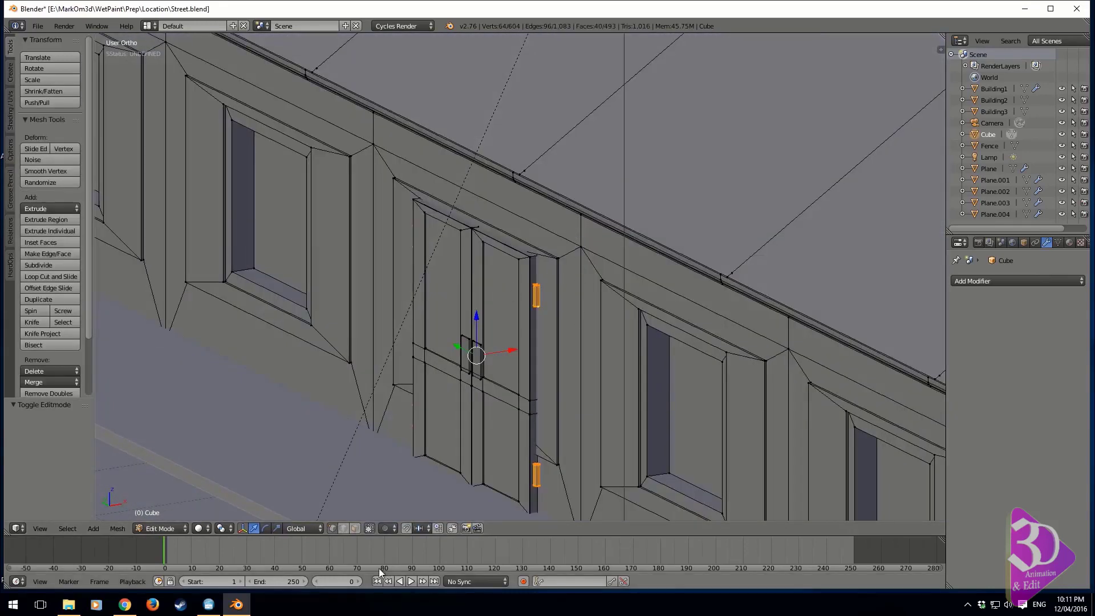
pyautogui.click(355, 528)
pyautogui.press('KP_3')
pyautogui.press('z')
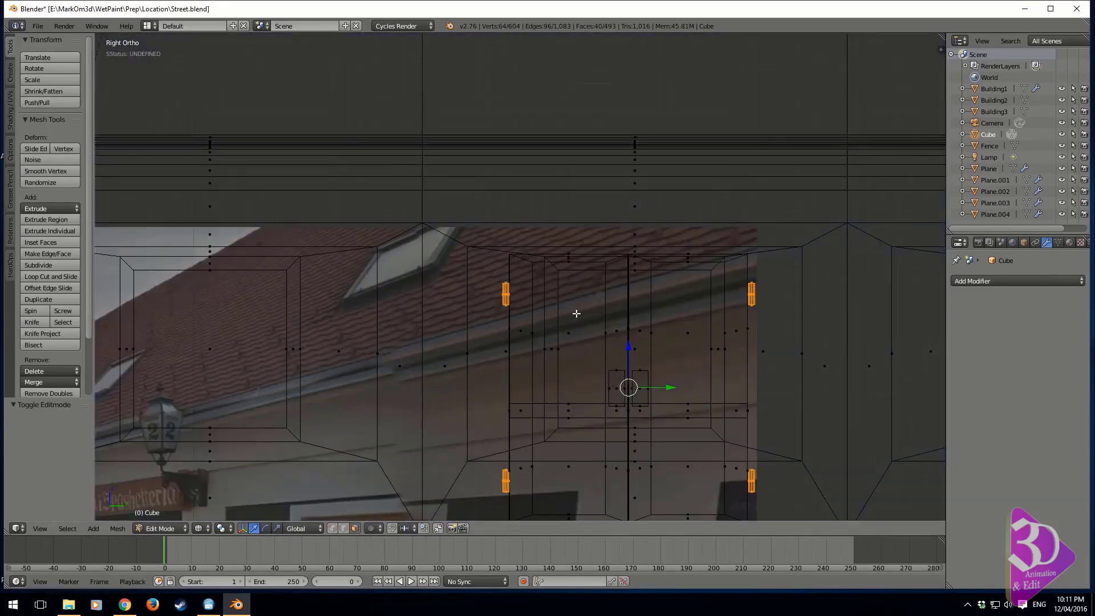
pyautogui.keyDown('shift'); pyautogui.moveTo(285, 450); pyautogui.dragTo(334, 454, button='middle'); pyautogui.keyUp('shift')
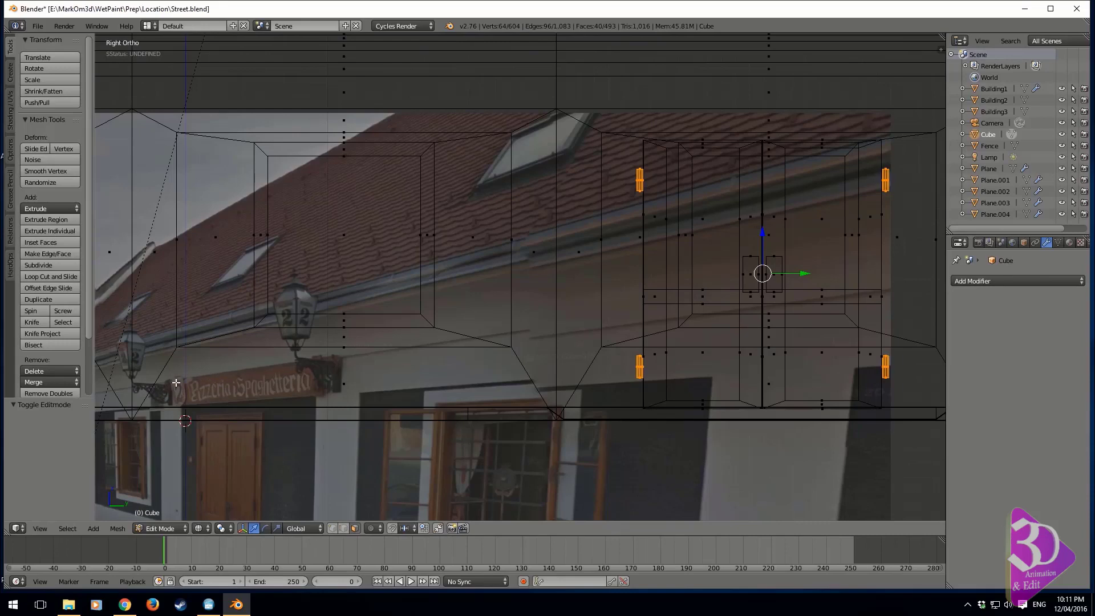
pyautogui.press('z')
# Select one door's middle crossband face and duplicate it above the doorway, offset 0.469 along Y and 1.327 along Z.
pyautogui.moveTo(531, 366)
pyautogui.mouseDown(button='middle')
pyautogui.moveTo(709, 383)
pyautogui.moveTo(567, 320)
pyautogui.moveTo(463, 329)
pyautogui.mouseUp(button='middle')
pyautogui.rightClick(389, 359)
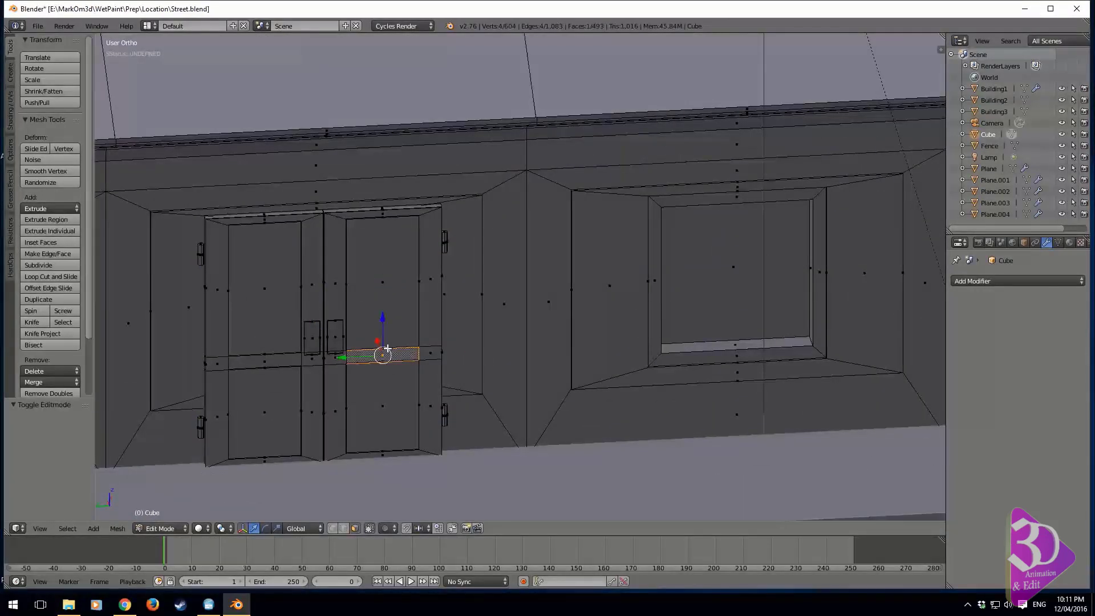
pyautogui.press('KP_Decimal')
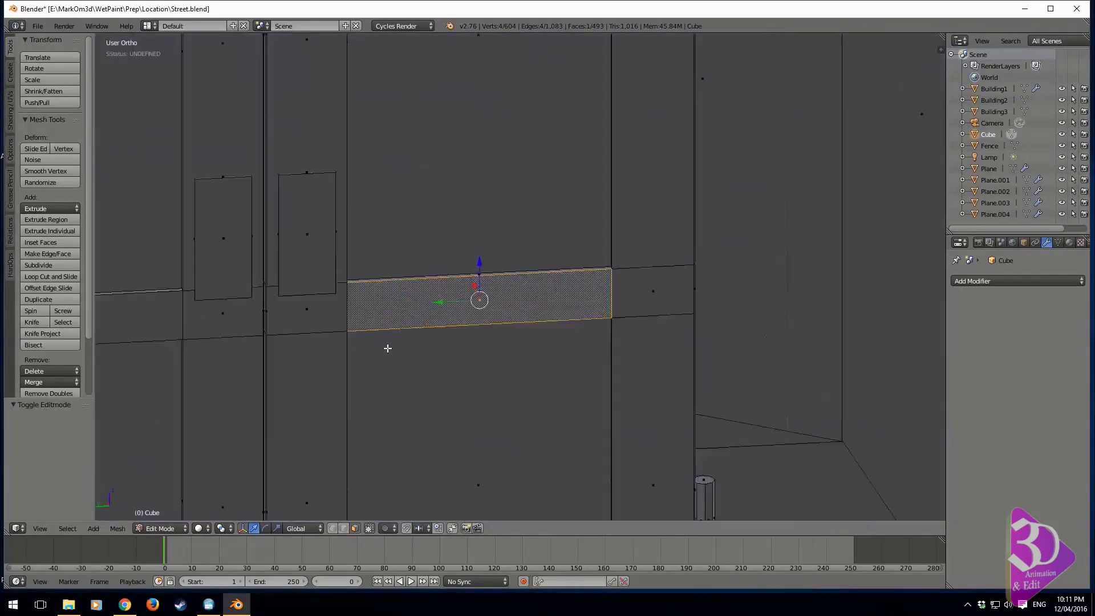
pyautogui.press('KP_3')
pyautogui.press('KP_1')
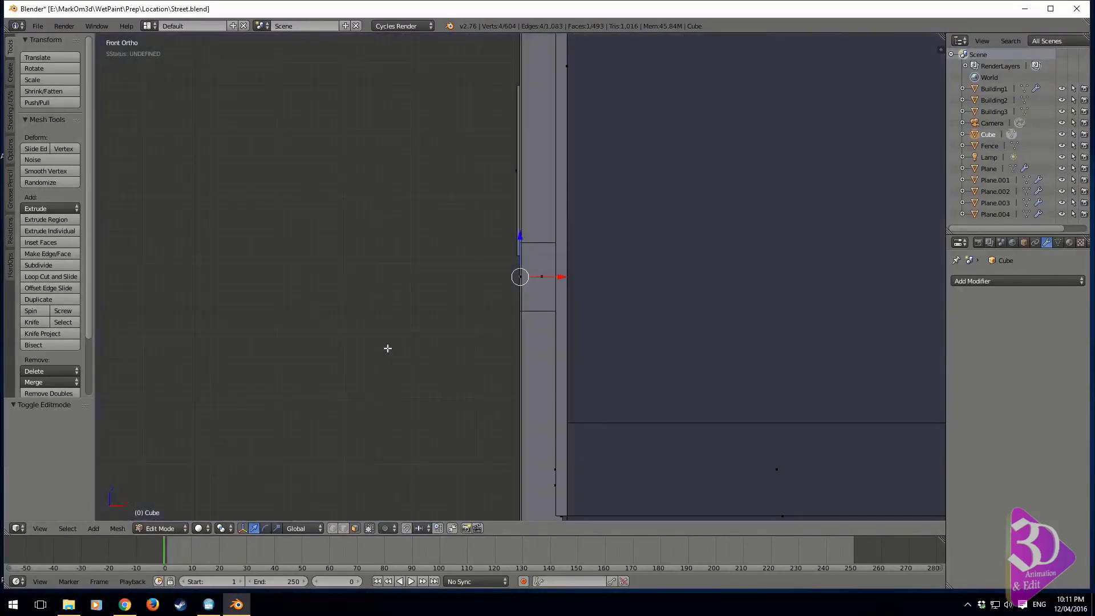
pyautogui.press('ctrl+KP_1')
pyautogui.press('ctrl+KP_3')
pyautogui.scroll(-8, 388, 349)
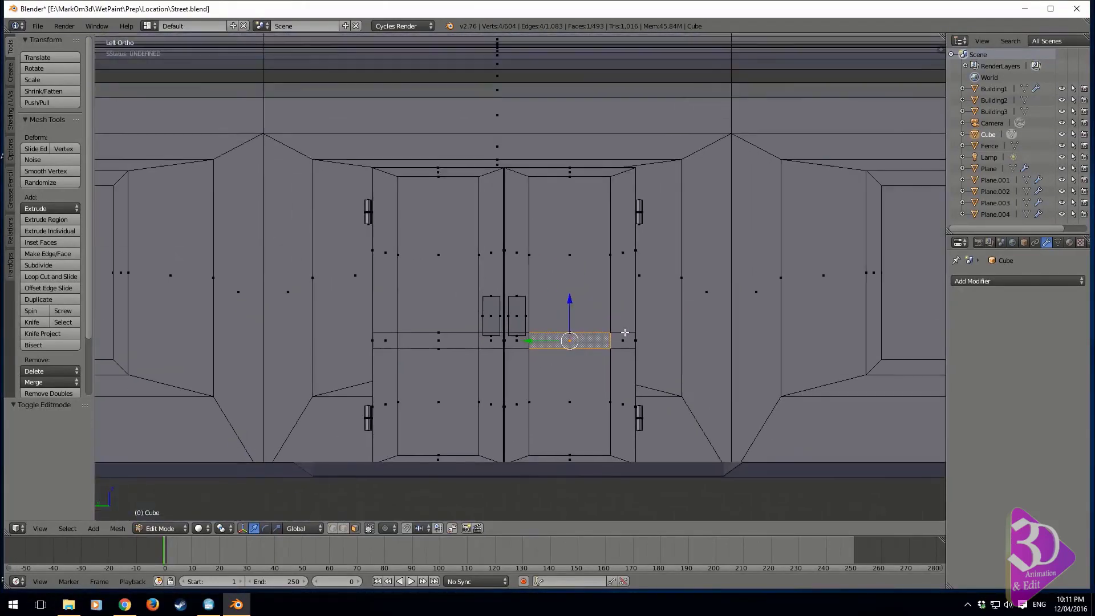
pyautogui.hotkey('shift', 'd')
pyautogui.click(573, 166)
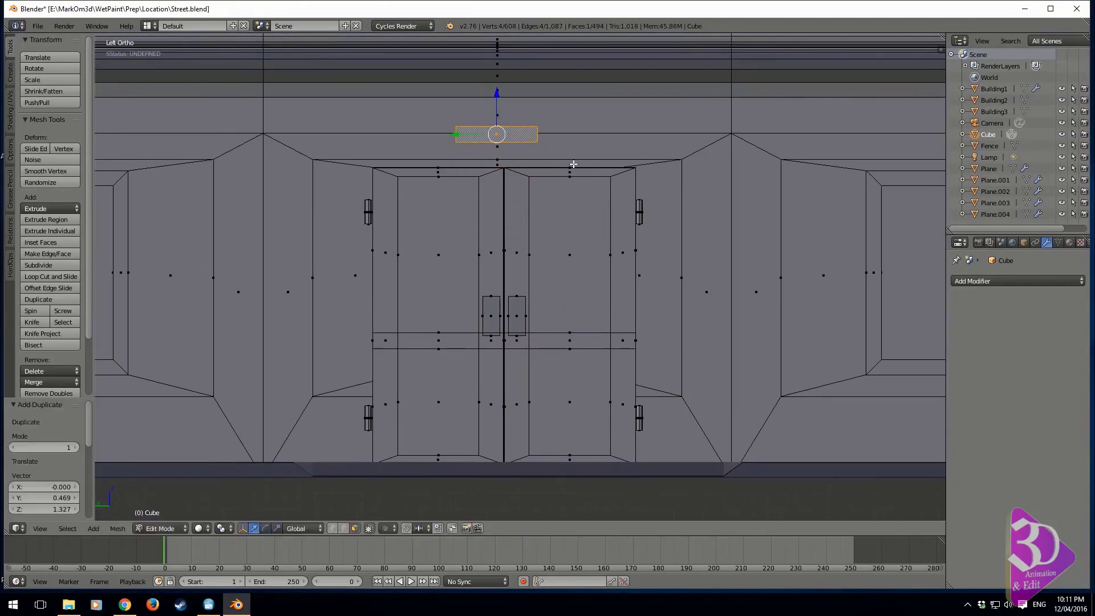
# Scale the duplicated face uniformly by 2.343 and widen it by 2.296 along Y to form a sign panel.
pyautogui.press('s')
pyautogui.click(713, 239)
pyautogui.press('s')
pyautogui.press('x')
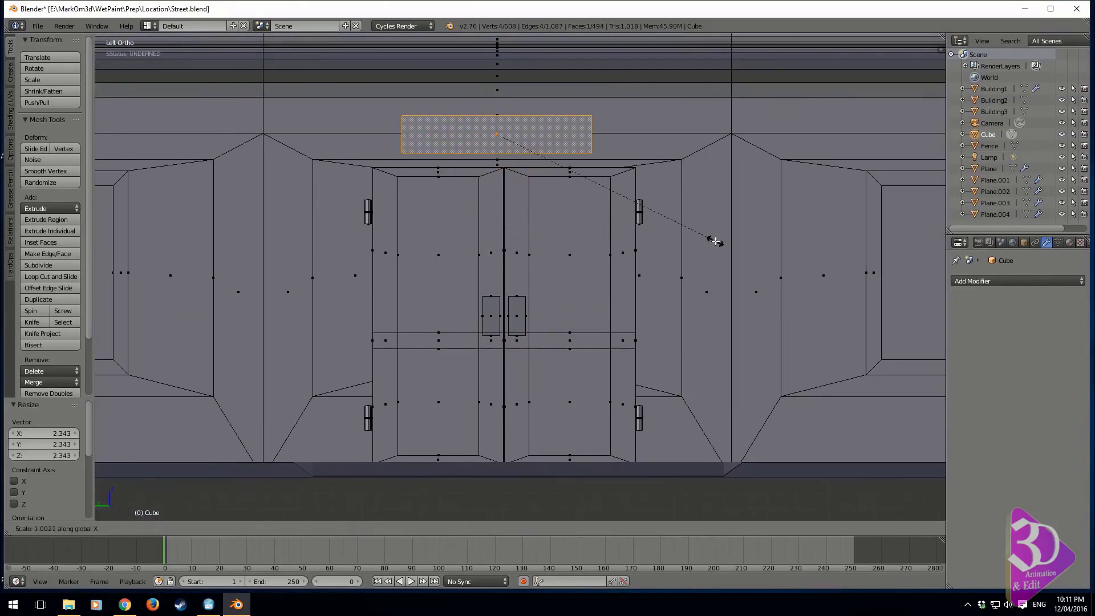
pyautogui.press('y')
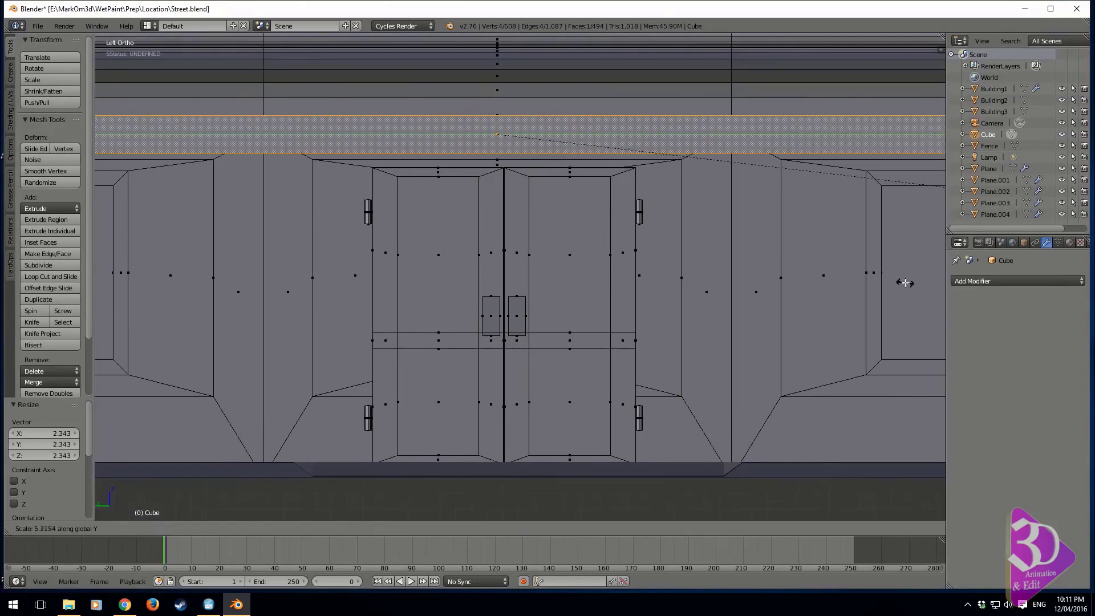
pyautogui.press('Escape')
pyautogui.press('s')
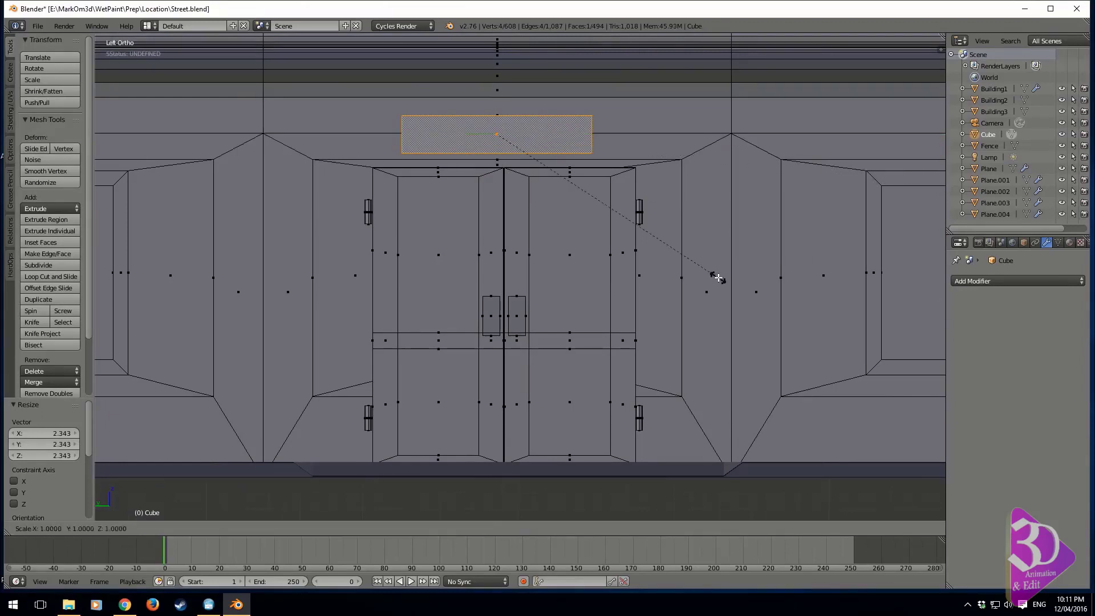
pyautogui.press('y')
pyautogui.click(104, 50)
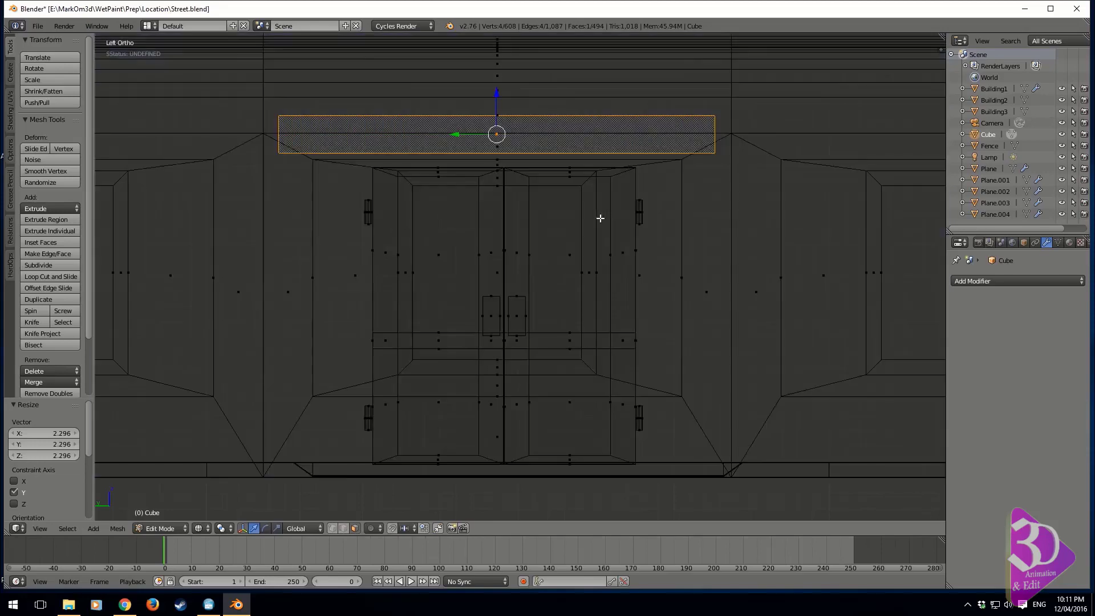
# Extrude the sign panel face 0.135 along X, remove the face on its wall side and recalculate the whole mesh's normals.
pyautogui.moveTo(598, 220)
pyautogui.mouseDown(button='middle')
pyautogui.moveTo(502, 251)
pyautogui.moveTo(595, 202)
pyautogui.mouseUp(button='middle')
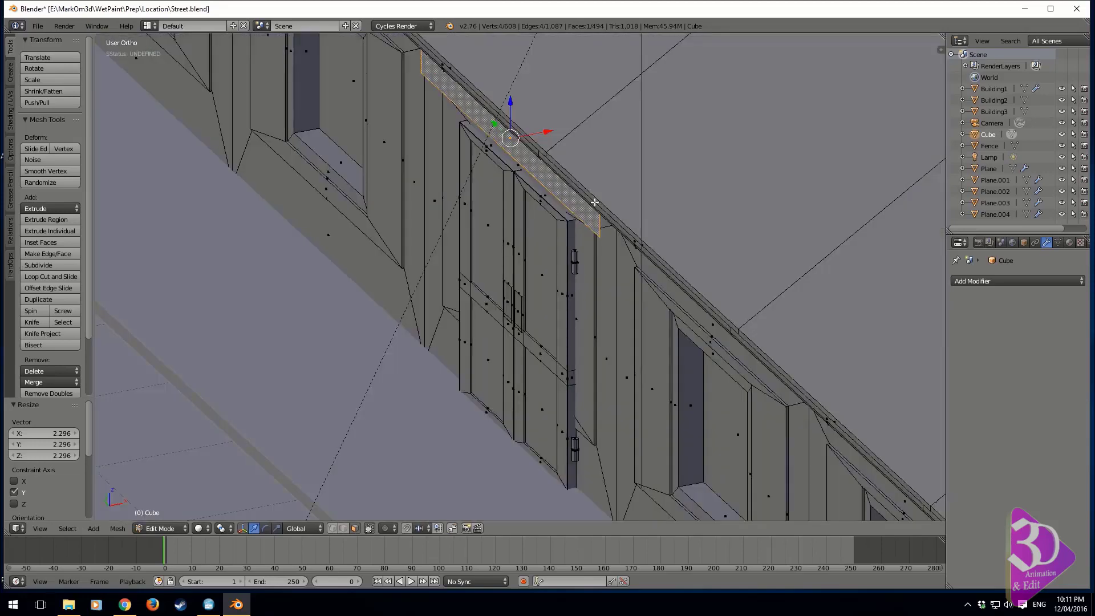
pyautogui.press('e')
pyautogui.click(628, 245)
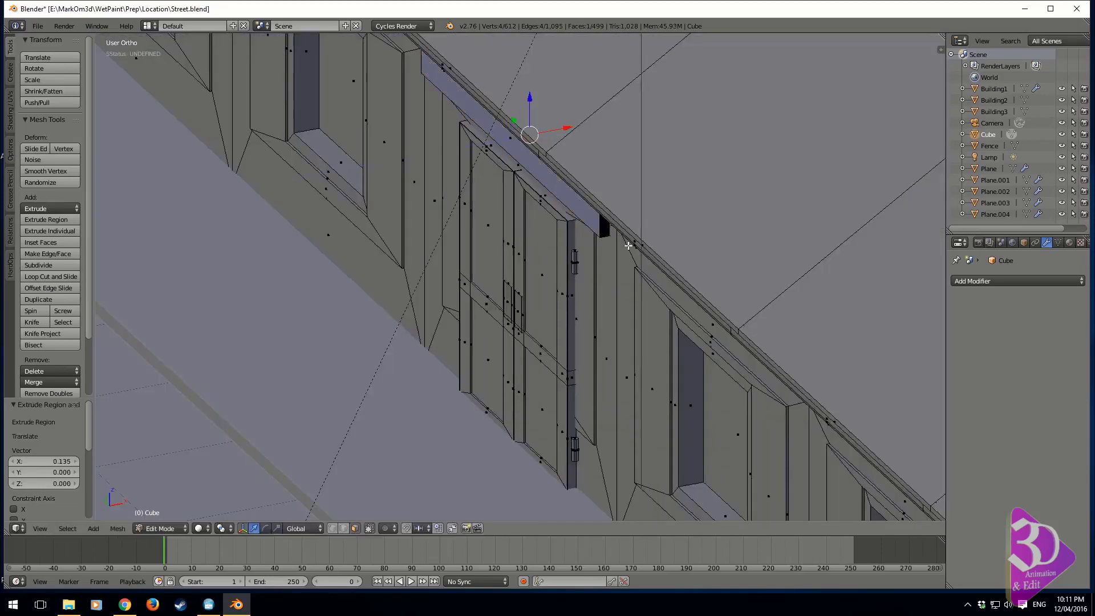
pyautogui.press('w')
pyautogui.click(628, 245)
pyautogui.press('a')
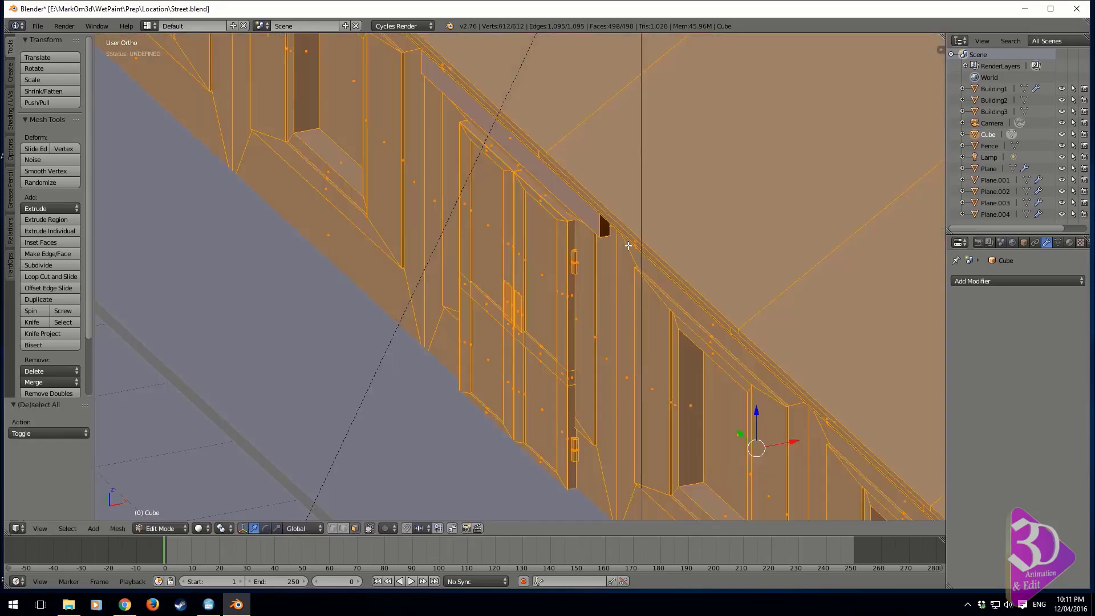
pyautogui.hotkey('ctrl', 'n')
# Examine the sign panel on the facade in Object Mode, and study the lanterns beside the sign in the street reference photo.
pyautogui.moveTo(628, 245)
pyautogui.mouseDown(button='middle')
pyautogui.moveTo(648, 259)
pyautogui.moveTo(599, 229)
pyautogui.moveTo(665, 238)
pyautogui.moveTo(631, 240)
pyautogui.mouseUp(button='middle')
pyautogui.press('Tab')
pyautogui.scroll(-2, 598, 229)
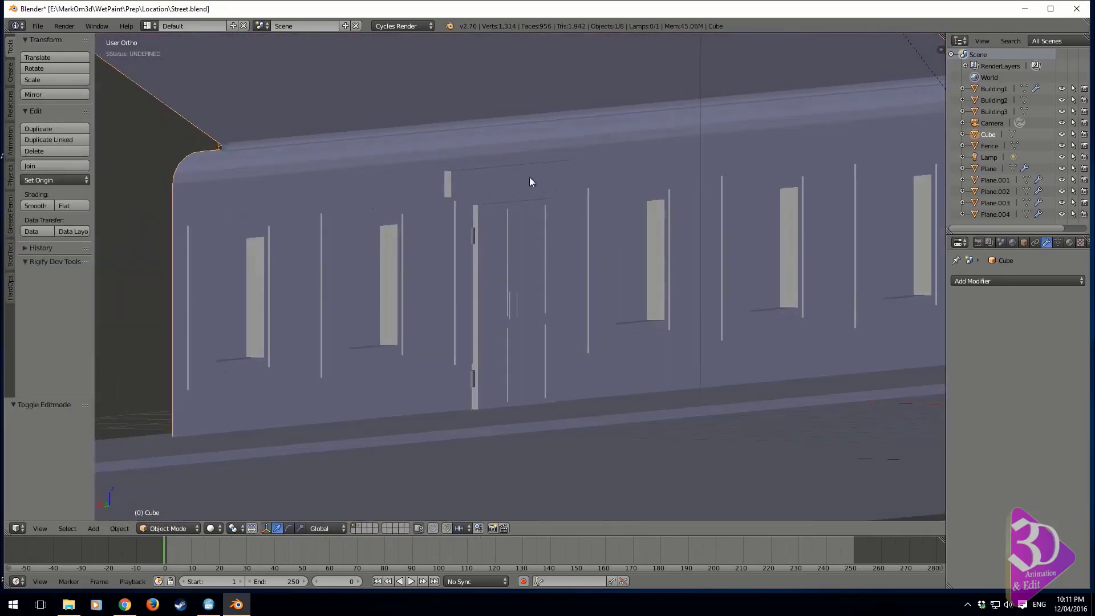
pyautogui.moveTo(529, 181); pyautogui.dragTo(579, 214, button='middle')
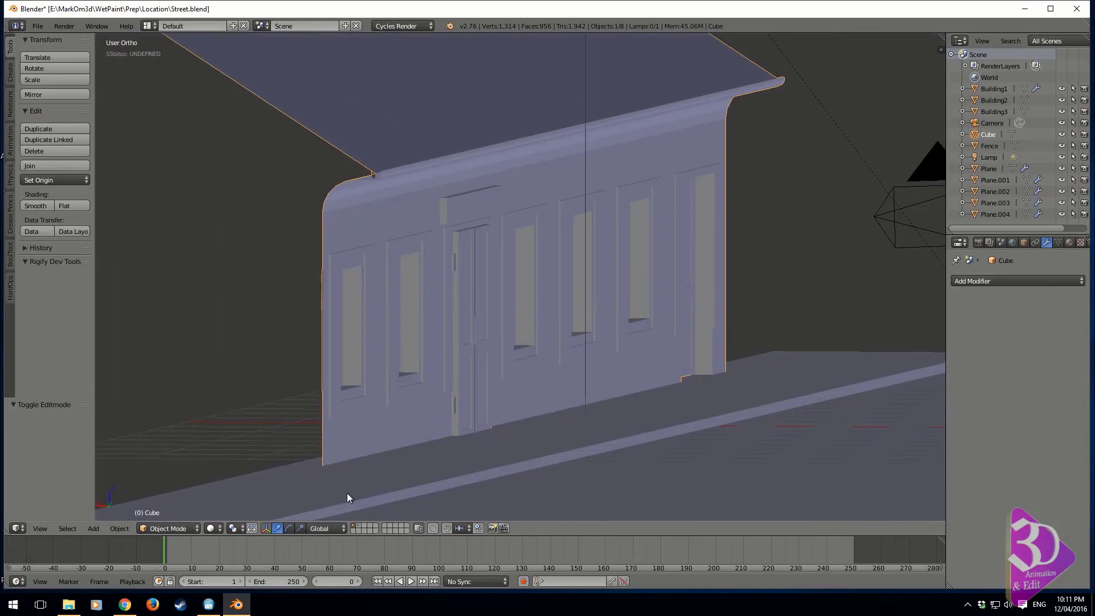
pyautogui.press('KP_3')
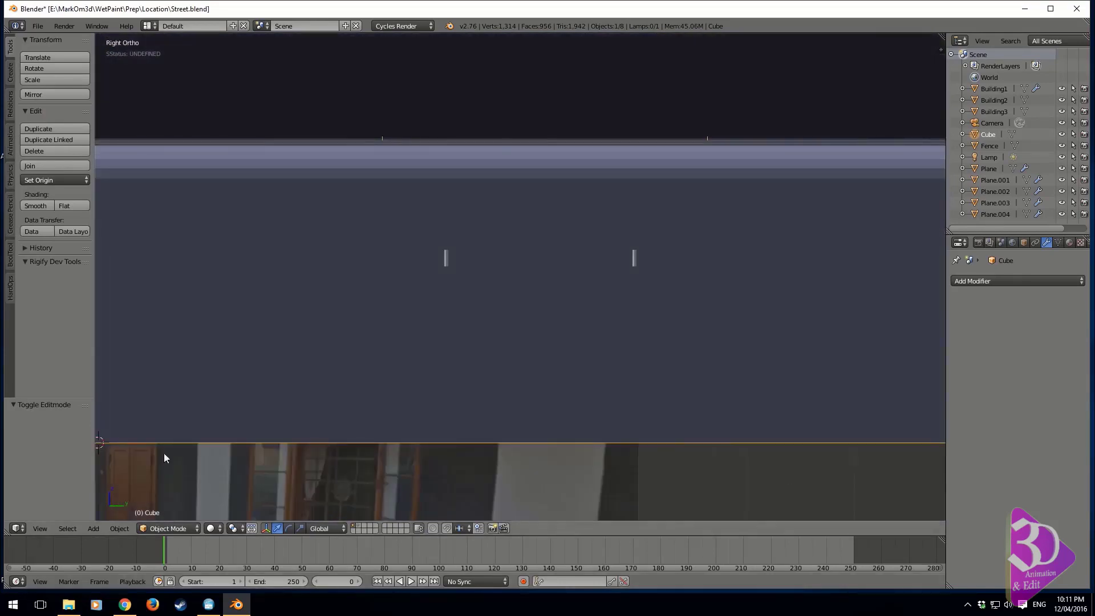
pyautogui.keyDown('shift'); pyautogui.moveTo(236, 437); pyautogui.dragTo(611, 220, button='middle'); pyautogui.keyUp('shift')
pyautogui.press('z')
pyautogui.keyDown('shift'); pyautogui.moveTo(510, 262); pyautogui.dragTo(545, 337, button='middle'); pyautogui.keyUp('shift')
pyautogui.scroll(3, 631, 283)
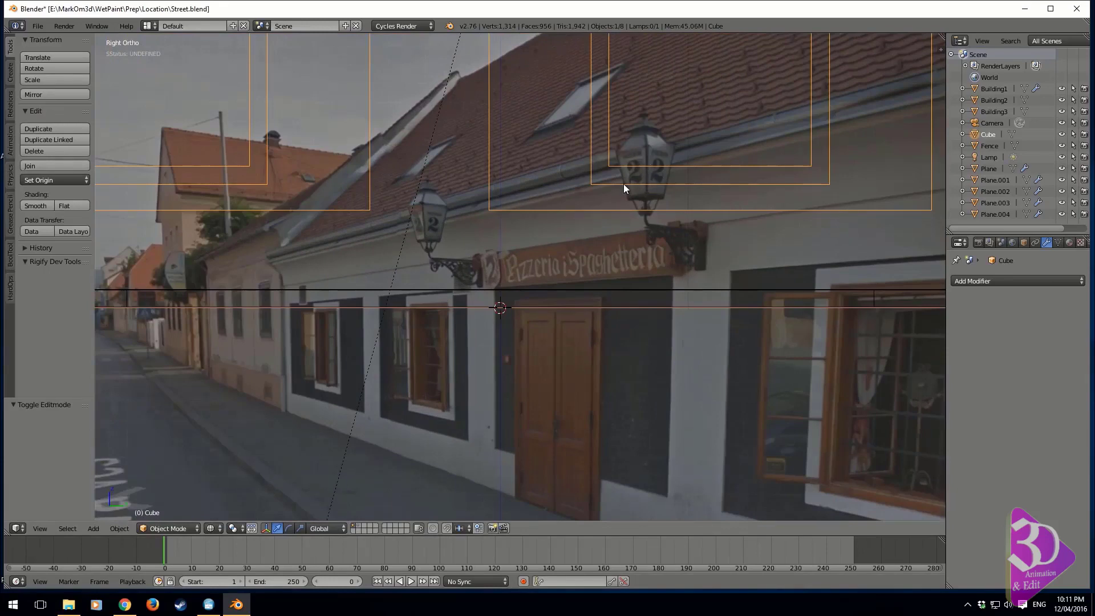
pyautogui.moveTo(561, 350)
pyautogui.mouseDown(button='middle')
pyautogui.moveTo(580, 374)
pyautogui.moveTo(588, 337)
pyautogui.moveTo(569, 284)
pyautogui.moveTo(660, 382)
pyautogui.mouseUp(button='middle')
pyautogui.press('z')
pyautogui.scroll(-5, 662, 379)
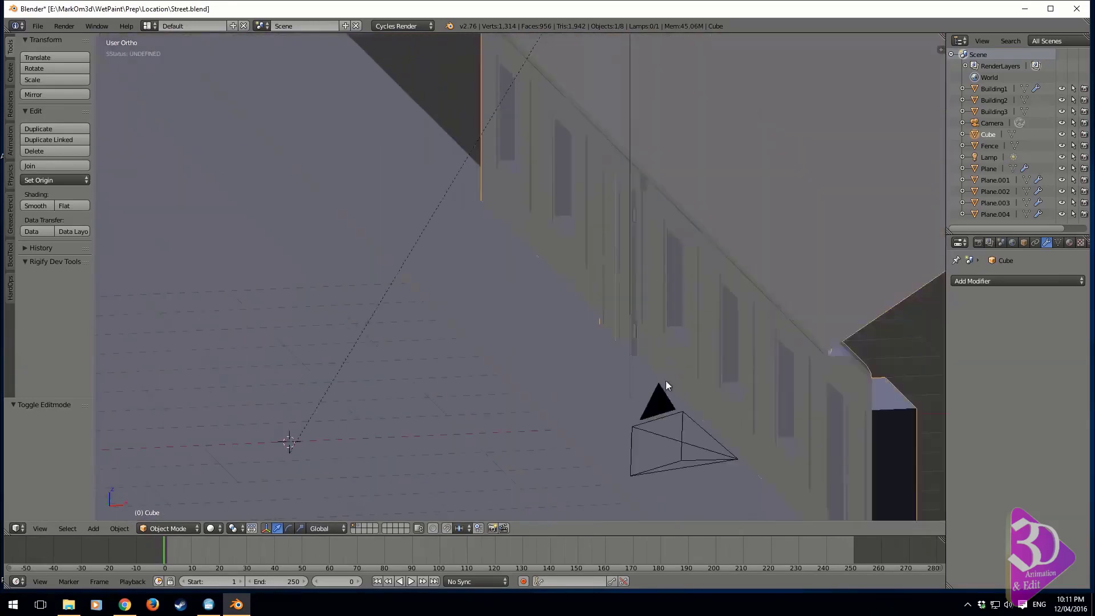
# Add a cube to the building mesh in Edit Mode, scale it down and raise it 1.616 along Z.
pyautogui.hotkey('shift', 'a')
pyautogui.press('Tab')
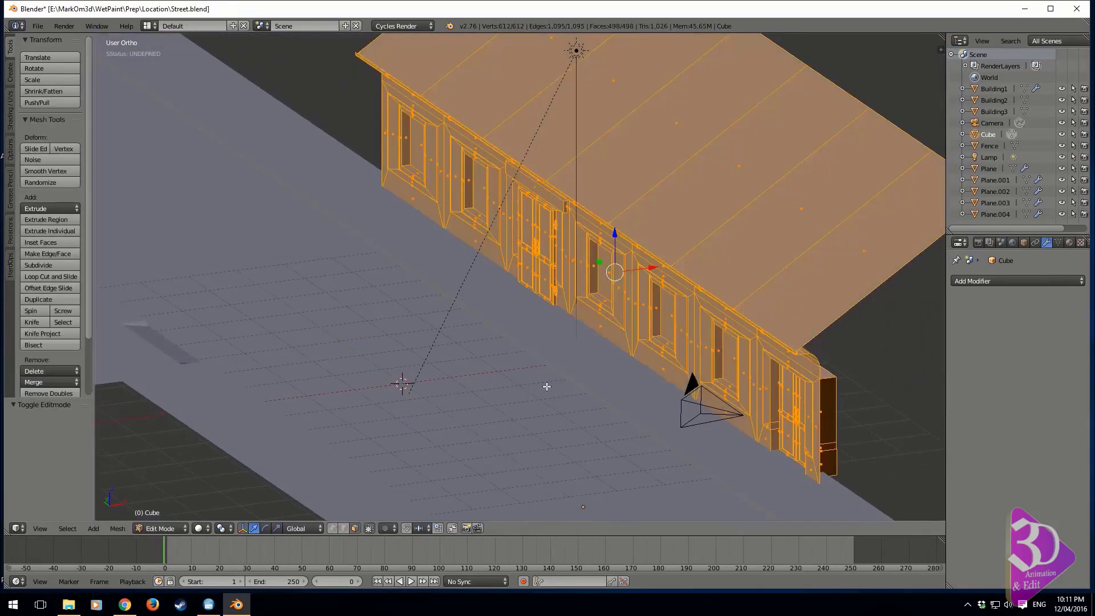
pyautogui.hotkey('shift', 'a')
pyautogui.click(459, 326)
pyautogui.press('Tab')
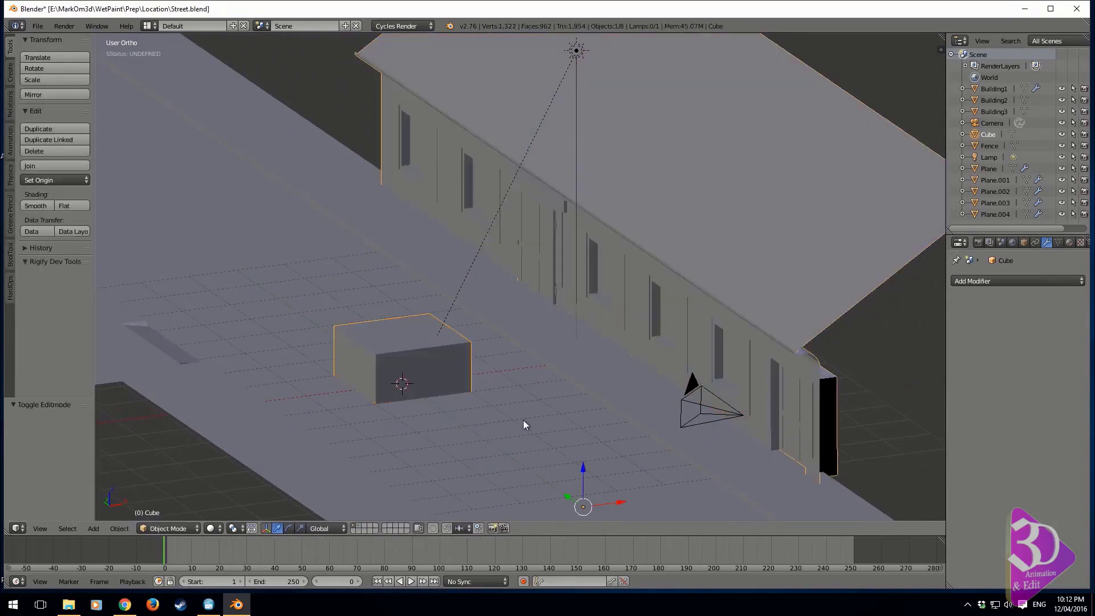
pyautogui.press('Tab')
pyautogui.press('s')
pyautogui.click(415, 378)
pyautogui.moveTo(403, 355); pyautogui.dragTo(401, 276)
pyautogui.scroll(4, 401, 342)
pyautogui.keyDown('shift'); pyautogui.moveTo(393, 350); pyautogui.dragTo(697, 311, button='middle'); pyautogui.keyUp('shift')
pyautogui.scroll(4, 713, 317)
# Enlarge the small cube's top face to flare the lantern base, and extrude it 0.760 up along Z.
pyautogui.rightClick(725, 321)
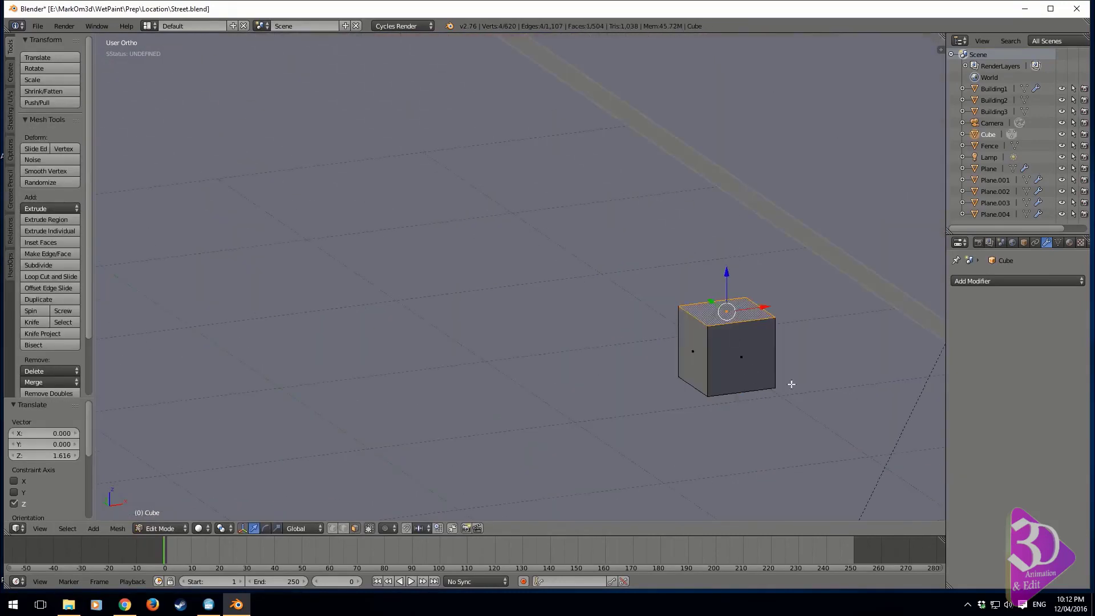
pyautogui.press('s')
pyautogui.click(828, 418)
pyautogui.press('e')
pyautogui.click(796, 217)
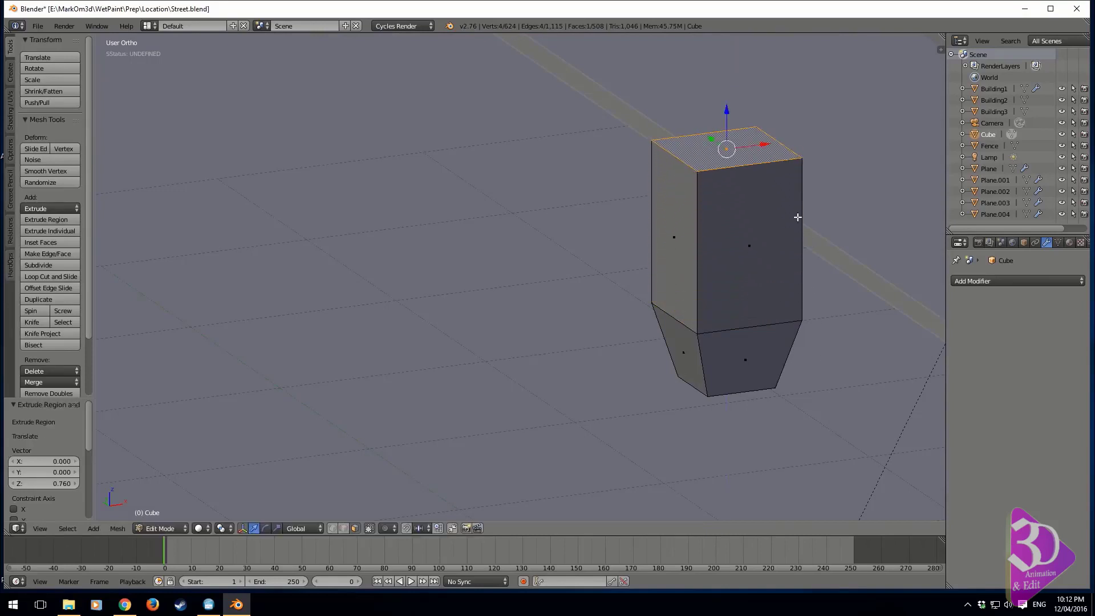
# Extrude the lantern's top face upward once more and scale it by 0.368 to form a tapered roof.
pyautogui.keyDown('shift'); pyautogui.moveTo(796, 217); pyautogui.dragTo(785, 349, button='middle'); pyautogui.keyUp('shift')
pyautogui.press('e')
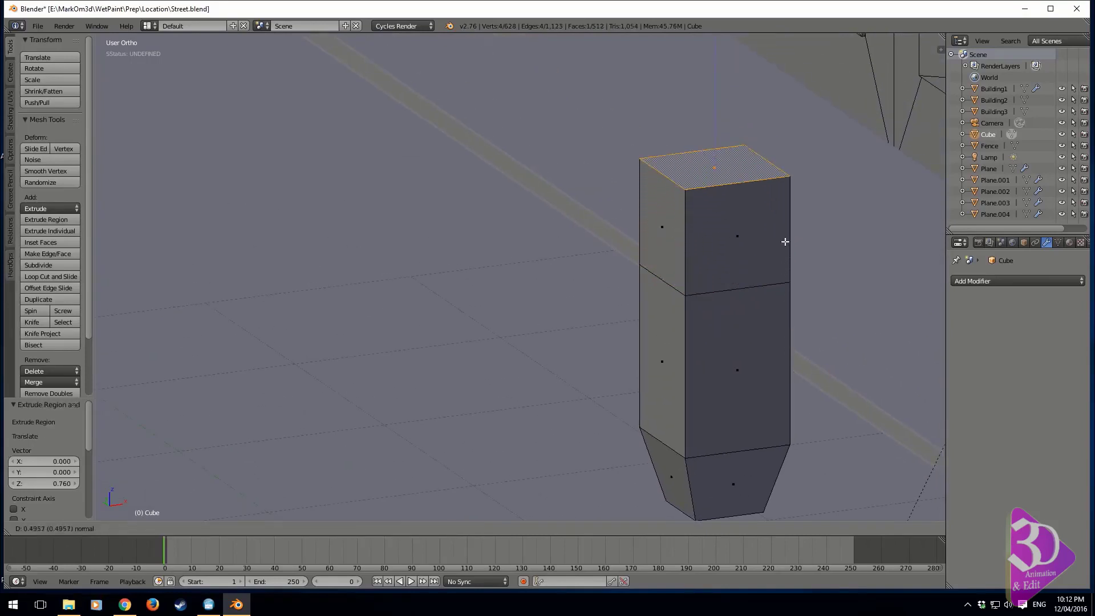
pyautogui.click(785, 222)
pyautogui.press('s')
pyautogui.click(738, 210)
pyautogui.scroll(-2, 695, 321)
pyautogui.keyDown('shift'); pyautogui.moveTo(731, 423); pyautogui.dragTo(740, 337, button='middle'); pyautogui.keyUp('shift')
pyautogui.scroll(2, 627, 354)
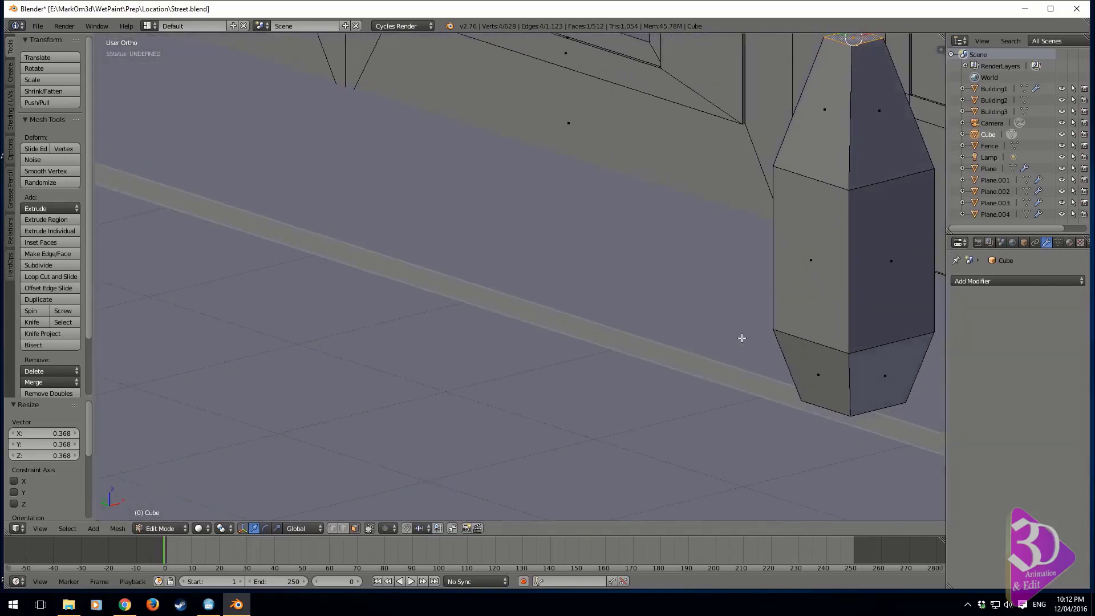
pyautogui.keyDown('shift'); pyautogui.moveTo(749, 376); pyautogui.dragTo(579, 396, button='middle'); pyautogui.keyUp('shift')
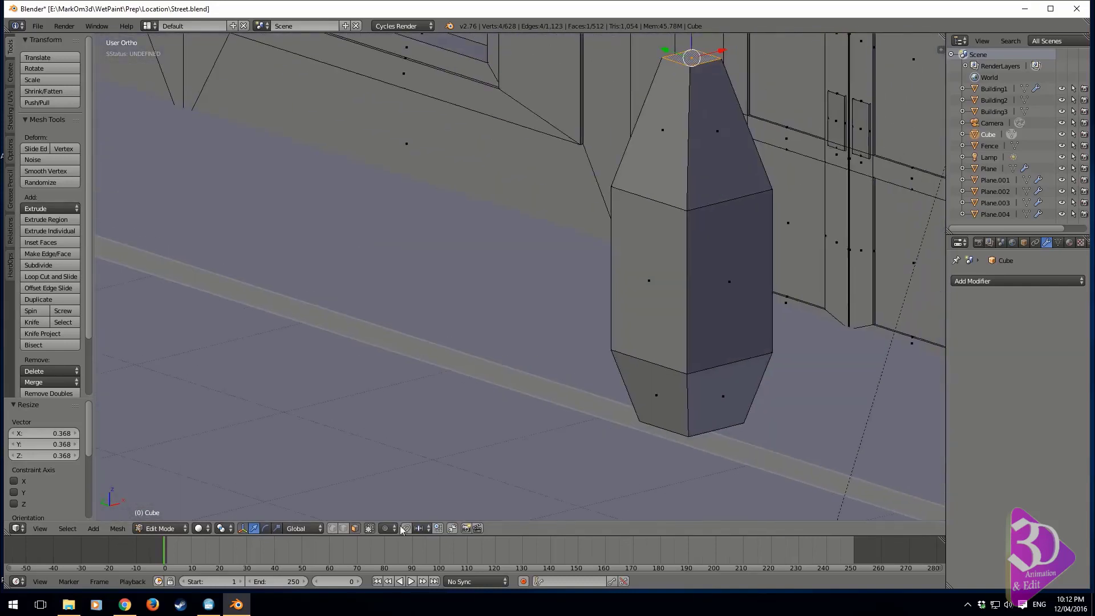
# Bevel the lantern's four vertical corner edge lines with one segment, and check the shape in solid shading.
pyautogui.keyDown('alt'); pyautogui.click(612, 277); pyautogui.keyUp('alt')
pyautogui.keyDown('alt'); pyautogui.keyDown('shift'); pyautogui.click(688, 291); pyautogui.keyUp('shift'); pyautogui.keyUp('alt')
pyautogui.keyDown('alt'); pyautogui.keyDown('shift'); pyautogui.click(772, 271); pyautogui.keyUp('shift'); pyautogui.keyUp('alt')
pyautogui.press('z')
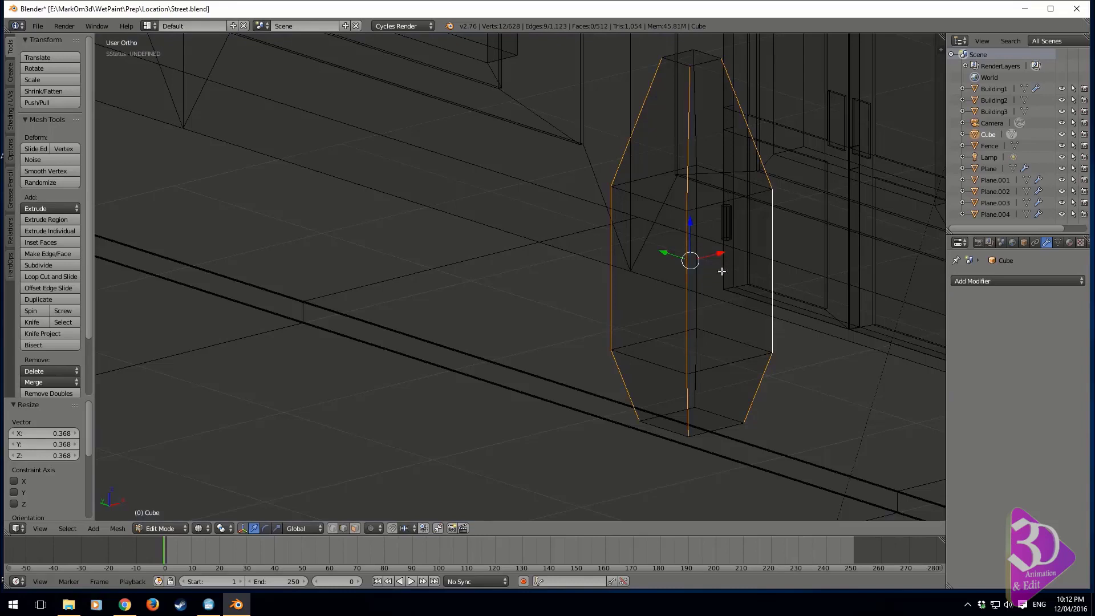
pyautogui.moveTo(721, 271); pyautogui.dragTo(681, 288, button='middle')
pyautogui.hotkey('ctrl', 'b')
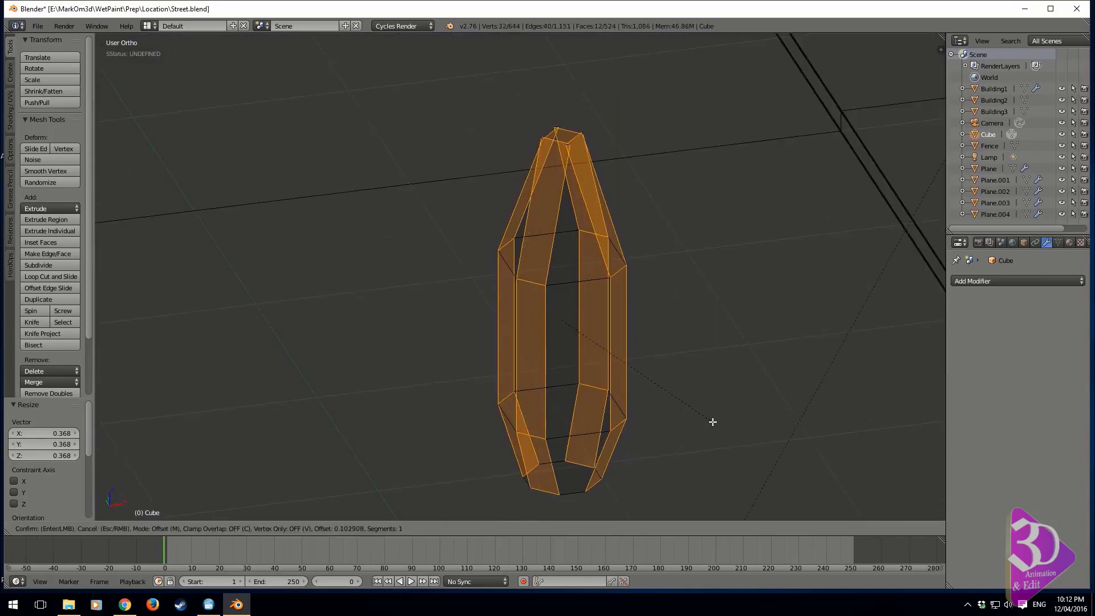
pyautogui.click(703, 418)
pyautogui.press('z')
pyautogui.press('z')
pyautogui.scroll(-2, 590, 402)
pyautogui.press('Tab')
pyautogui.press('Tab')
# Select the whole linked lantern mesh and scale it by 0.476 along Z.
pyautogui.moveTo(596, 401)
pyautogui.mouseDown(button='middle')
pyautogui.moveTo(618, 403)
pyautogui.moveTo(630, 386)
pyautogui.moveTo(655, 408)
pyautogui.mouseUp(button='middle')
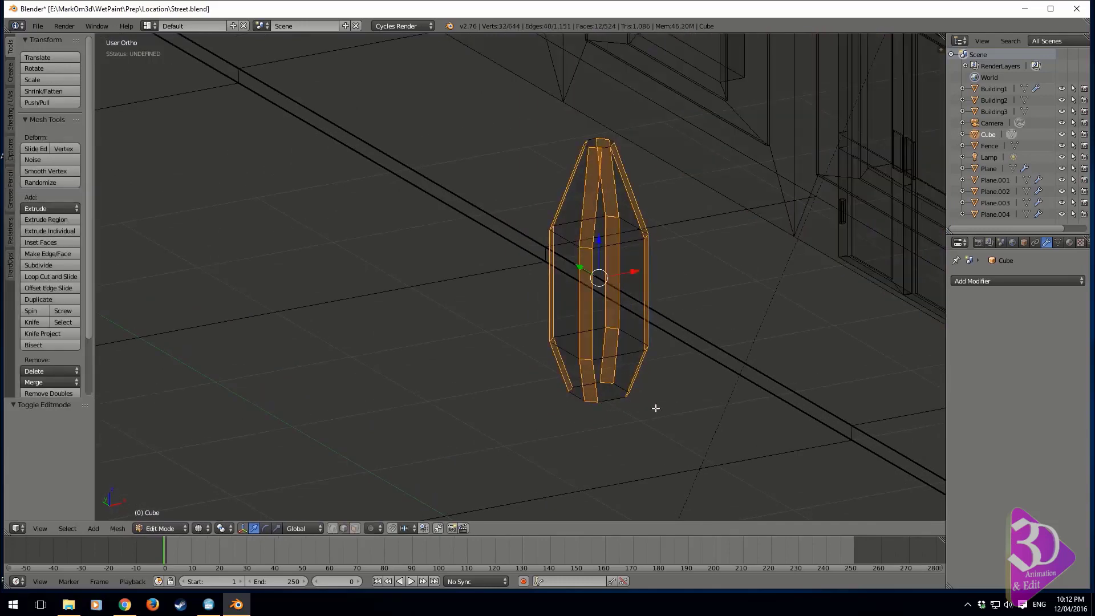
pyautogui.rightClick(627, 357)
pyautogui.hotkey('ctrl', 'l')
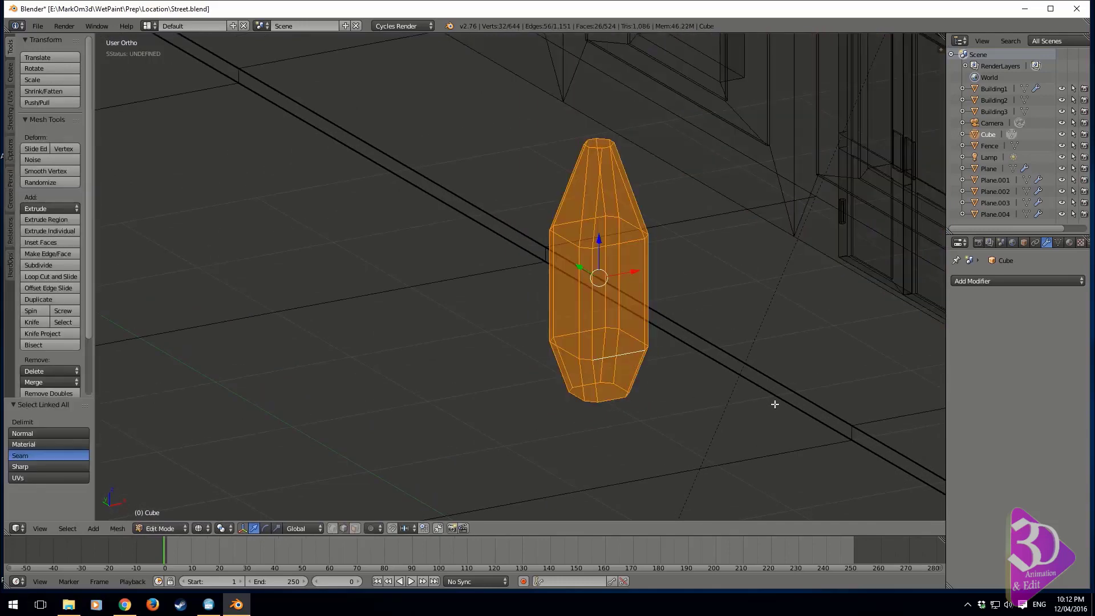
pyautogui.press('s')
pyautogui.press('z')
pyautogui.click(654, 322)
# Select the lantern's bottom face and examine the lantern from several angles in wireframe and solid shading.
pyautogui.moveTo(654, 322); pyautogui.dragTo(540, 302, button='middle')
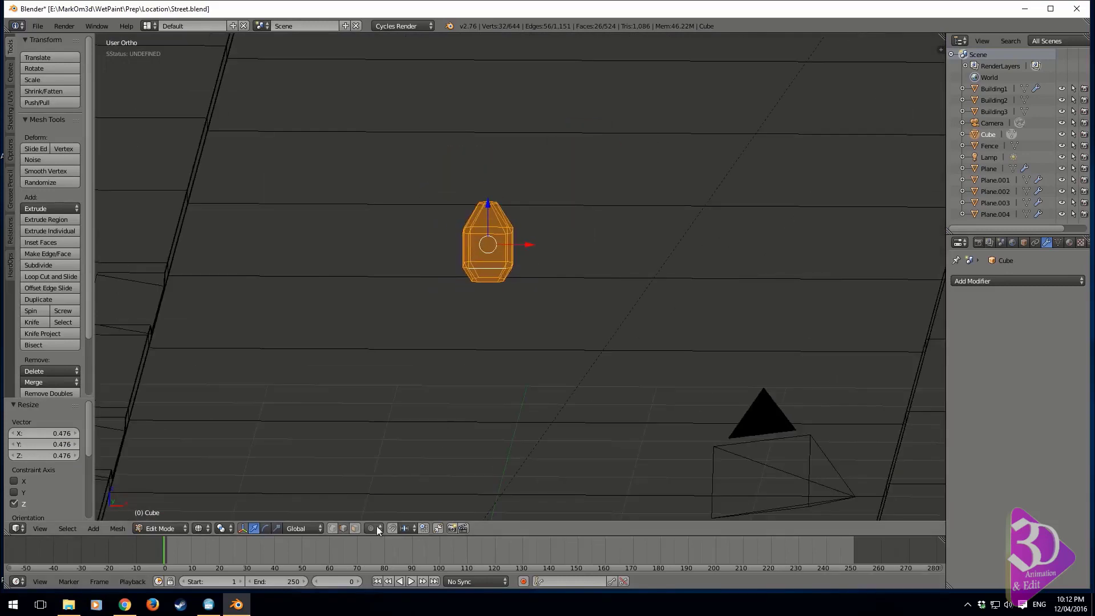
pyautogui.keyDown('alt'); pyautogui.rightClick(482, 284); pyautogui.keyUp('alt')
pyautogui.moveTo(491, 296); pyautogui.dragTo(542, 314, button='middle')
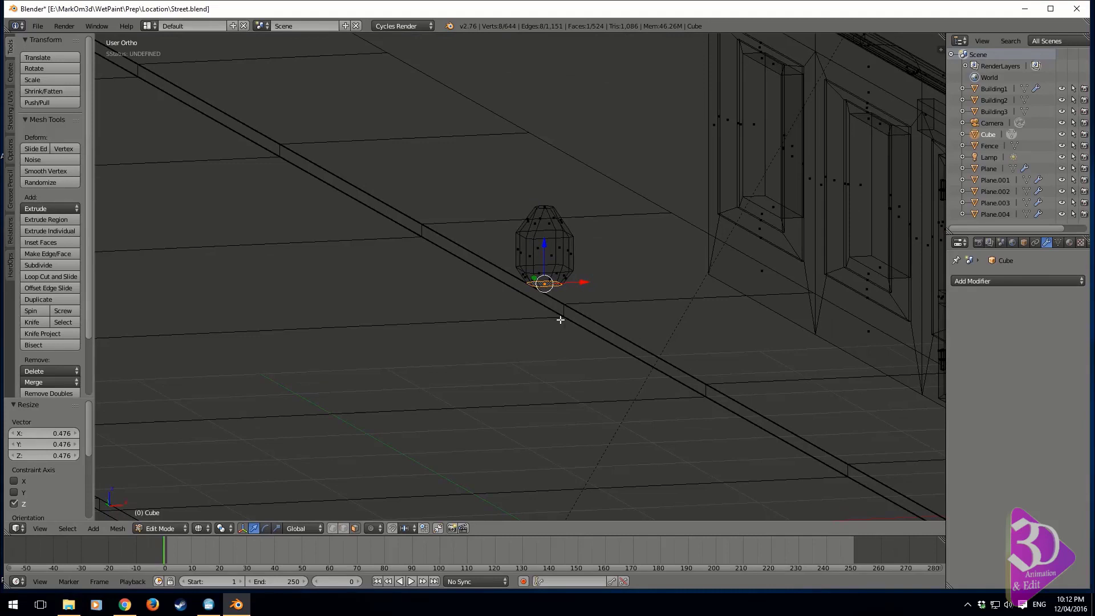
pyautogui.moveTo(561, 320); pyautogui.dragTo(574, 401, button='middle')
pyautogui.scroll(3, 601, 399)
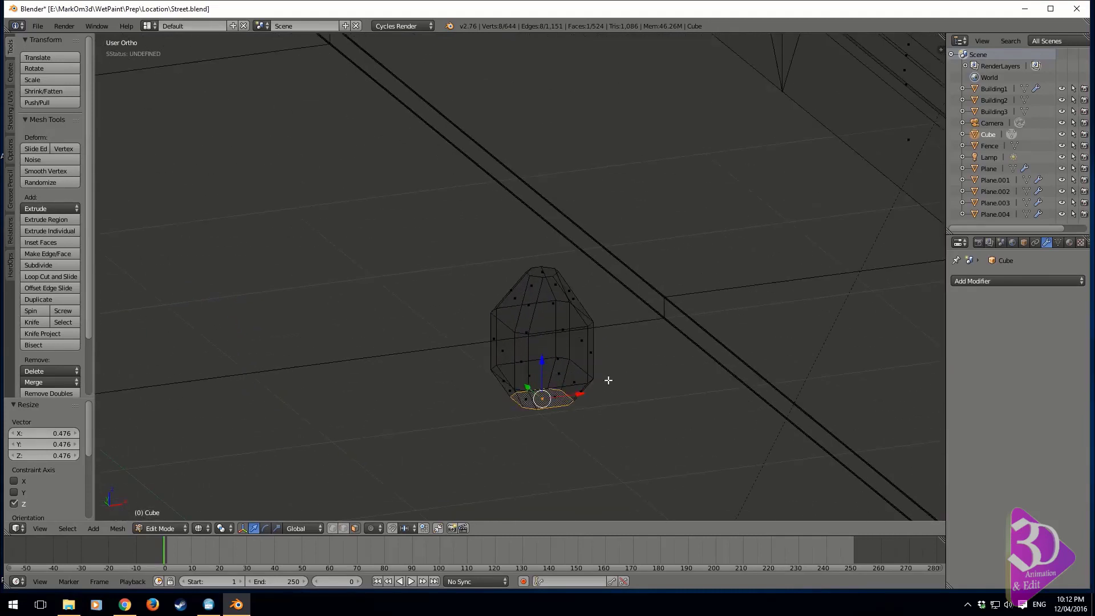
pyautogui.scroll(-2, 610, 388)
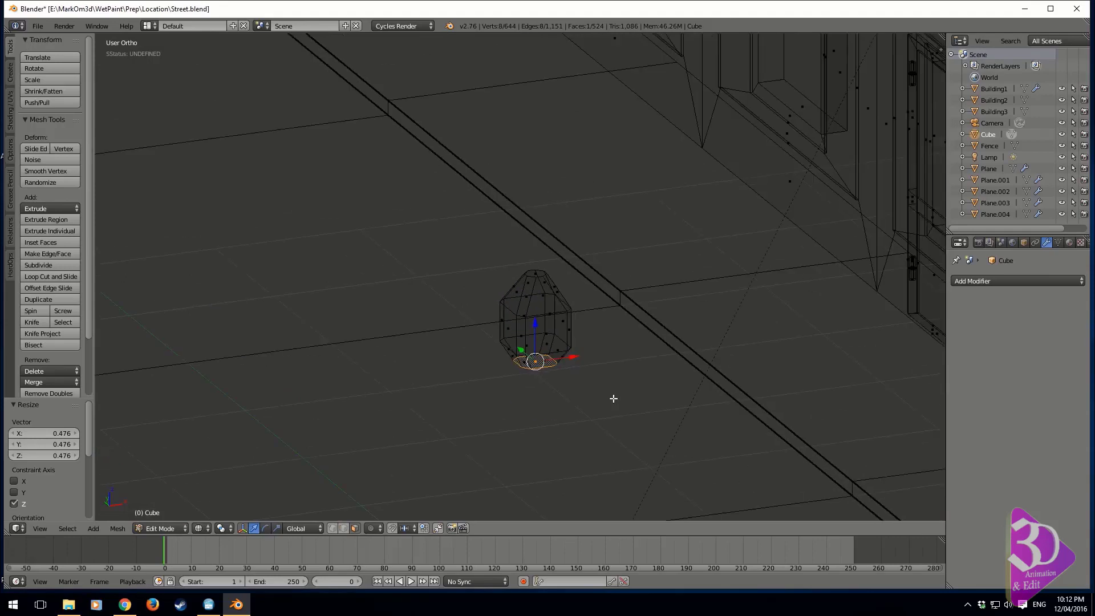
pyautogui.scroll(3, 609, 398)
pyautogui.press('z')
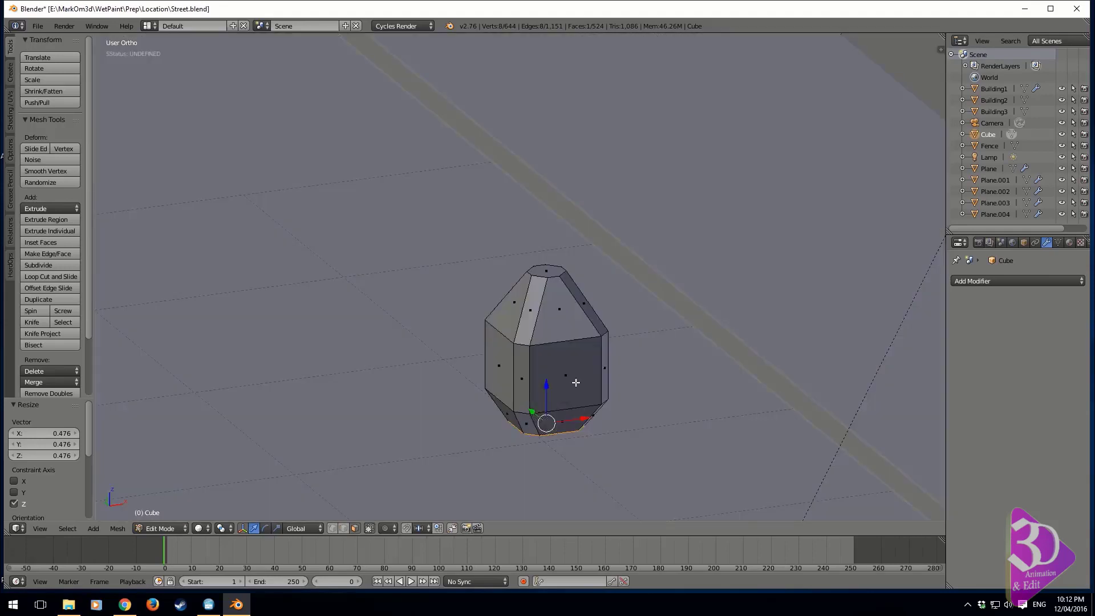
# Duplicate the lantern's front middle face, offset 0.218 along X and -0.392 along Z, and move the copy's outer edge 0.371 along X.
pyautogui.rightClick(574, 381)
pyautogui.press('KP_3')
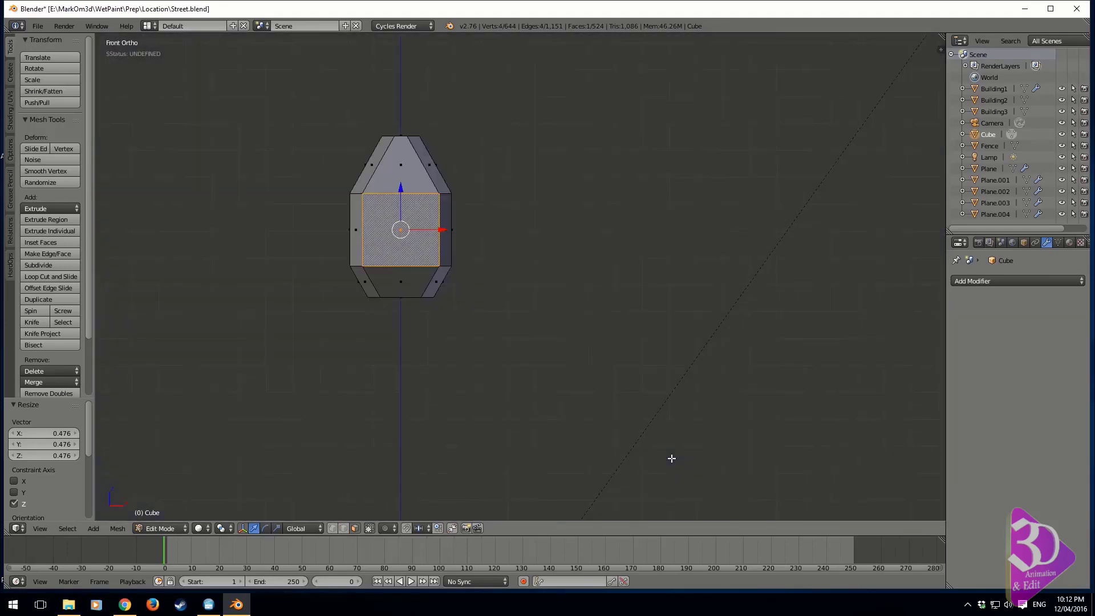
pyautogui.hotkey('shift', 'd')
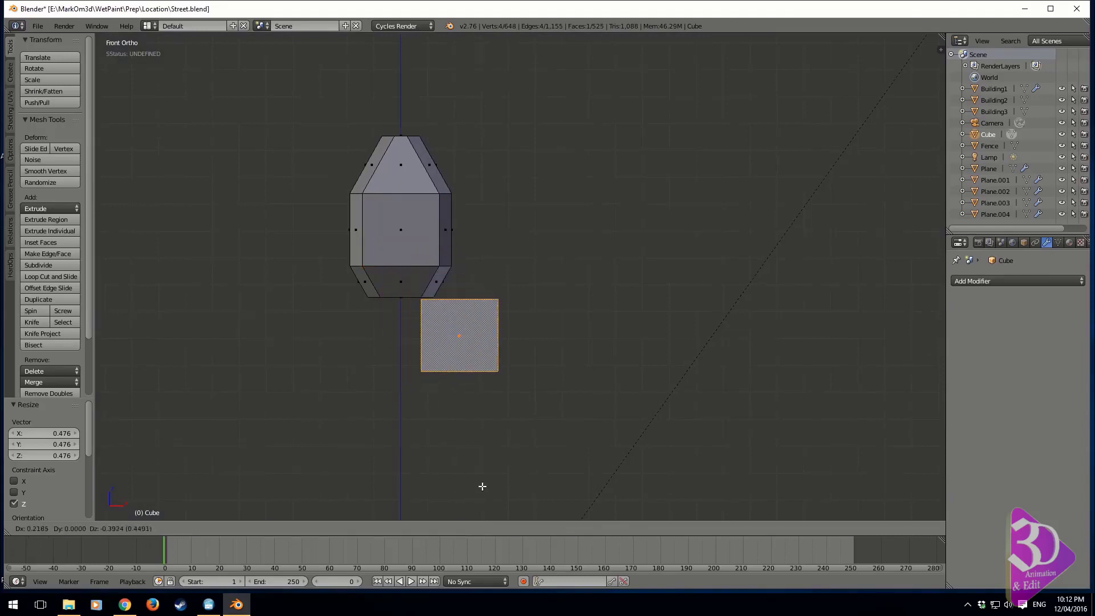
pyautogui.click(482, 487)
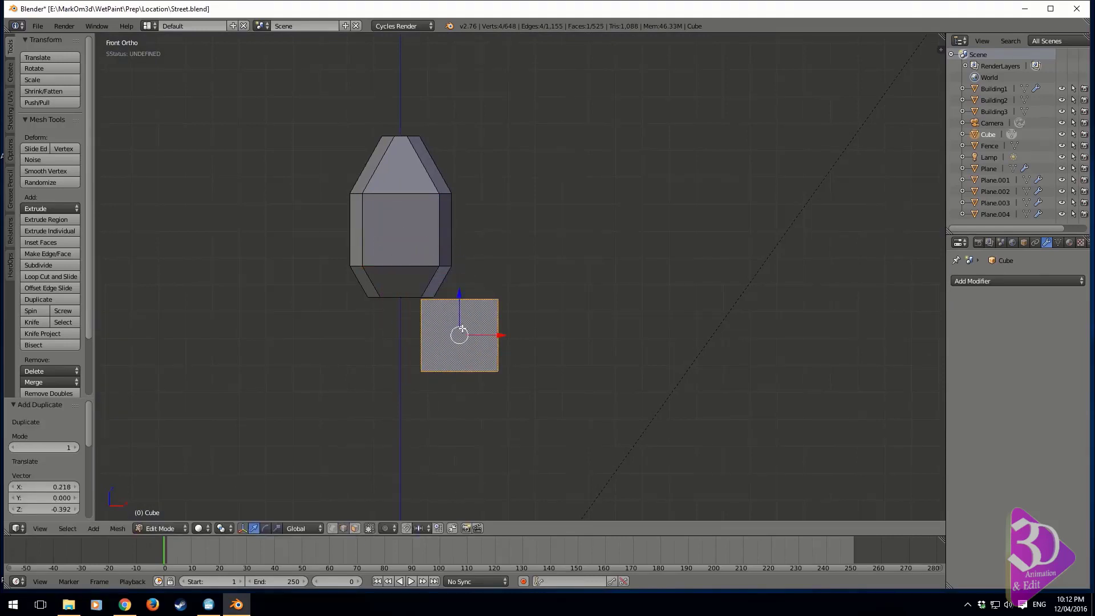
pyautogui.rightClick(497, 334)
pyautogui.press('g')
pyautogui.press('x')
pyautogui.click(645, 340)
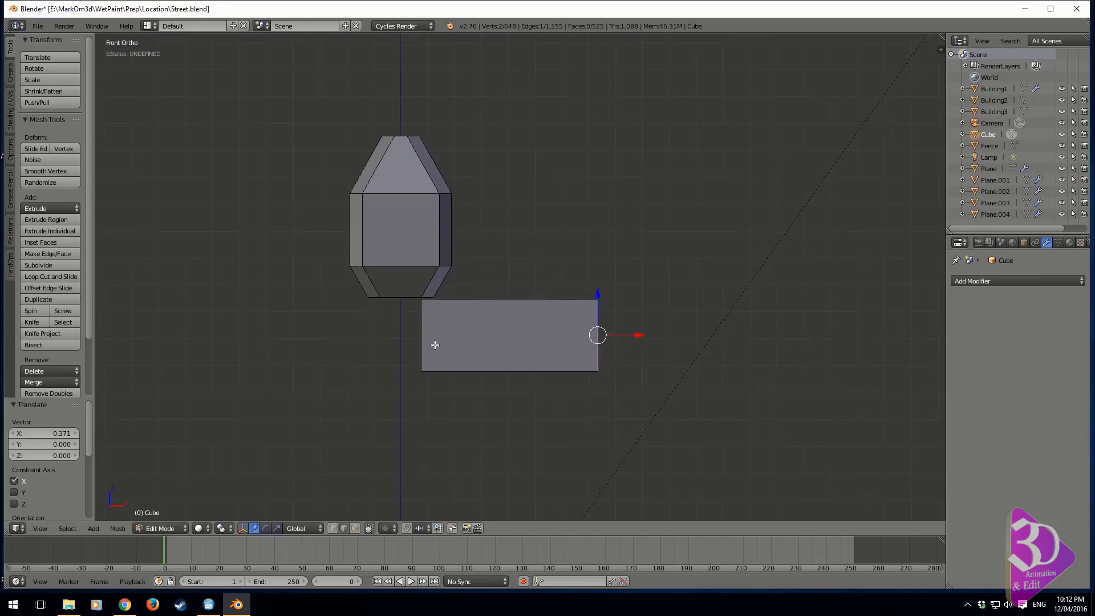
# Scale the bracket face's inner edge by 0.197 along Z and move it -0.081 along X and 0.140 along Z beneath the lantern.
pyautogui.rightClick(434, 345)
pyautogui.press('s')
pyautogui.press('z')
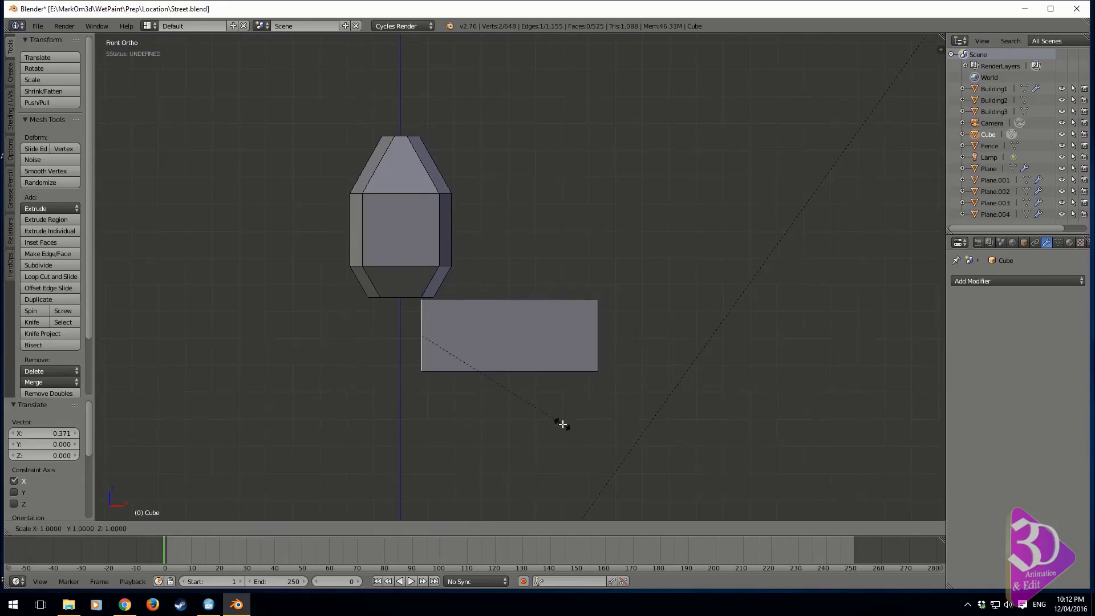
pyautogui.click(440, 337)
pyautogui.press('g')
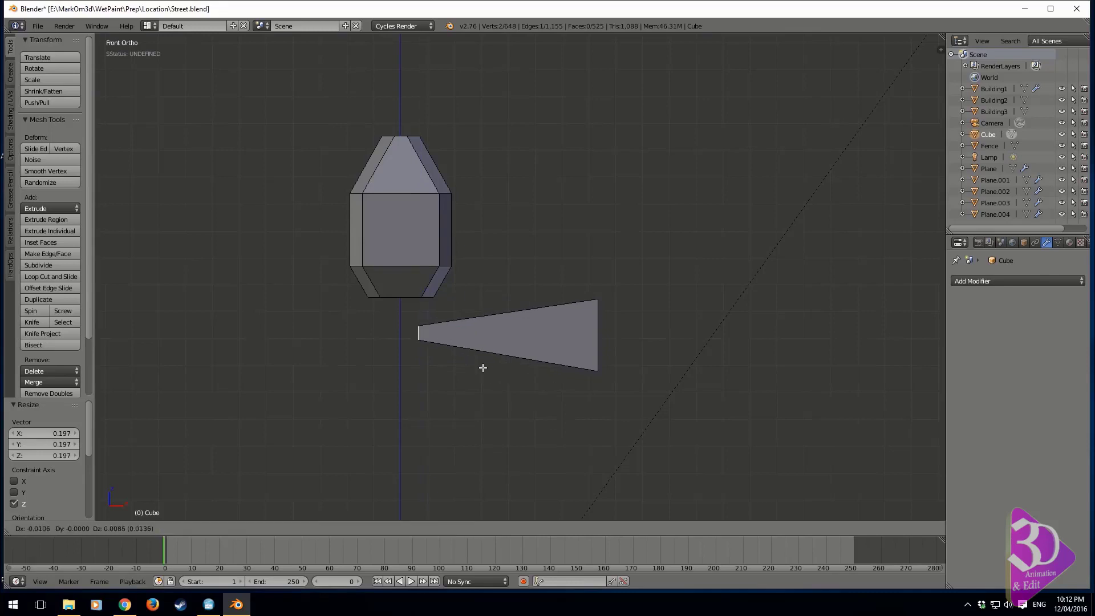
pyautogui.click(465, 336)
# Move the bracket face's outer edge -0.004 along X and -0.087 along Z.
pyautogui.rightClick(596, 335)
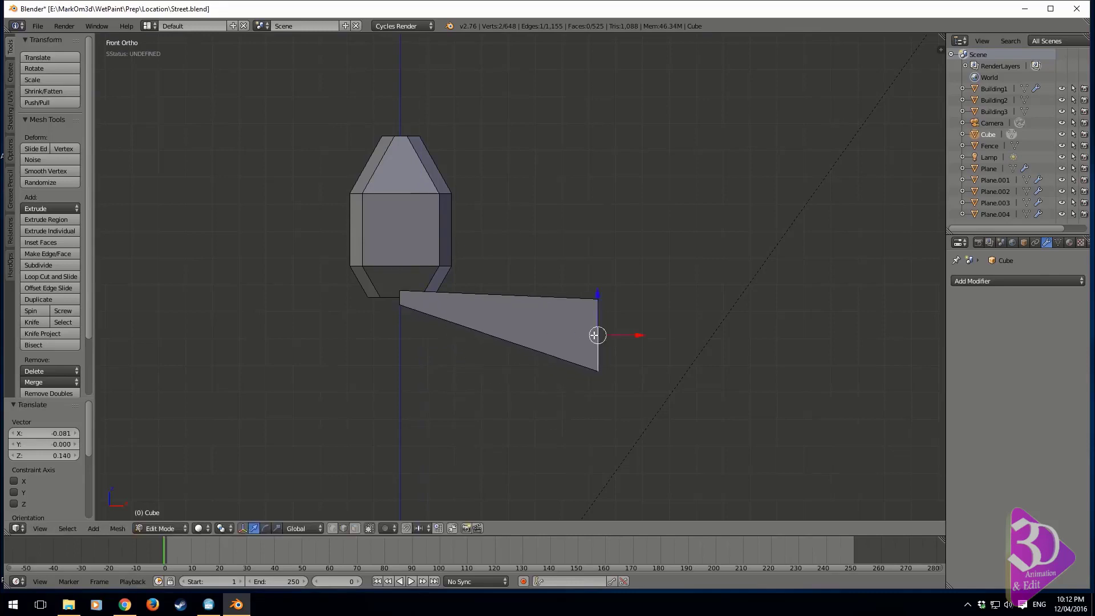
pyautogui.press('g')
pyautogui.click(552, 368)
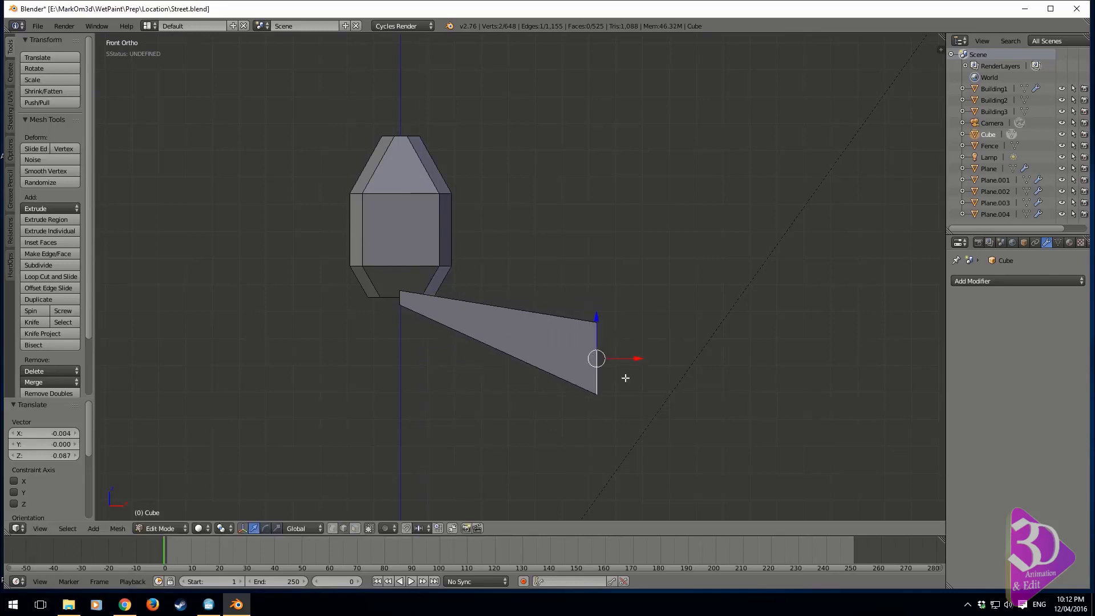
# Add two evenly spaced vertical loop cuts across the bracket face and select its outer edge.
pyautogui.hotkey('ctrl', 'r')
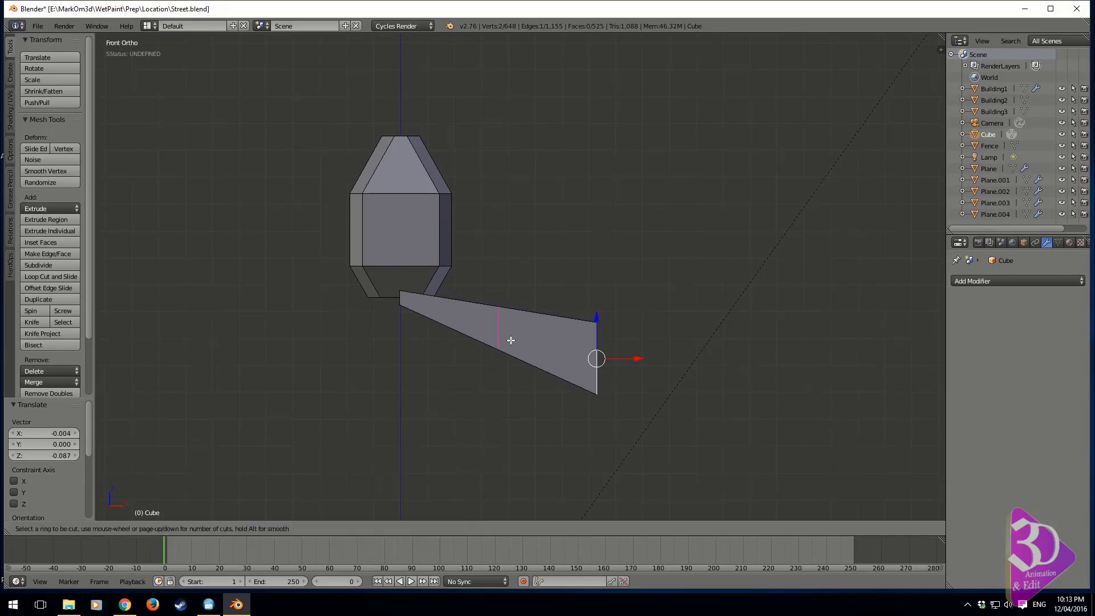
pyautogui.scroll(1, 511, 342)
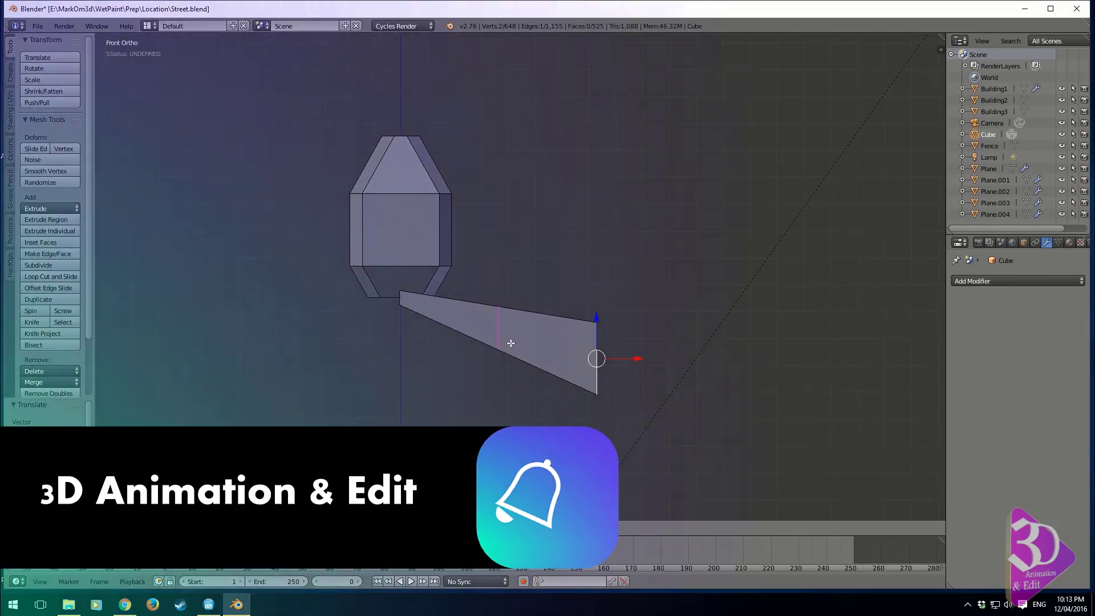
pyautogui.click(511, 342)
pyautogui.rightClick(511, 342)
pyautogui.rightClick(605, 355)
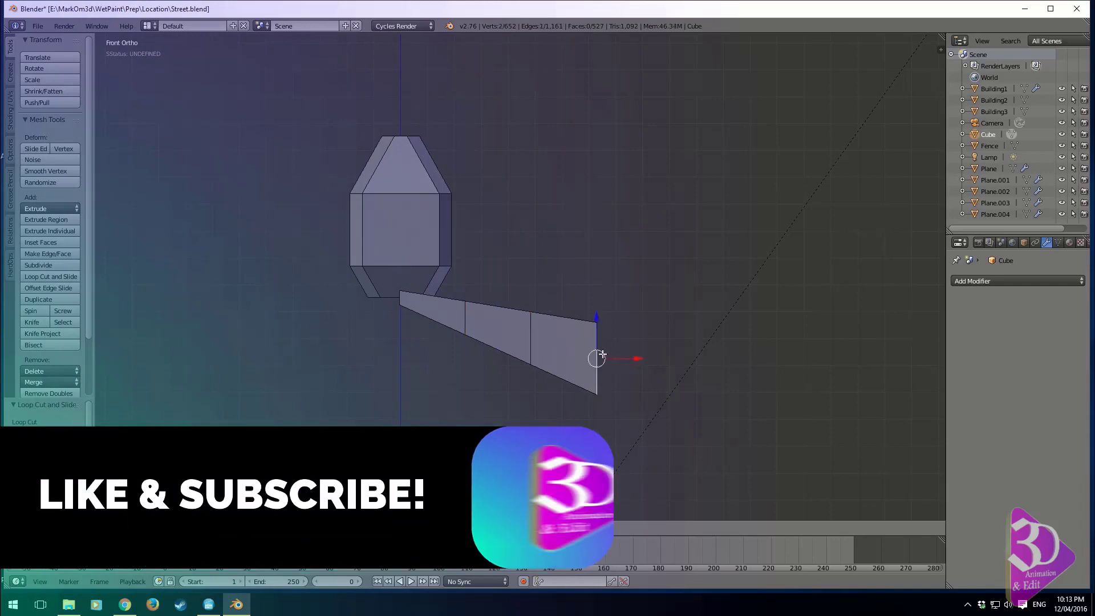
# Curve the bracket by moving its outer edge -0.170, the outer loop cut -0.040 and the inner loop cut 0.025 along Z.
pyautogui.moveTo(600, 316); pyautogui.dragTo(602, 360)
pyautogui.rightClick(532, 341)
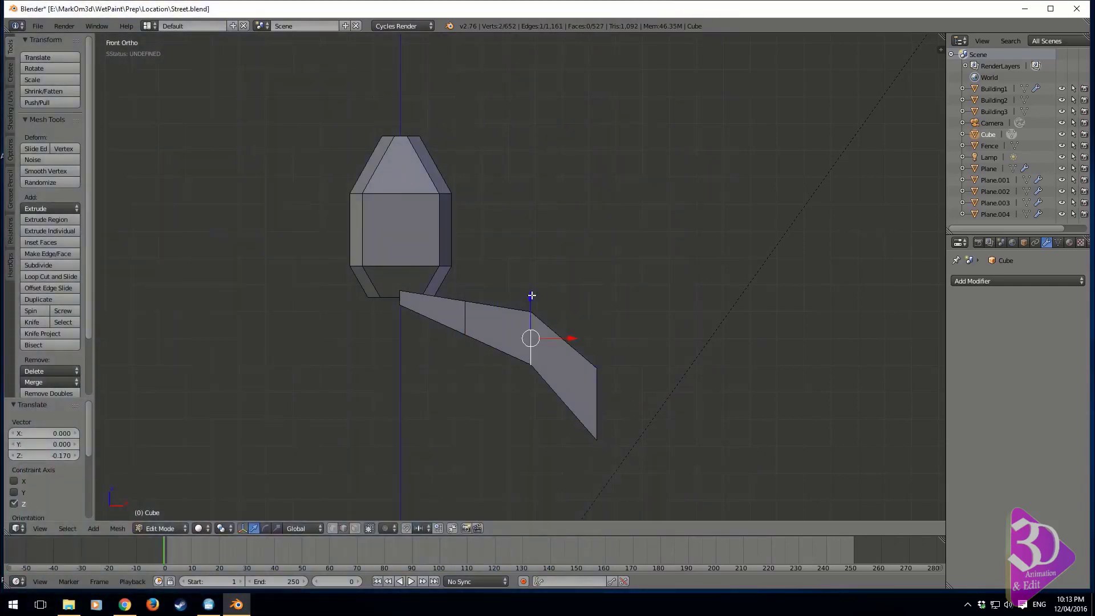
pyautogui.moveTo(532, 296); pyautogui.dragTo(532, 306)
pyautogui.rightClick(470, 321)
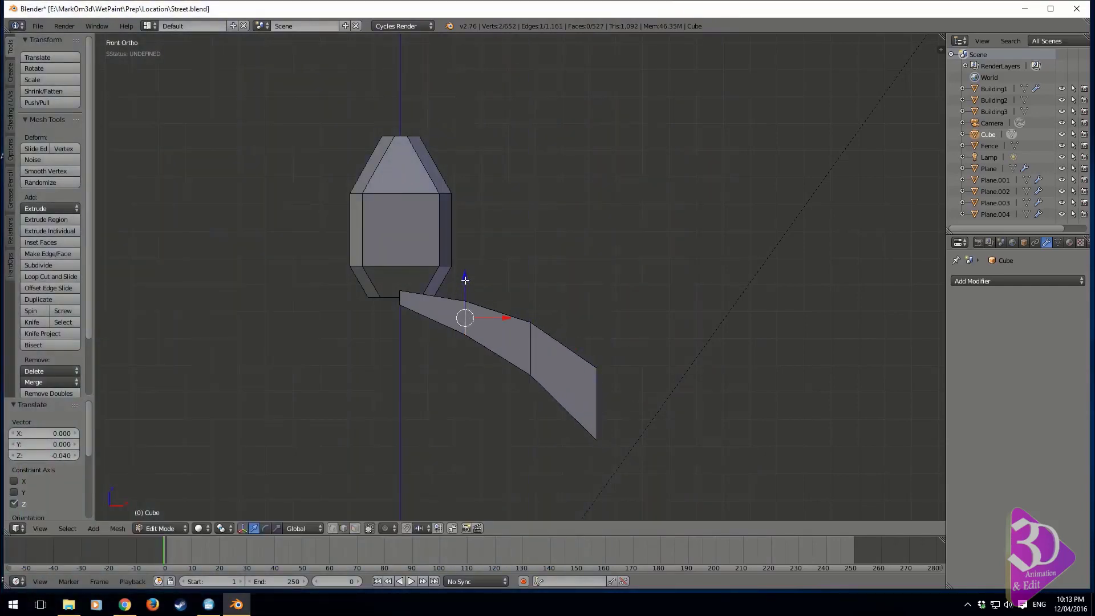
pyautogui.moveTo(465, 279); pyautogui.dragTo(467, 276)
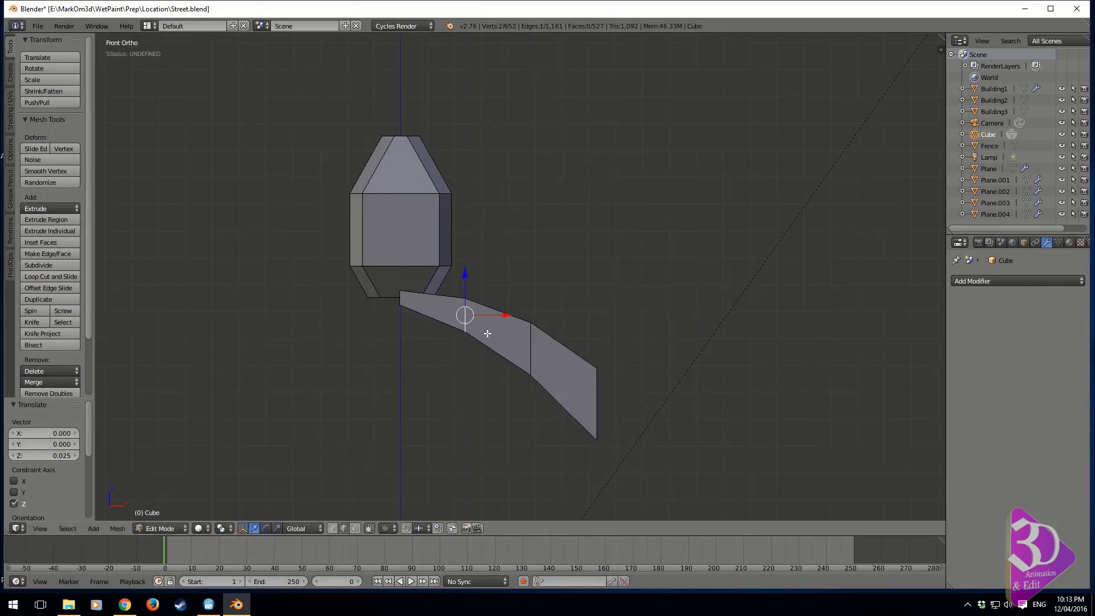
# Select the whole bracket strip and move it 0.159 along Y to sit beneath the lantern.
pyautogui.hotkey('ctrl', 'l')
pyautogui.press('KP_3')
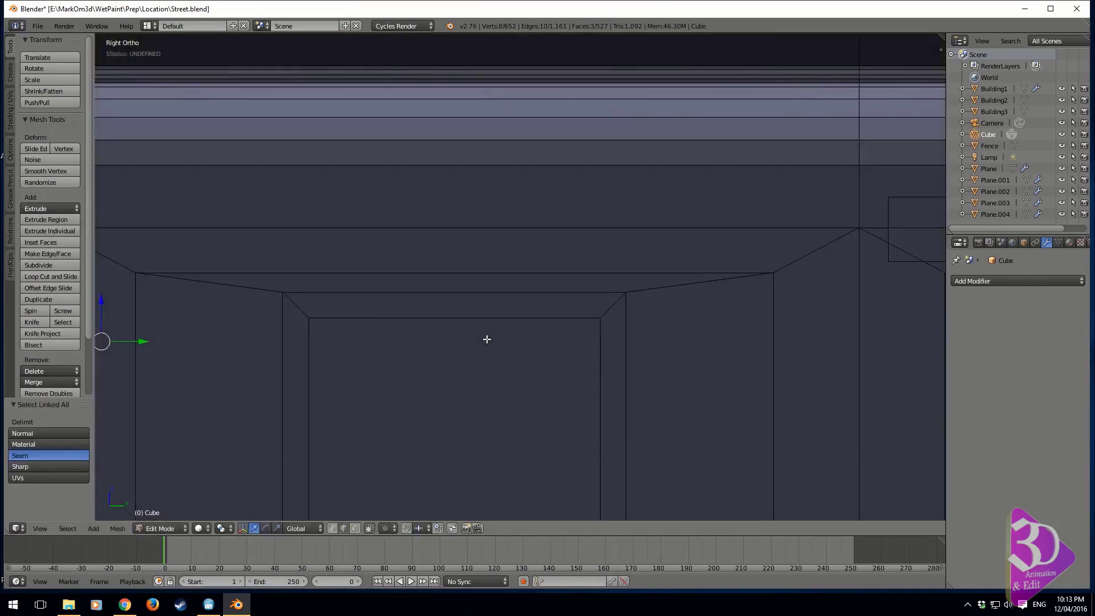
pyautogui.scroll(-2, 708, 342)
pyautogui.press('z')
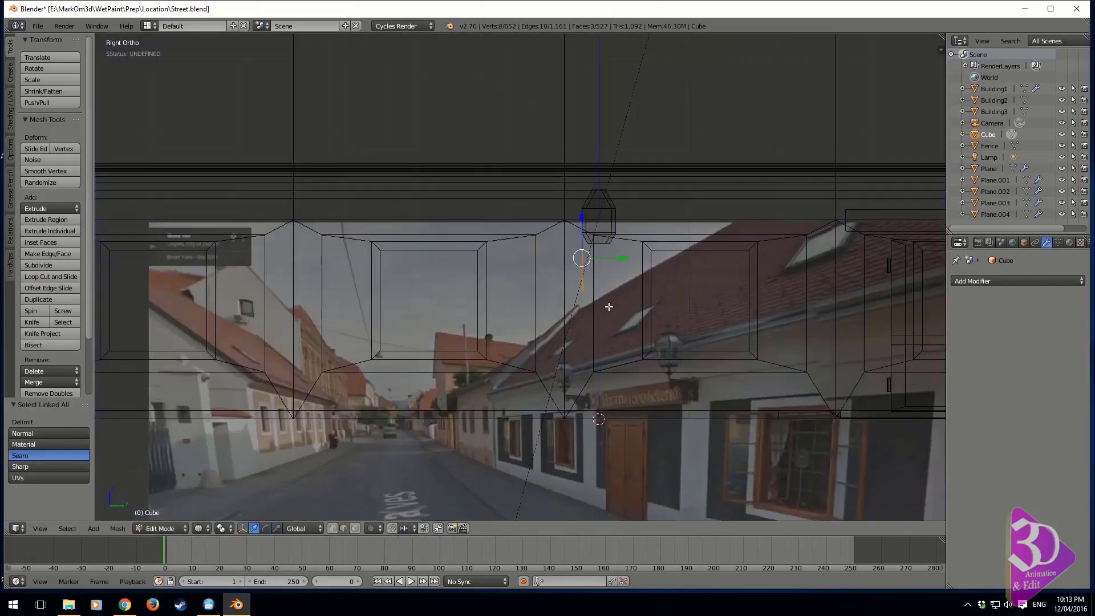
pyautogui.scroll(5, 609, 306)
pyautogui.press('g')
pyautogui.press('y')
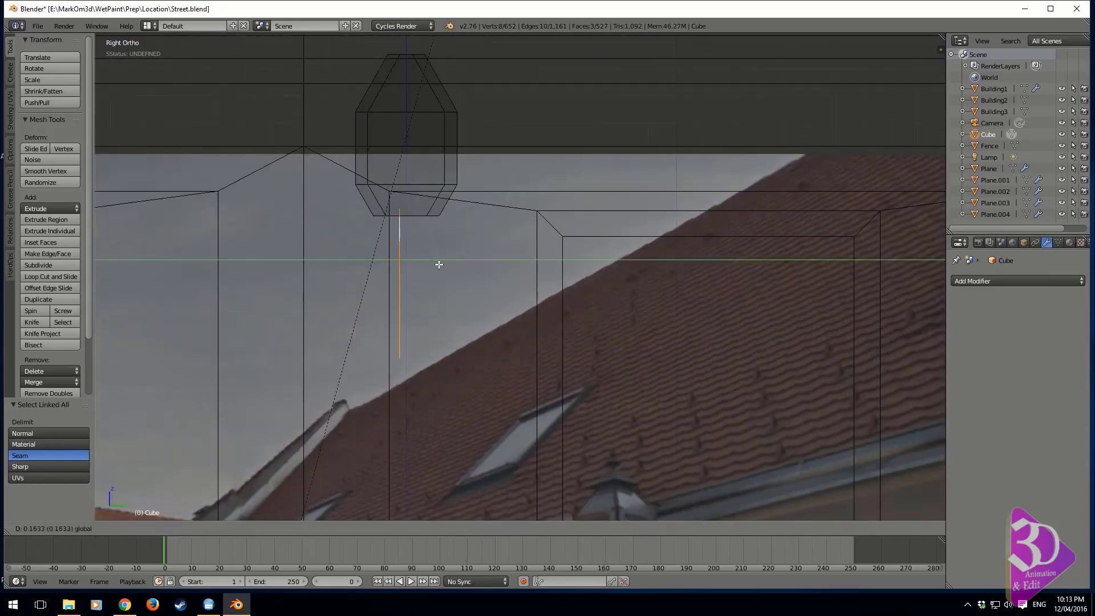
pyautogui.click(438, 264)
# Extrude the bracket strip along Y to give it thickness, and recalculate all the mesh normals consistently.
pyautogui.press('e')
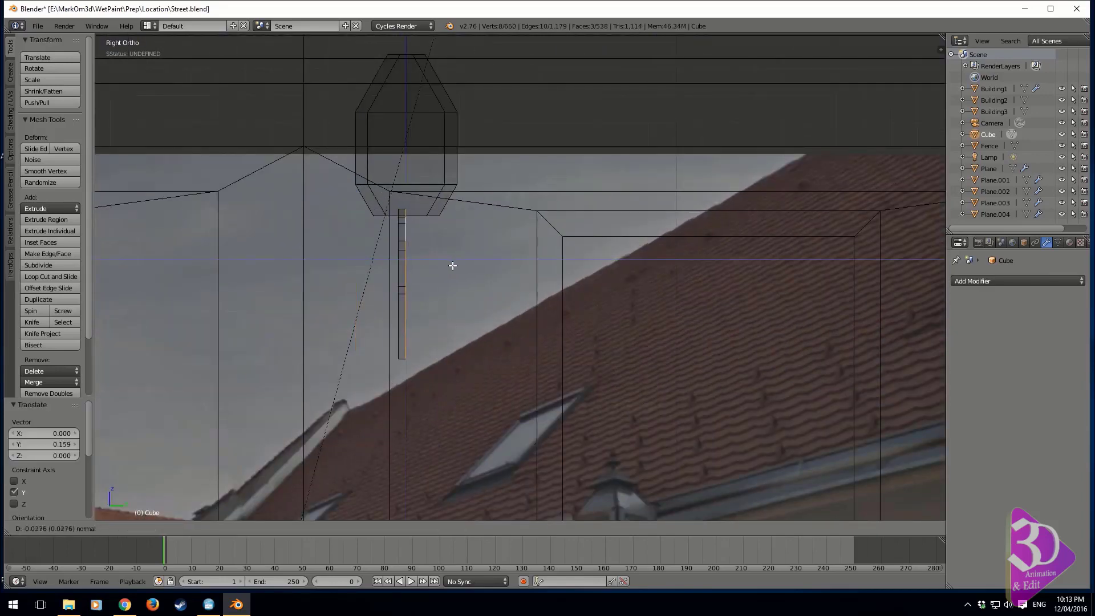
pyautogui.click(462, 268)
pyautogui.press('z')
pyautogui.moveTo(462, 269)
pyautogui.mouseDown(button='middle')
pyautogui.moveTo(535, 288)
pyautogui.moveTo(540, 302)
pyautogui.mouseUp(button='middle')
pyautogui.scroll(-3, 535, 288)
pyautogui.press('a')
pyautogui.press('a')
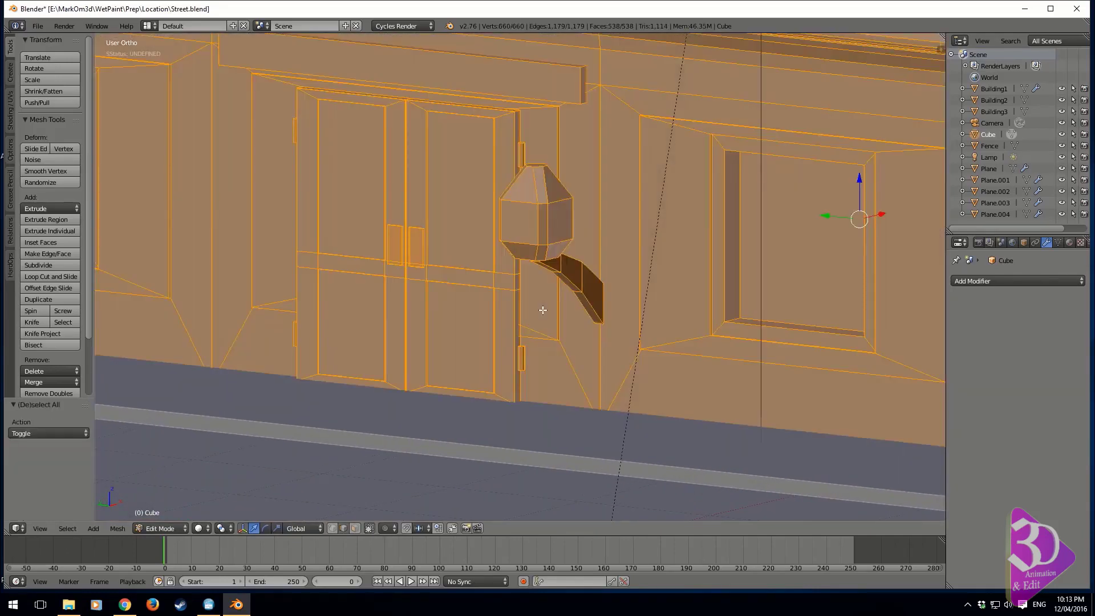
pyautogui.hotkey('ctrl', 'n')
# Select the complete lantern and its bracket and move them together close to the building's facade.
pyautogui.scroll(-2, 549, 291)
pyautogui.moveTo(599, 264); pyautogui.dragTo(558, 282, button='middle')
pyautogui.rightClick(503, 258)
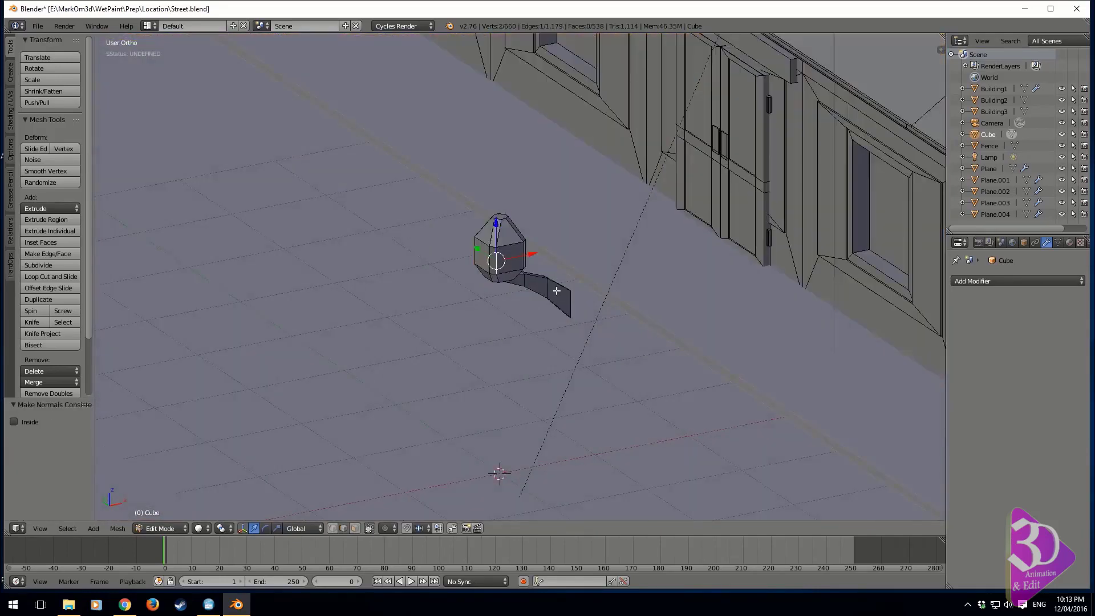
pyautogui.keyDown('shift'); pyautogui.rightClick(556, 291); pyautogui.keyUp('shift')
pyautogui.hotkey('ctrl', 'l')
pyautogui.press('KP_1')
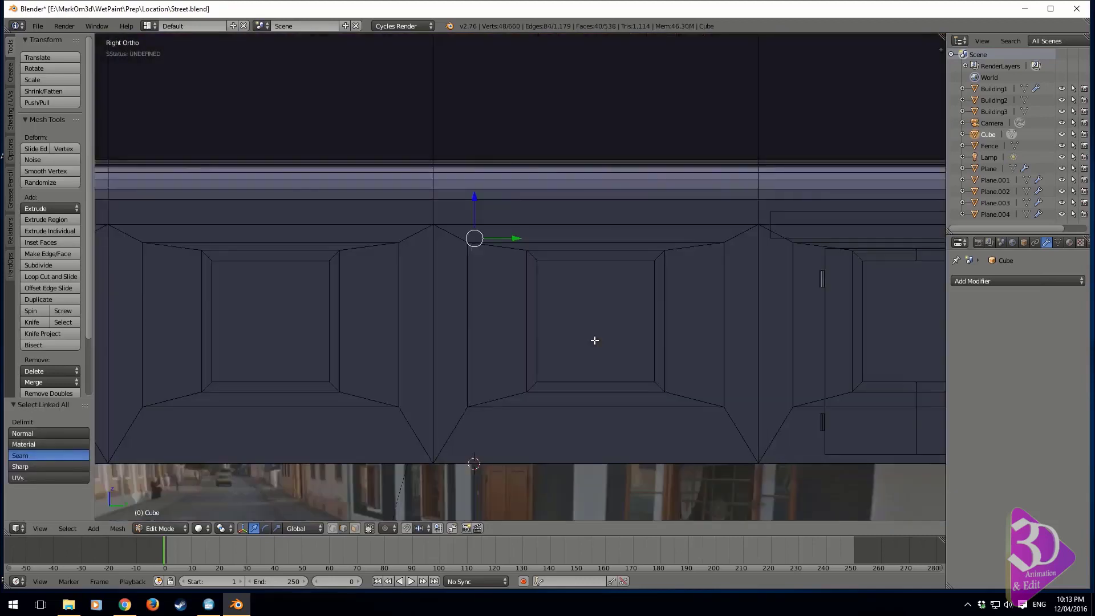
pyautogui.press('z')
pyautogui.press('g')
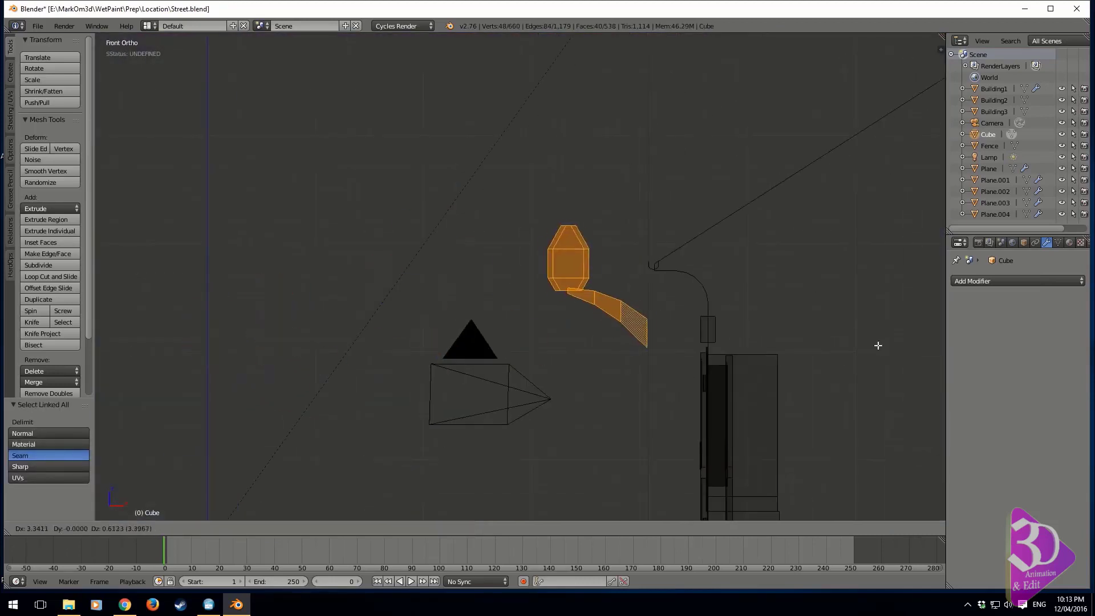
pyautogui.click(939, 342)
# Scale the lantern and bracket by 0.739 and move them 0.185 along X and -0.206 along Z against the sign panel.
pyautogui.press('s')
pyautogui.click(771, 295)
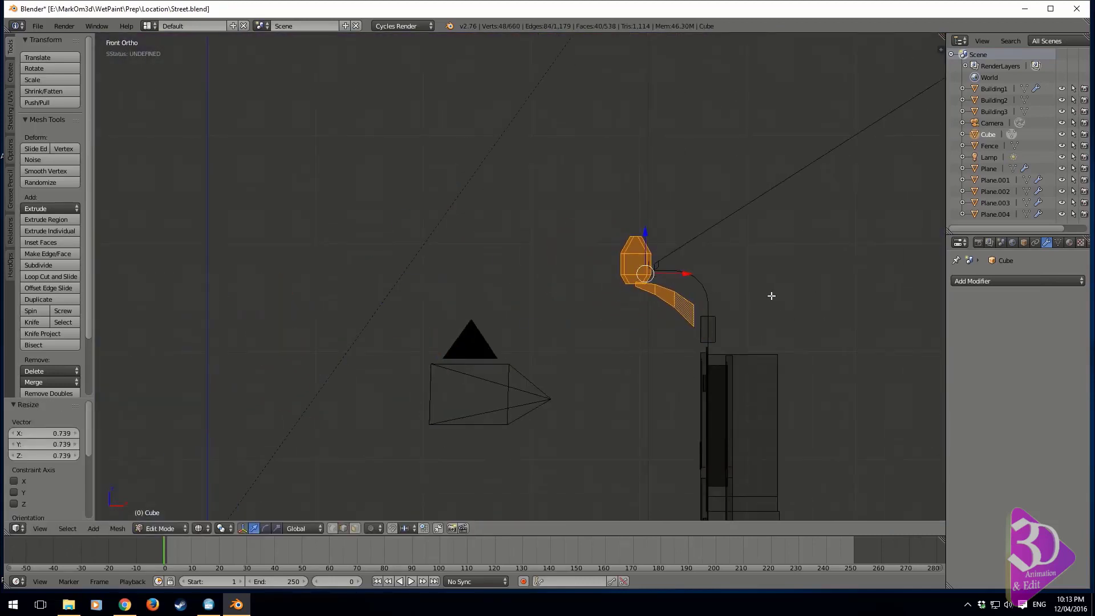
pyautogui.press('g')
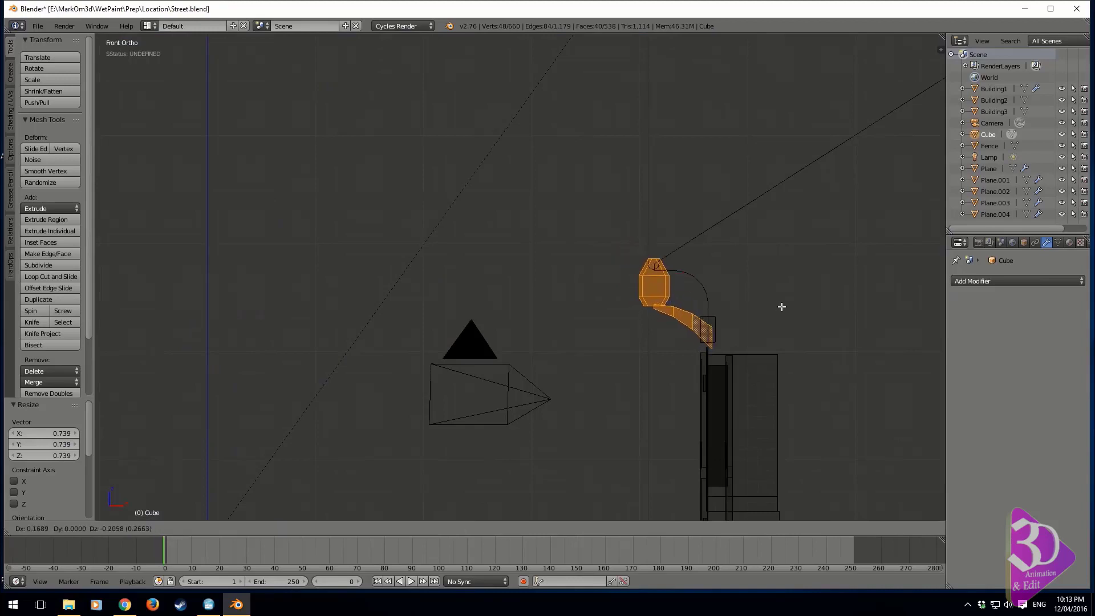
pyautogui.click(783, 307)
# Scale down only the lantern body and move it -0.142 along Z onto the bracket's inner end.
pyautogui.scroll(3, 782, 307)
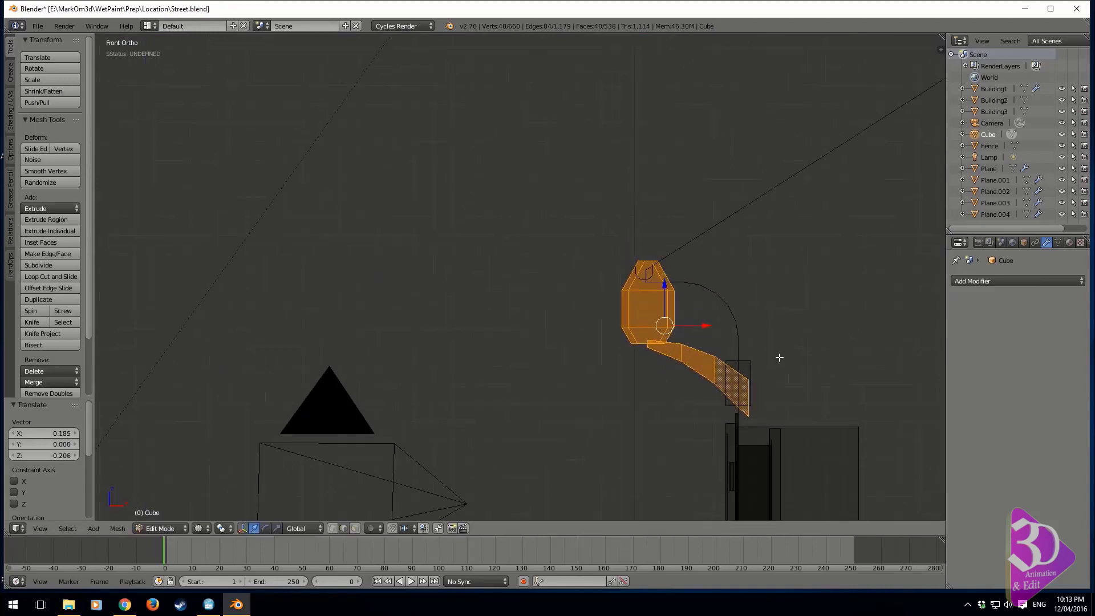
pyautogui.scroll(2, 665, 292)
pyautogui.rightClick(684, 346)
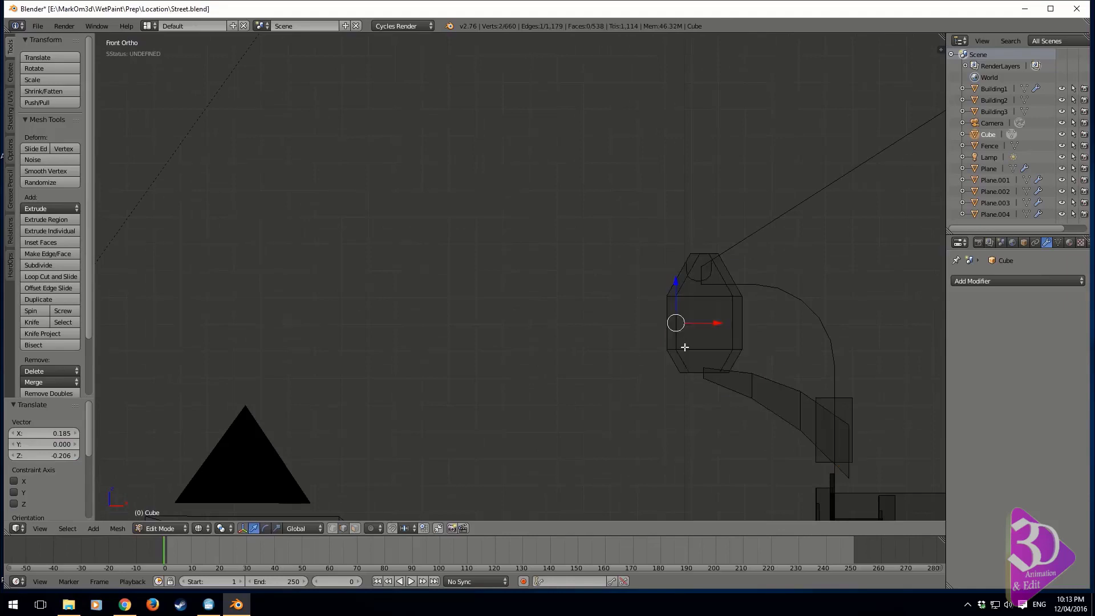
pyautogui.hotkey('ctrl', 'l')
pyautogui.press('s')
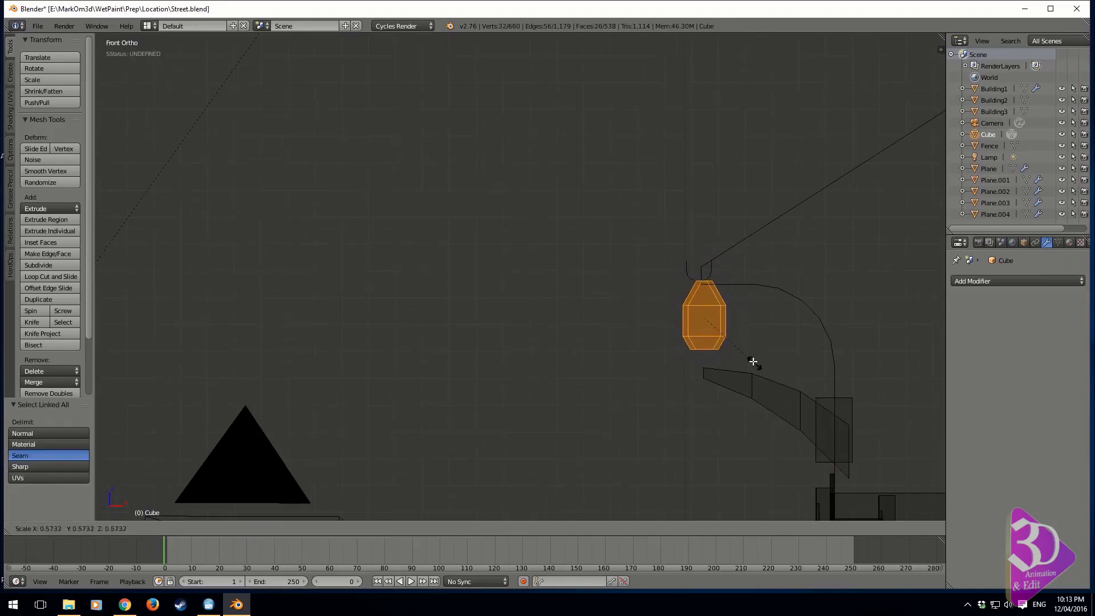
pyautogui.click(711, 279)
pyautogui.moveTo(703, 278); pyautogui.dragTo(704, 316)
# Scale the lantern body up by 1.238 on the bracket.
pyautogui.press('z')
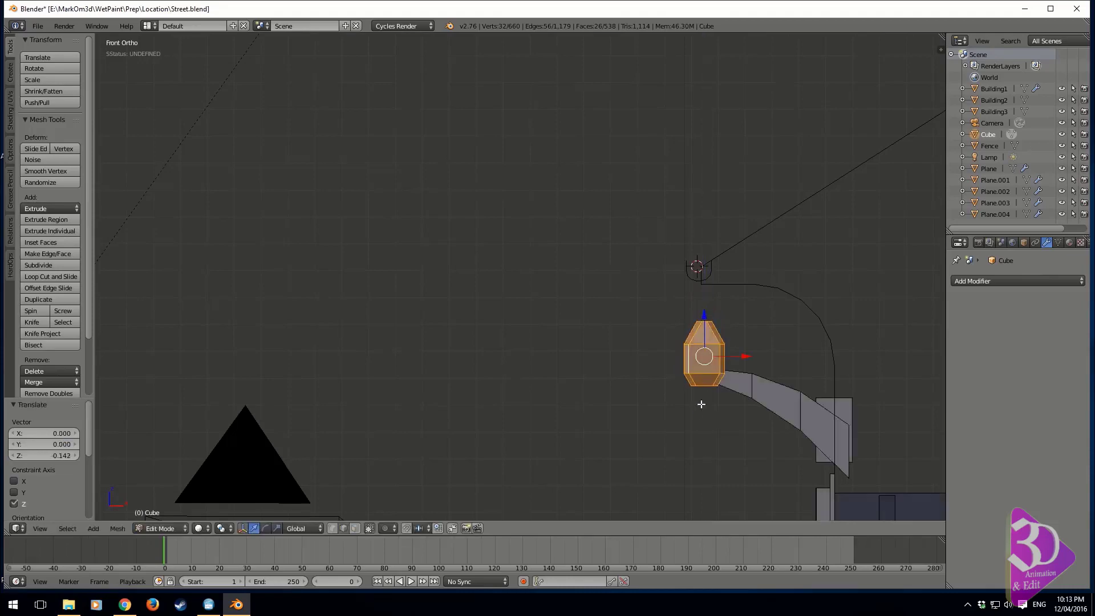
pyautogui.moveTo(697, 413); pyautogui.dragTo(787, 428, button='middle')
pyautogui.press('s')
pyautogui.click(815, 438)
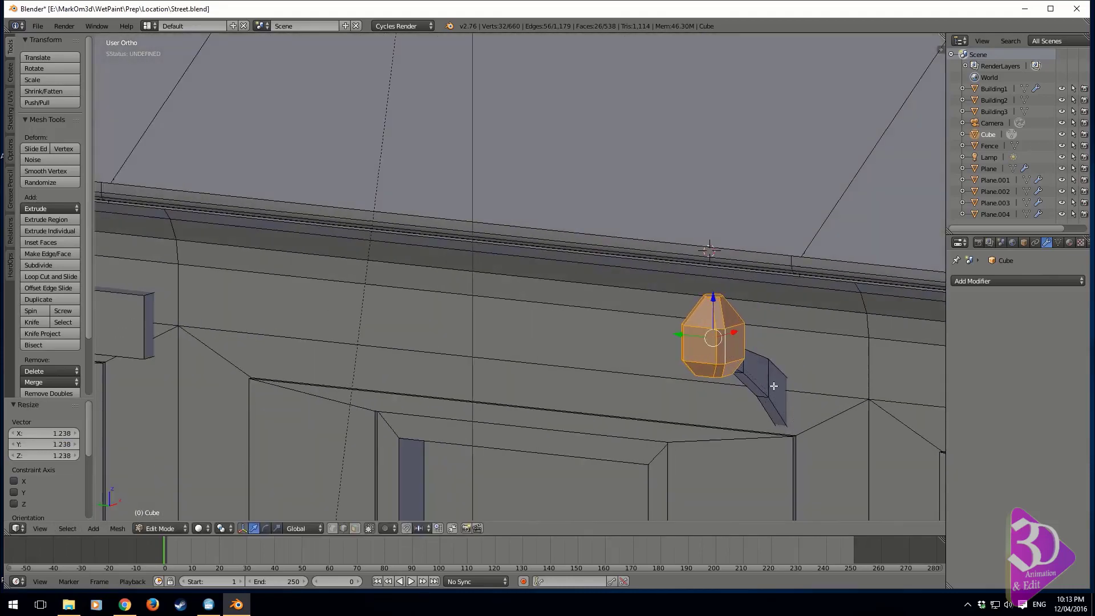
# Select the lantern with its bracket and move them 2.718 along Y to the sign panel's near end, adjusting by -0.007 Y and 0.051 Z.
pyautogui.keyDown('shift'); pyautogui.rightClick(770, 383); pyautogui.keyUp('shift')
pyautogui.hotkey('ctrl', 'l')
pyautogui.press('KP_3')
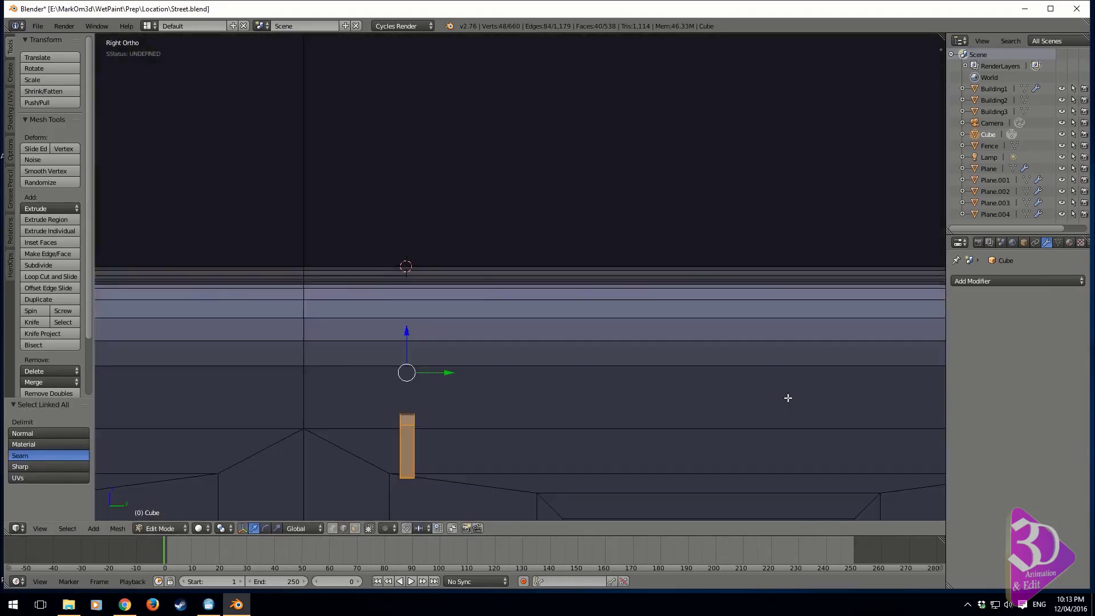
pyautogui.press('ctrl+KP_1')
pyautogui.press('ctrl+KP_3')
pyautogui.press('z')
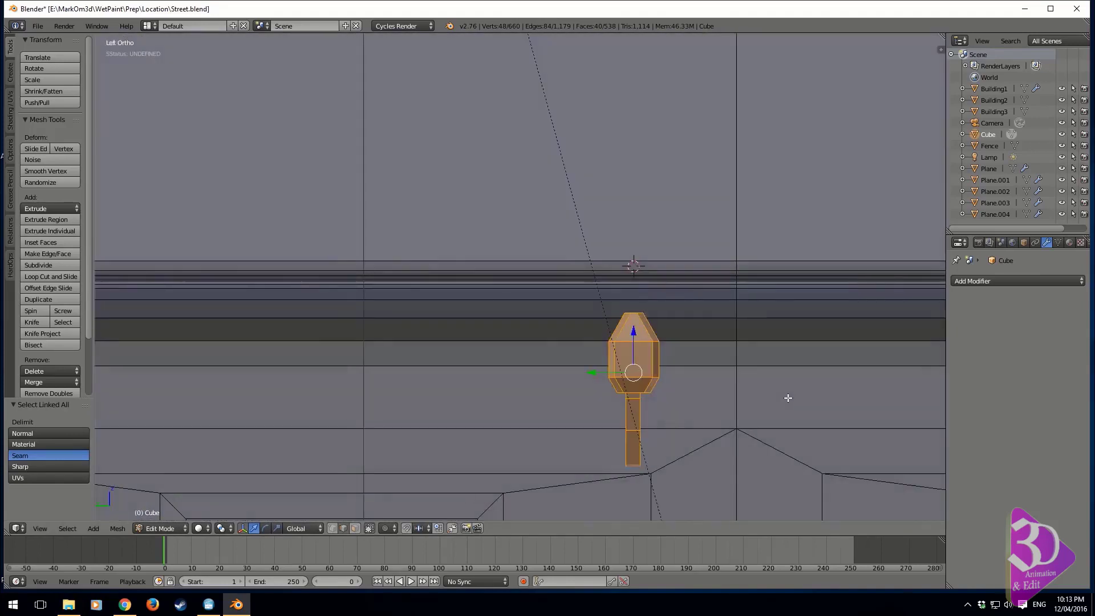
pyautogui.scroll(-3, 685, 367)
pyautogui.moveTo(569, 297); pyautogui.dragTo(256, 289)
pyautogui.scroll(2, 257, 289)
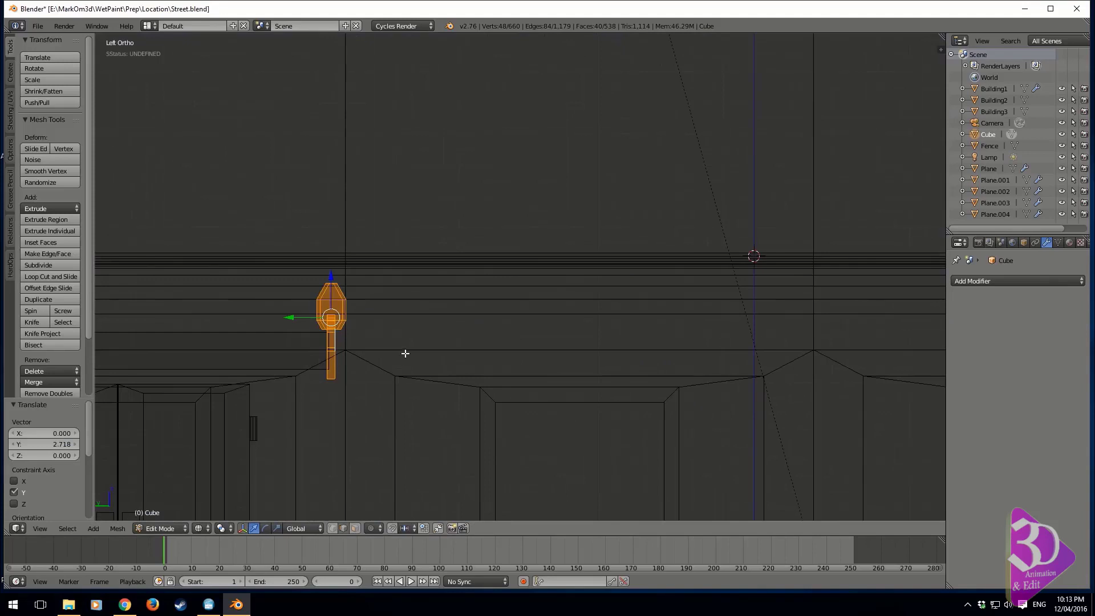
pyautogui.press('g')
pyautogui.click(406, 345)
# Duplicate the lantern and bracket 2.858 along Y to the opposite end of the sign panel.
pyautogui.scroll(-2, 460, 344)
pyautogui.keyDown('shift'); pyautogui.moveTo(460, 345); pyautogui.dragTo(694, 333, button='middle'); pyautogui.keyUp('shift')
pyautogui.scroll(-2, 693, 332)
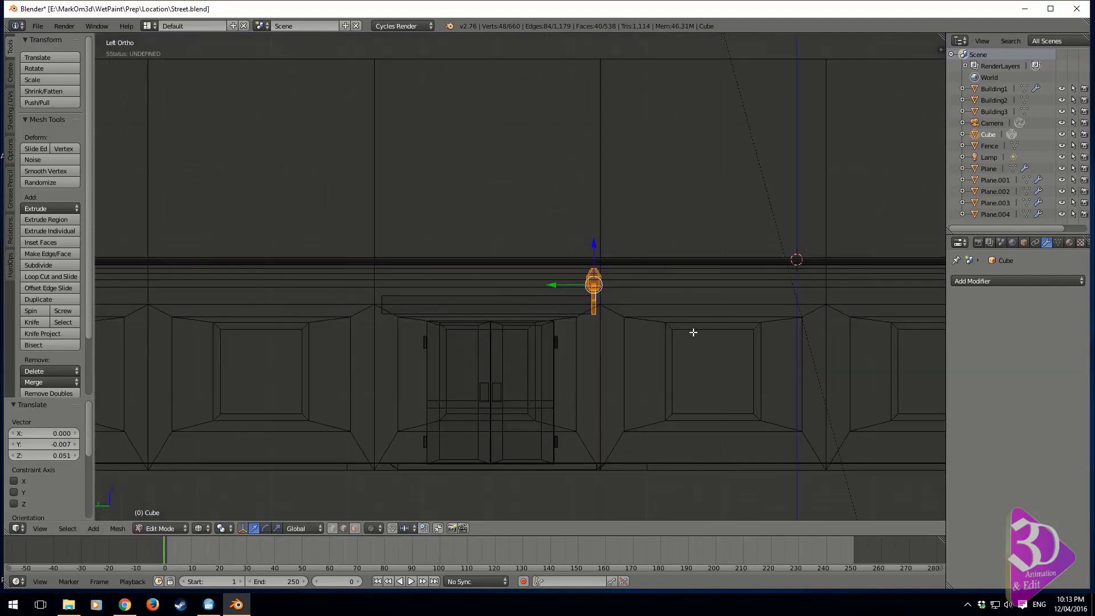
pyautogui.hotkey('shift', 'd')
pyautogui.press('y')
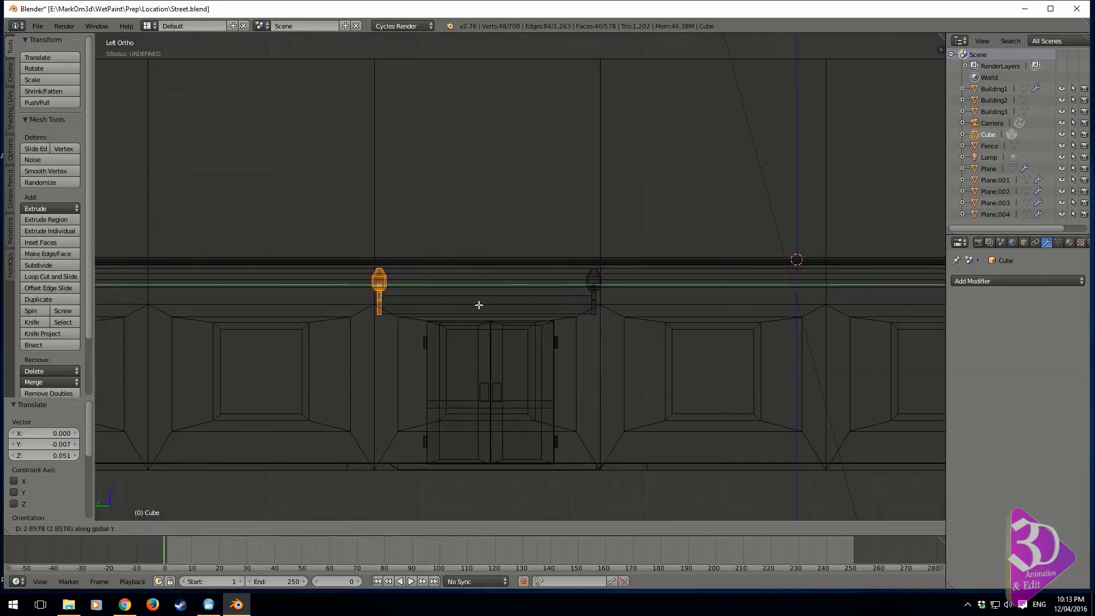
pyautogui.click(479, 306)
# Select both lantern bodies without their brackets and apply Shrink/Fatten with an offset of -0.030.
pyautogui.moveTo(479, 305); pyautogui.dragTo(428, 329, button='middle')
pyautogui.press('z')
pyautogui.moveTo(541, 312)
pyautogui.mouseDown(button='middle')
pyautogui.moveTo(498, 318)
pyautogui.moveTo(511, 315)
pyautogui.mouseUp(button='middle')
pyautogui.scroll(5, 641, 305)
pyautogui.scroll(2, 636, 322)
pyautogui.rightClick(653, 312)
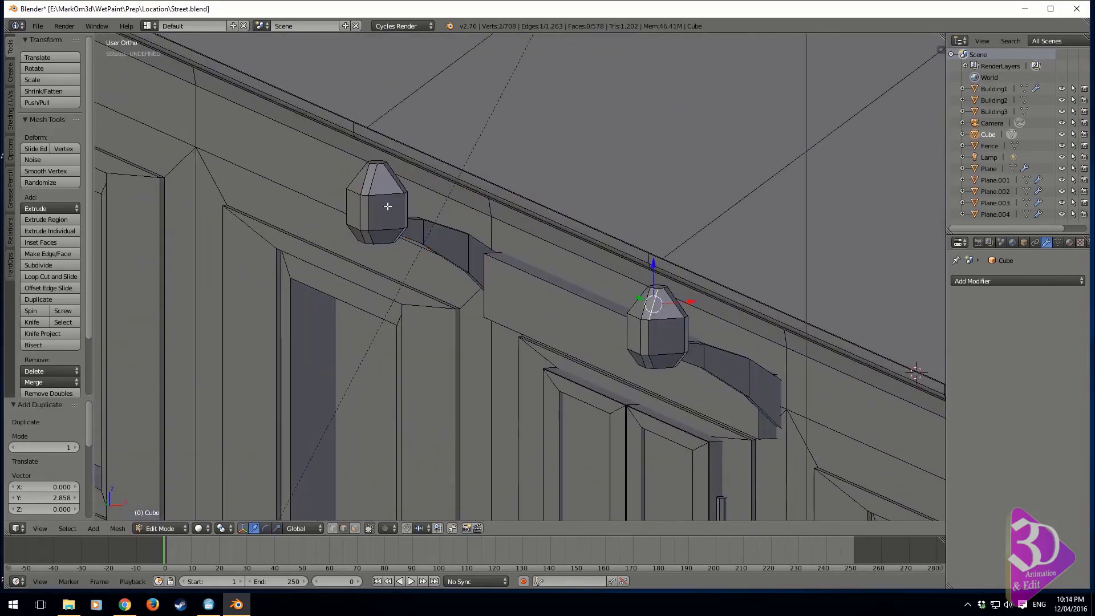
pyautogui.keyDown('shift'); pyautogui.rightClick(438, 234); pyautogui.keyUp('shift')
pyautogui.hotkey('ctrl', 'l')
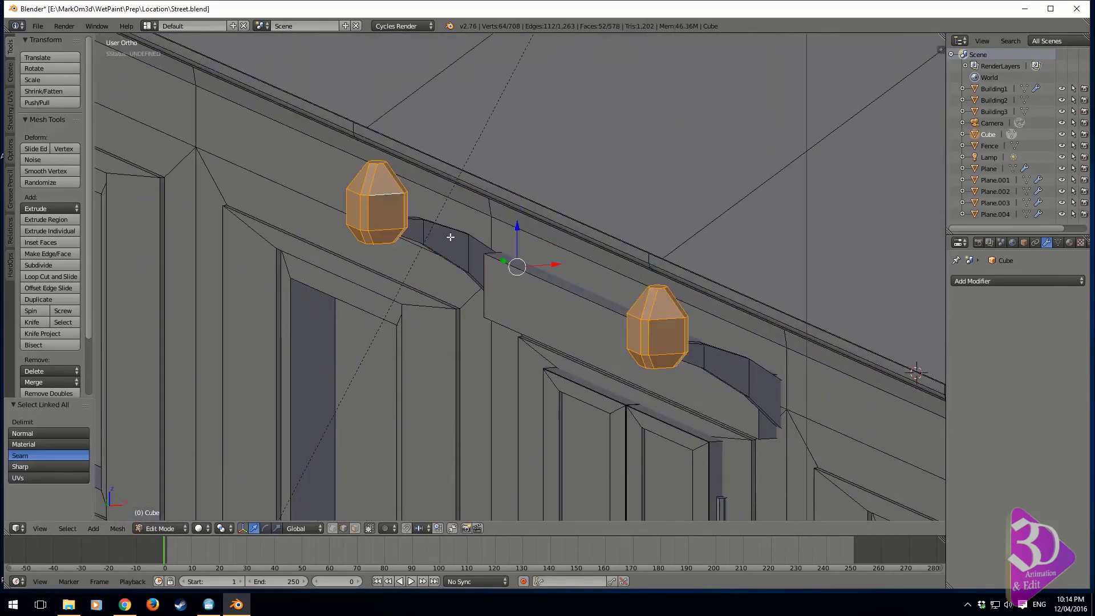
pyautogui.hotkey('shift', 's')
pyautogui.hotkey('alt', 's')
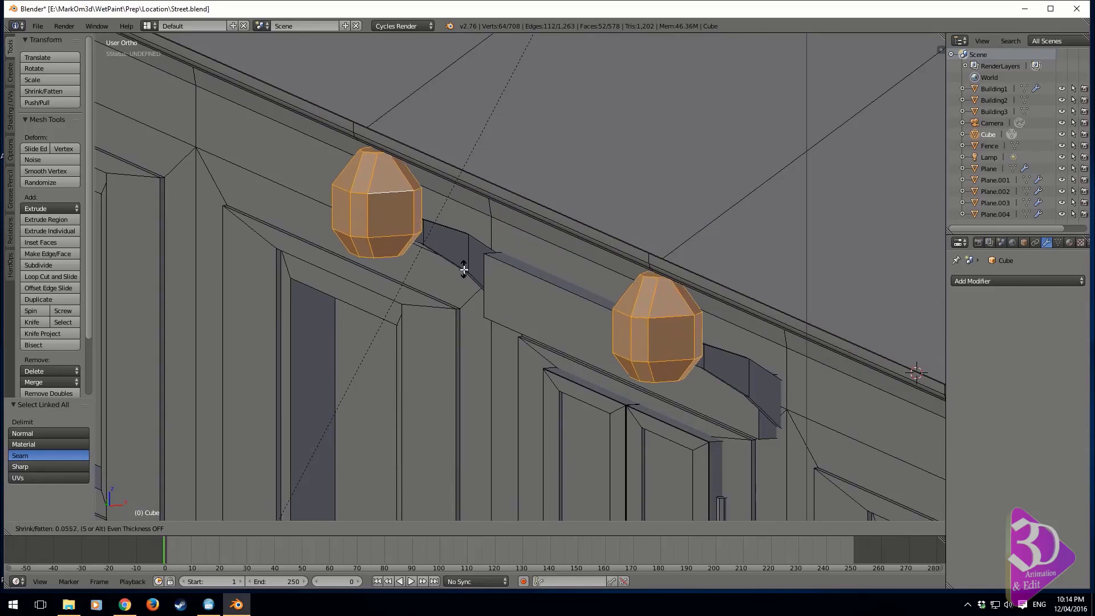
pyautogui.click(460, 267)
pyautogui.moveTo(457, 271); pyautogui.dragTo(583, 292, button='middle')
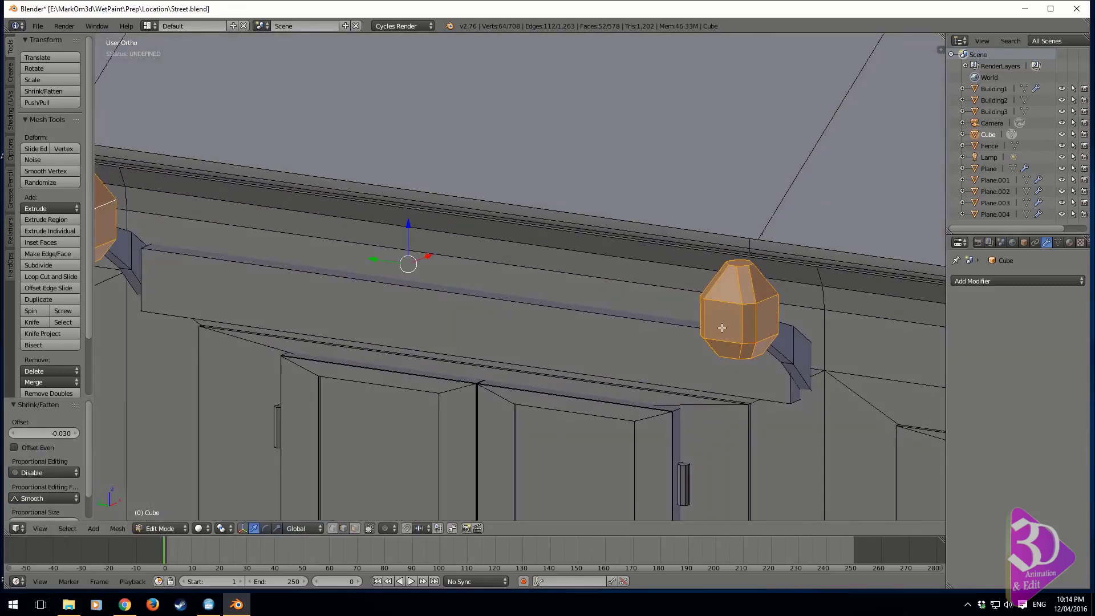
pyautogui.rightClick(747, 325)
pyautogui.hotkey('ctrl', 'l')
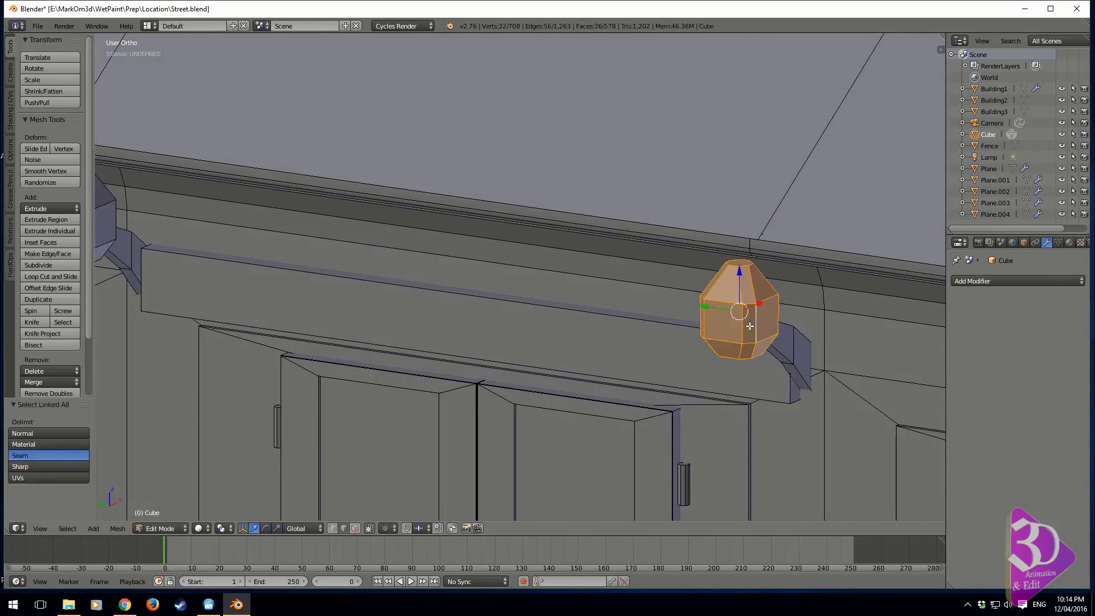
pyautogui.click(222, 529)
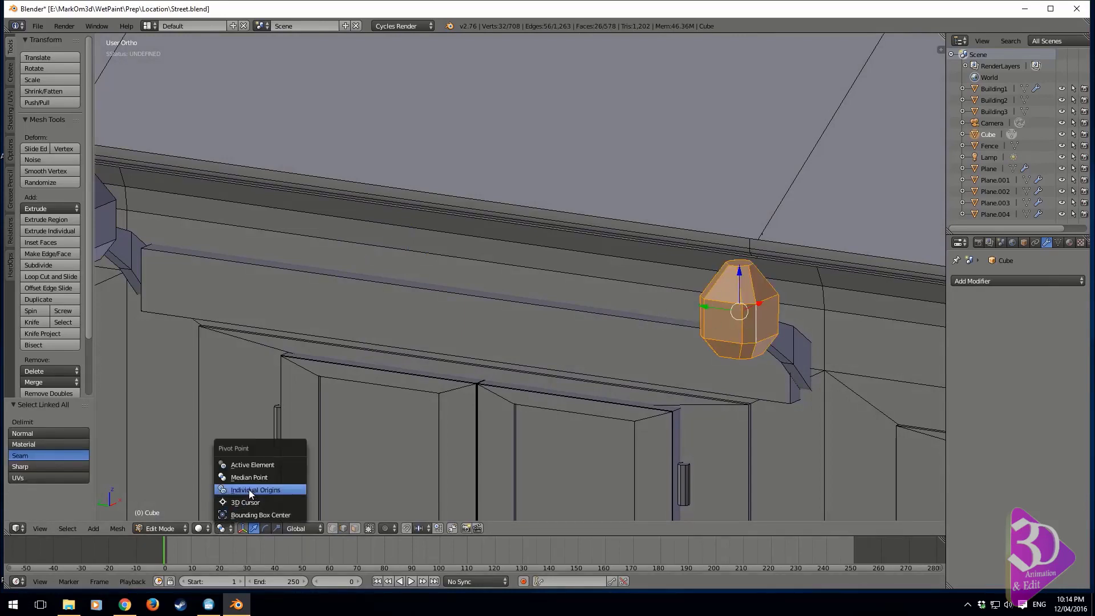
pyautogui.moveTo(735, 389); pyautogui.dragTo(695, 395, button='middle')
pyautogui.scroll(2, 696, 395)
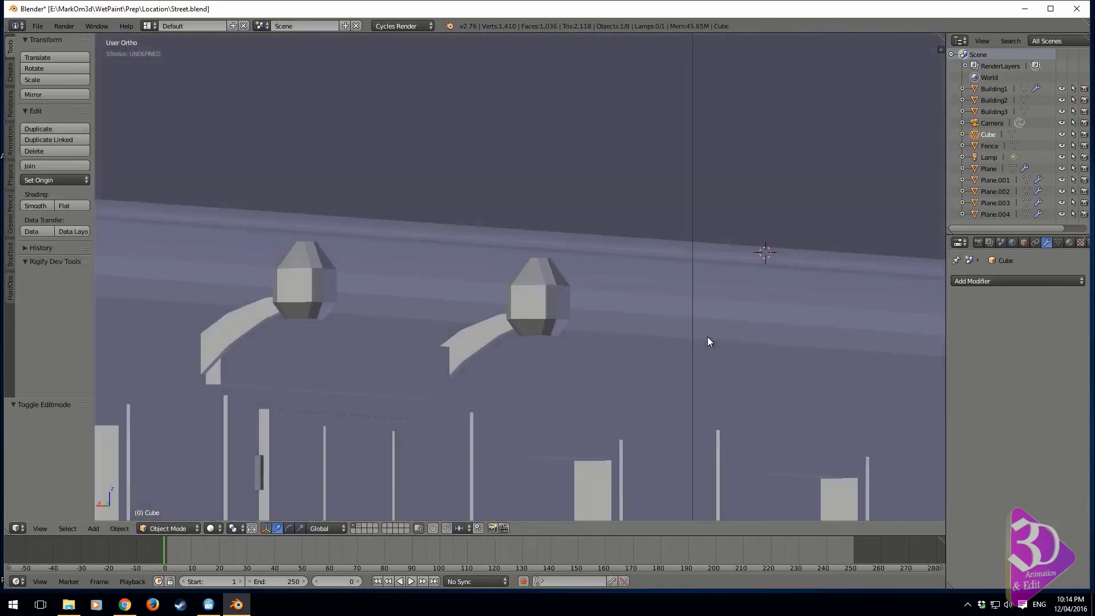
pyautogui.scroll(-3, 673, 342)
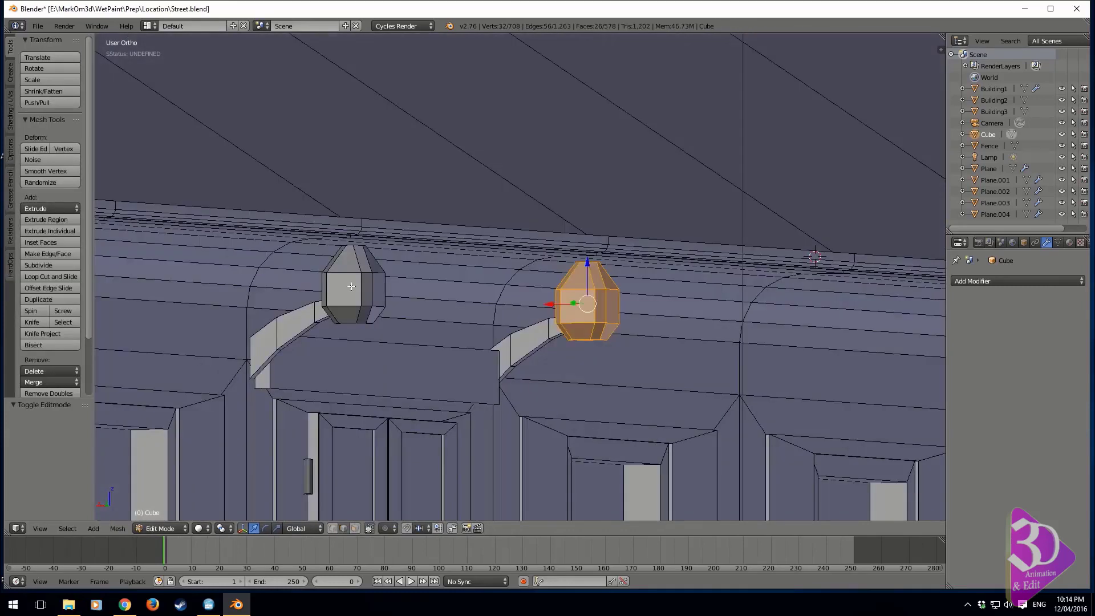
pyautogui.rightClick(372, 289)
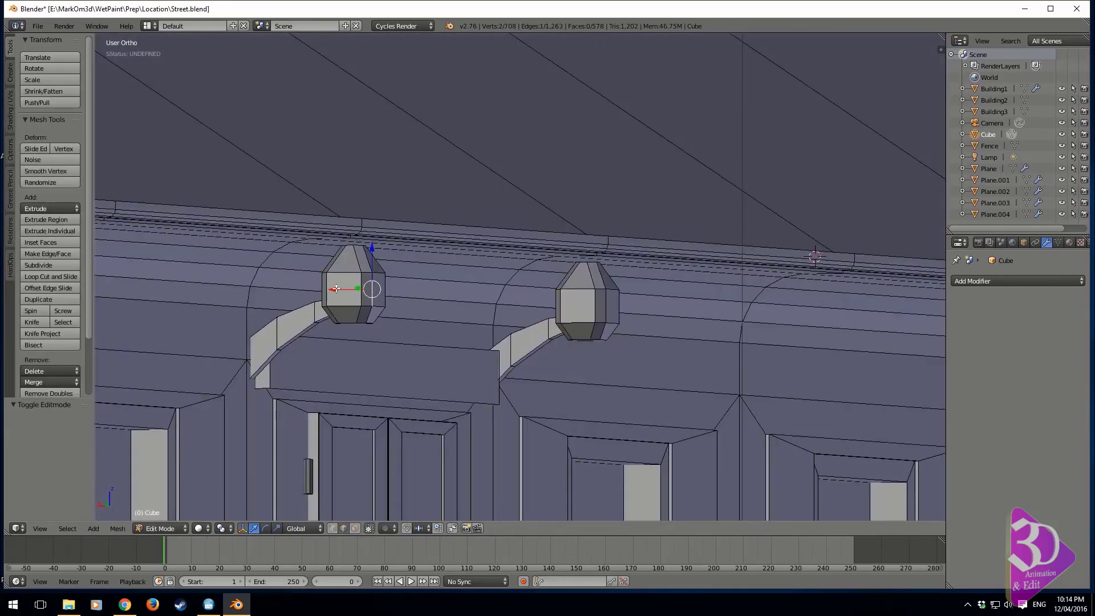
# Select the whole sign panel above the double doors and move it 0.052 along X toward the wall.
pyautogui.moveTo(492, 330); pyautogui.dragTo(399, 387, button='middle')
pyautogui.rightClick(390, 362)
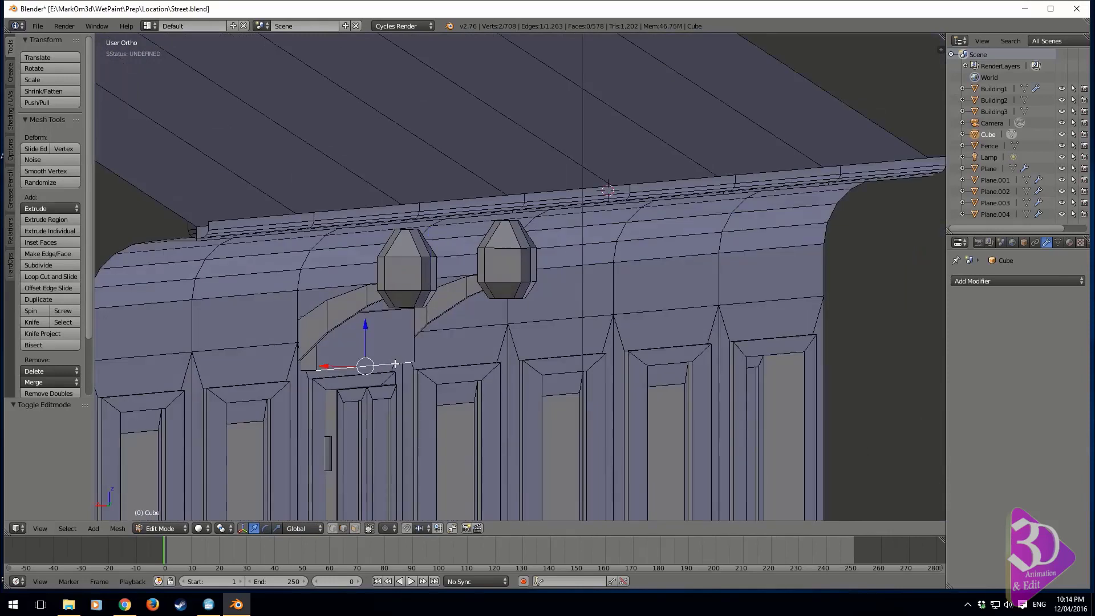
pyautogui.hotkey('ctrl', 'l')
pyautogui.press('g')
pyautogui.press('x')
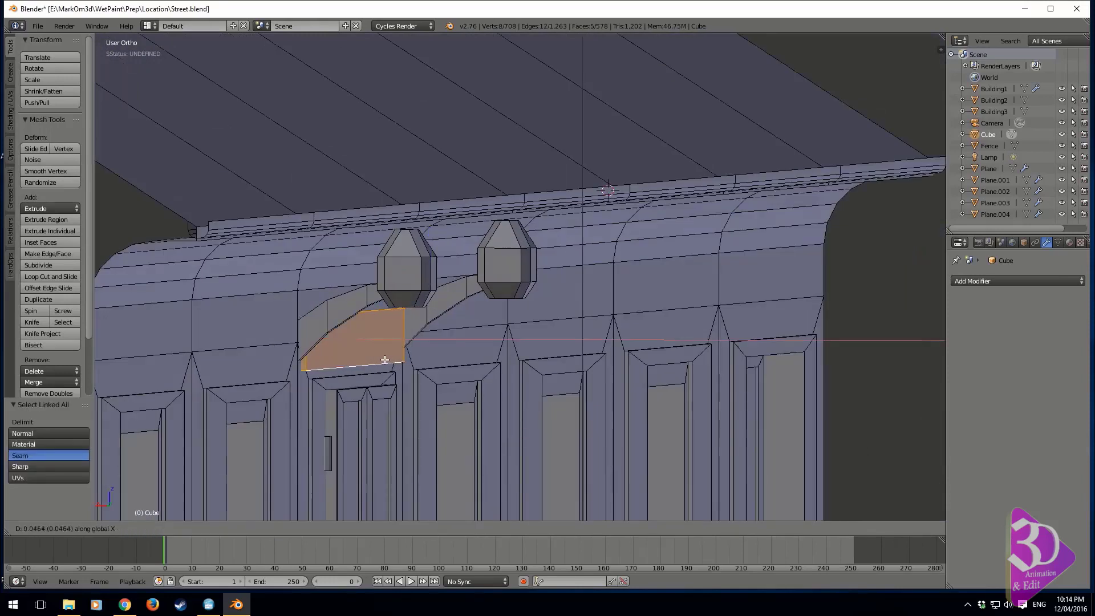
pyautogui.click(385, 359)
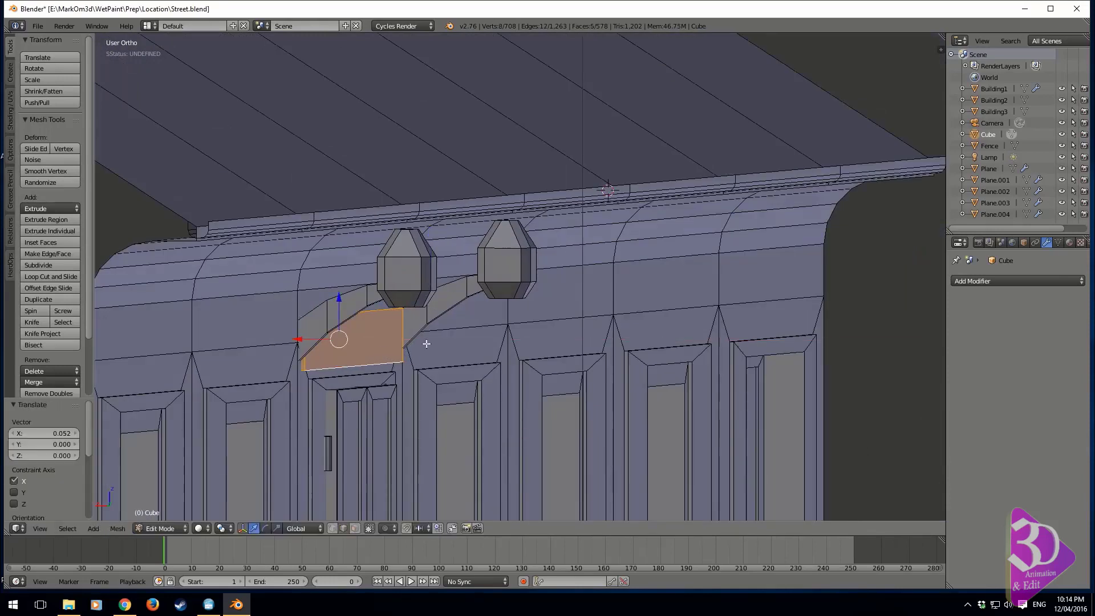
# Select the wall face above the double doors at the building's far end and duplicate it -3.579 along X.
pyautogui.keyDown('shift'); pyautogui.moveTo(426, 343); pyautogui.dragTo(296, 350, button='middle'); pyautogui.keyUp('shift')
pyautogui.rightClick(651, 288)
pyautogui.moveTo(651, 289); pyautogui.dragTo(506, 354, button='middle')
pyautogui.keyDown('shift'); pyautogui.moveTo(742, 342); pyautogui.dragTo(196, 362, button='middle'); pyautogui.keyUp('shift')
pyautogui.scroll(-4, 710, 325)
pyautogui.scroll(-1, 710, 325)
pyautogui.keyDown('shift'); pyautogui.moveTo(710, 325); pyautogui.dragTo(348, 392, button='middle'); pyautogui.keyUp('shift')
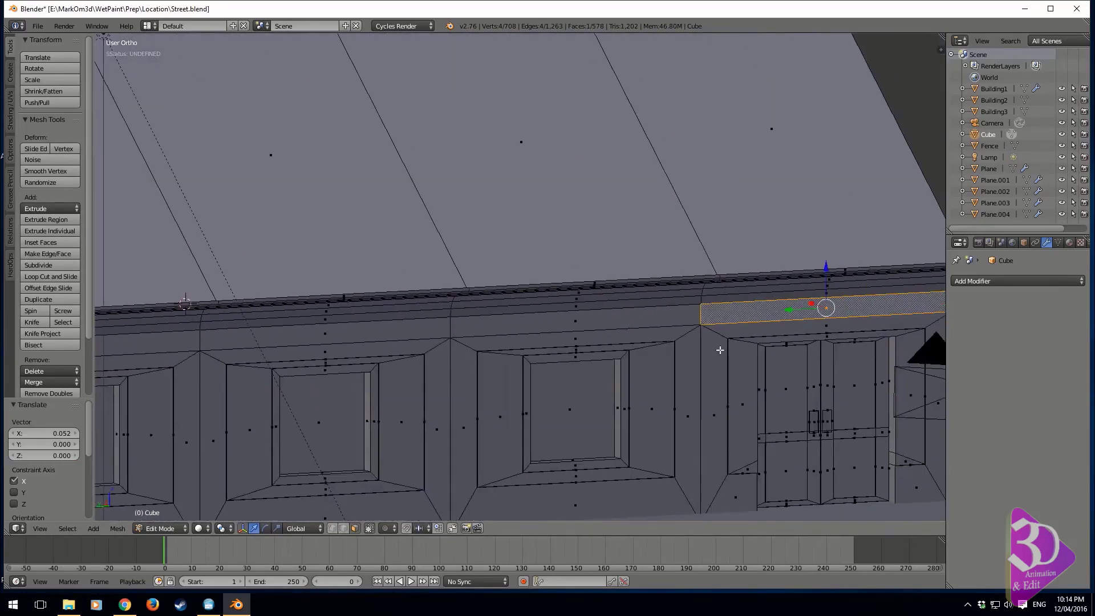
pyautogui.scroll(-2, 719, 350)
pyautogui.keyDown('shift'); pyautogui.moveTo(769, 349); pyautogui.dragTo(631, 414, button='middle'); pyautogui.keyUp('shift')
pyautogui.hotkey('shift', 'd')
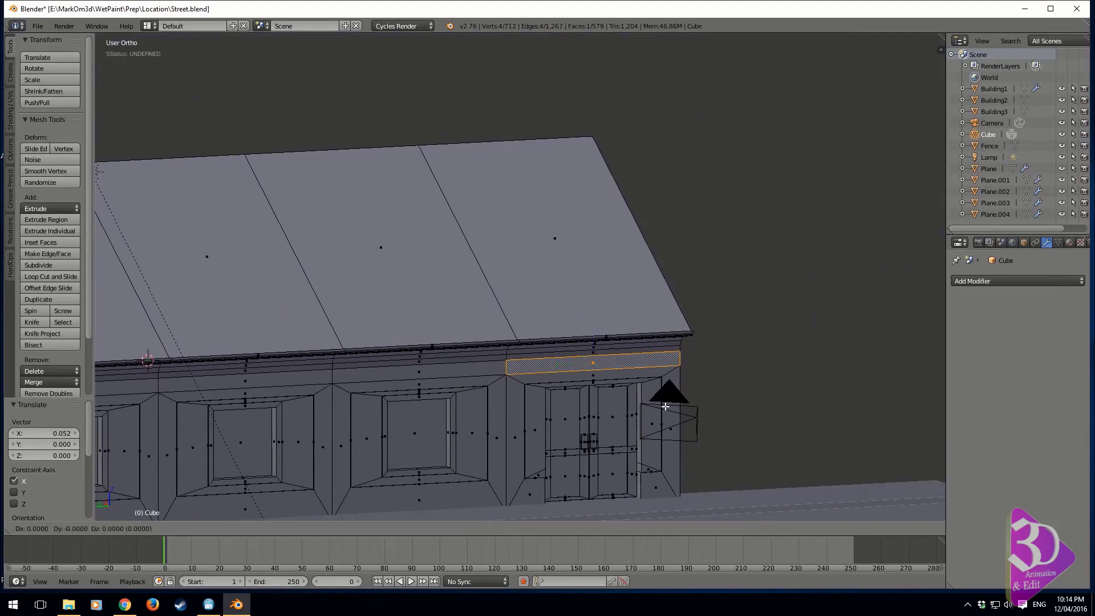
pyautogui.click(715, 442)
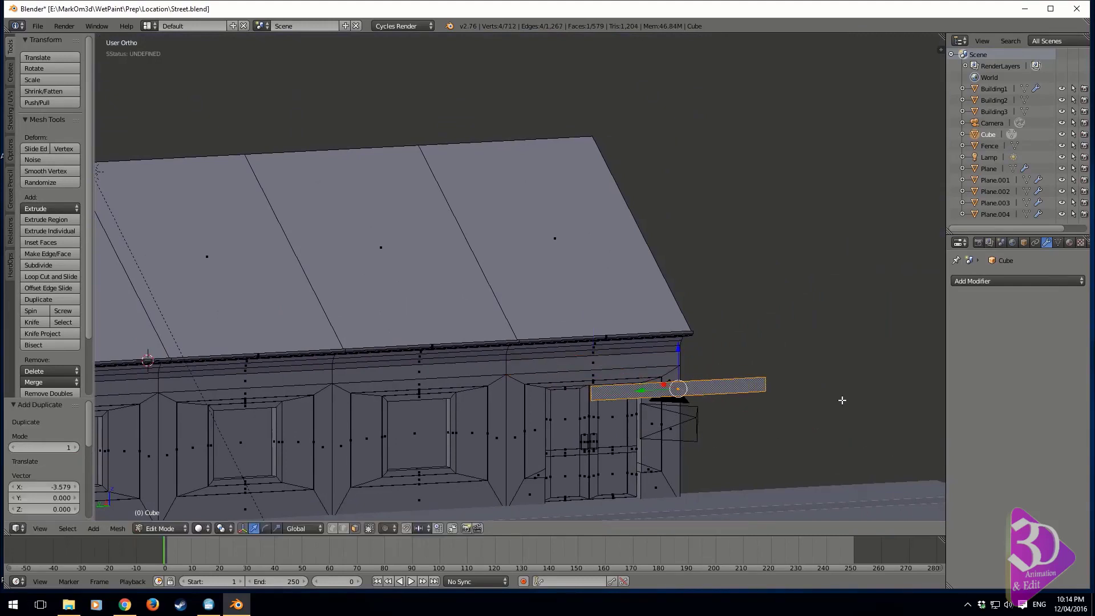
pyautogui.press('e')
pyautogui.rightClick(840, 417)
pyautogui.hotkey('ctrl', 'z')
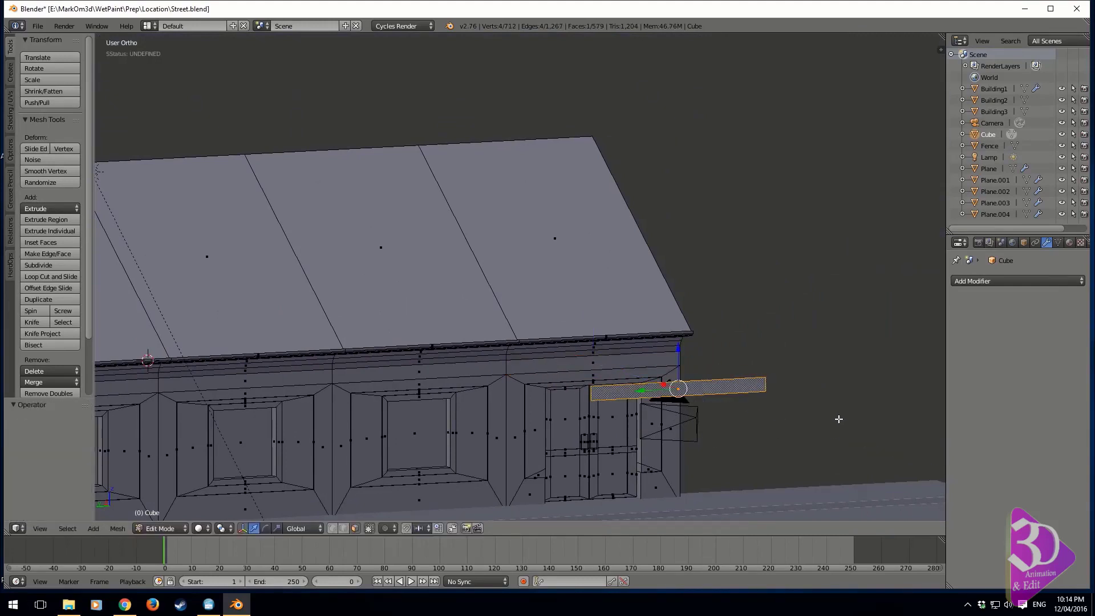
# Shrink the duplicated face along Y to about 0.15, and scale it uniformly by 2.313 into a small sign plate.
pyautogui.press('s')
pyautogui.press('y')
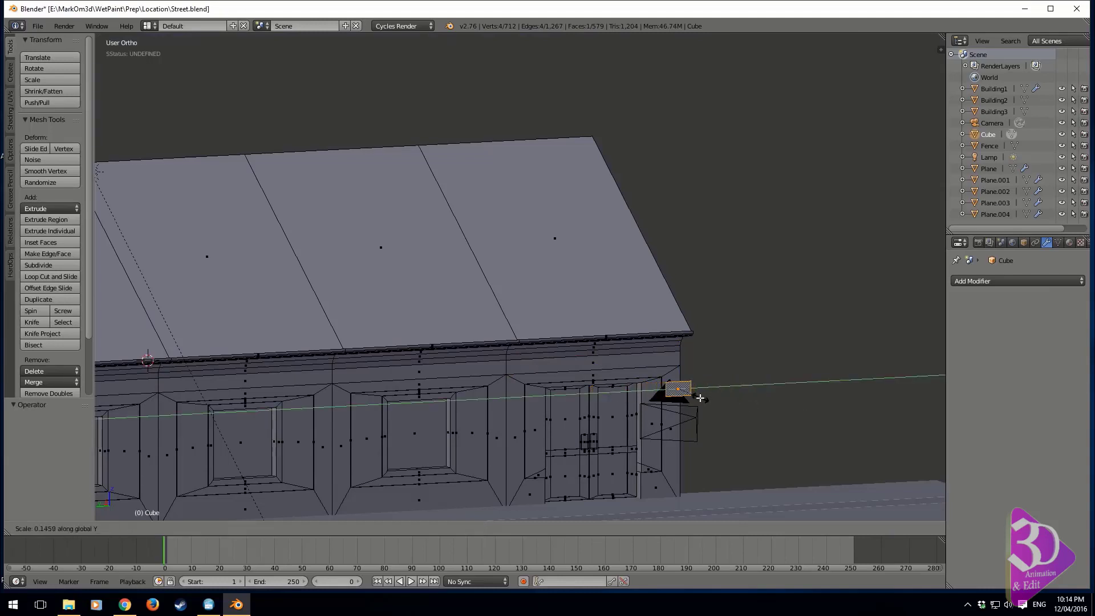
pyautogui.click(691, 398)
pyautogui.press('s')
pyautogui.click(751, 472)
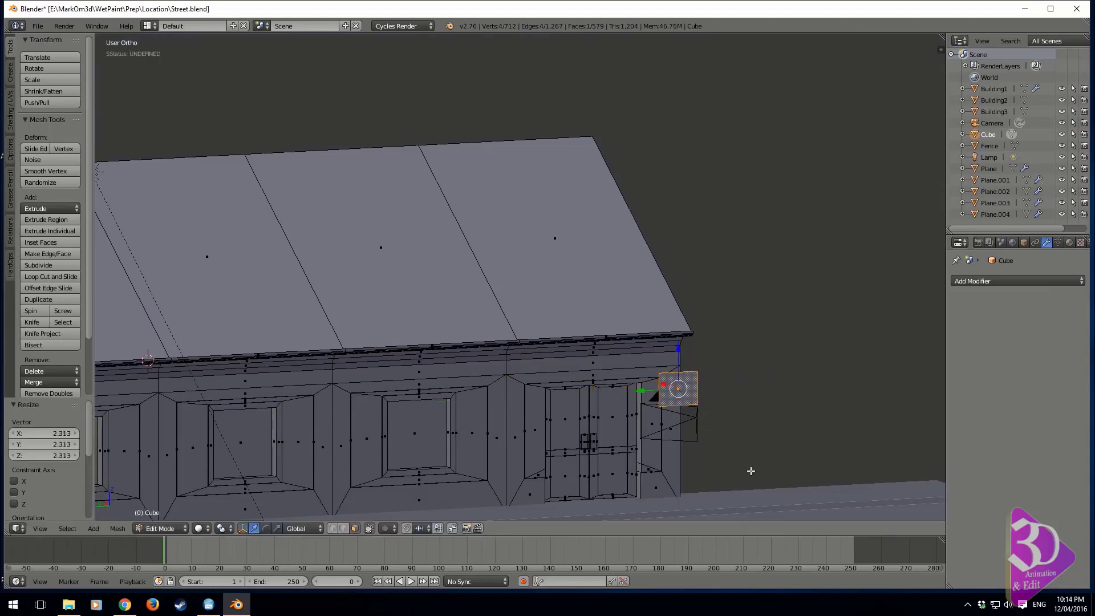
# Rotate the sign plate 90° about Z and extrude it -0.035 along Y for thickness.
pyautogui.keyDown('shift'); pyautogui.moveTo(662, 403); pyautogui.dragTo(576, 437, button='middle'); pyautogui.keyUp('shift')
pyautogui.write('rz90')
pyautogui.press('Return')
pyautogui.scroll(2, 576, 437)
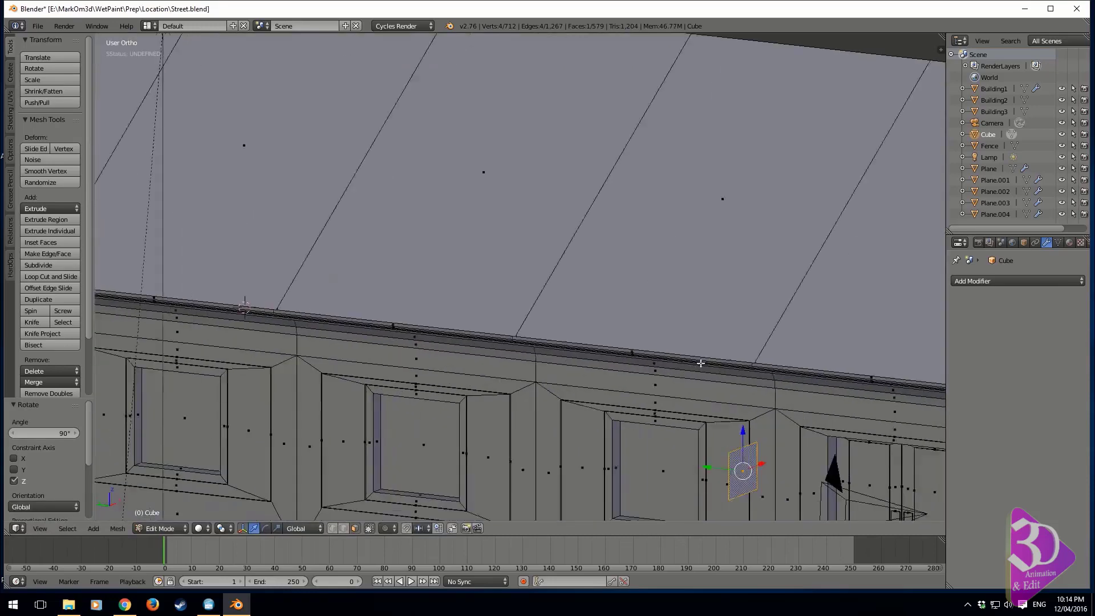
pyautogui.scroll(3, 575, 386)
pyautogui.keyDown('shift'); pyautogui.moveTo(793, 474); pyautogui.dragTo(535, 422, button='middle'); pyautogui.keyUp('shift')
pyautogui.press('e')
pyautogui.click(579, 390)
pyautogui.scroll(2, 534, 422)
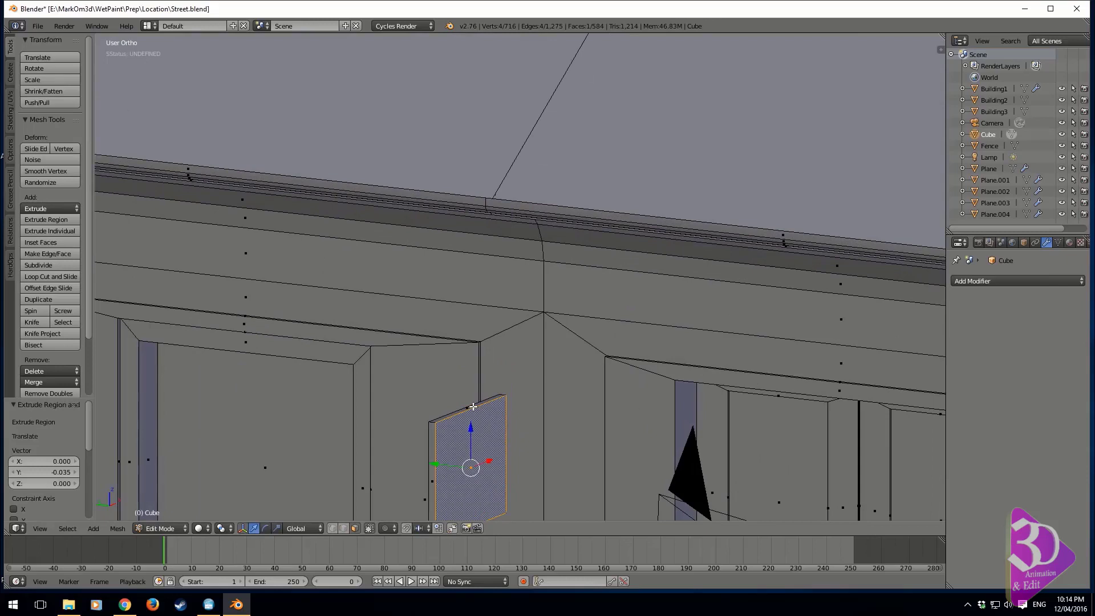
# Duplicate the sign's top face slightly upward along Z and extrude the copy 0.034 along Z into a thin bar.
pyautogui.rightClick(473, 406)
pyautogui.hotkey('shift', 'd')
pyautogui.press('z')
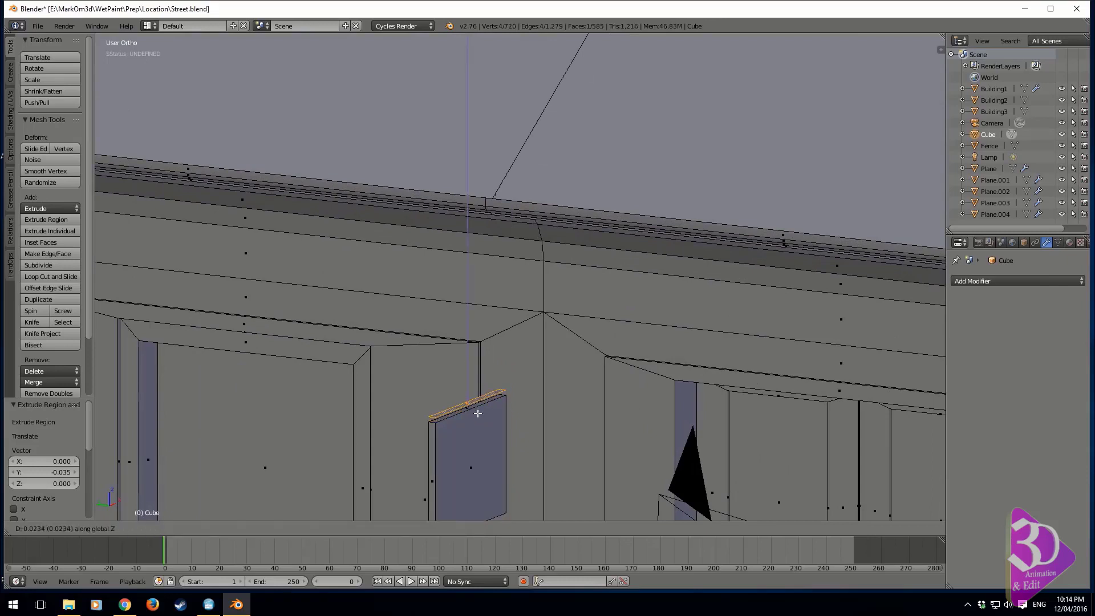
pyautogui.click(477, 412)
pyautogui.press('e')
pyautogui.click(477, 405)
pyautogui.keyDown('shift'); pyautogui.moveTo(513, 406); pyautogui.dragTo(395, 396, button='middle'); pyautogui.keyUp('shift')
pyautogui.keyDown('shift'); pyautogui.moveTo(633, 411); pyautogui.dragTo(598, 402, button='middle'); pyautogui.keyUp('shift')
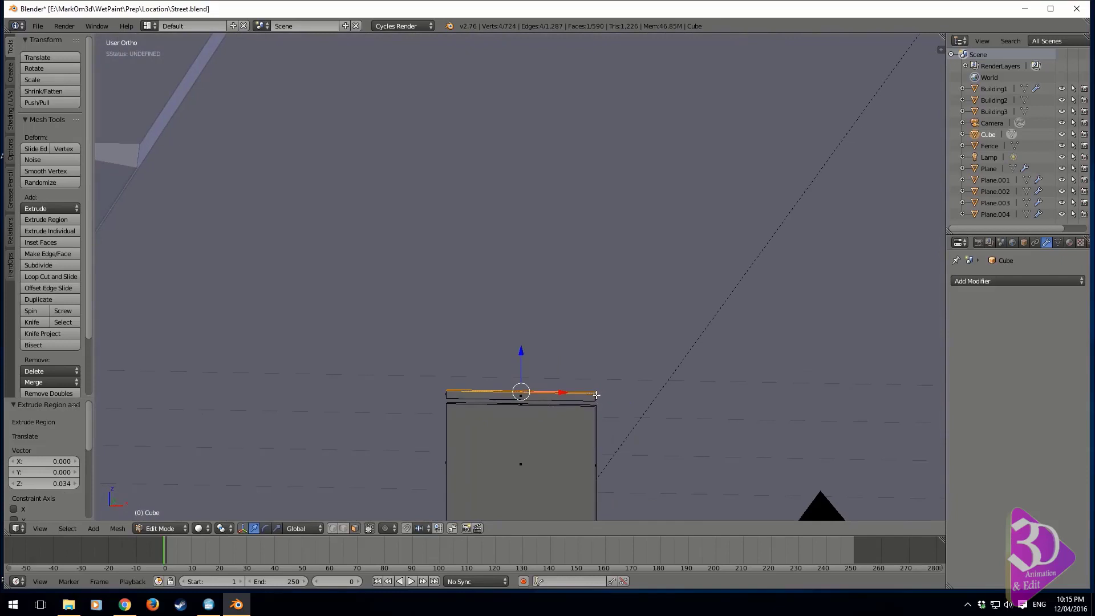
# Extend the wall-side end of the bar 0.530 along X and delete its end face.
pyautogui.click(596, 395)
pyautogui.moveTo(633, 394); pyautogui.dragTo(759, 401)
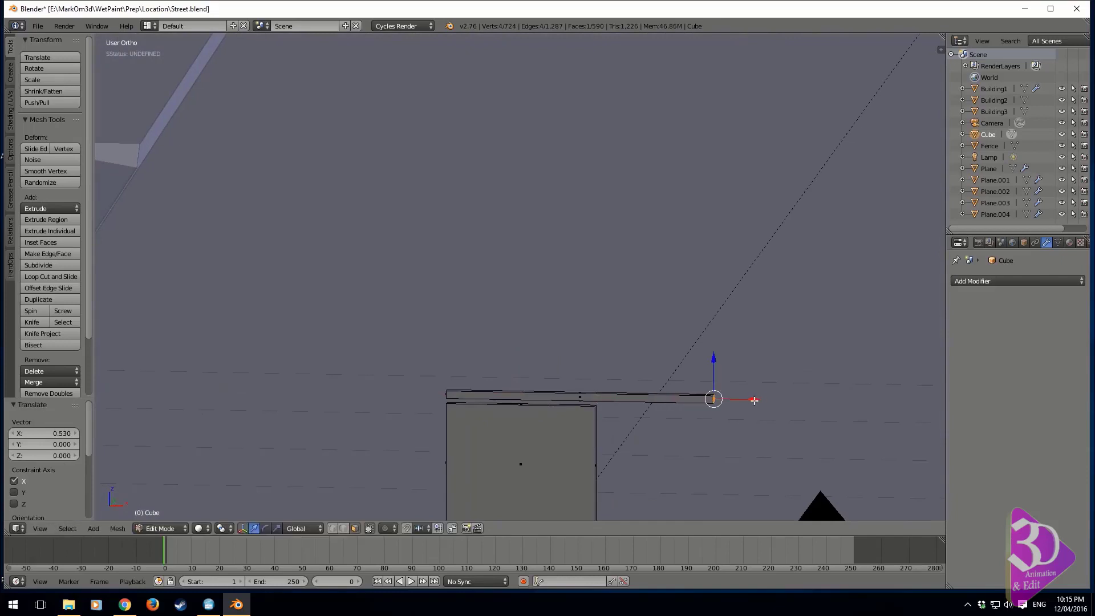
pyautogui.press('x')
pyautogui.click(744, 399)
# Select the whole hanging sign with its bar and move it 2.838 along X, -1.116 along Y and -0.266 along Z to the wall's end.
pyautogui.press('a')
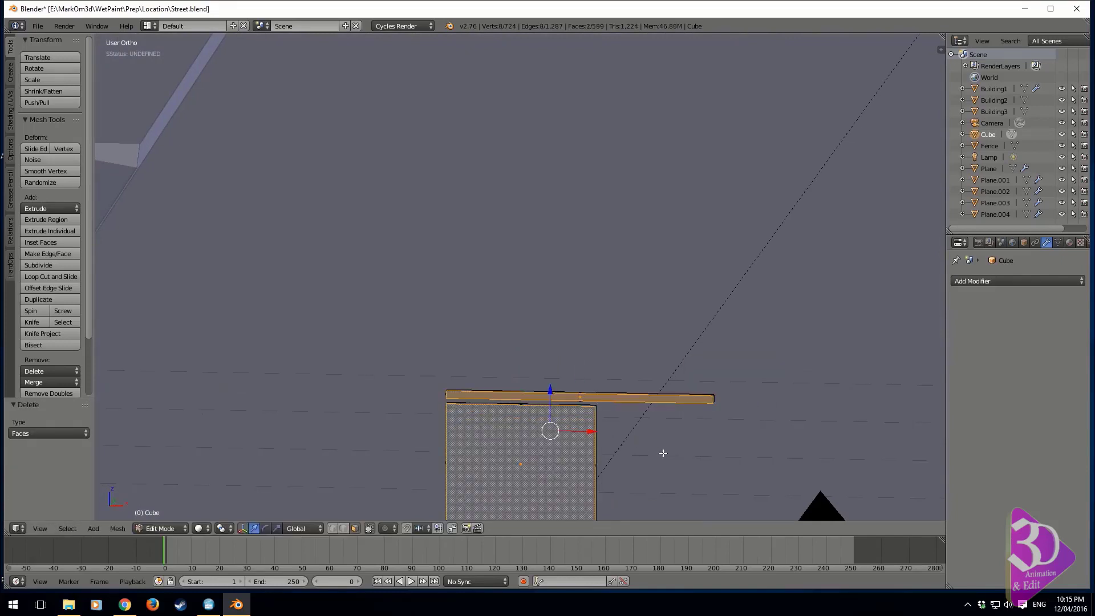
pyautogui.hotkey('ctrl', 'l')
pyautogui.press('KP_1')
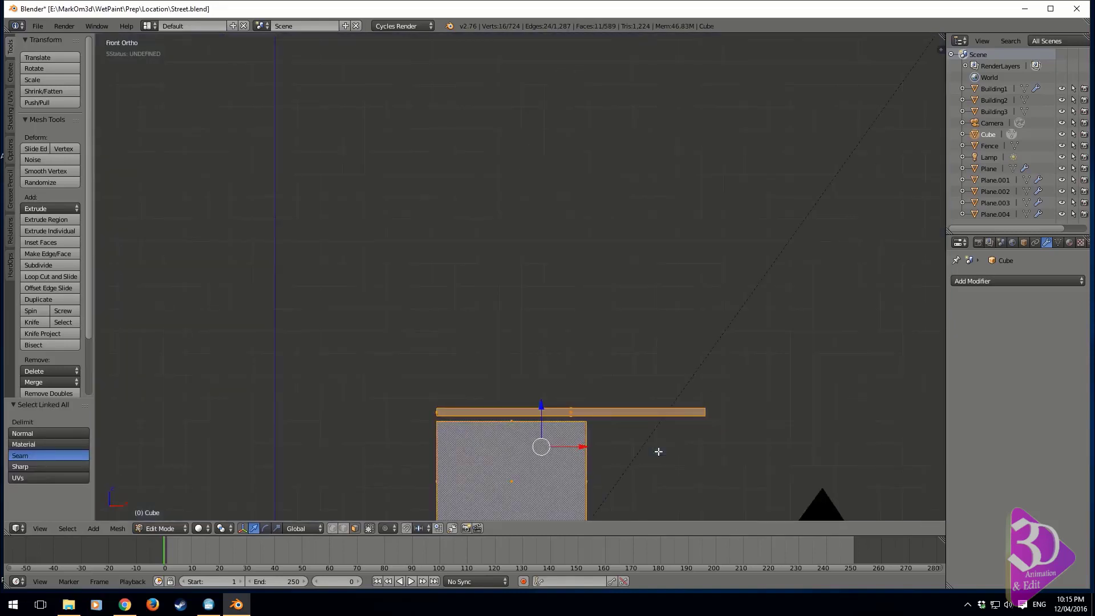
pyautogui.scroll(-5, 684, 445)
pyautogui.keyDown('shift'); pyautogui.moveTo(724, 443); pyautogui.dragTo(591, 379, button='middle'); pyautogui.keyUp('shift')
pyautogui.press('g')
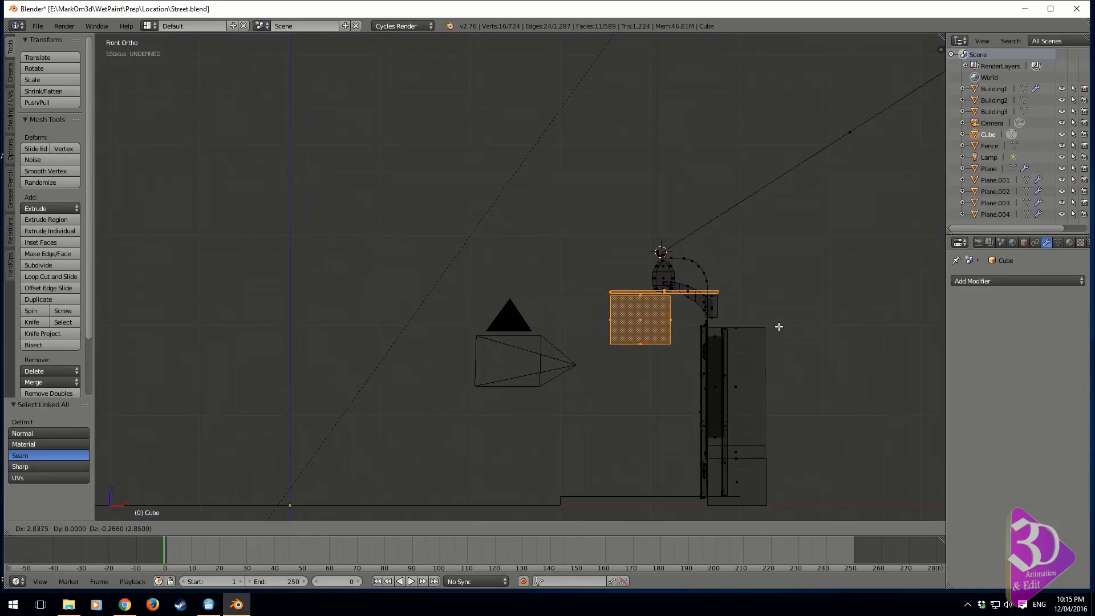
pyautogui.click(778, 327)
pyautogui.press('KP_3')
pyautogui.scroll(-4, 637, 379)
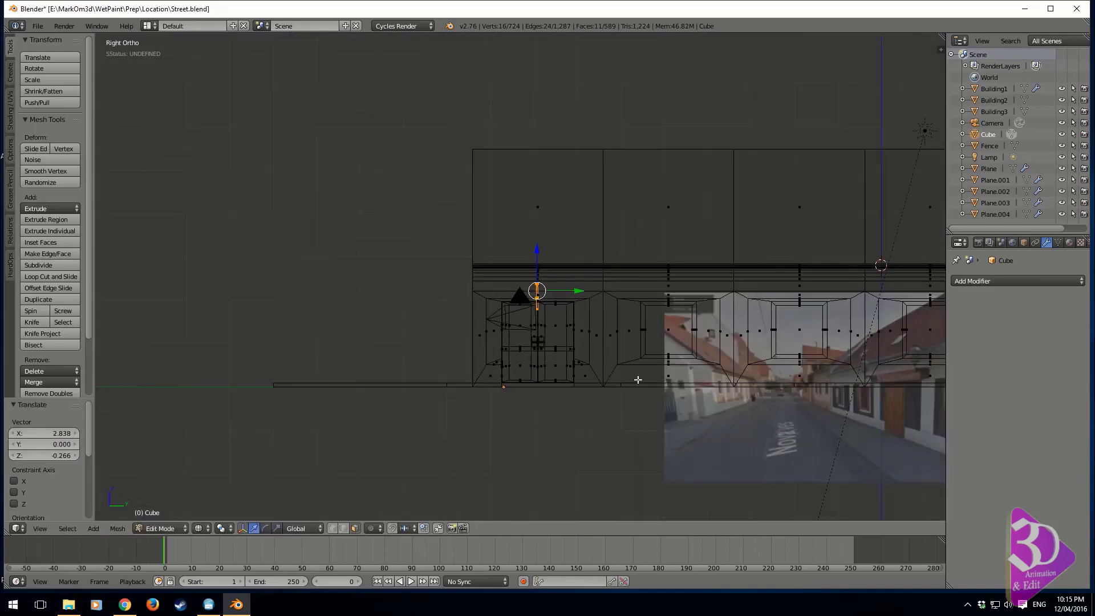
pyautogui.moveTo(581, 289); pyautogui.dragTo(533, 289)
pyautogui.keyDown('shift'); pyautogui.moveTo(592, 316); pyautogui.dragTo(347, 267, button='middle'); pyautogui.keyUp('shift')
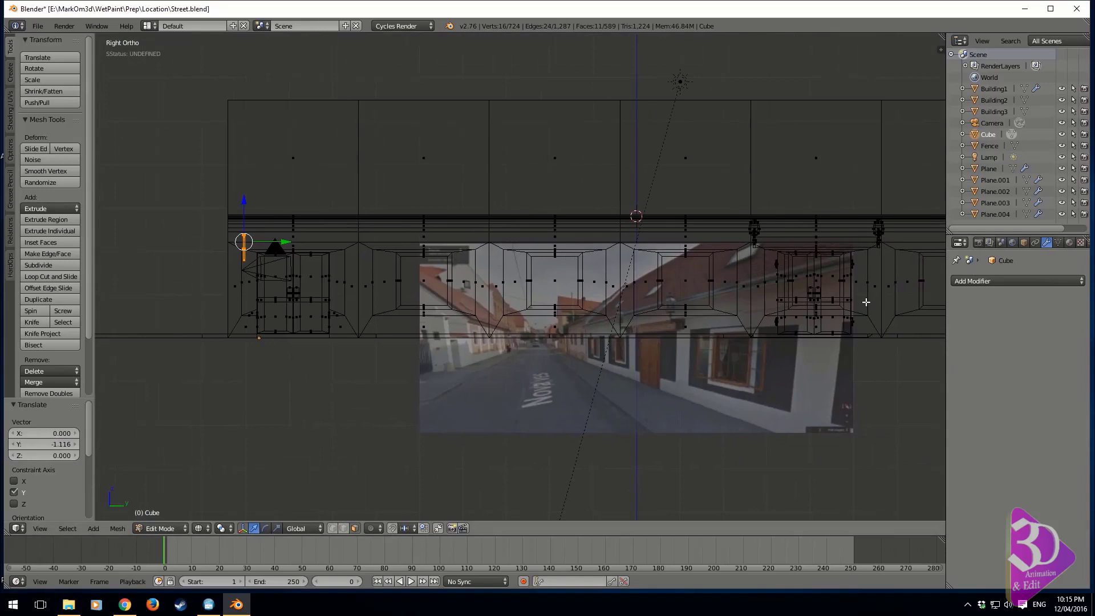
# Switch the right-view background image to locaiton4.PNG and examine the lower part of the reference facade.
pyautogui.press('n')
pyautogui.scroll(-15, 905, 343)
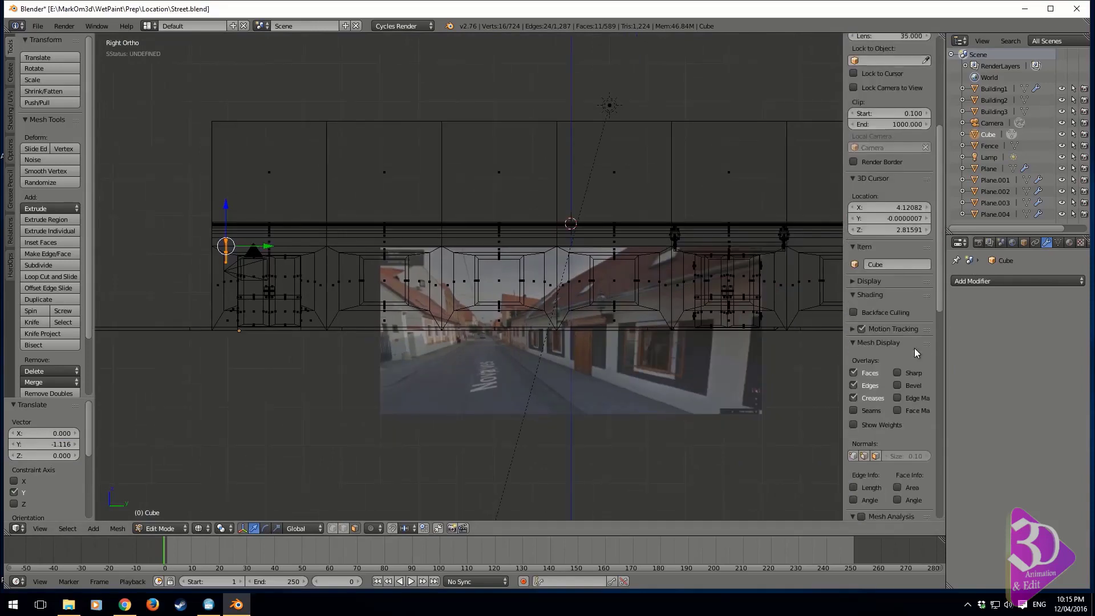
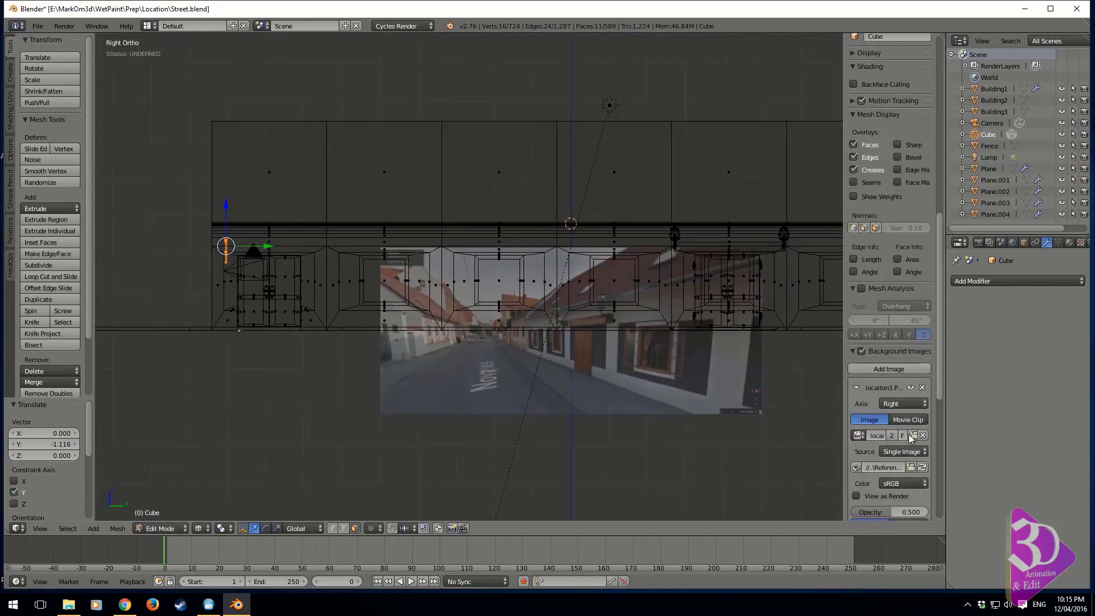
pyautogui.click(858, 437)
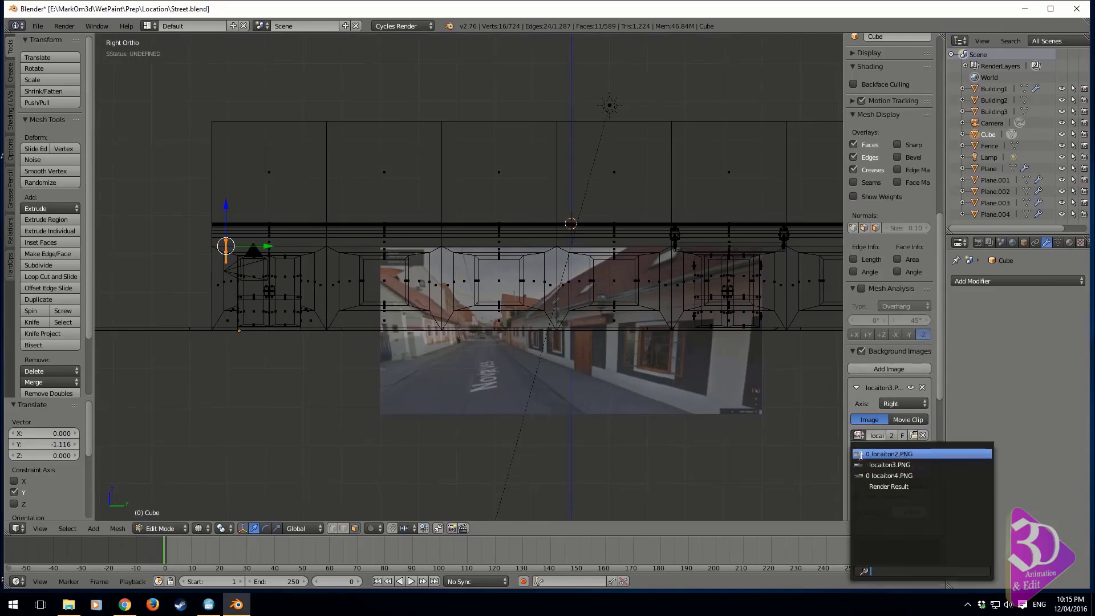
pyautogui.click(865, 475)
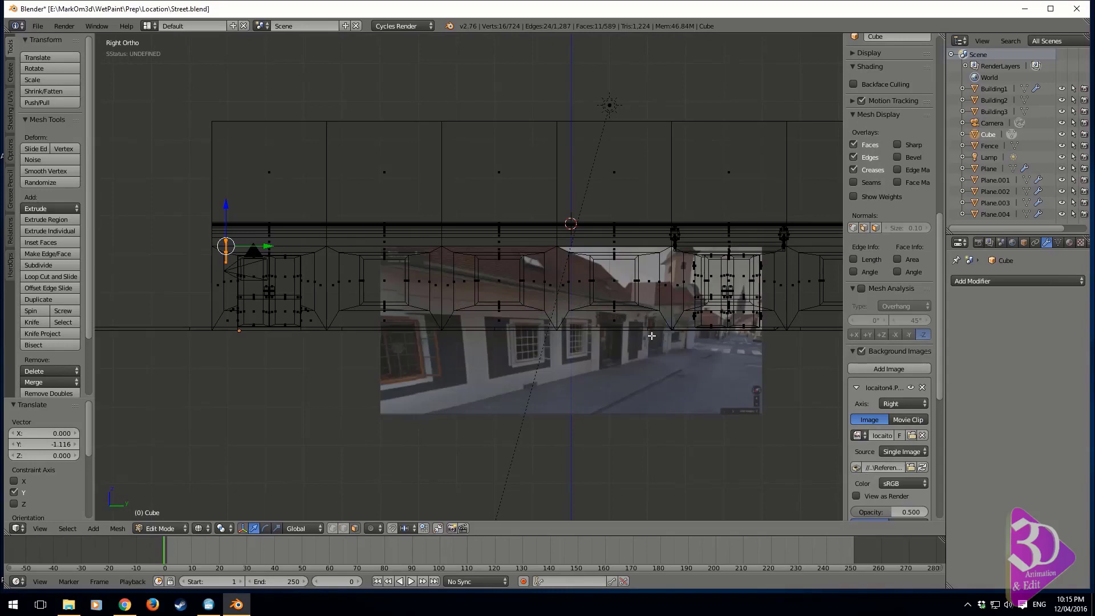
pyautogui.scroll(3, 651, 336)
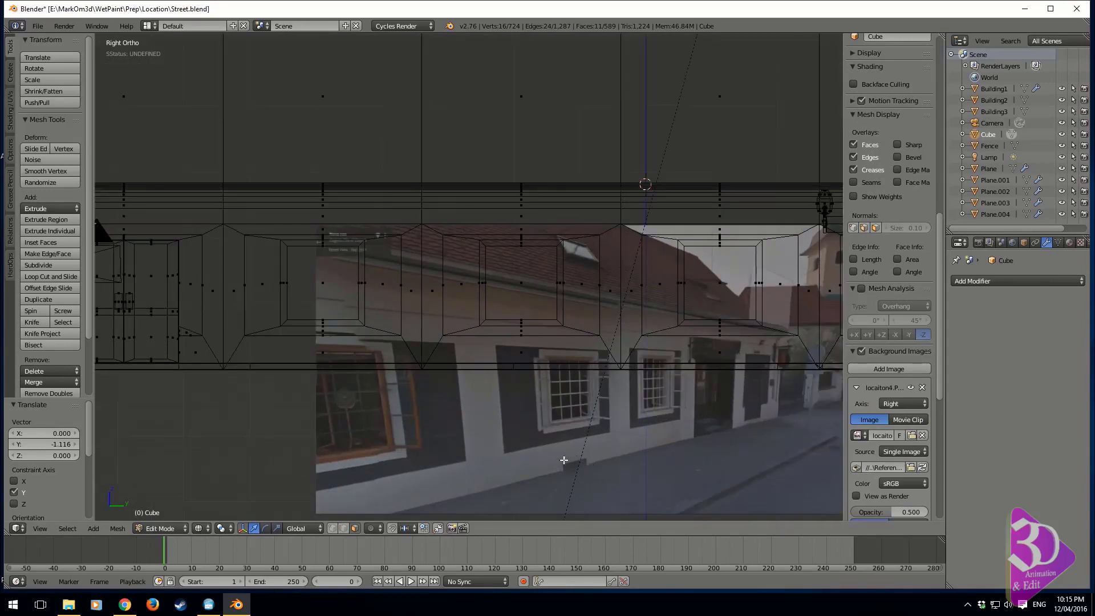
# Select a lower panel face of the double doors and duplicate it along X out in front of the building.
pyautogui.moveTo(533, 434)
pyautogui.mouseDown(button='middle')
pyautogui.moveTo(484, 298)
pyautogui.moveTo(649, 292)
pyautogui.moveTo(533, 274)
pyautogui.mouseUp(button='middle')
pyautogui.press('Tab')
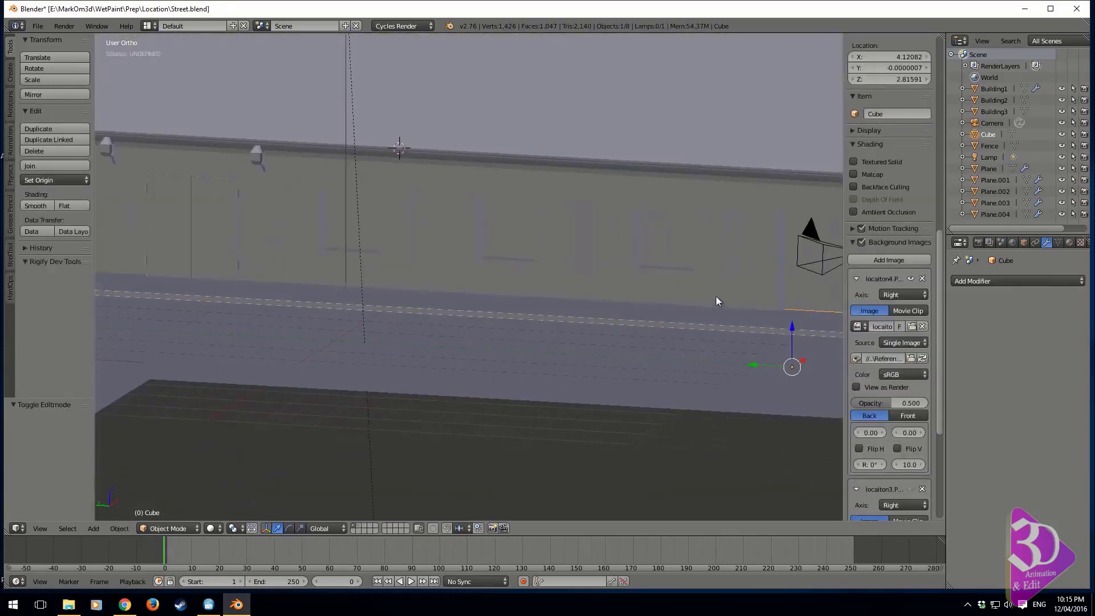
pyautogui.moveTo(716, 301); pyautogui.dragTo(520, 303, button='middle')
pyautogui.press('Tab')
pyautogui.press('Tab')
pyautogui.scroll(4, 658, 325)
pyautogui.press('Tab')
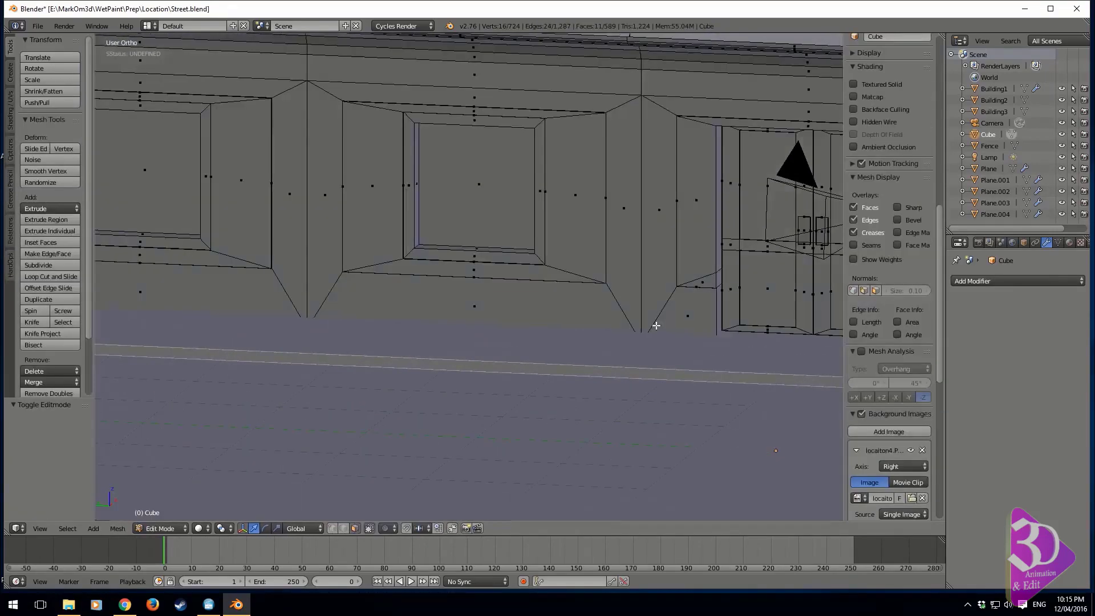
pyautogui.keyDown('shift'); pyautogui.moveTo(741, 293); pyautogui.dragTo(493, 284, button='middle'); pyautogui.keyUp('shift')
pyautogui.rightClick(525, 283)
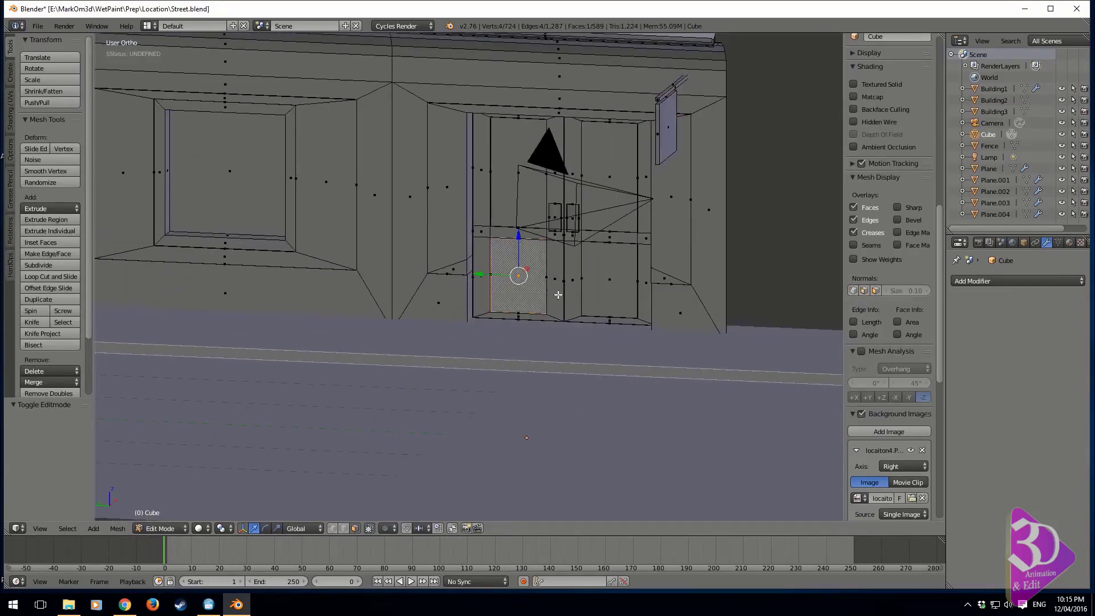
pyautogui.moveTo(557, 295); pyautogui.dragTo(508, 318, button='middle')
pyautogui.hotkey('shift', 'd')
pyautogui.press('x')
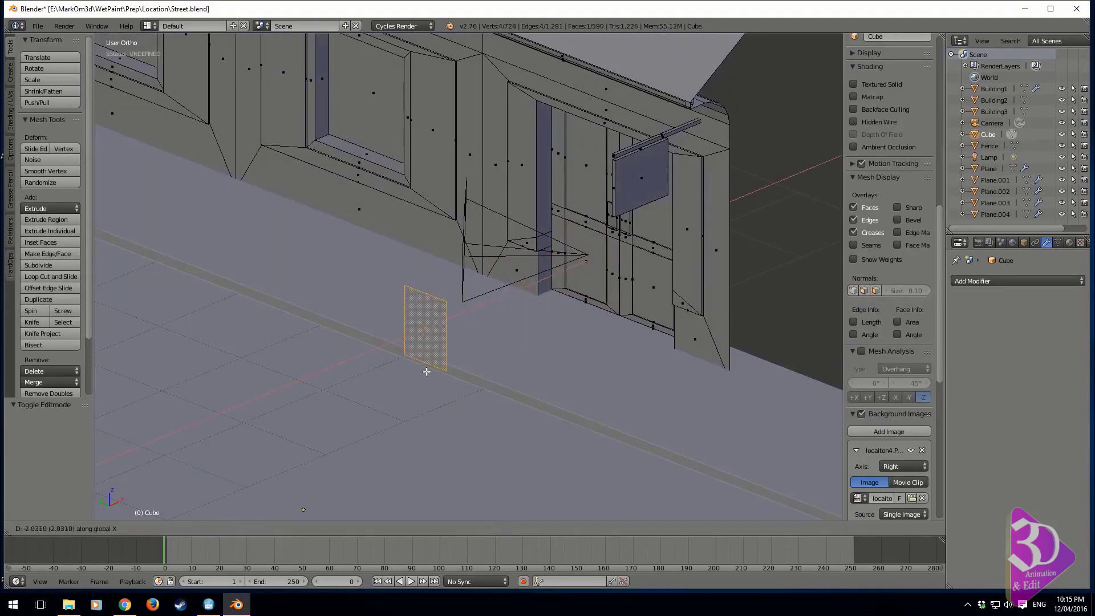
pyautogui.click(428, 367)
# Scale the duplicated panel face by 0.246 along Z and extrude it 0.040 along X into a shallow block.
pyautogui.press('s')
pyautogui.press('z')
pyautogui.click(440, 356)
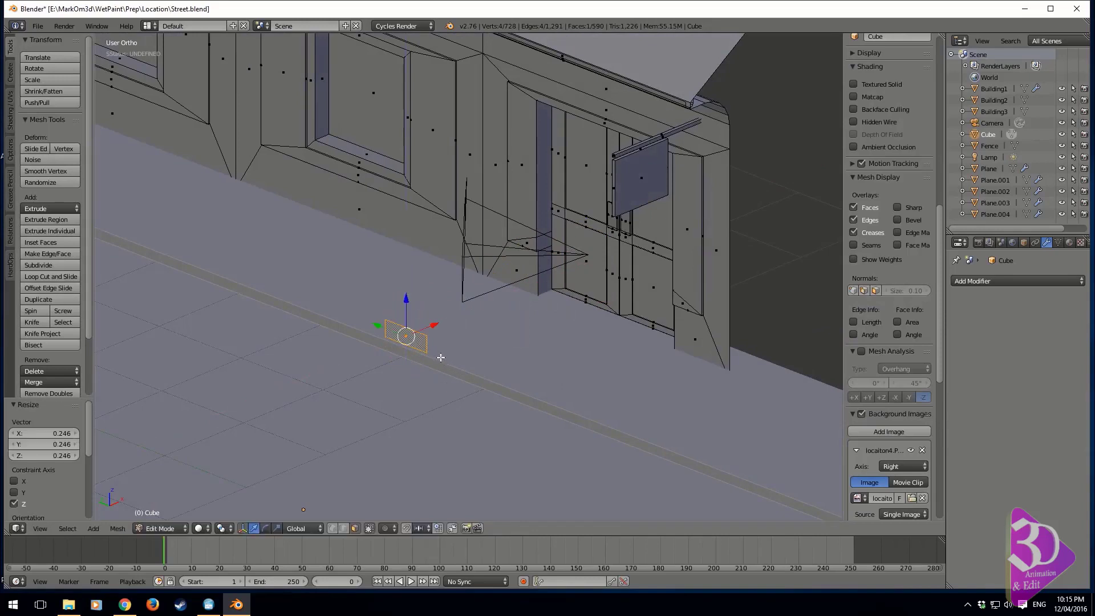
pyautogui.press('e')
pyautogui.click(454, 357)
pyautogui.keyDown('shift'); pyautogui.moveTo(532, 316); pyautogui.dragTo(601, 269, button='middle'); pyautogui.keyUp('shift')
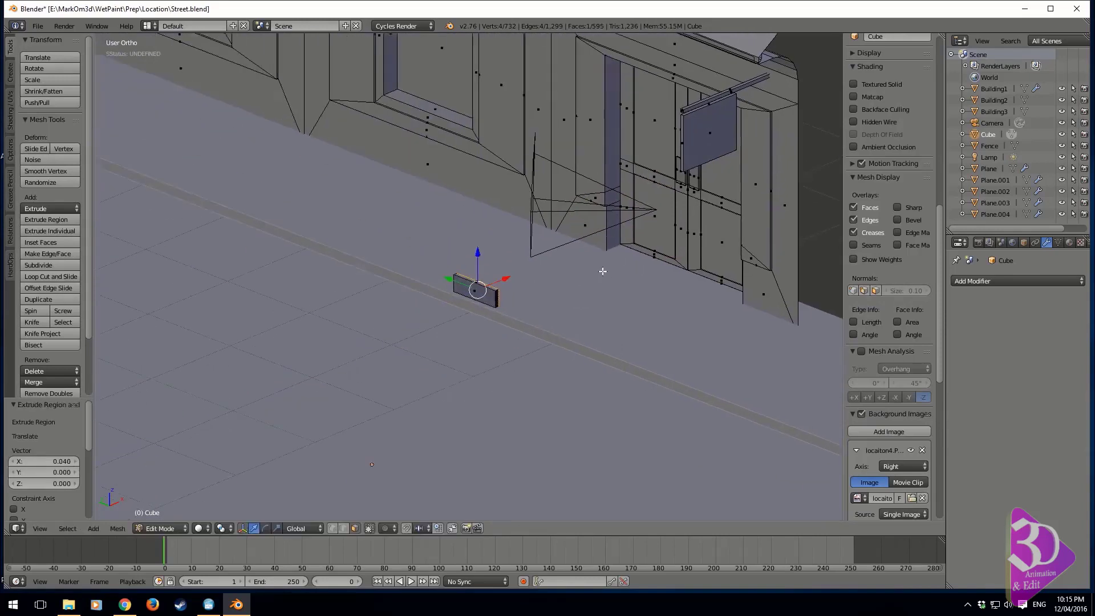
# Delete the block's wall-side face and its bottom face.
pyautogui.scroll(4, 502, 321)
pyautogui.press('z')
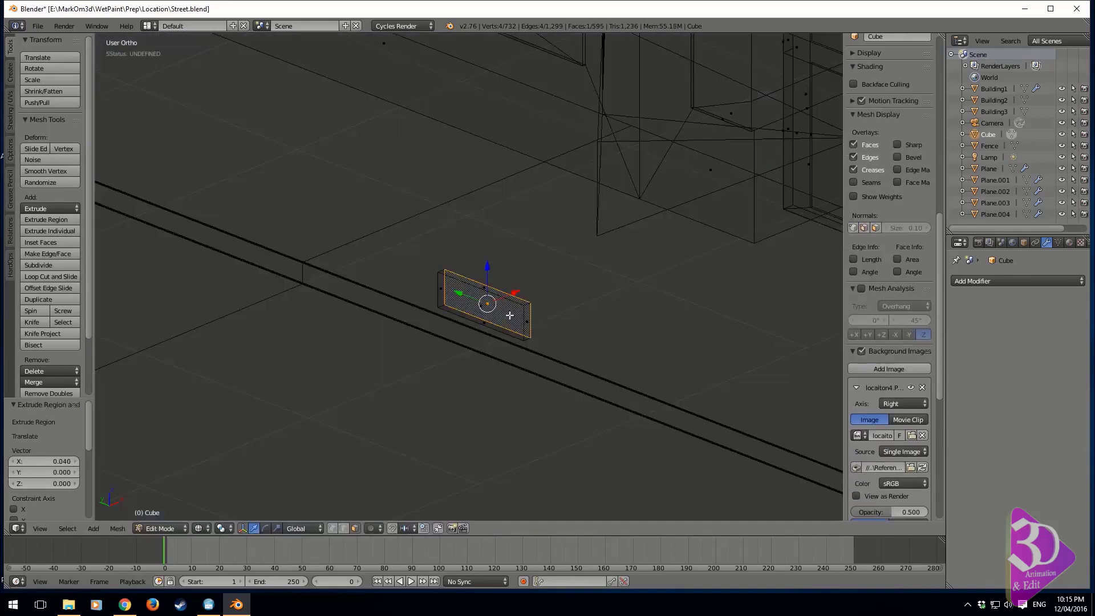
pyautogui.press('x')
pyautogui.click(505, 314)
pyautogui.rightClick(493, 331)
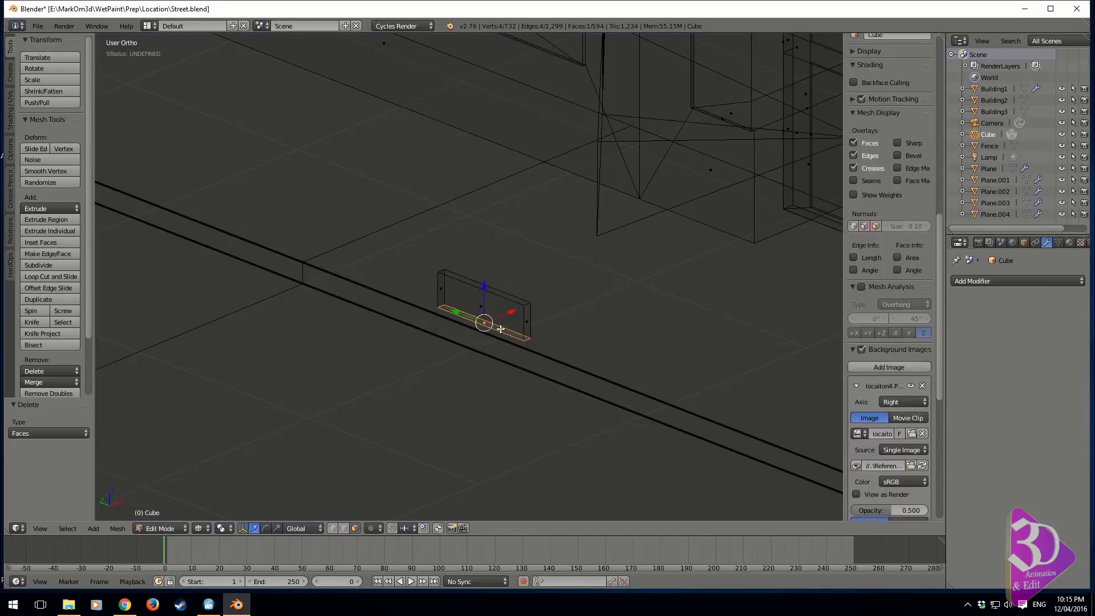
pyautogui.press('x')
pyautogui.click(492, 332)
# Inset the block's front face with a thickness of 0.0239 and extrude the inner face slightly inward.
pyautogui.rightClick(488, 309)
pyautogui.keyDown('shift'); pyautogui.moveTo(491, 328); pyautogui.dragTo(514, 333, button='middle'); pyautogui.keyUp('shift')
pyautogui.press('i')
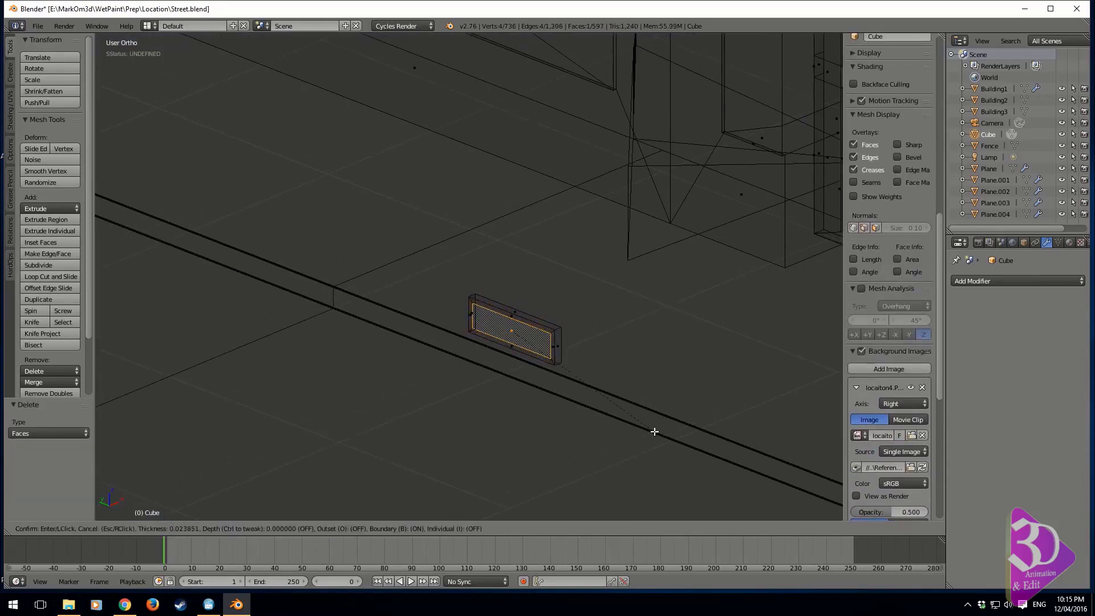
pyautogui.click(599, 390)
pyautogui.press('e')
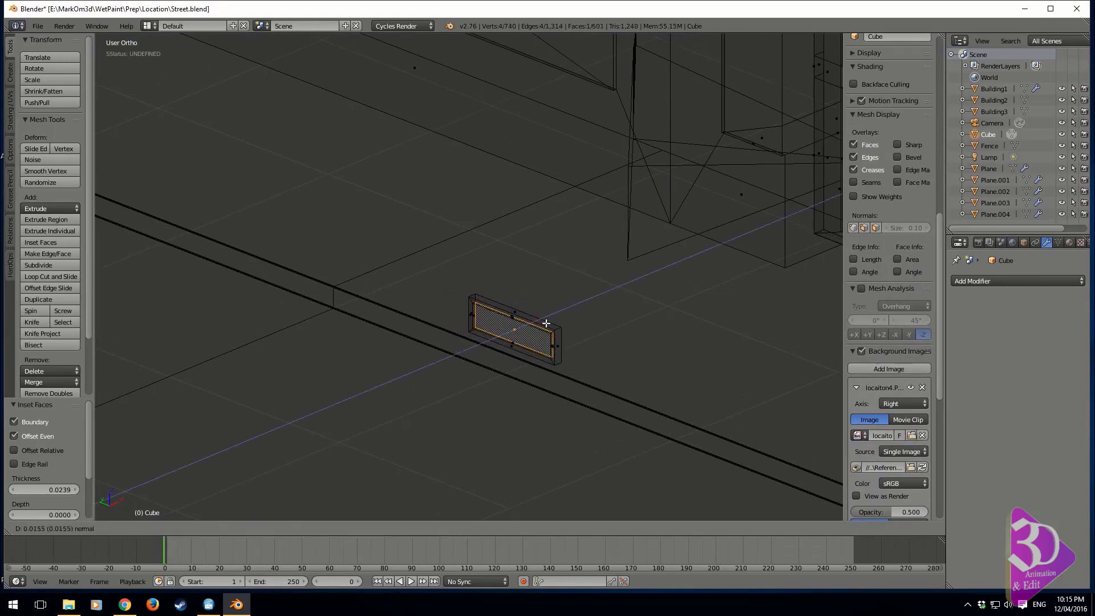
pyautogui.click(533, 328)
# Select the whole recessed block and move it 4.087 along Y and -0.355 along Z to the wall's base between the windows.
pyautogui.hotkey('ctrl', 'l')
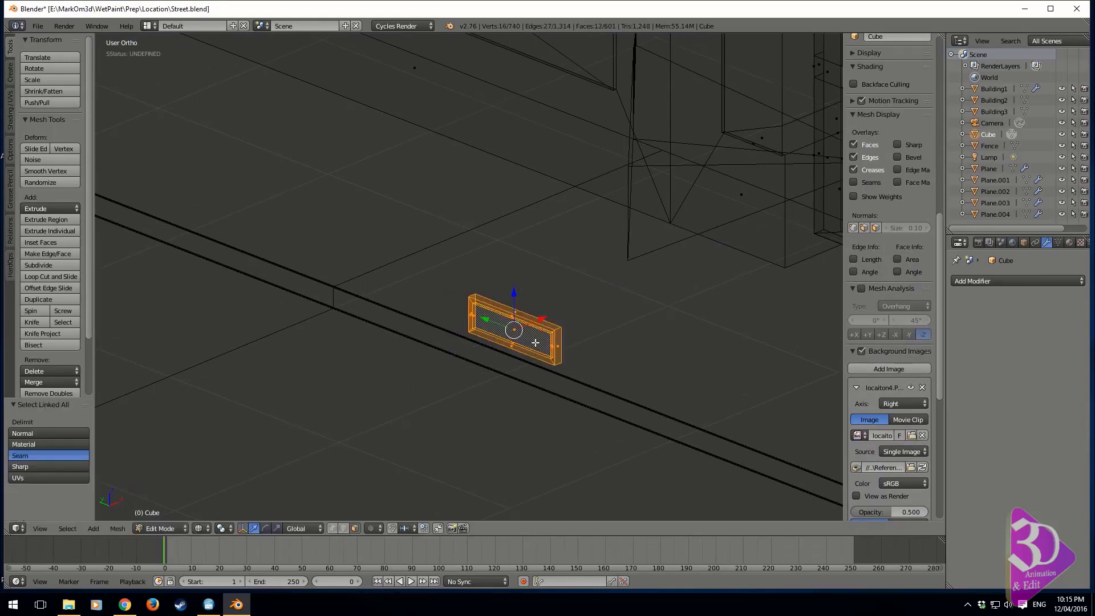
pyautogui.press('KP_3')
pyautogui.scroll(-4, 455, 308)
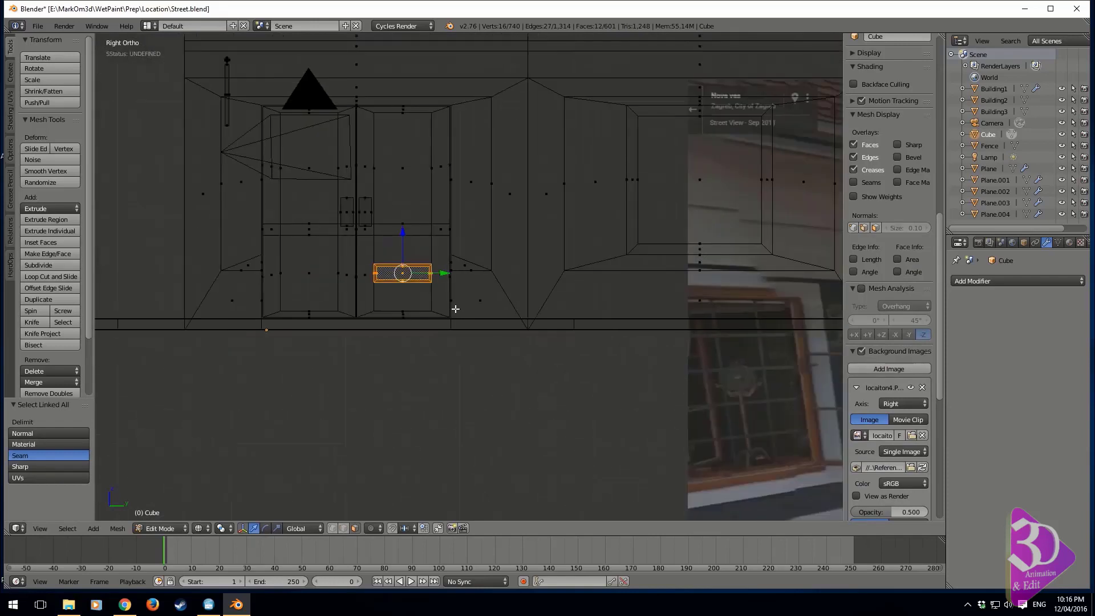
pyautogui.keyDown('shift'); pyautogui.moveTo(664, 301); pyautogui.dragTo(373, 289, button='middle'); pyautogui.keyUp('shift')
pyautogui.press('g')
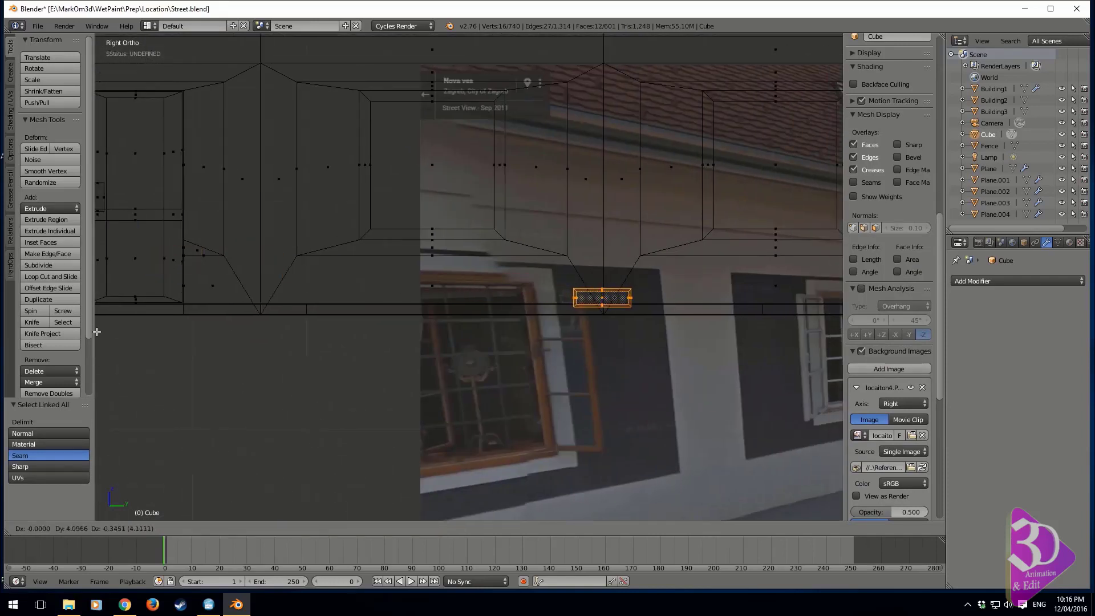
pyautogui.click(96, 332)
pyautogui.keyDown('shift'); pyautogui.moveTo(757, 338); pyautogui.dragTo(397, 389, button='middle'); pyautogui.keyUp('shift')
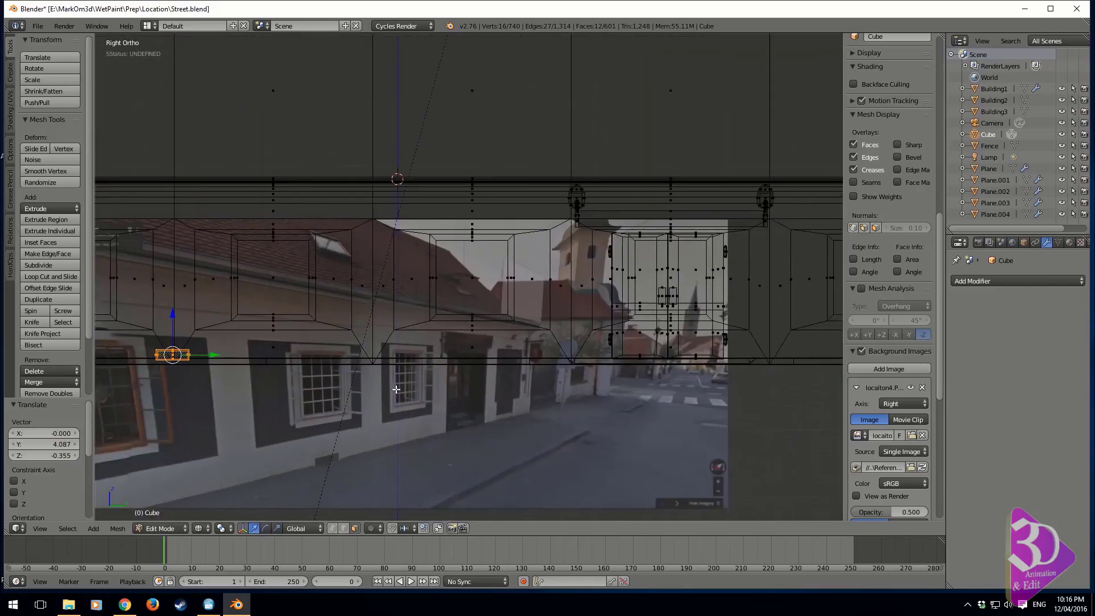
# Duplicate the recessed block and place the copy 9.050 along Y at the wall's base beside the double door.
pyautogui.press('g')
pyautogui.press('x')
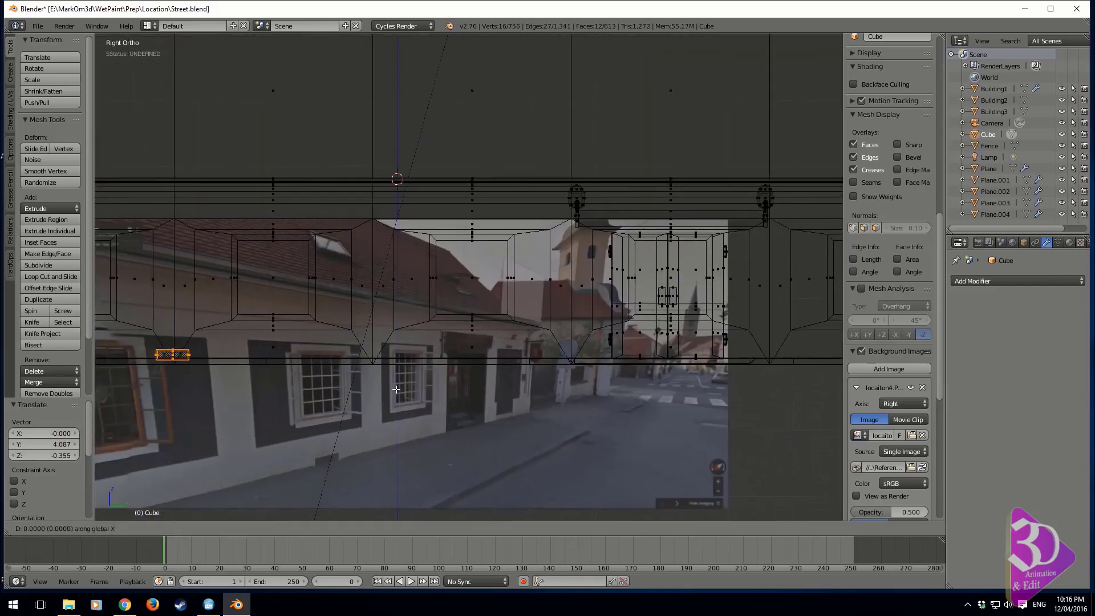
pyautogui.press('y')
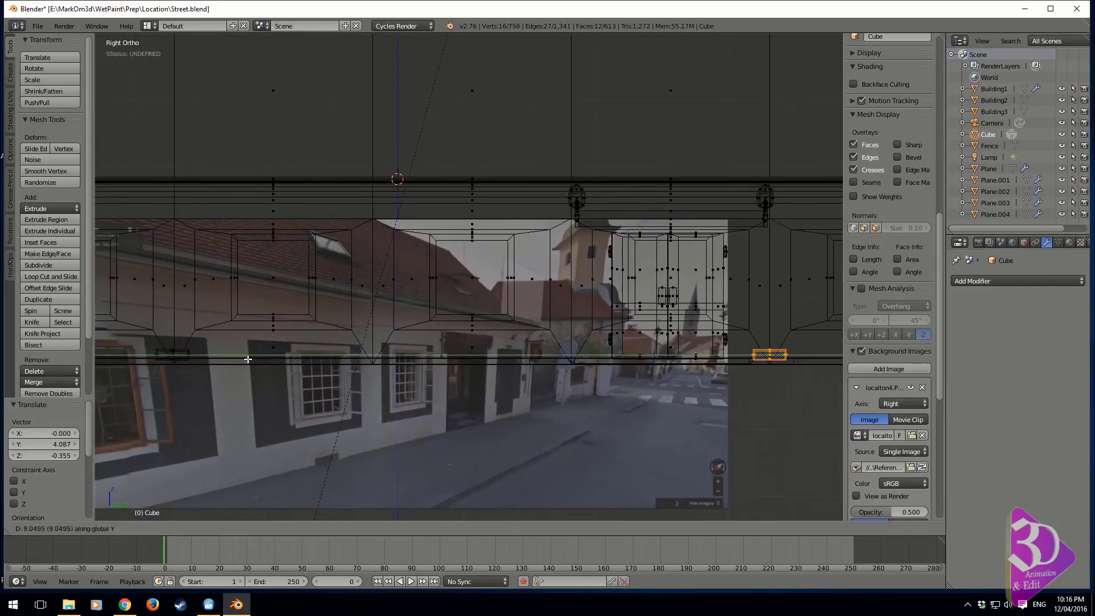
pyautogui.click(248, 359)
# Select both recessed blocks entirely and move them 2.075 along X against the building's wall.
pyautogui.moveTo(242, 359); pyautogui.dragTo(560, 411, button='middle')
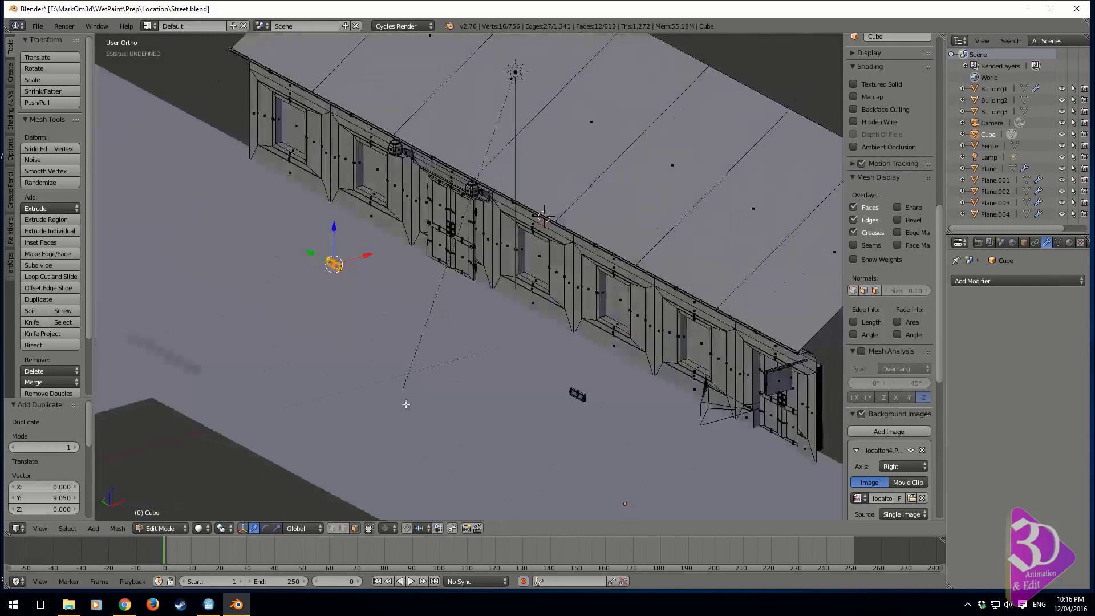
pyautogui.keyDown('shift'); pyautogui.rightClick(576, 397); pyautogui.keyUp('shift')
pyautogui.hotkey('ctrl', 'l')
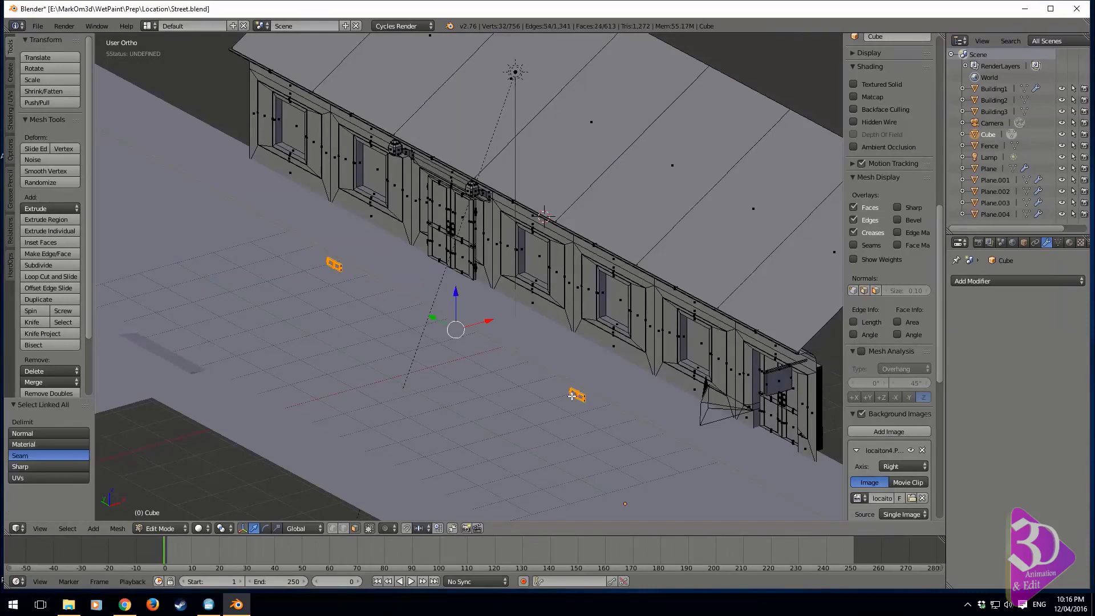
pyautogui.keyDown('shift'); pyautogui.moveTo(584, 397); pyautogui.dragTo(522, 395, button='middle'); pyautogui.keyUp('shift')
pyautogui.scroll(4, 421, 366)
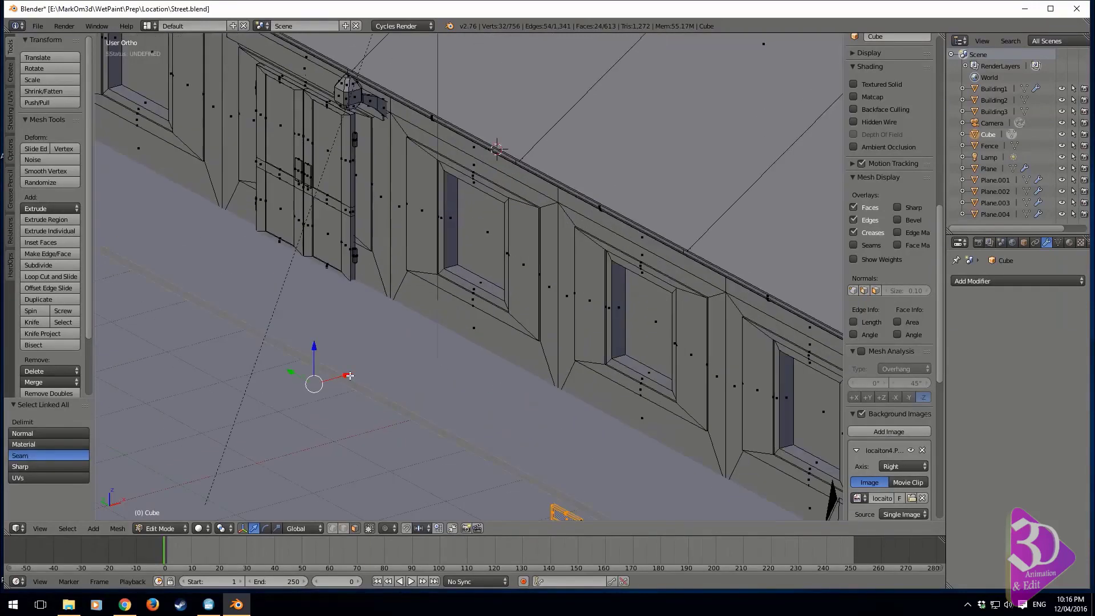
pyautogui.moveTo(349, 375); pyautogui.dragTo(765, 480)
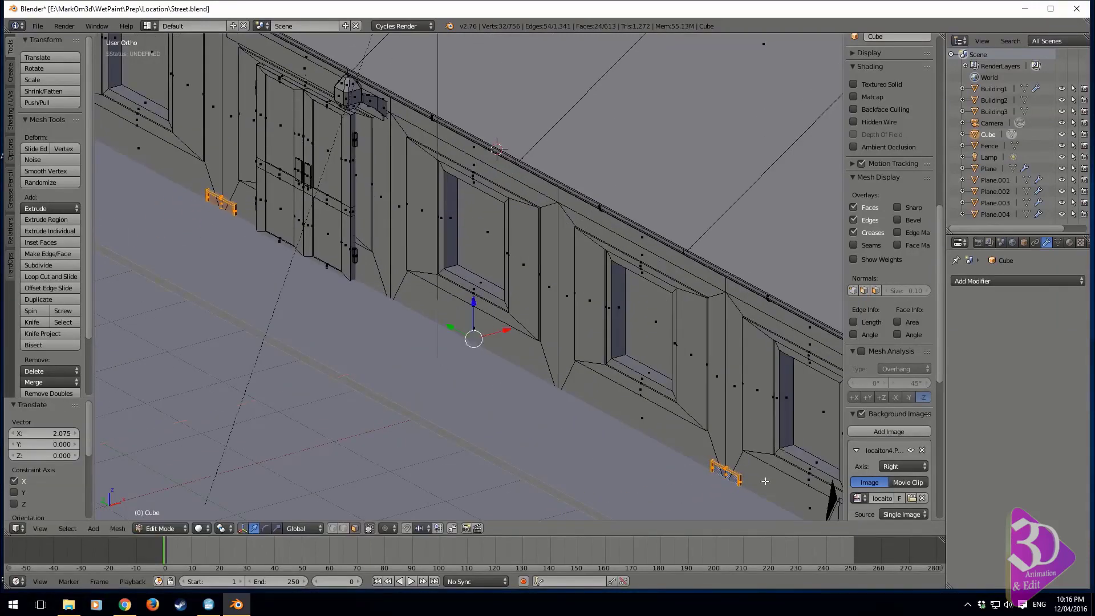
# Delete the two lower frame faces of the original recessed block, opening its underside.
pyautogui.keyDown('shift'); pyautogui.moveTo(764, 481); pyautogui.dragTo(545, 316, button='middle'); pyautogui.keyUp('shift')
pyautogui.scroll(7, 545, 325)
pyautogui.keyDown('shift'); pyautogui.moveTo(537, 373); pyautogui.dragTo(399, 276, button='middle'); pyautogui.keyUp('shift')
pyautogui.scroll(4, 454, 335)
pyautogui.scroll(3, 456, 334)
pyautogui.press('z')
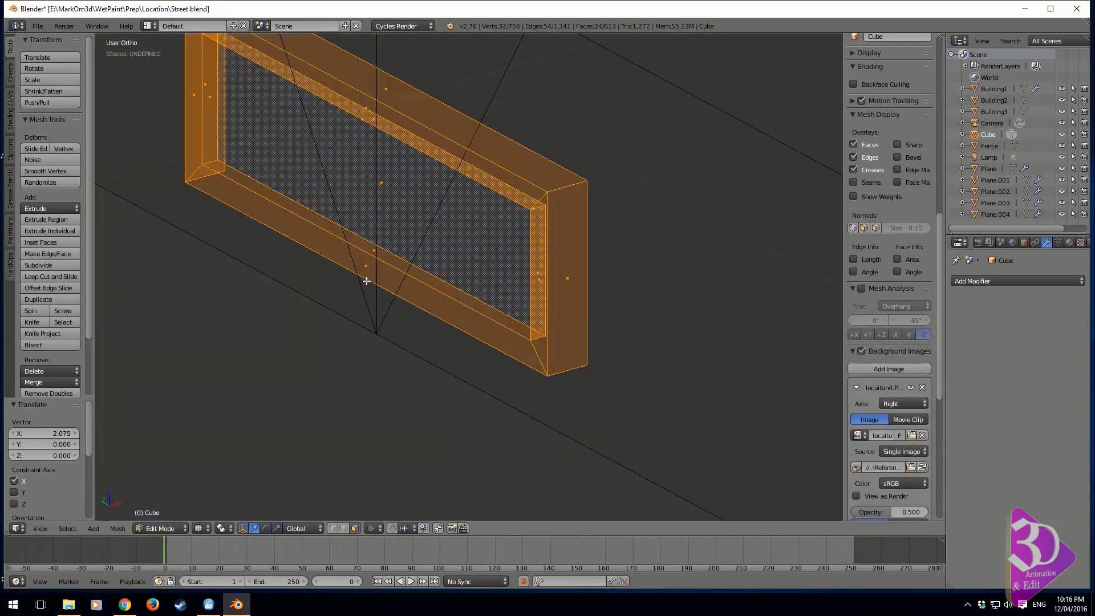
pyautogui.rightClick(371, 257)
pyautogui.press('x')
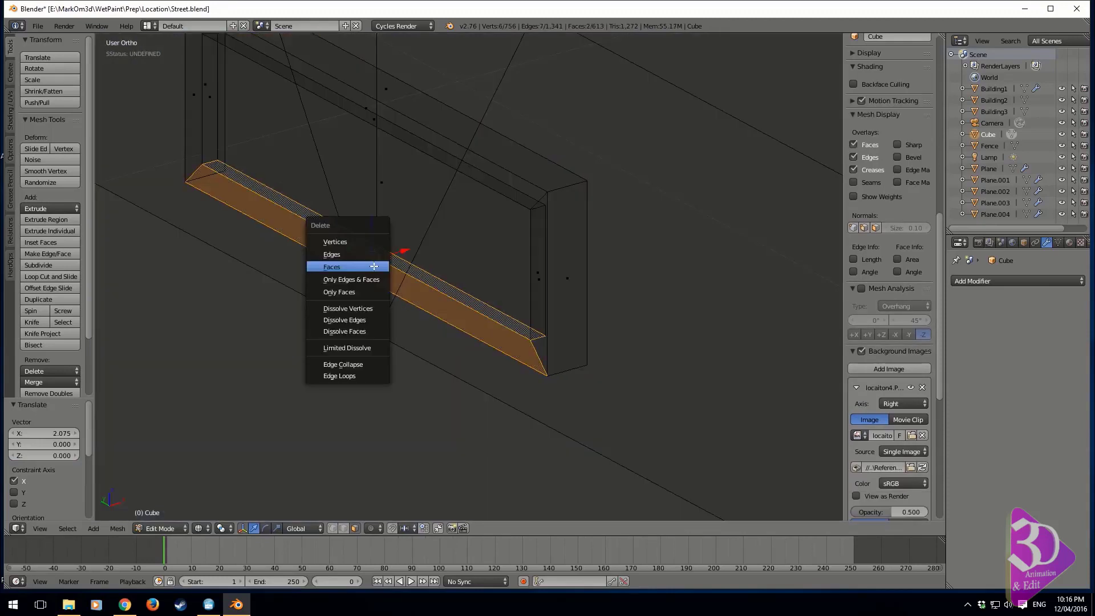
pyautogui.click(372, 261)
# Delete the same two lower frame faces from the duplicated block beside the double door.
pyautogui.scroll(-6, 188, 274)
pyautogui.keyDown('shift'); pyautogui.moveTo(183, 152); pyautogui.dragTo(659, 393, button='middle'); pyautogui.keyUp('shift')
pyautogui.scroll(6, 659, 394)
pyautogui.keyDown('shift'); pyautogui.moveTo(764, 280); pyautogui.dragTo(502, 401, button='middle'); pyautogui.keyUp('shift')
pyautogui.rightClick(501, 379)
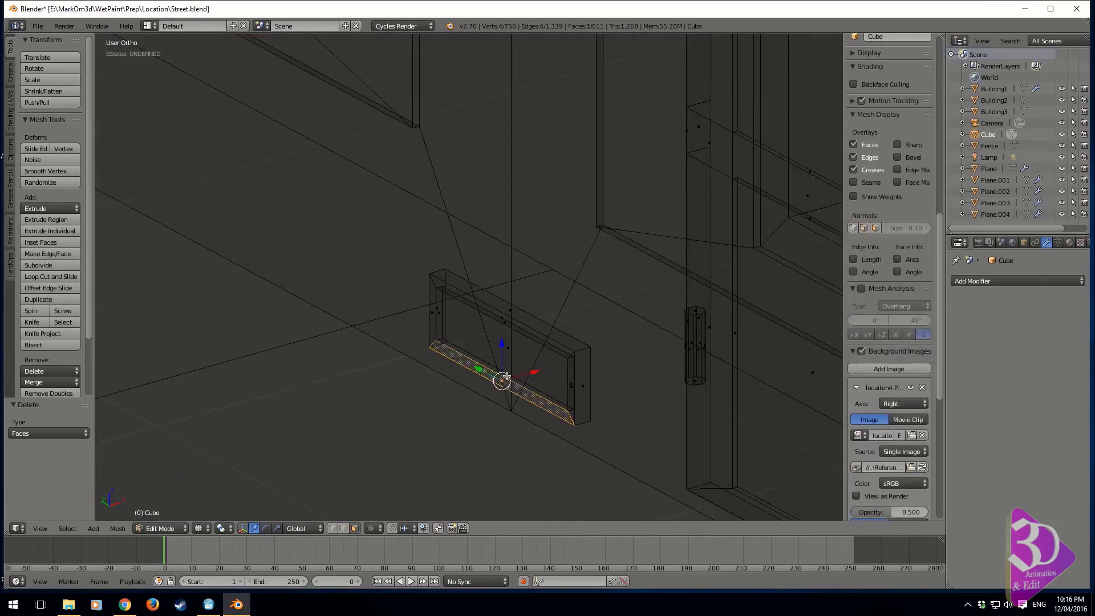
pyautogui.keyDown('shift'); pyautogui.rightClick(504, 376); pyautogui.keyUp('shift')
pyautogui.press('x')
pyautogui.click(504, 376)
# Select the middle roof panel's face and duplicate it in place.
pyautogui.scroll(-12, 545, 369)
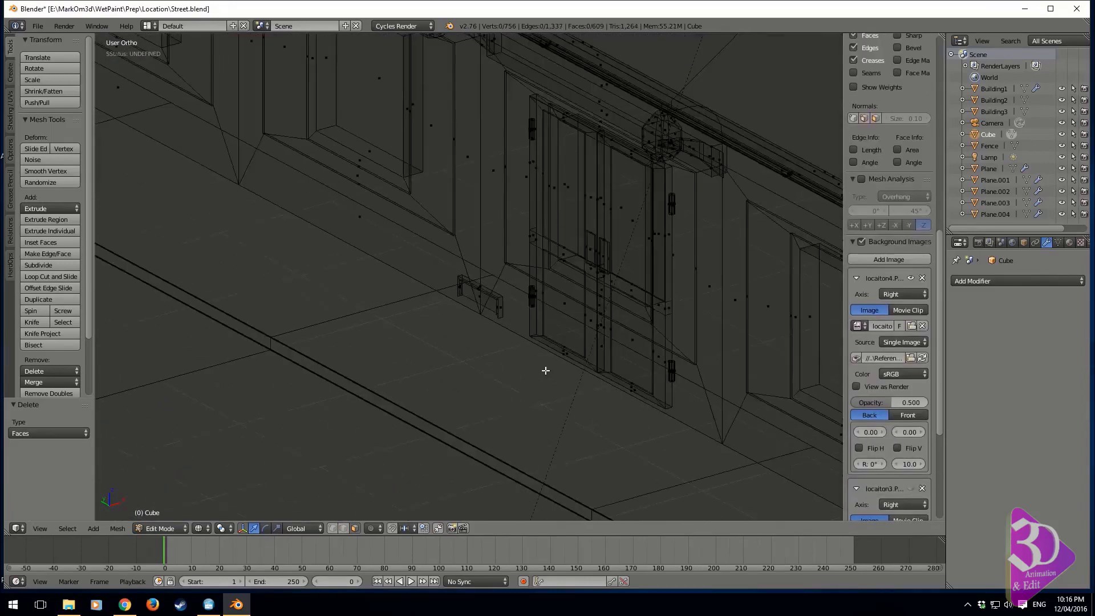
pyautogui.press('Tab')
pyautogui.moveTo(421, 350); pyautogui.dragTo(460, 333, button='middle')
pyautogui.scroll(-3, 513, 323)
pyautogui.press('Tab')
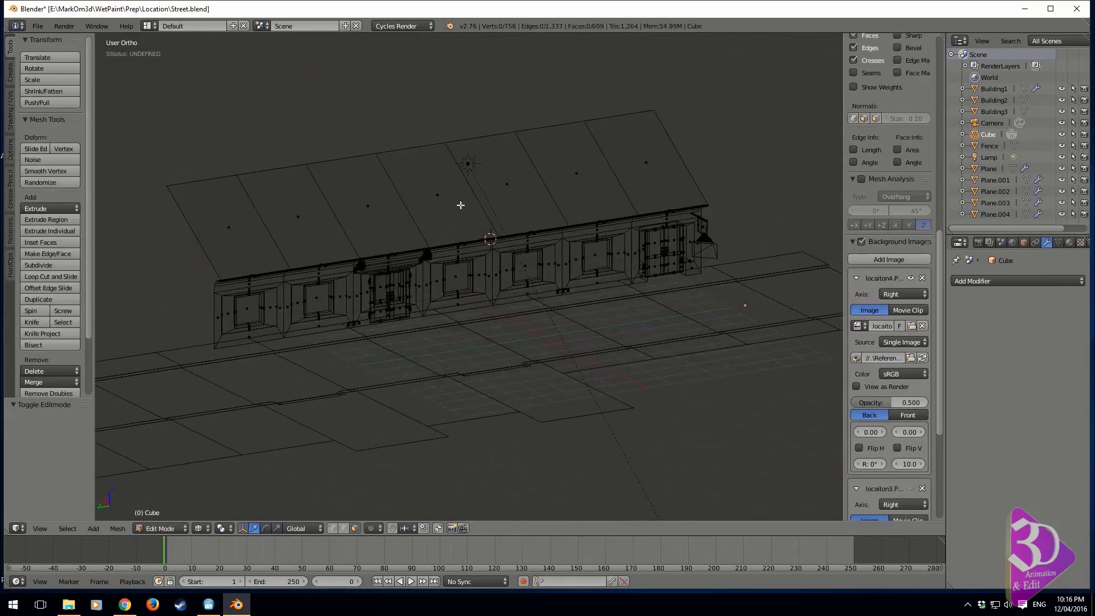
pyautogui.rightClick(460, 206)
pyautogui.keyDown('shift'); pyautogui.moveTo(481, 260); pyautogui.dragTo(557, 324, button='middle'); pyautogui.keyUp('shift')
pyautogui.scroll(3, 720, 369)
pyautogui.keyDown('shift'); pyautogui.moveTo(738, 385); pyautogui.dragTo(562, 312, button='middle'); pyautogui.keyUp('shift')
pyautogui.hotkey('shift', 'd')
pyautogui.click(732, 348)
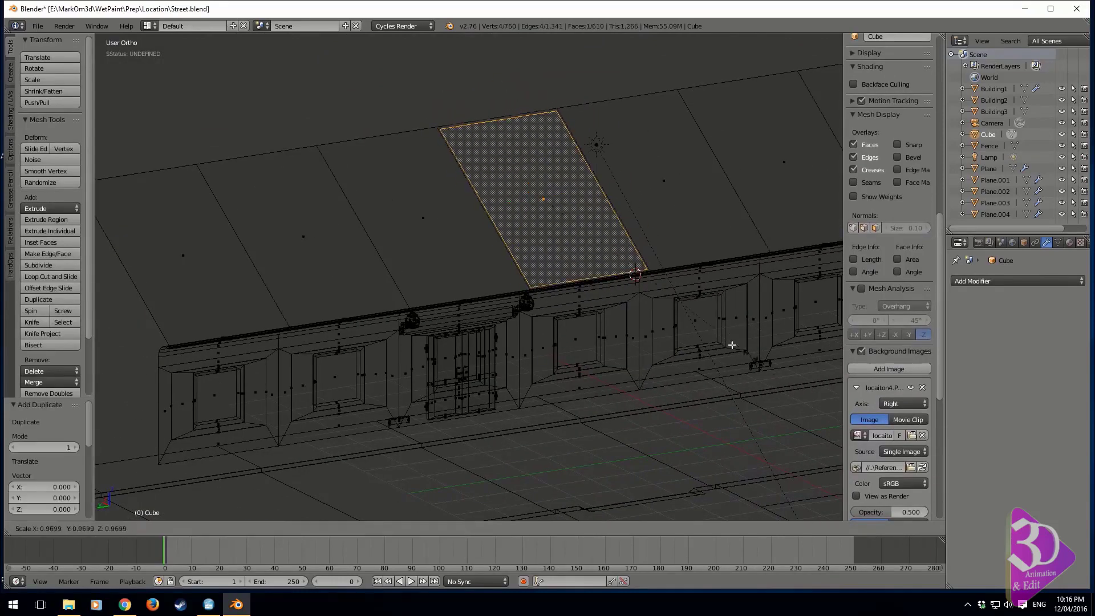
# Scale the duplicated roof face down to skylight size in several passes, the last two with factors 2.106 and 0.690.
pyautogui.press('s')
pyautogui.click(586, 236)
pyautogui.press('s')
pyautogui.click(642, 296)
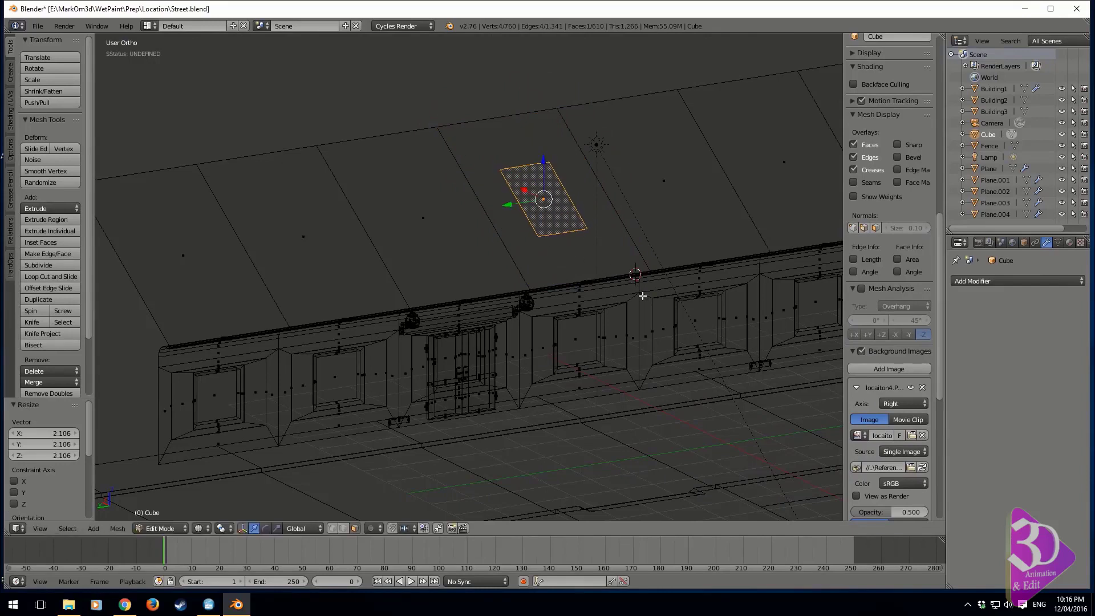
pyautogui.press('s')
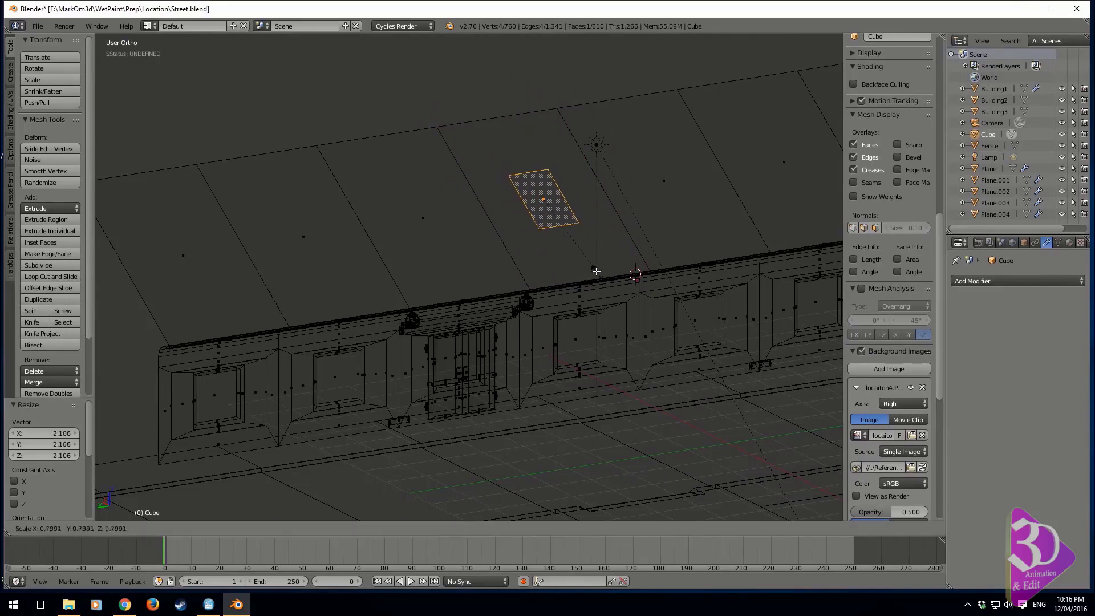
pyautogui.click(592, 265)
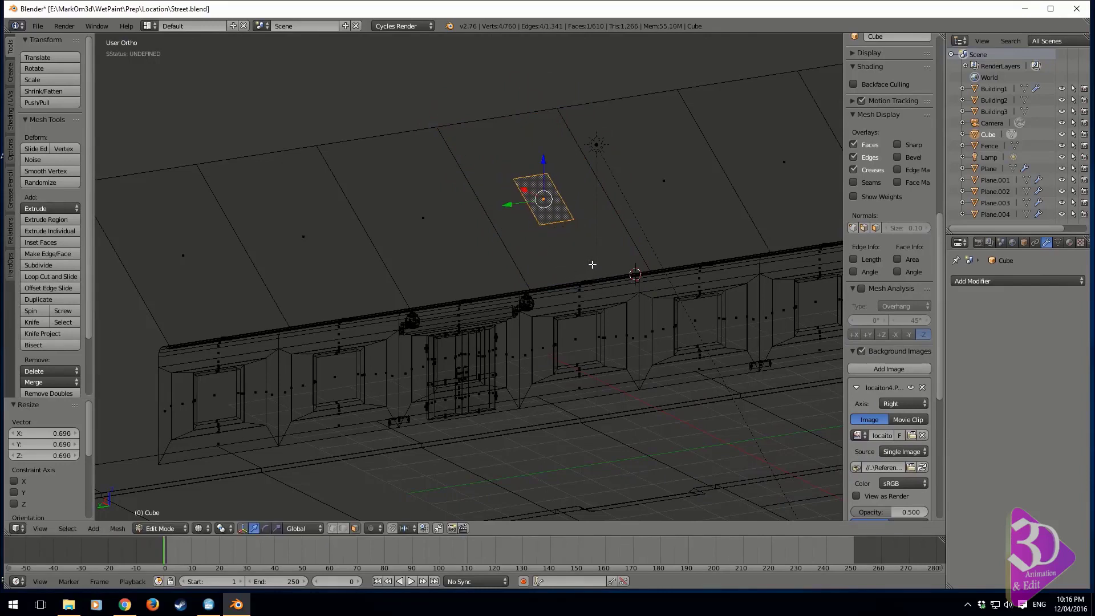
# In the front view, move the small face -1.095 along X and -0.560 along Z to just above the roof slope.
pyautogui.press('KP_3')
pyautogui.press('KP_1')
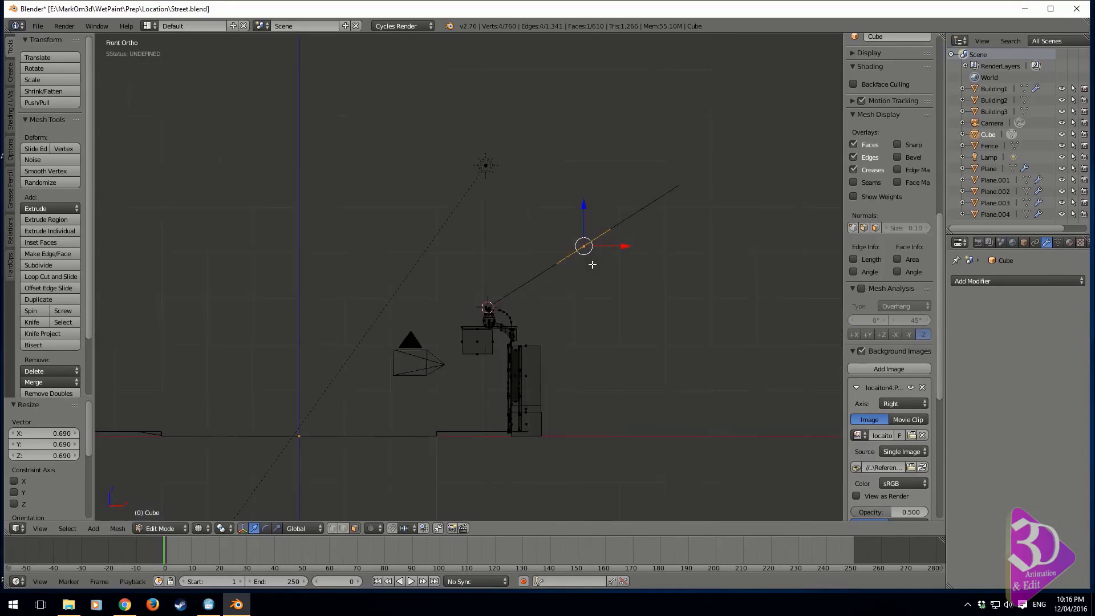
pyautogui.press('g')
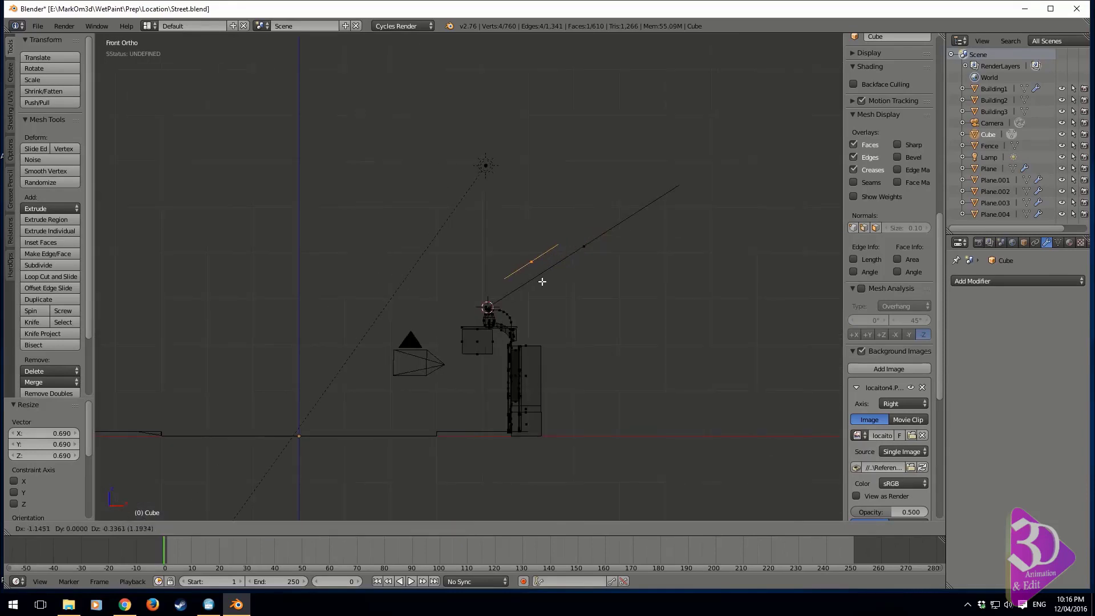
pyautogui.click(545, 290)
# Extrude the small face about 0.2 along its normal into the roof and delete the extruded end face.
pyautogui.press('e')
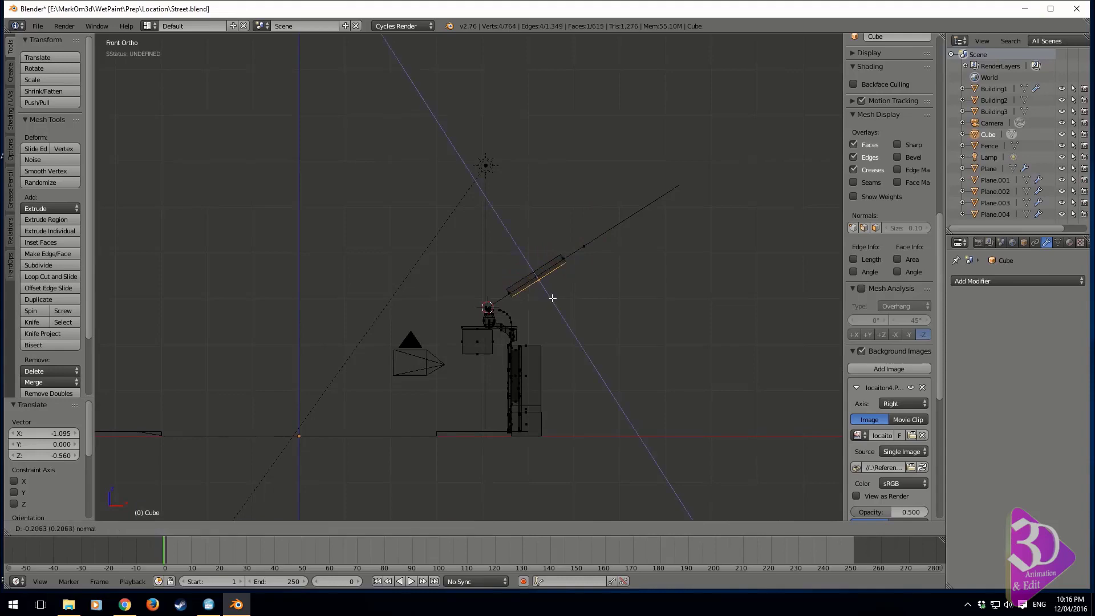
pyautogui.click(550, 297)
pyautogui.press('x')
pyautogui.click(550, 296)
# Inset the skylight's top face with a thickness of 0.1274 and extrude the inner face slightly inward.
pyautogui.moveTo(550, 300); pyautogui.dragTo(574, 318, button='middle')
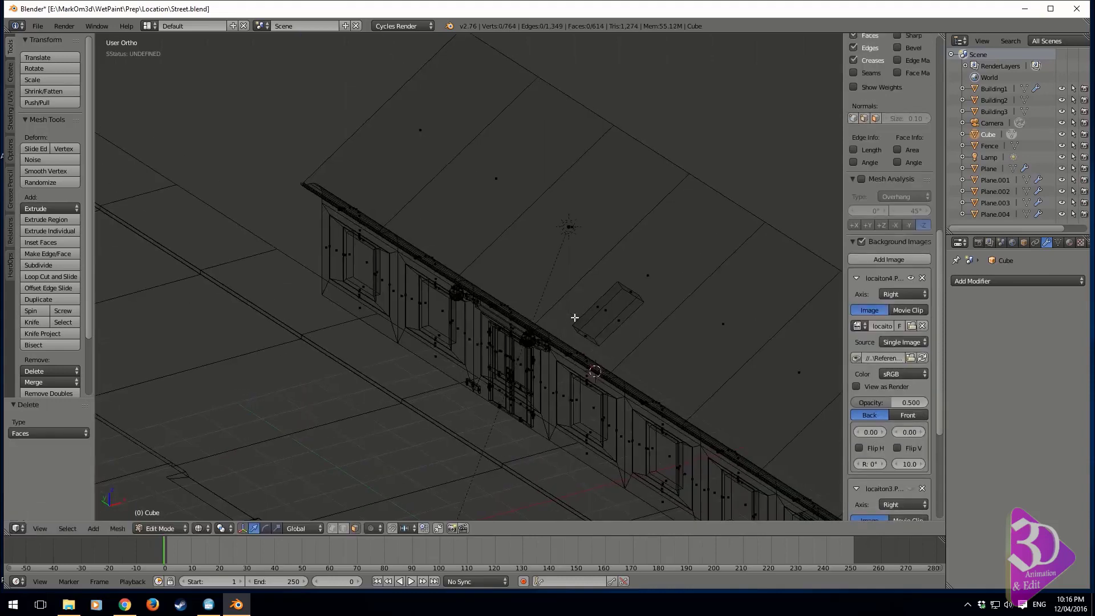
pyautogui.scroll(3, 574, 318)
pyautogui.keyDown('shift'); pyautogui.moveTo(633, 297); pyautogui.dragTo(506, 413, button='middle'); pyautogui.keyUp('shift')
pyautogui.rightClick(506, 420)
pyautogui.keyDown('shift'); pyautogui.moveTo(585, 442); pyautogui.dragTo(545, 402, button='middle'); pyautogui.keyUp('shift')
pyautogui.press('z')
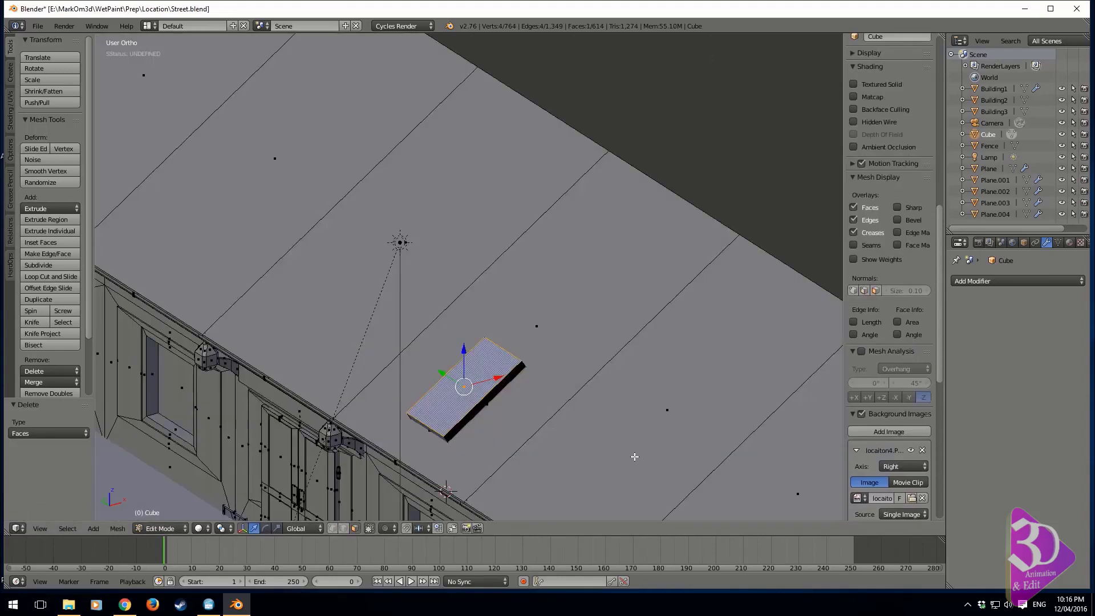
pyautogui.press('i')
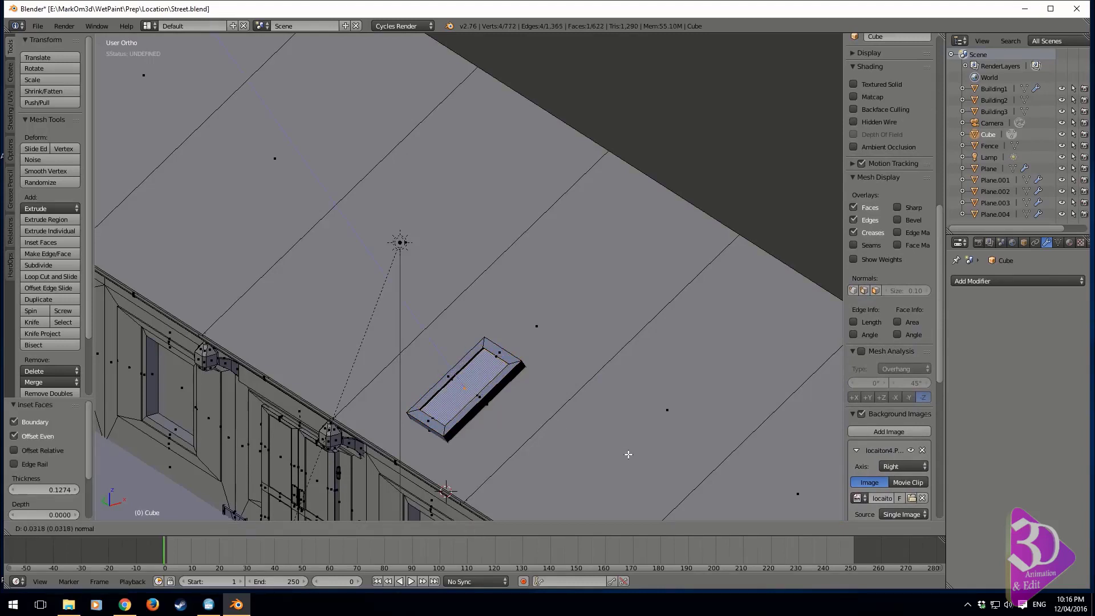
pyautogui.click(535, 458)
# Recalculate the normals of the whole skylight and duplicate it 6.044 along Y in the top view.
pyautogui.press('a')
pyautogui.hotkey('ctrl', 'n')
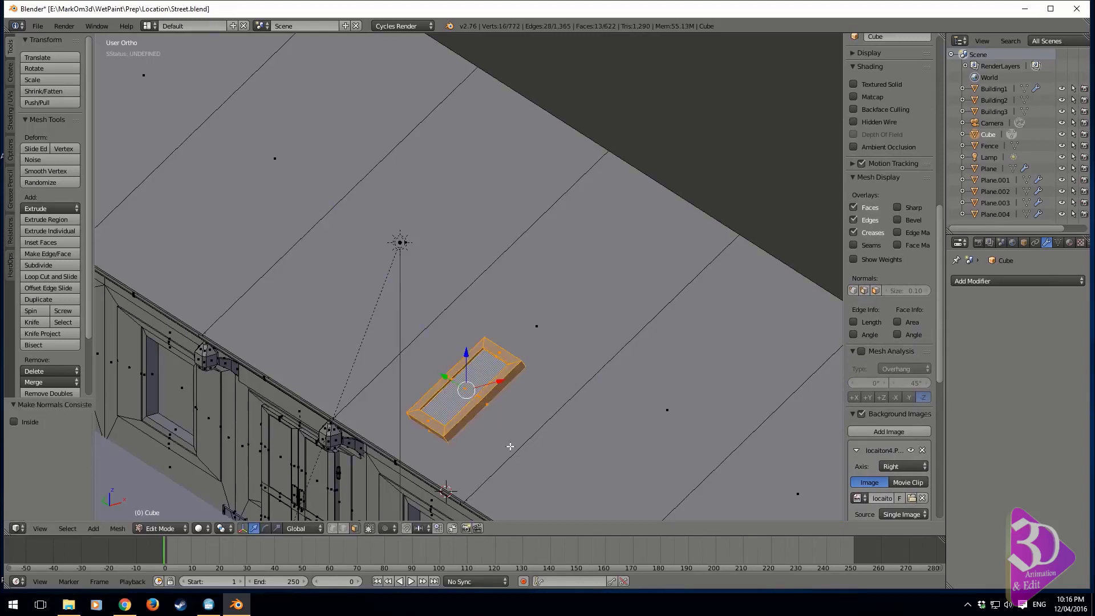
pyautogui.scroll(-6, 379, 417)
pyautogui.press('KP_7')
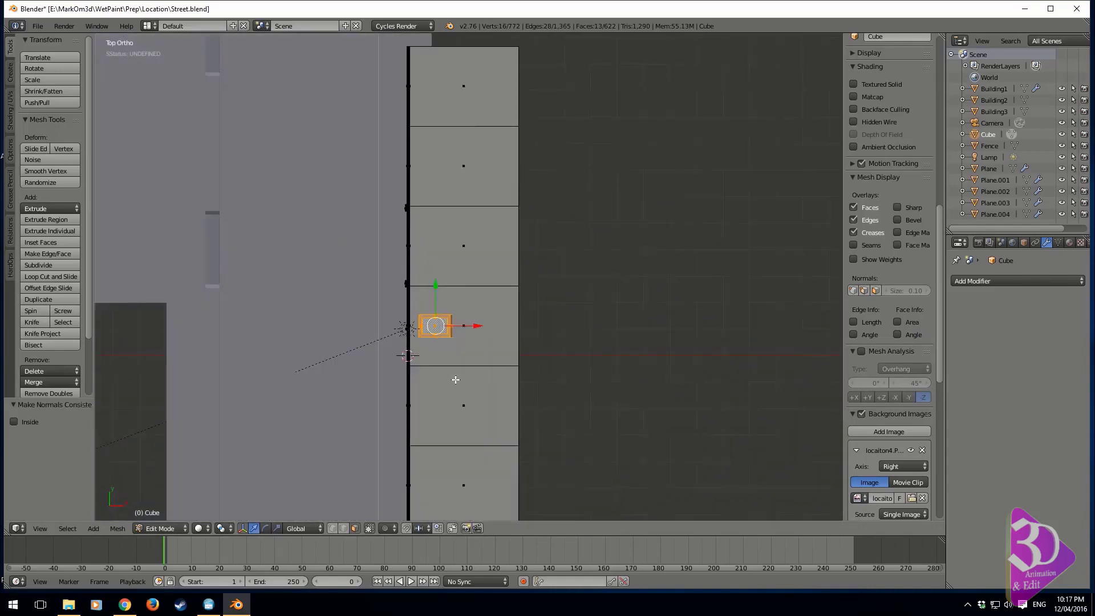
pyautogui.hotkey('shift', 'd')
pyautogui.press('y')
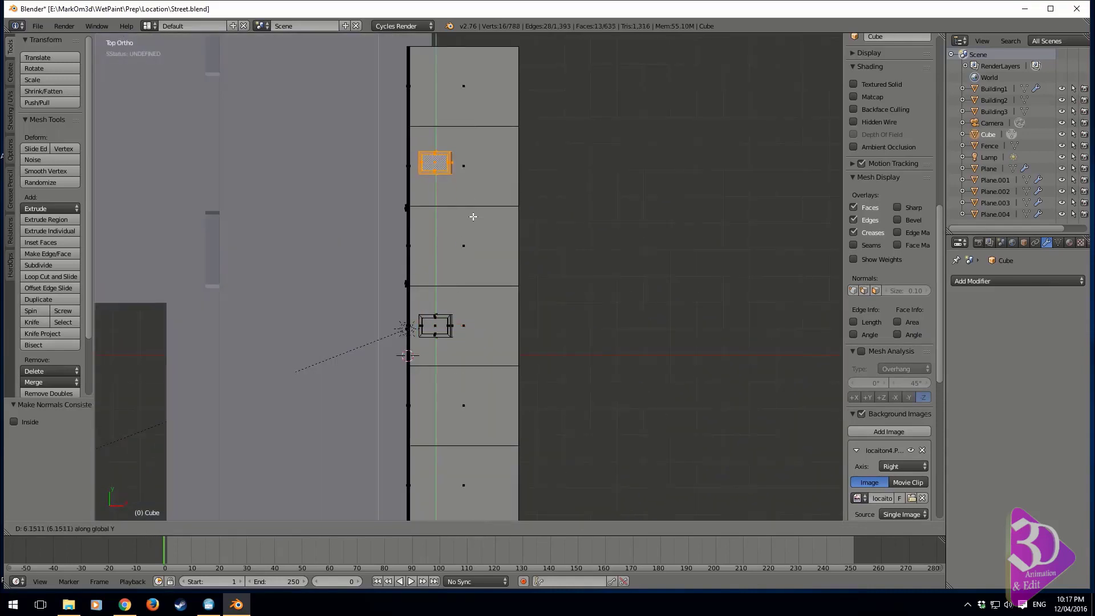
pyautogui.click(472, 219)
# Duplicate the skylight again and place the copy -12.087 along Y near the roof's other end.
pyautogui.hotkey('shift', 'd')
pyautogui.press('y')
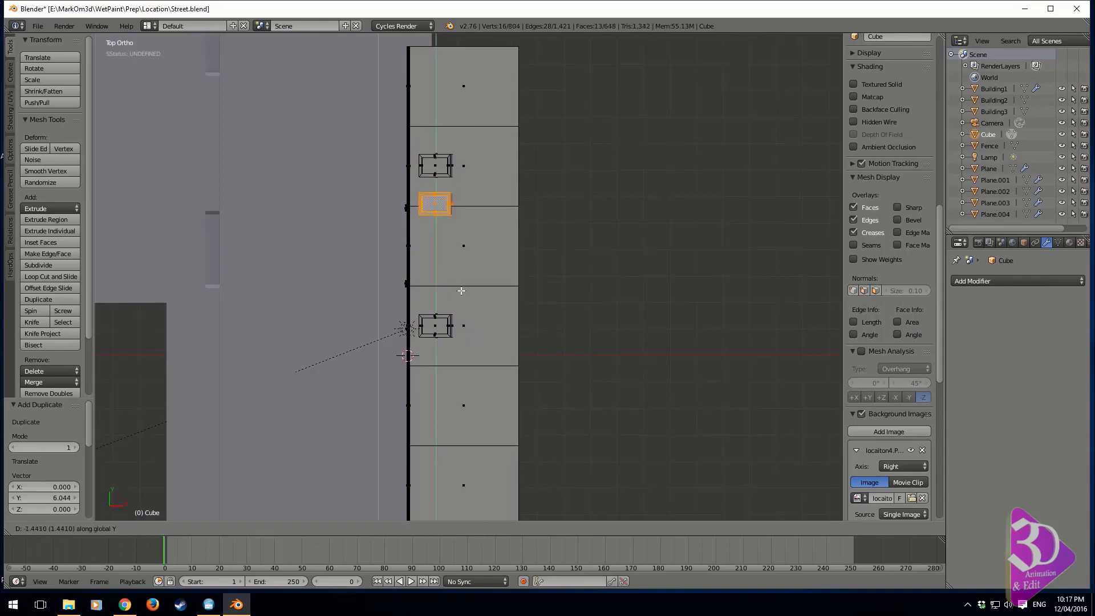
pyautogui.click(531, 53)
pyautogui.moveTo(531, 52); pyautogui.dragTo(629, 257, button='middle')
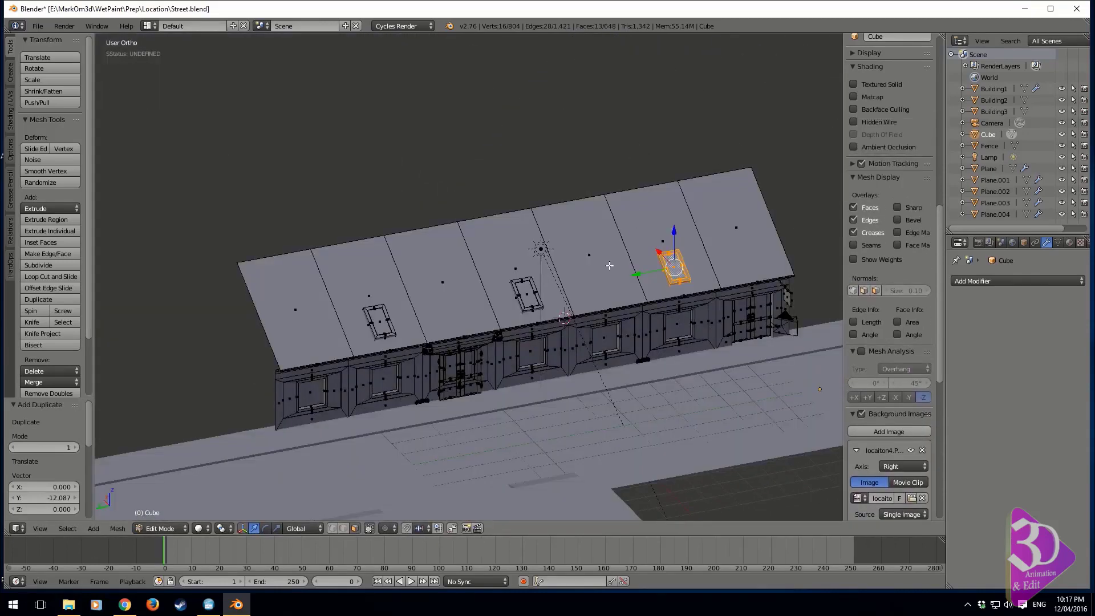
# Examine the skylights and the barred windows in the street reference photo from the right view.
pyautogui.press('KP_3')
pyautogui.press('z')
pyautogui.keyDown('shift'); pyautogui.moveTo(534, 265); pyautogui.dragTo(636, 121, button='middle'); pyautogui.keyUp('shift')
pyautogui.scroll(5, 498, 173)
pyautogui.keyDown('shift'); pyautogui.moveTo(497, 173); pyautogui.dragTo(468, 359, button='middle'); pyautogui.keyUp('shift')
pyautogui.scroll(5, 468, 362)
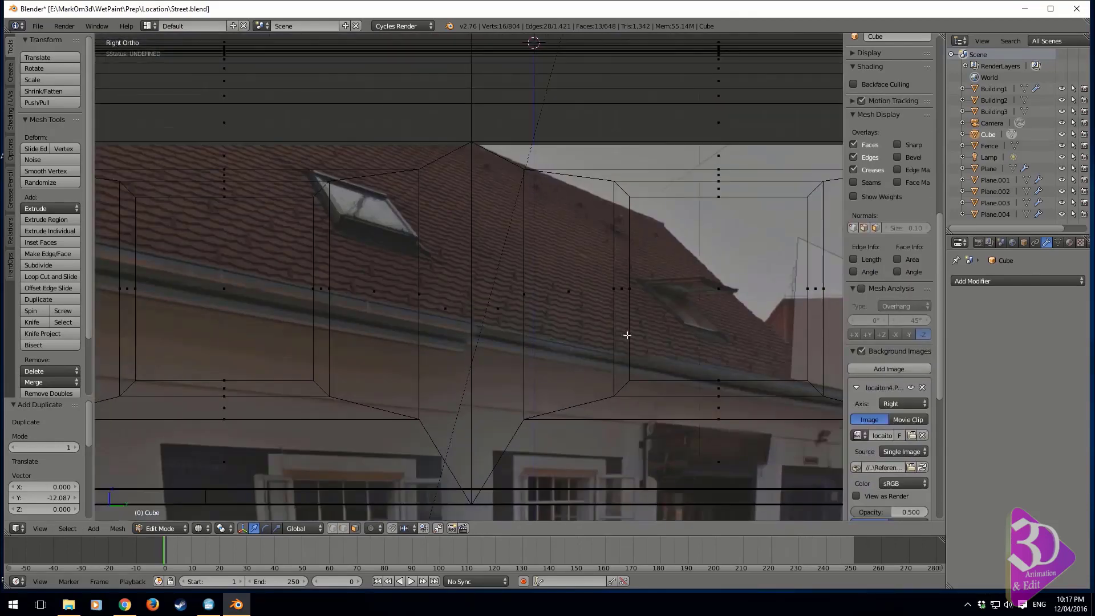
pyautogui.scroll(-2, 712, 313)
pyautogui.scroll(-5, 533, 376)
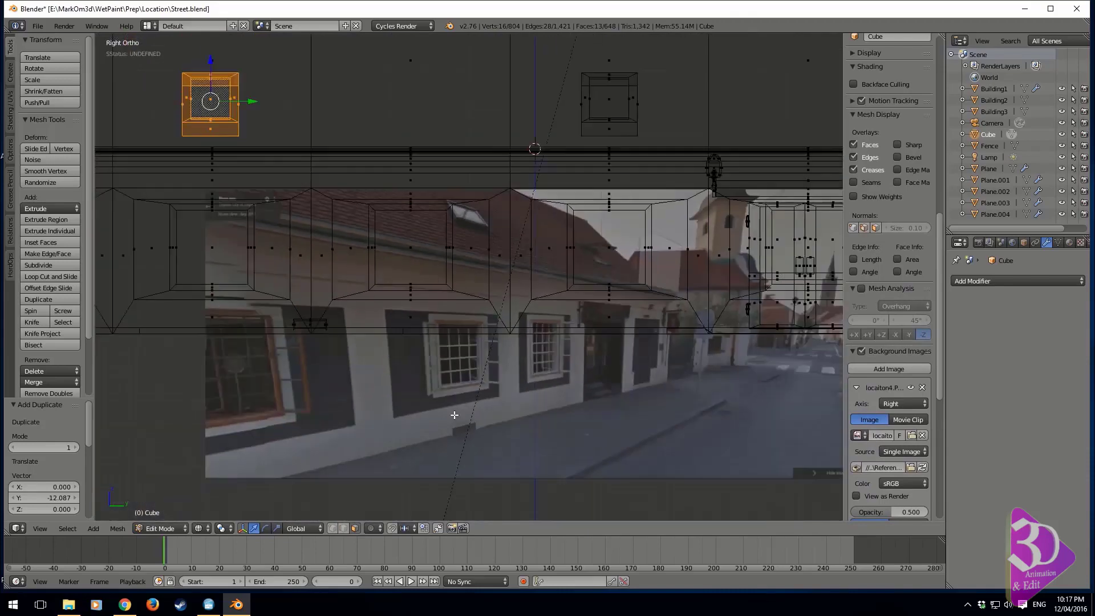
# Duplicate the glass face of the window next to the signed door and move the copy -2.693 along X.
pyautogui.moveTo(534, 365)
pyautogui.mouseDown(button='middle')
pyautogui.moveTo(476, 374)
pyautogui.moveTo(574, 347)
pyautogui.moveTo(471, 342)
pyautogui.moveTo(495, 345)
pyautogui.mouseUp(button='middle')
pyautogui.press('z')
pyautogui.scroll(2, 519, 357)
pyautogui.keyDown('shift'); pyautogui.moveTo(627, 332); pyautogui.dragTo(497, 362, button='middle'); pyautogui.keyUp('shift')
pyautogui.rightClick(543, 325)
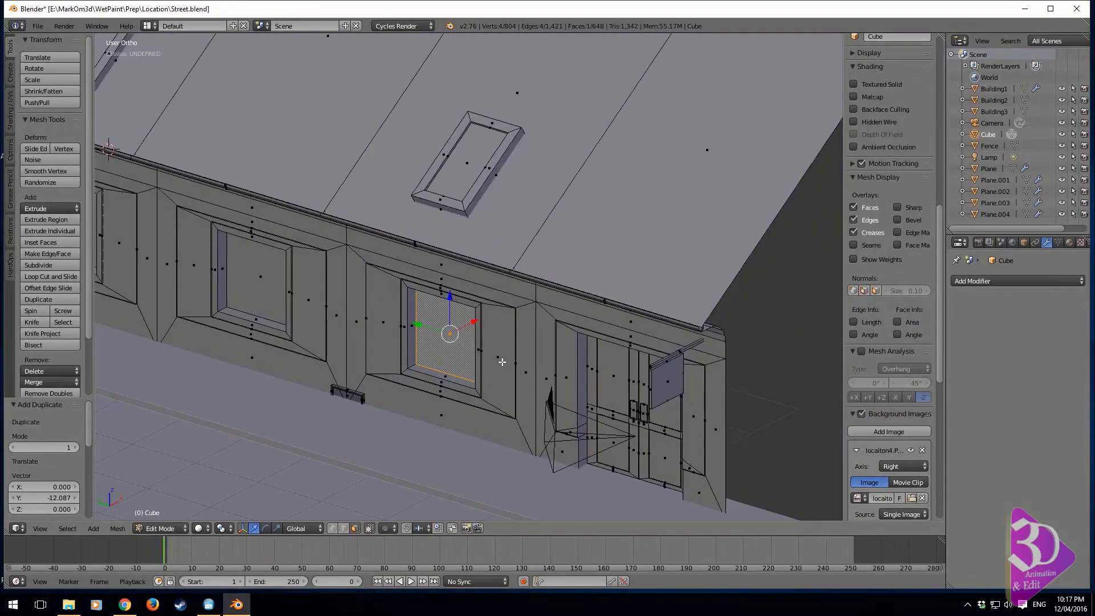
pyautogui.hotkey('shift', 'd')
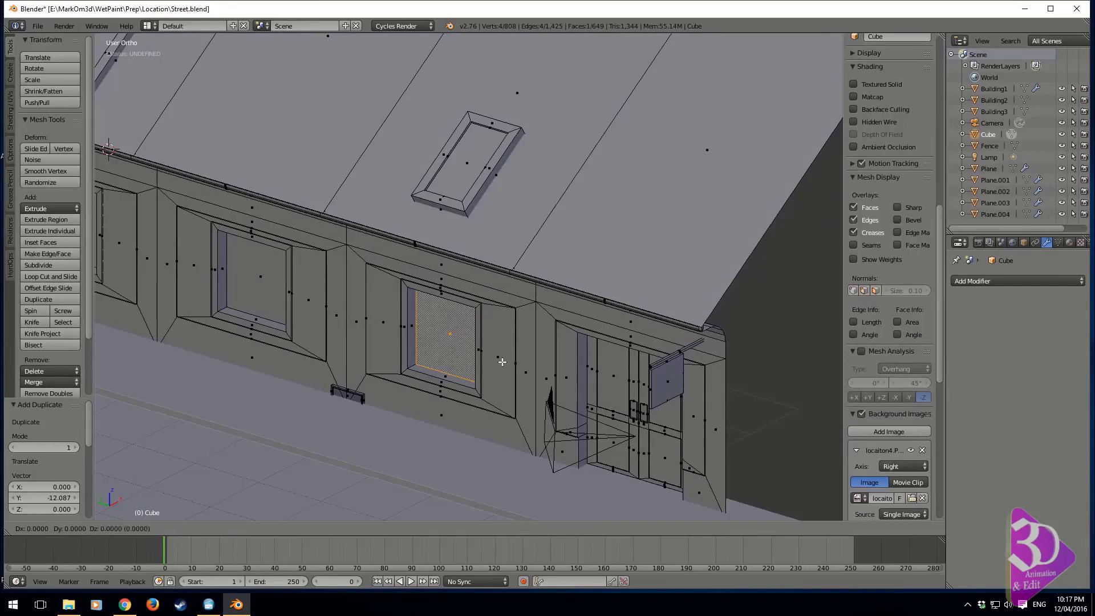
pyautogui.click(386, 449)
# Cut the duplicated pane into a grid with three vertical and four horizontal evenly spaced loop cuts.
pyautogui.keyDown('shift'); pyautogui.moveTo(363, 374); pyautogui.dragTo(540, 333, button='middle'); pyautogui.keyUp('shift')
pyautogui.scroll(1, 539, 333)
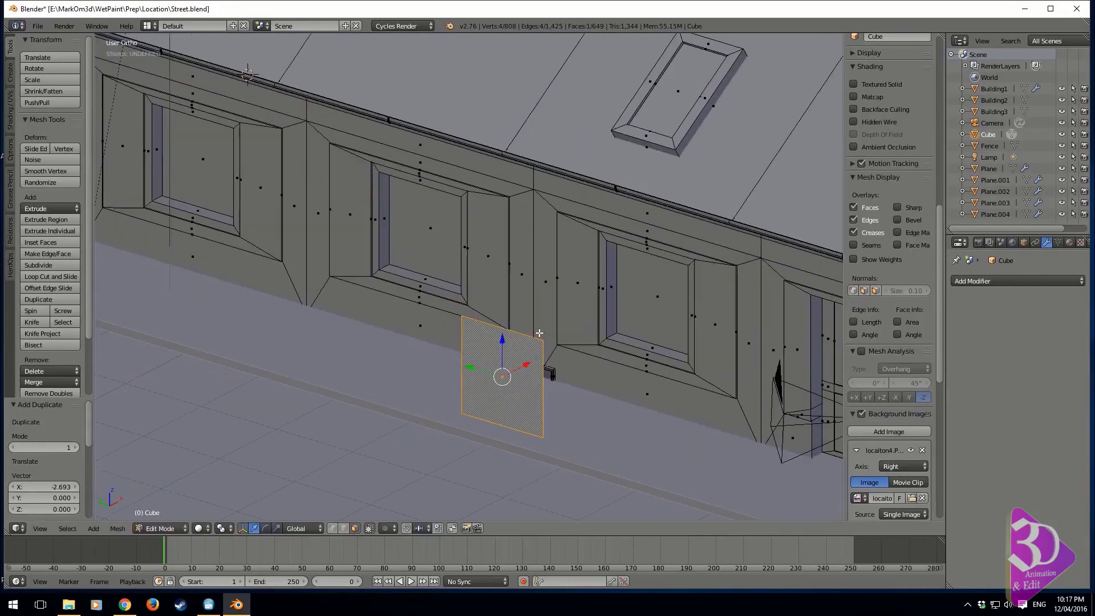
pyautogui.hotkey('ctrl', 'r')
pyautogui.scroll(2, 510, 424)
pyautogui.click(511, 424)
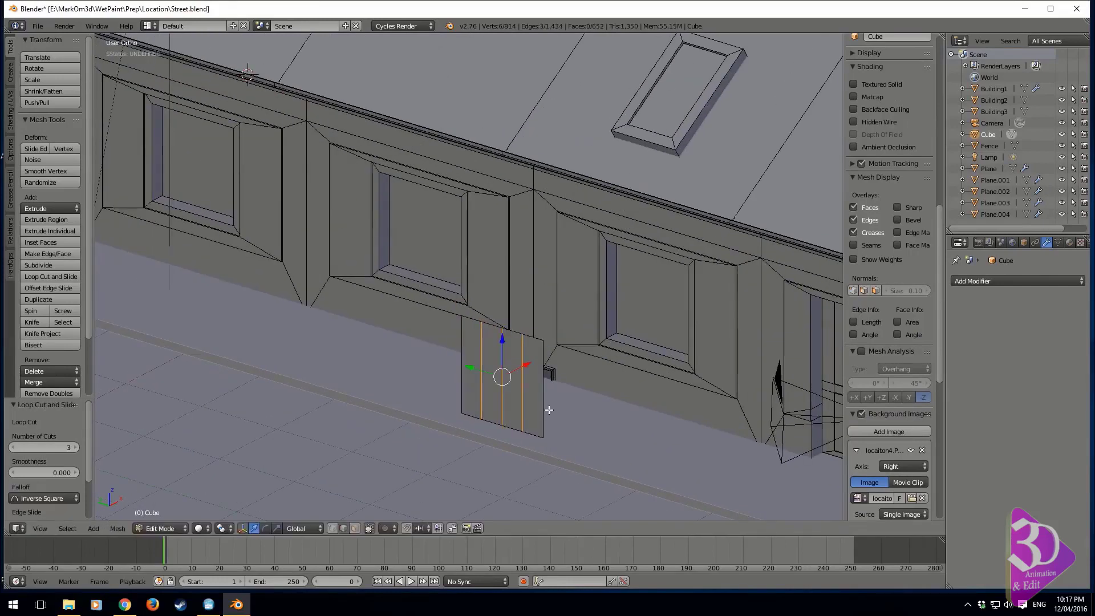
pyautogui.hotkey('ctrl', 'r')
pyautogui.scroll(1, 540, 409)
pyautogui.click(540, 408)
pyautogui.rightClick(539, 408)
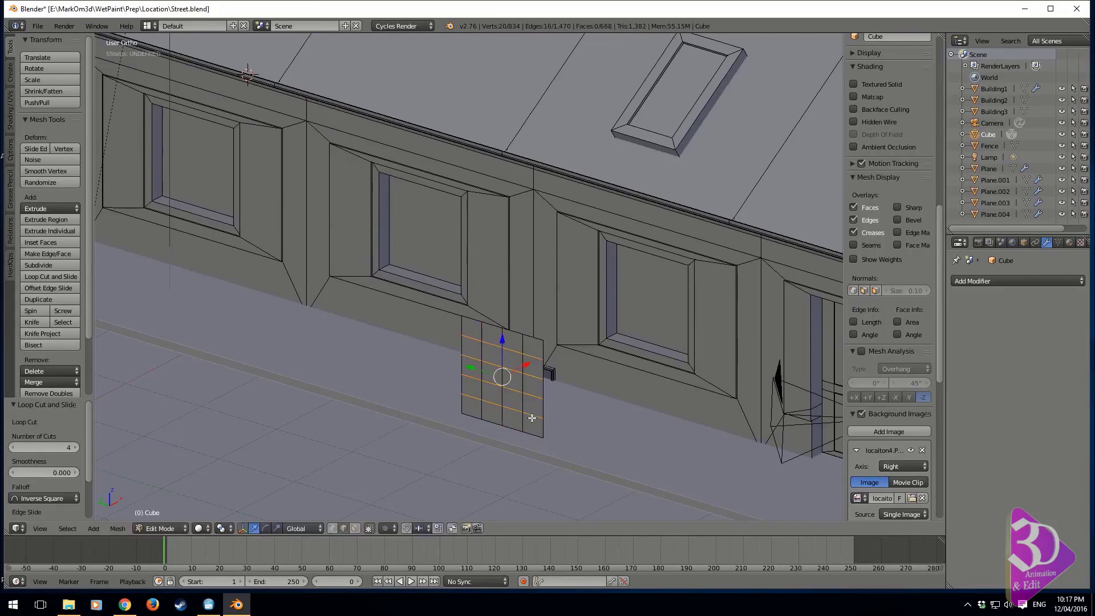
# Bevel all the inner grid lines of the duplicated pane with a 0.022 offset to form thin strips.
pyautogui.keyDown('alt'); pyautogui.keyDown('shift'); pyautogui.rightClick(524, 407); pyautogui.keyUp('shift'); pyautogui.keyUp('alt')
pyautogui.keyDown('alt'); pyautogui.keyDown('shift'); pyautogui.rightClick(502, 402); pyautogui.keyUp('shift'); pyautogui.keyUp('alt')
pyautogui.keyDown('alt'); pyautogui.keyDown('shift'); pyautogui.rightClick(501, 405); pyautogui.keyUp('shift'); pyautogui.keyUp('alt')
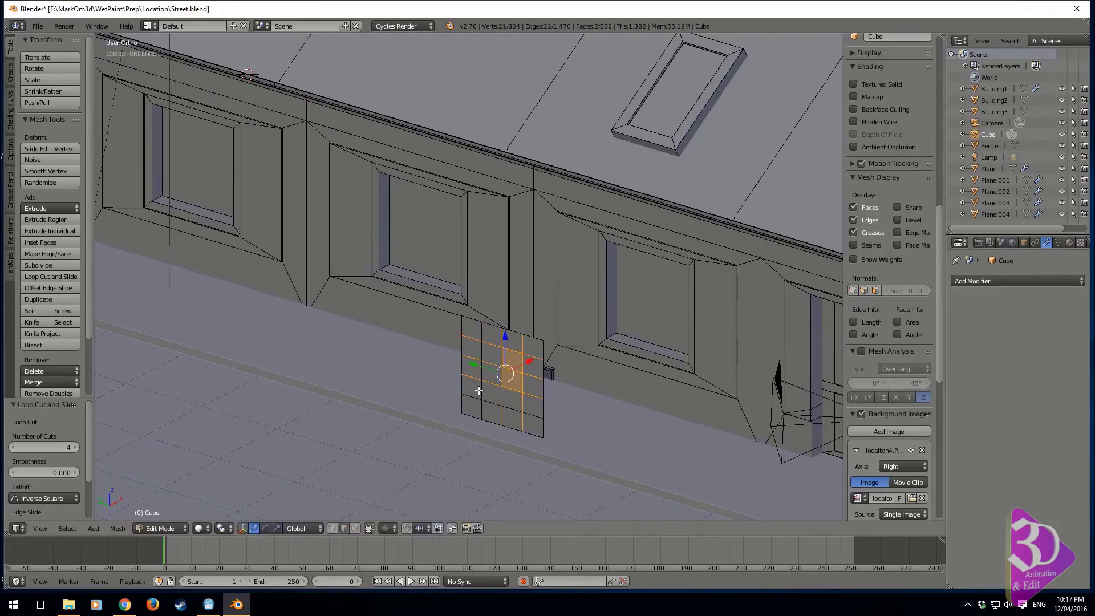
pyautogui.keyDown('alt'); pyautogui.keyDown('shift'); pyautogui.rightClick(479, 390); pyautogui.keyUp('shift'); pyautogui.keyUp('alt')
pyautogui.keyDown('alt'); pyautogui.keyDown('shift'); pyautogui.rightClick(490, 404); pyautogui.keyUp('shift'); pyautogui.keyUp('alt')
pyautogui.hotkey('ctrl', 'b')
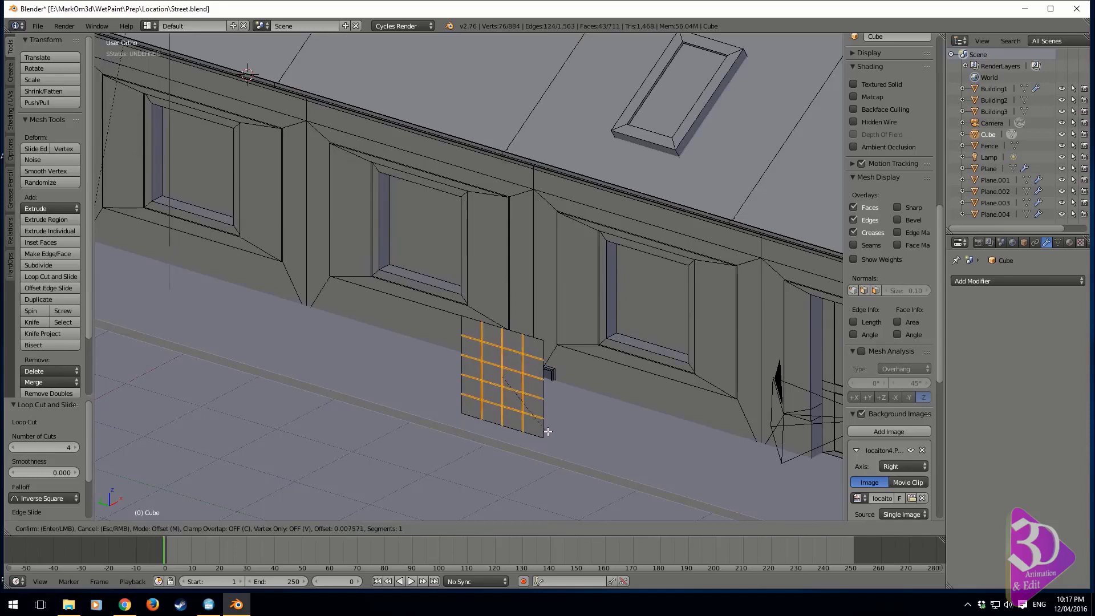
pyautogui.click(555, 435)
# Delete the twenty square faces between the strips, in four columns of five, leaving only the grid of bars.
pyautogui.keyDown('ctrl'); pyautogui.hscroll(-2, 563, 416); pyautogui.keyUp('ctrl')
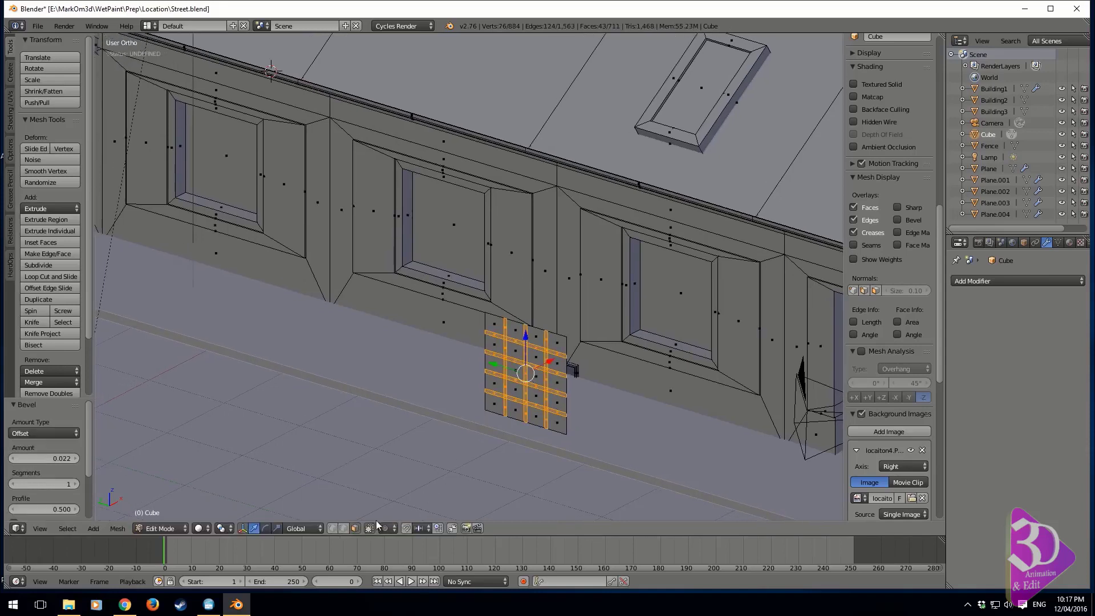
pyautogui.scroll(3, 592, 407)
pyautogui.rightClick(559, 443)
pyautogui.keyDown('shift'); pyautogui.rightClick(553, 406); pyautogui.keyUp('shift')
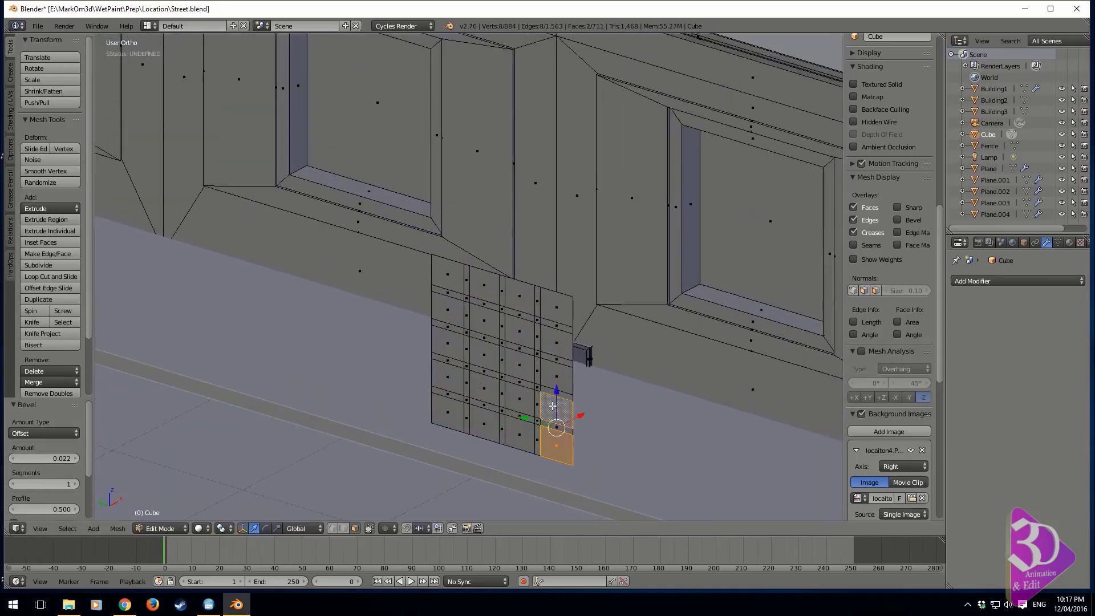
pyautogui.keyDown('shift'); pyautogui.rightClick(556, 376); pyautogui.keyUp('shift')
pyautogui.keyDown('shift'); pyautogui.rightClick(555, 342); pyautogui.keyUp('shift')
pyautogui.keyDown('shift'); pyautogui.rightClick(556, 308); pyautogui.keyUp('shift')
pyautogui.keyDown('shift'); pyautogui.rightClick(519, 296); pyautogui.keyUp('shift')
pyautogui.keyDown('shift'); pyautogui.rightClick(519, 331); pyautogui.keyUp('shift')
pyautogui.keyDown('shift'); pyautogui.rightClick(519, 365); pyautogui.keyUp('shift')
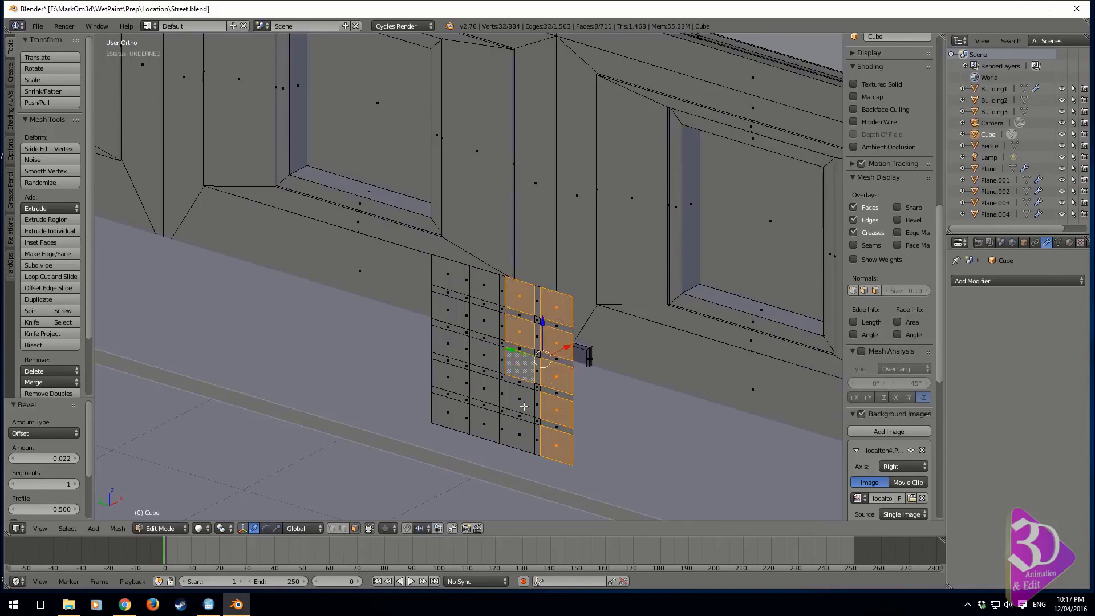
pyautogui.keyDown('shift'); pyautogui.rightClick(518, 399); pyautogui.keyUp('shift')
pyautogui.keyDown('shift'); pyautogui.rightClick(519, 433); pyautogui.keyUp('shift')
pyautogui.keyDown('shift'); pyautogui.rightClick(485, 425); pyautogui.keyUp('shift')
pyautogui.keyDown('shift'); pyautogui.rightClick(484, 387); pyautogui.keyUp('shift')
pyautogui.keyDown('shift'); pyautogui.rightClick(485, 354); pyautogui.keyUp('shift')
pyautogui.keyDown('shift'); pyautogui.rightClick(485, 319); pyautogui.keyUp('shift')
pyautogui.keyDown('shift'); pyautogui.rightClick(484, 285); pyautogui.keyUp('shift')
pyautogui.keyDown('shift'); pyautogui.rightClick(450, 280); pyautogui.keyUp('shift')
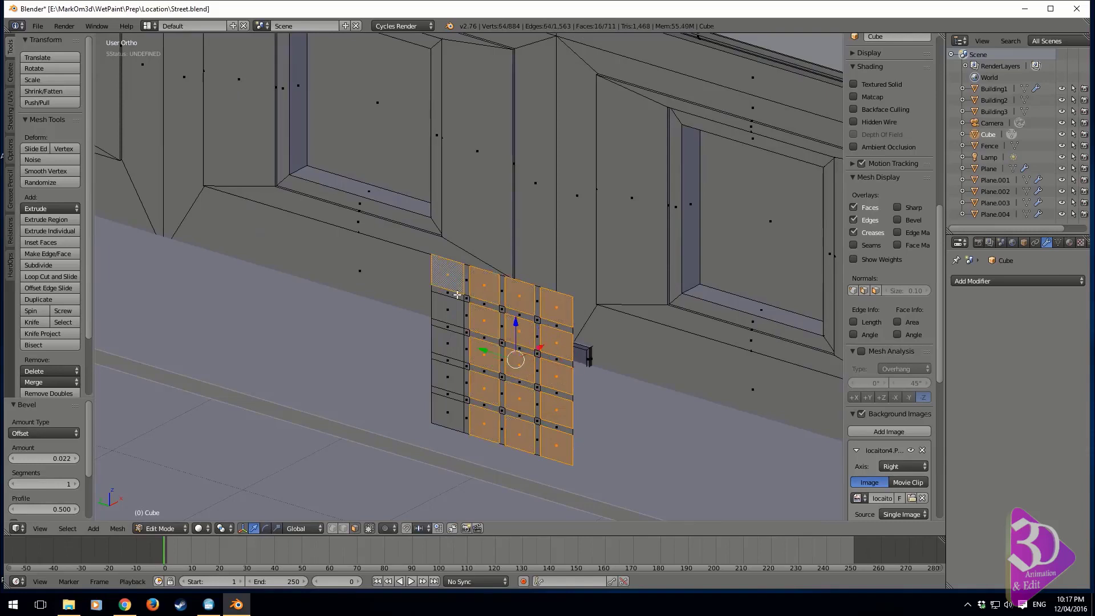
pyautogui.keyDown('shift'); pyautogui.rightClick(450, 310); pyautogui.keyUp('shift')
pyautogui.keyDown('shift'); pyautogui.rightClick(455, 385); pyautogui.keyUp('shift')
pyautogui.keyDown('shift'); pyautogui.rightClick(449, 409); pyautogui.keyUp('shift')
pyautogui.keyDown('shift'); pyautogui.rightClick(448, 341); pyautogui.keyUp('shift')
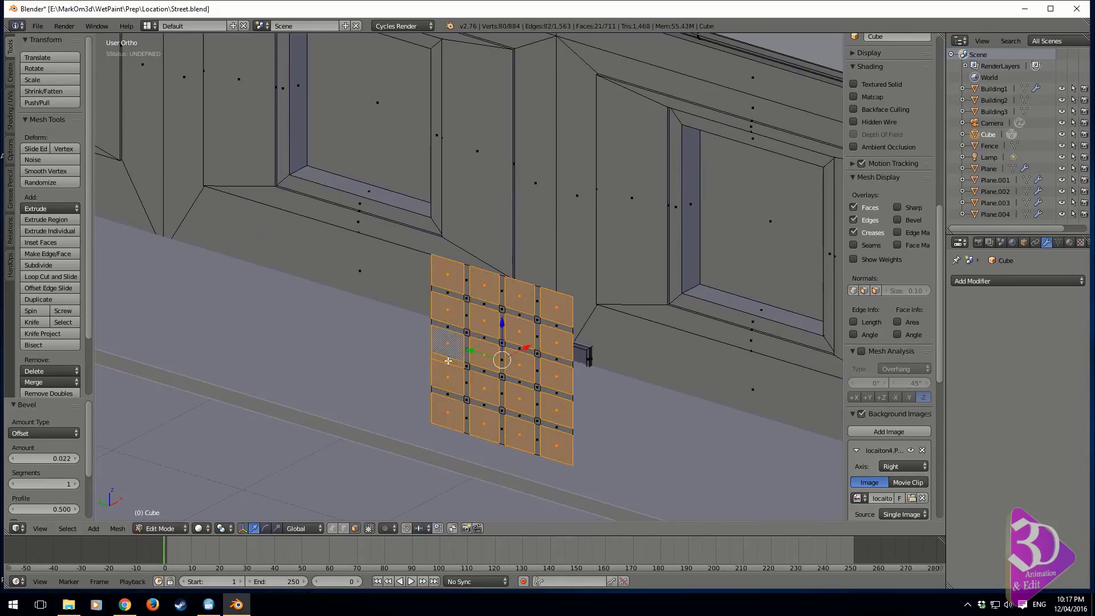
pyautogui.keyDown('shift'); pyautogui.rightClick(448, 359); pyautogui.keyUp('shift')
pyautogui.press('x')
pyautogui.click(518, 374)
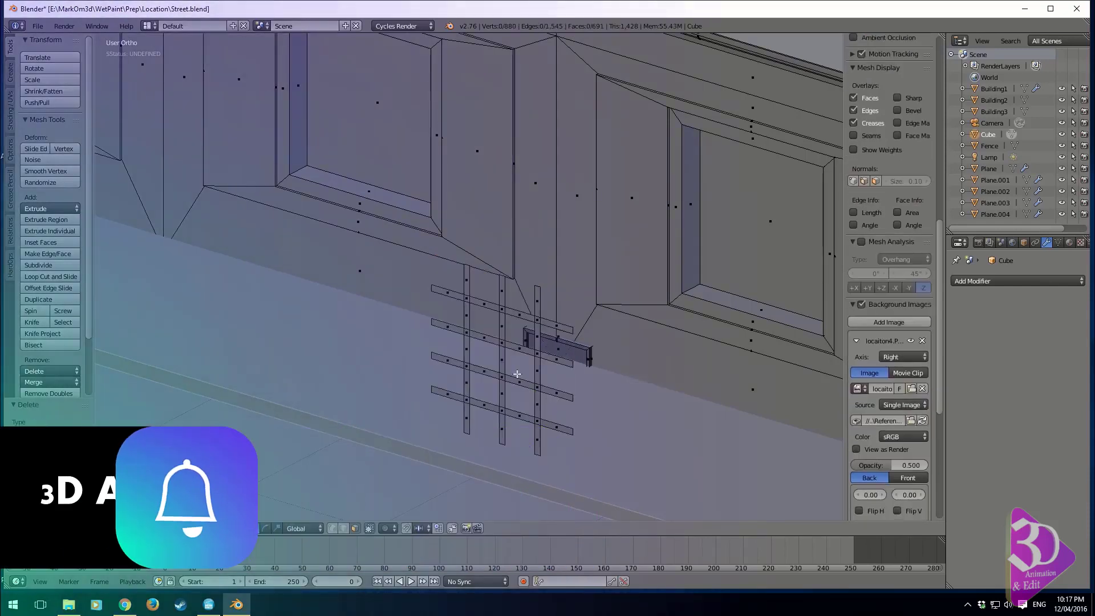
# Extrude the whole grid of strips 0.036 along X and delete its wall-facing rear faces.
pyautogui.hotkey('ctrl', 'l')
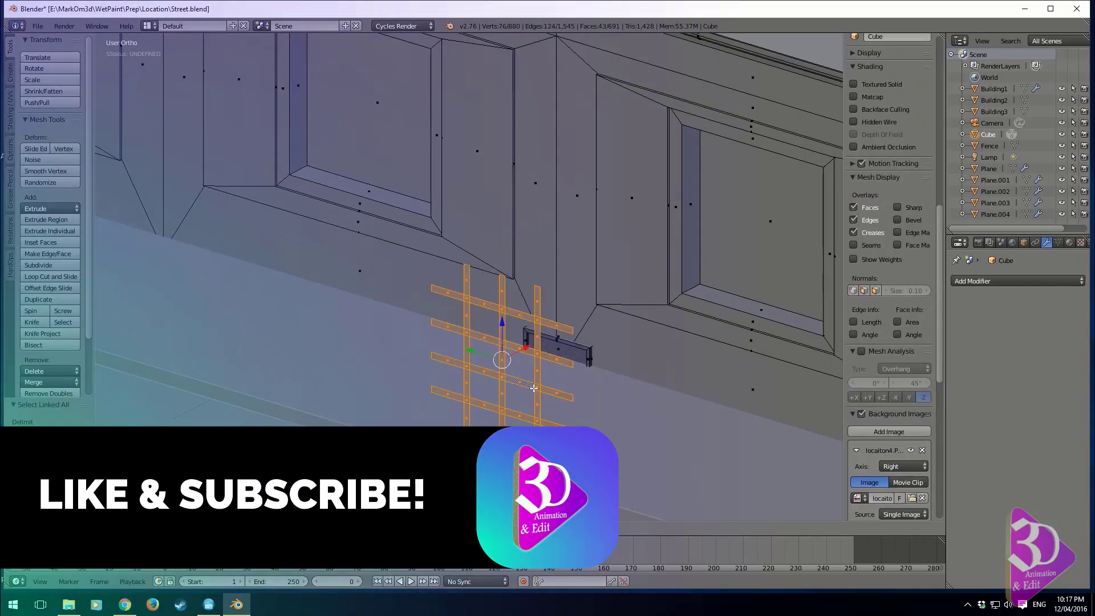
pyautogui.press('e')
pyautogui.click(537, 387)
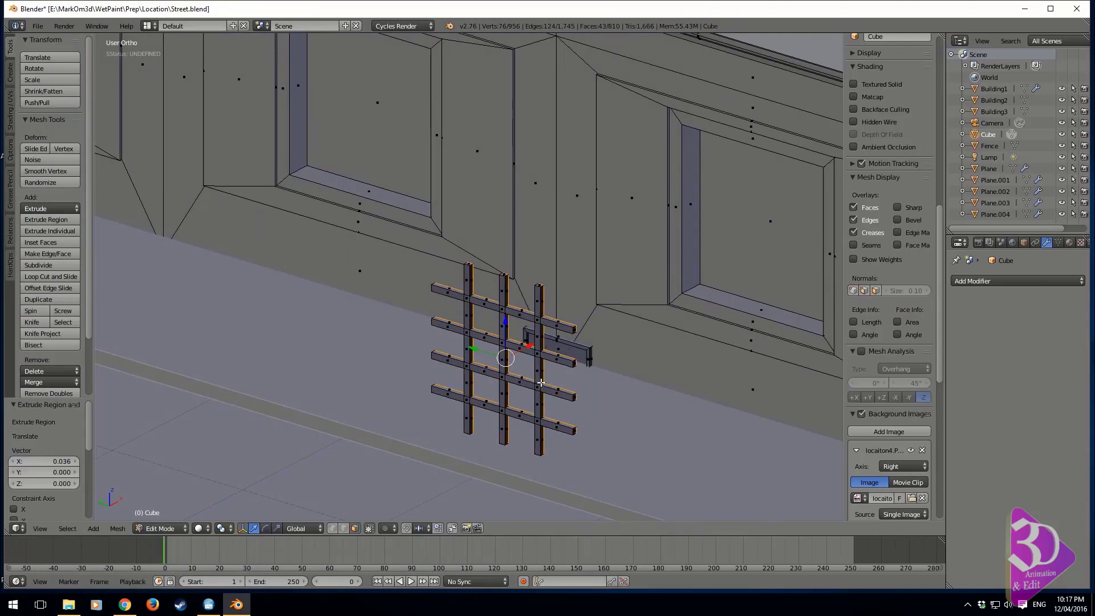
pyautogui.press('x')
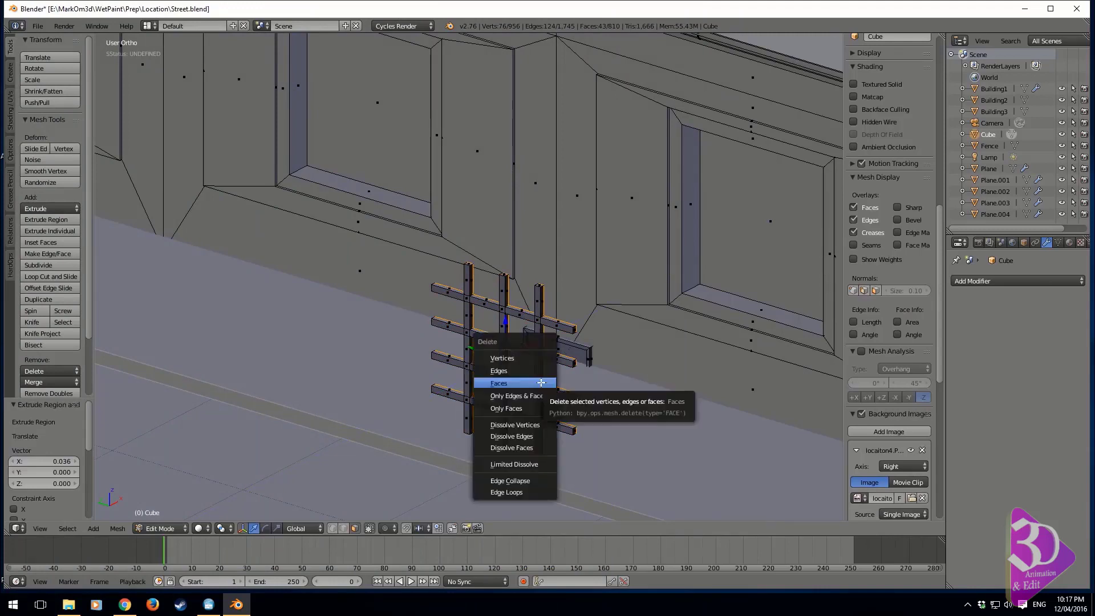
pyautogui.click(541, 382)
# Delete the end faces of all the horizontal and vertical grille bars, selecting the hidden ones in wireframe shading.
pyautogui.keyDown('shift'); pyautogui.moveTo(541, 364); pyautogui.dragTo(481, 177, button='middle'); pyautogui.keyUp('shift')
pyautogui.scroll(5, 587, 348)
pyautogui.rightClick(525, 332)
pyautogui.keyDown('shift'); pyautogui.rightClick(480, 270); pyautogui.keyUp('shift')
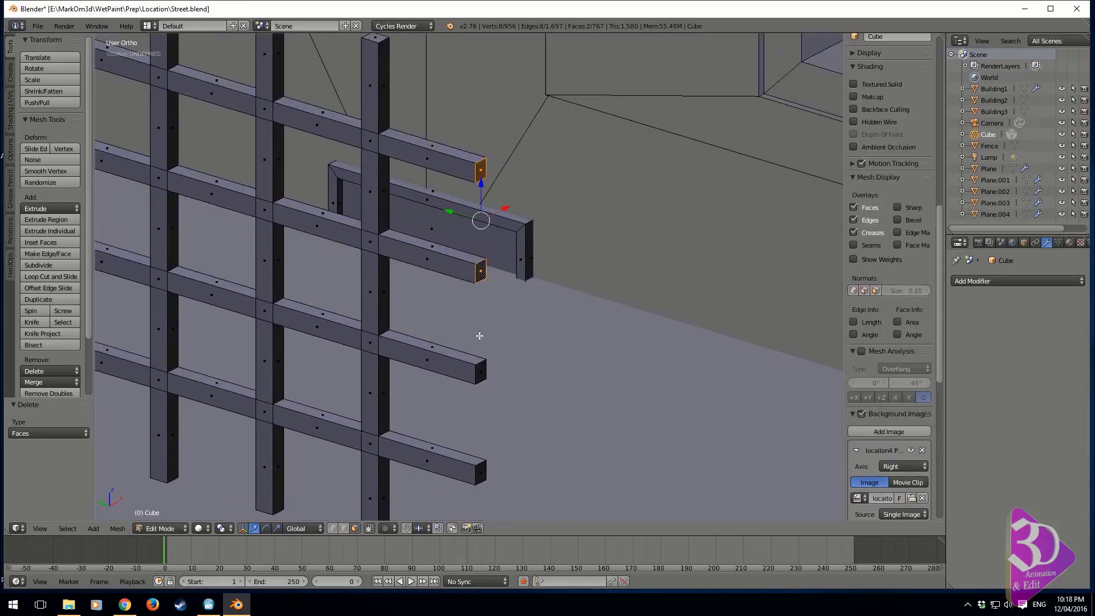
pyautogui.keyDown('shift'); pyautogui.rightClick(482, 373); pyautogui.keyUp('shift')
pyautogui.keyDown('shift'); pyautogui.rightClick(481, 478); pyautogui.keyUp('shift')
pyautogui.keyDown('shift'); pyautogui.moveTo(482, 478); pyautogui.dragTo(491, 342, button='middle'); pyautogui.keyUp('shift')
pyautogui.press('z')
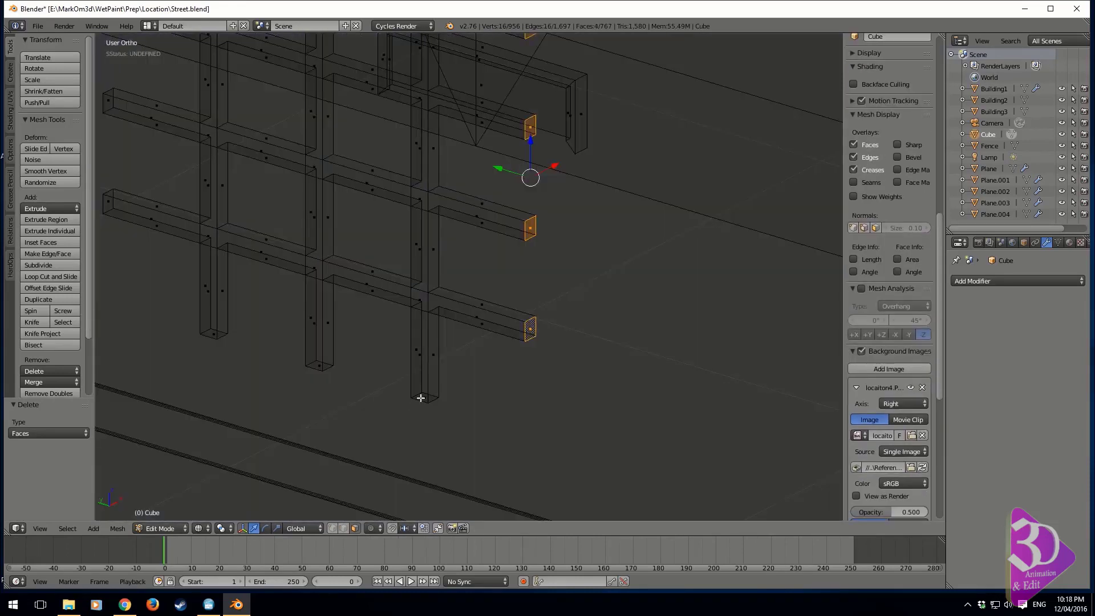
pyautogui.keyDown('shift'); pyautogui.rightClick(422, 396); pyautogui.keyUp('shift')
pyautogui.keyDown('shift'); pyautogui.moveTo(213, 330); pyautogui.dragTo(390, 455, button='middle'); pyautogui.keyUp('shift')
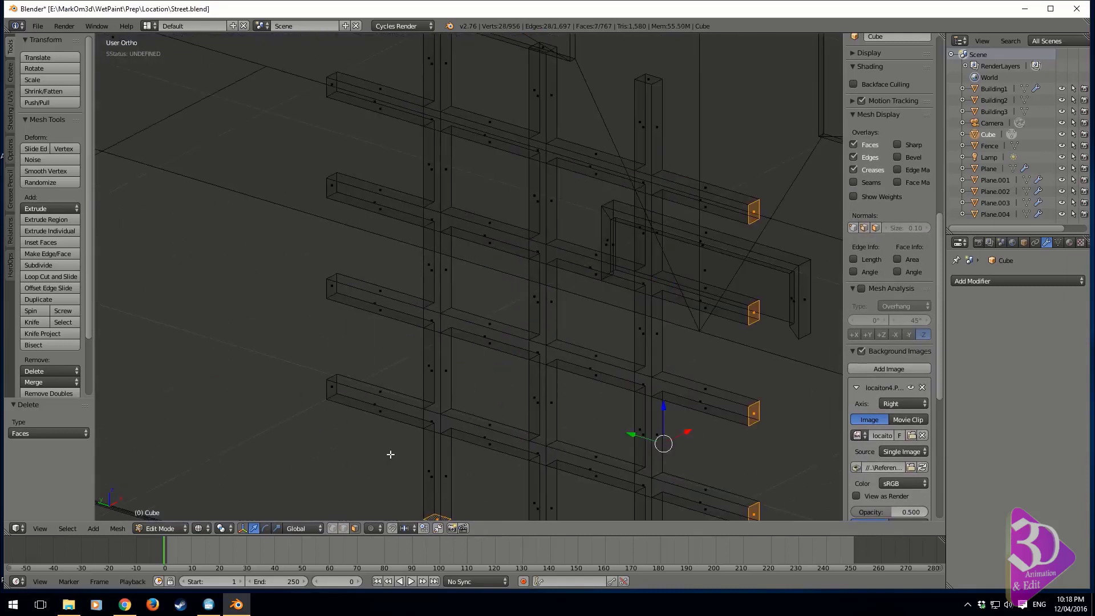
pyautogui.keyDown('shift'); pyautogui.rightClick(332, 393); pyautogui.keyUp('shift')
pyautogui.keyDown('shift'); pyautogui.rightClick(332, 282); pyautogui.keyUp('shift')
pyautogui.keyDown('shift'); pyautogui.rightClick(332, 186); pyautogui.keyUp('shift')
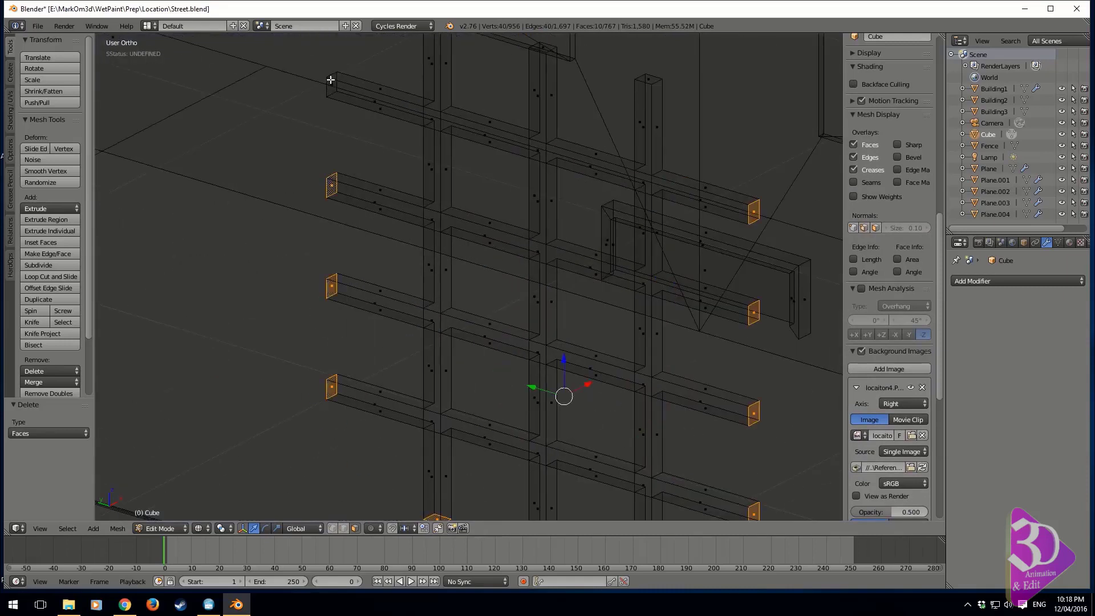
pyautogui.keyDown('shift'); pyautogui.rightClick(332, 82); pyautogui.keyUp('shift')
pyautogui.keyDown('shift'); pyautogui.moveTo(420, 117); pyautogui.dragTo(425, 358, button='middle'); pyautogui.keyUp('shift')
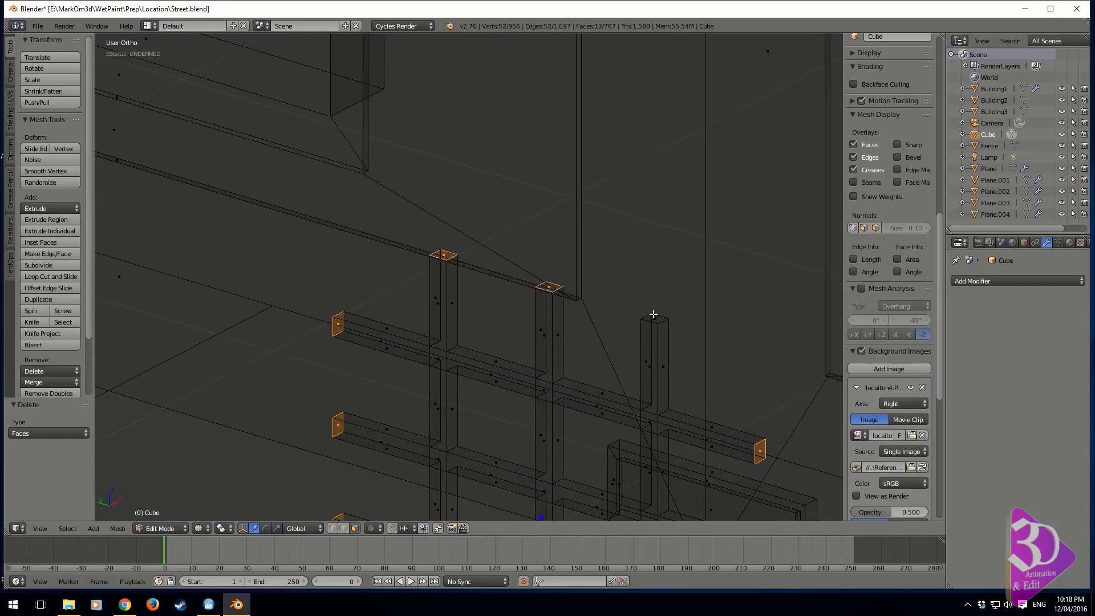
pyautogui.keyDown('shift'); pyautogui.moveTo(725, 357); pyautogui.dragTo(617, 255, button='middle'); pyautogui.keyUp('shift')
pyautogui.press('x')
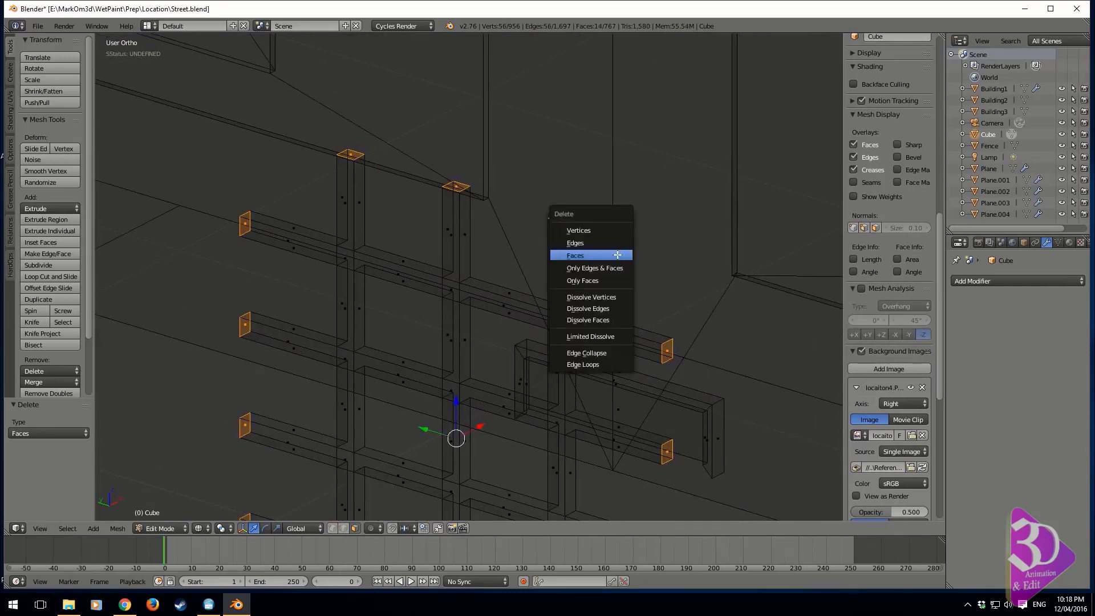
pyautogui.click(617, 250)
# Scale the whole linked grille by 1.054 and move it 2.555 along X into the window recess.
pyautogui.rightClick(557, 319)
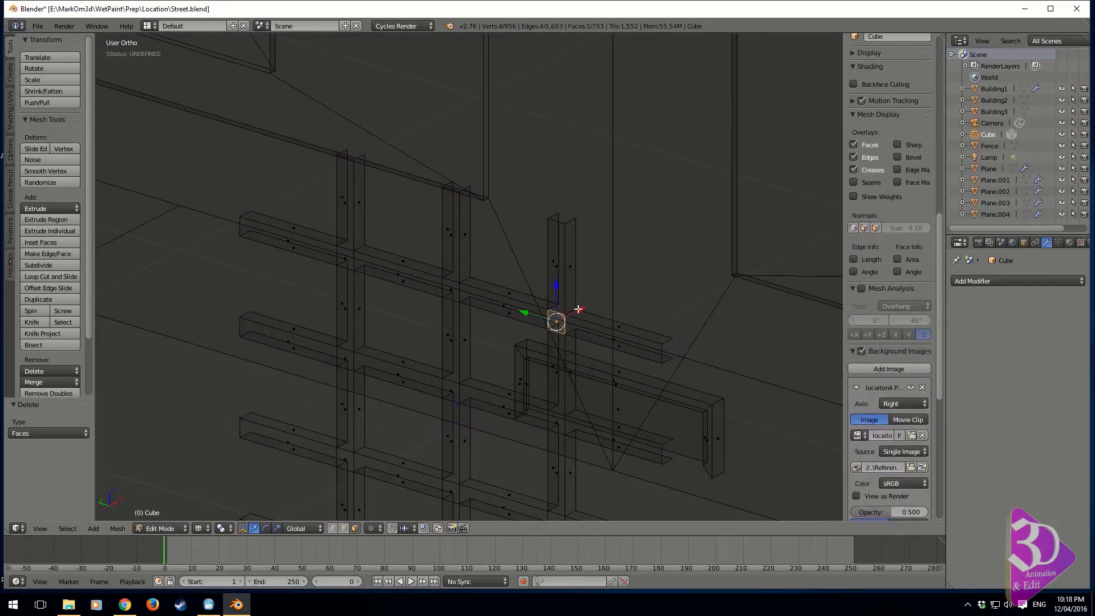
pyautogui.hotkey('ctrl', 'l')
pyautogui.press('z')
pyautogui.scroll(-5, 578, 308)
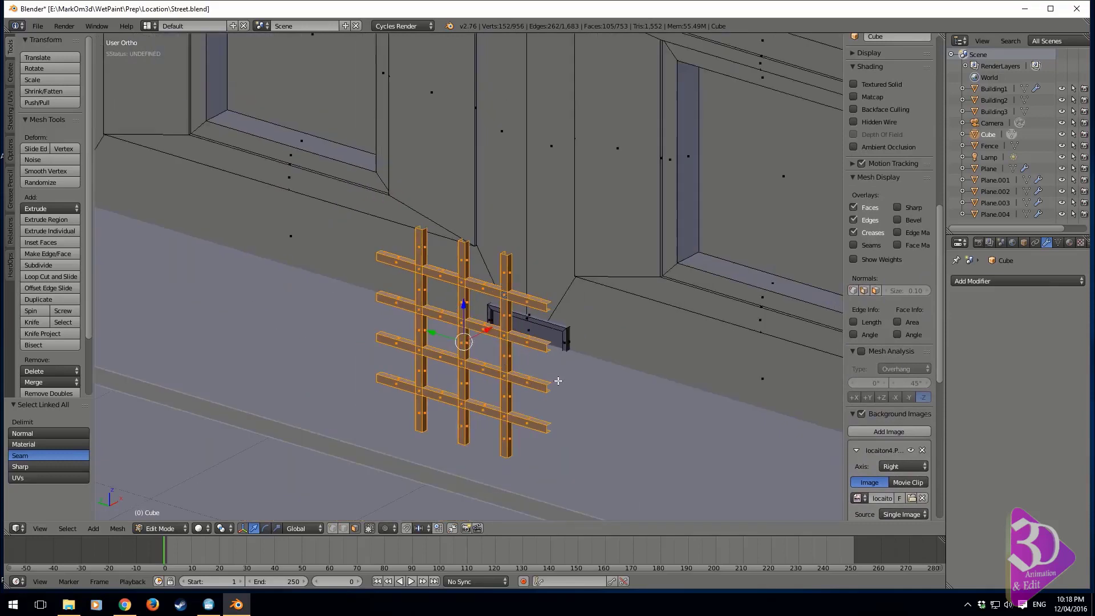
pyautogui.press('s')
pyautogui.click(559, 381)
pyautogui.press('g')
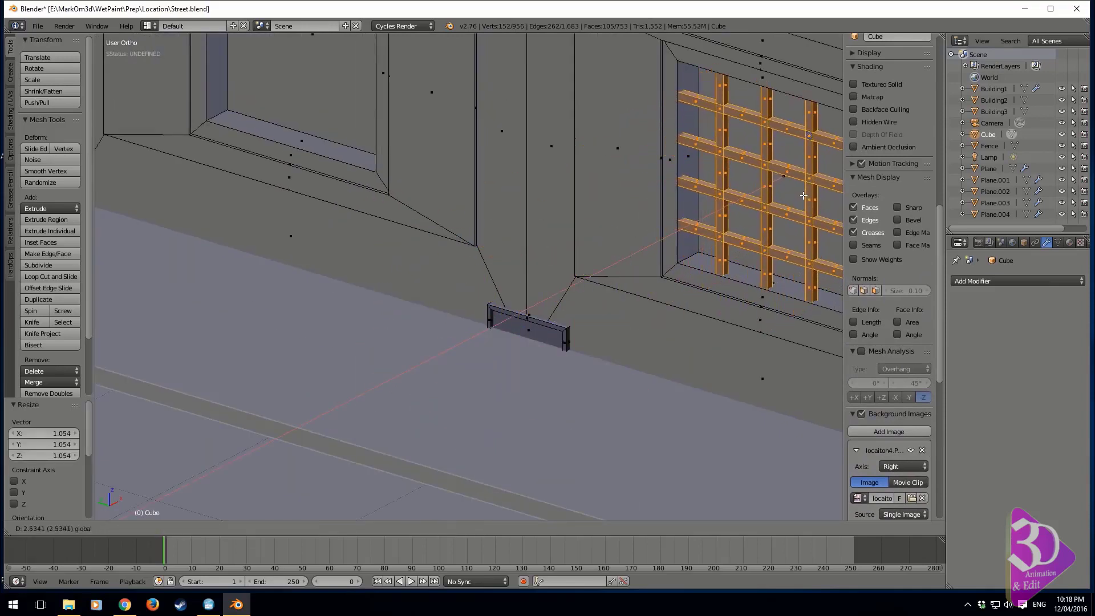
pyautogui.click(804, 197)
# Duplicate the grille 3.004 along Y into the neighbouring window and duplicate that copy 3.013 along Y into the following one.
pyautogui.scroll(-4, 608, 220)
pyautogui.press('ctrl+KP_3')
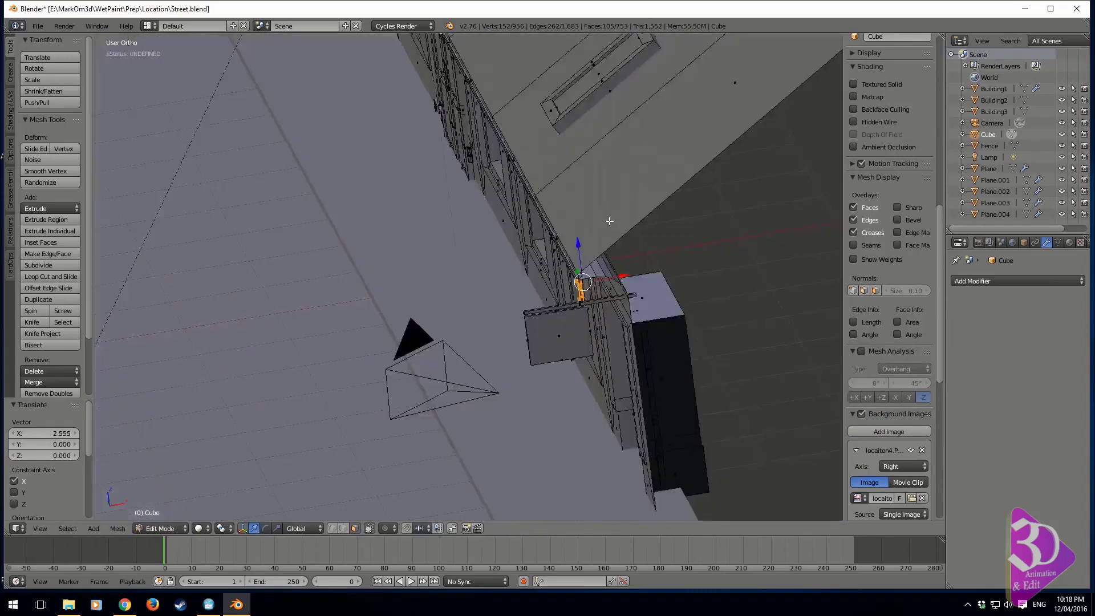
pyautogui.scroll(-3, 605, 222)
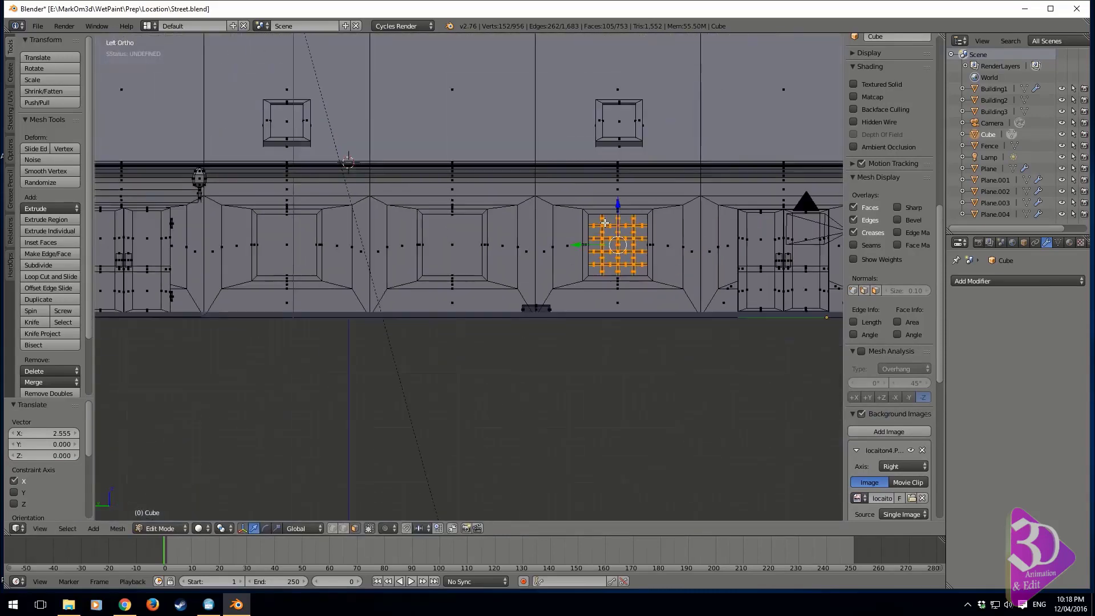
pyautogui.hotkey('shift', 'd')
pyautogui.press('y')
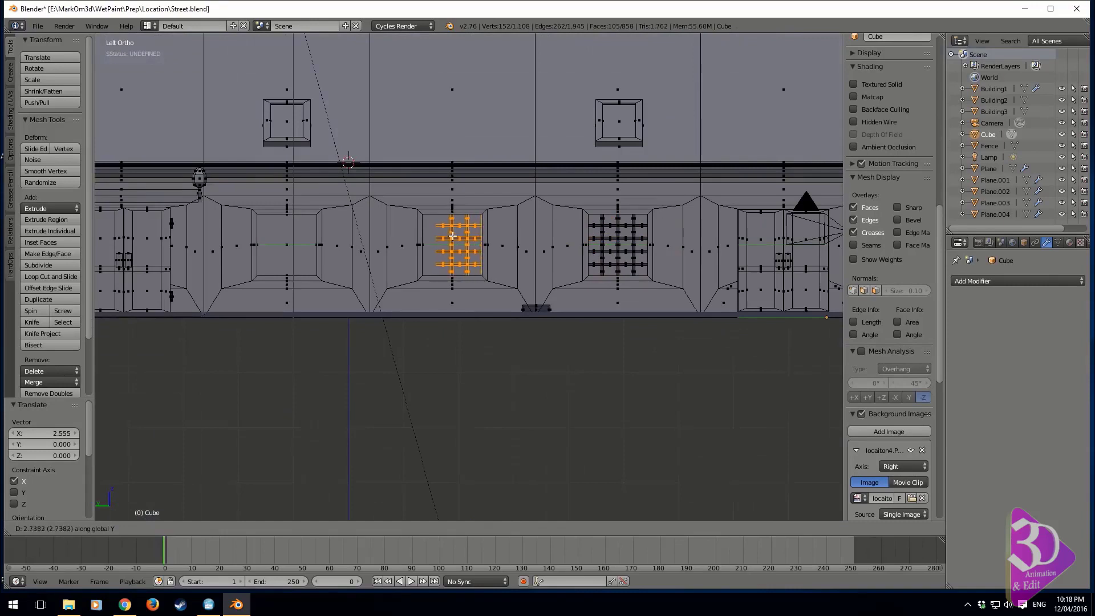
pyautogui.click(411, 239)
pyautogui.keyDown('shift'); pyautogui.moveTo(411, 239); pyautogui.dragTo(664, 249, button='middle'); pyautogui.keyUp('shift')
pyautogui.hotkey('shift', 'd')
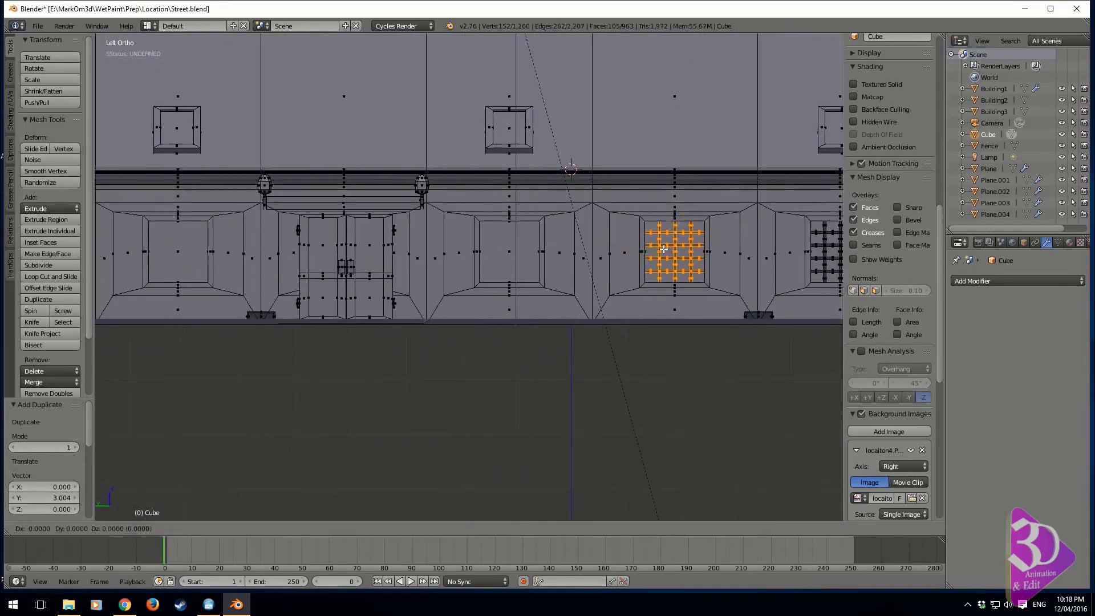
pyautogui.press('y')
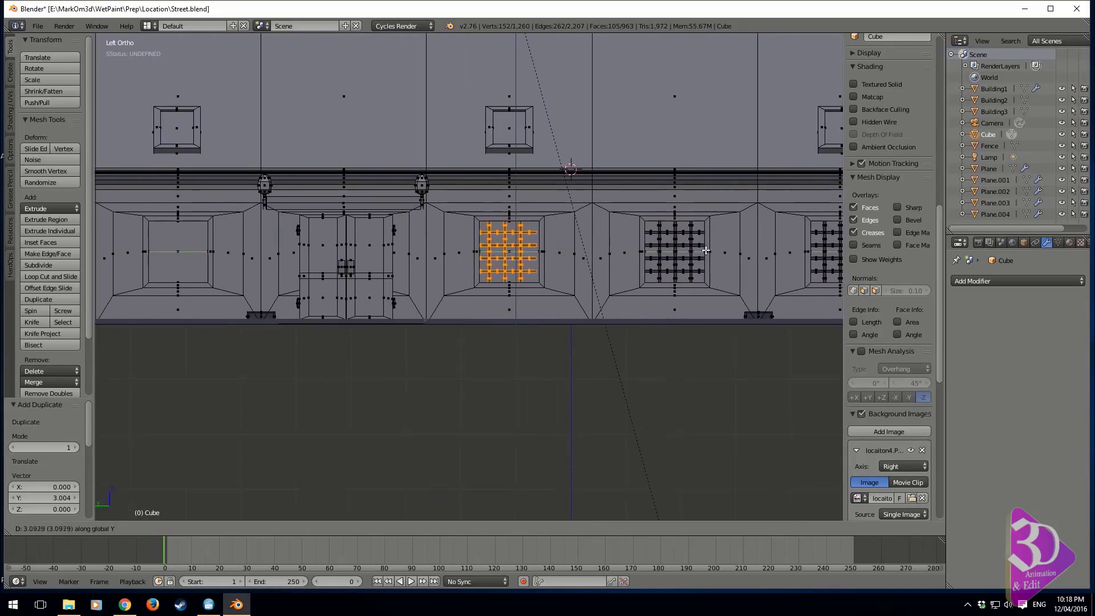
pyautogui.click(743, 247)
# Duplicate the grille 6.034 along Y into the window beyond the double door, and again 3.008 along Y into the last window.
pyautogui.hotkey('shift', 'd')
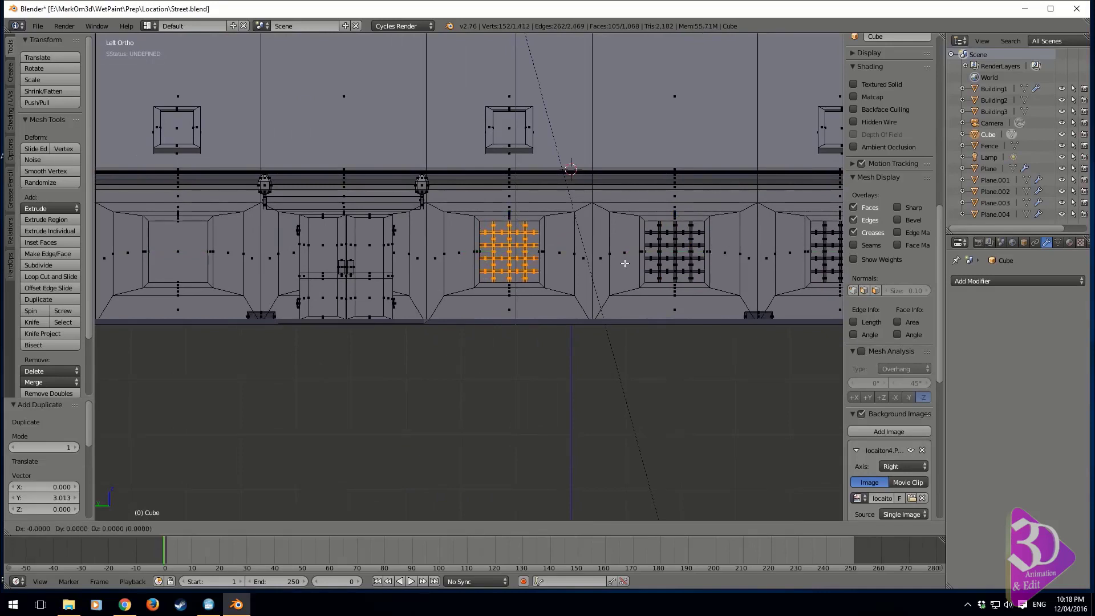
pyautogui.press('y')
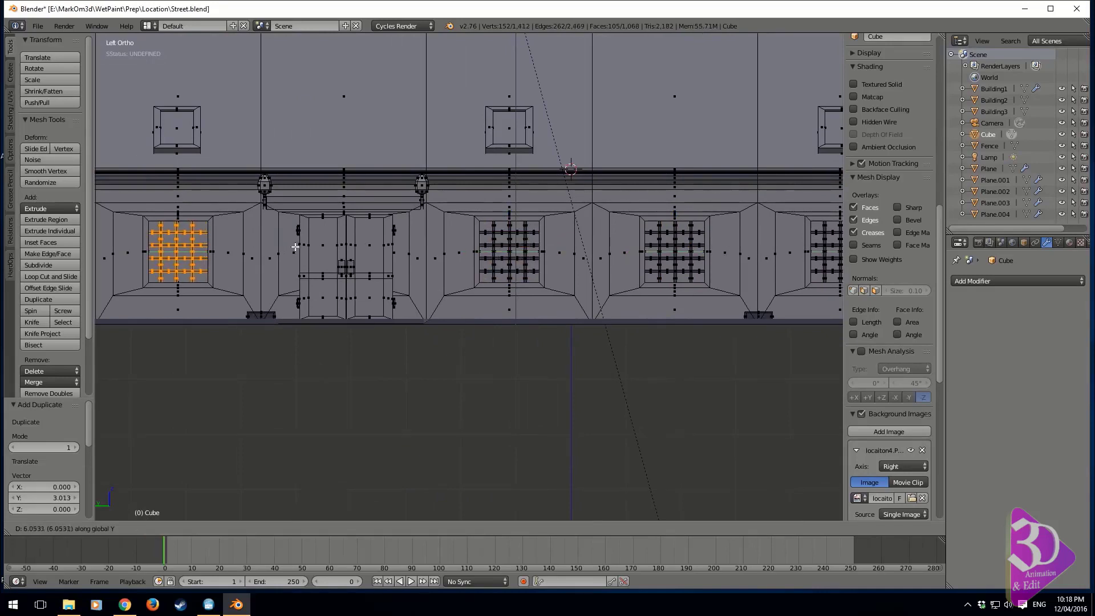
pyautogui.click(303, 247)
pyautogui.keyDown('shift'); pyautogui.moveTo(219, 258); pyautogui.dragTo(697, 269, button='middle'); pyautogui.keyUp('shift')
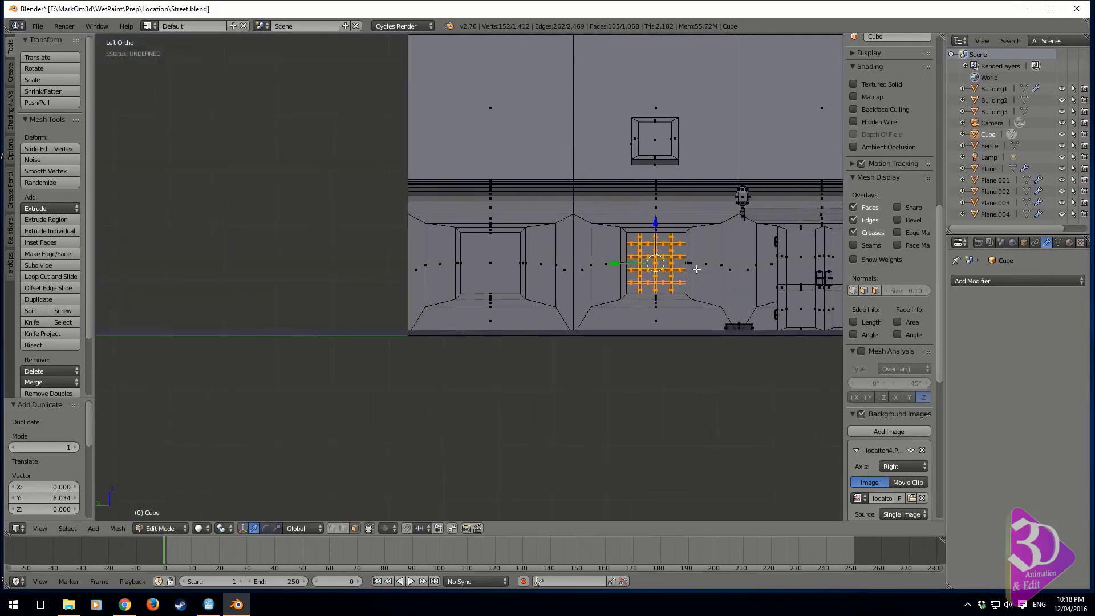
pyautogui.hotkey('shift', 'd')
pyautogui.press('y')
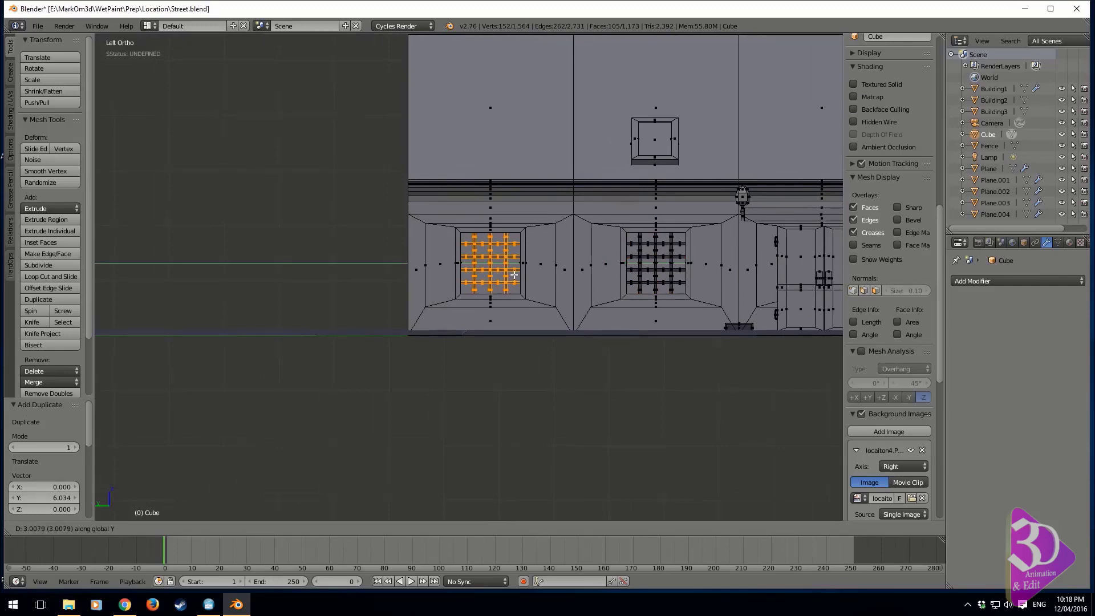
pyautogui.click(514, 275)
# Return to Object Mode in solid shading and examine the barred windows along the facade and the whole building.
pyautogui.scroll(-2, 519, 278)
pyautogui.moveTo(520, 279); pyautogui.dragTo(612, 306, button='middle')
pyautogui.scroll(10, 612, 306)
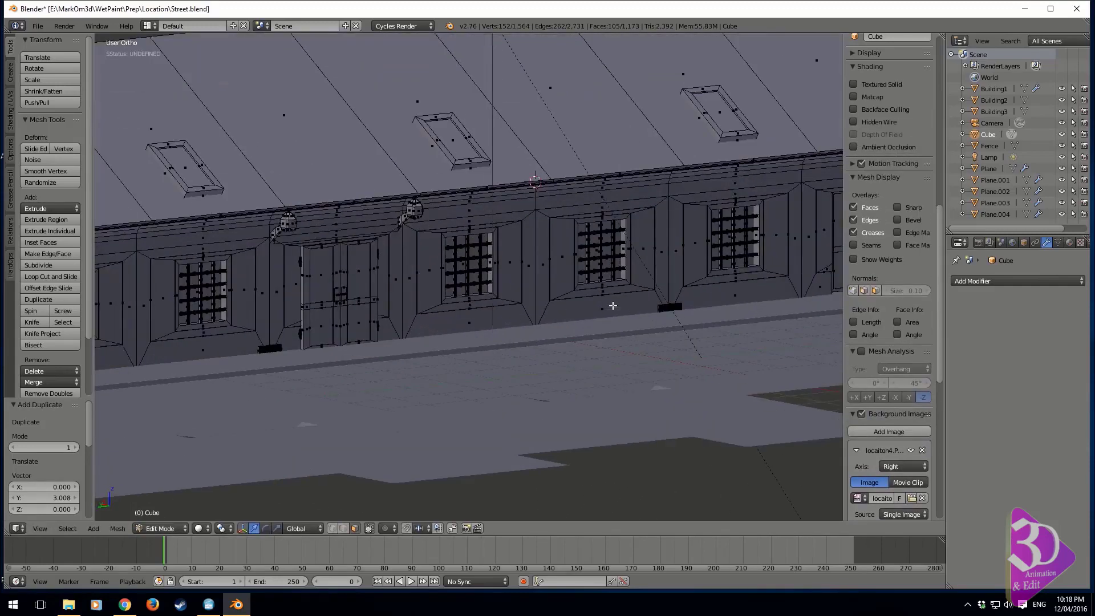
pyautogui.scroll(-4, 609, 306)
pyautogui.press('z')
pyautogui.press('z')
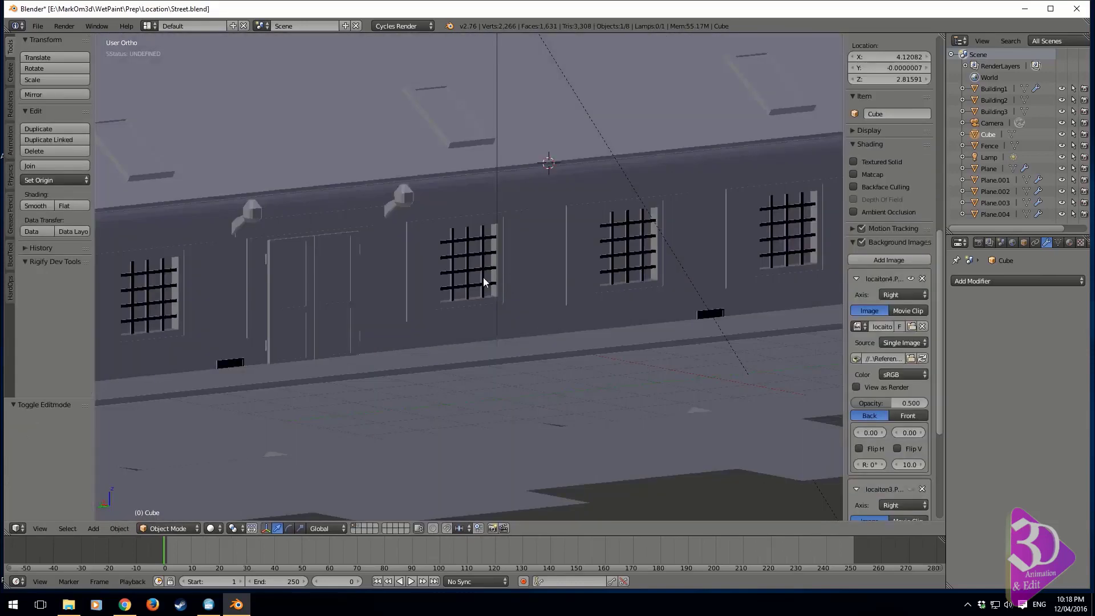
pyautogui.moveTo(484, 277); pyautogui.dragTo(452, 318, button='middle')
pyautogui.press('a')
pyautogui.scroll(-5, 516, 292)
pyautogui.press('Tab')
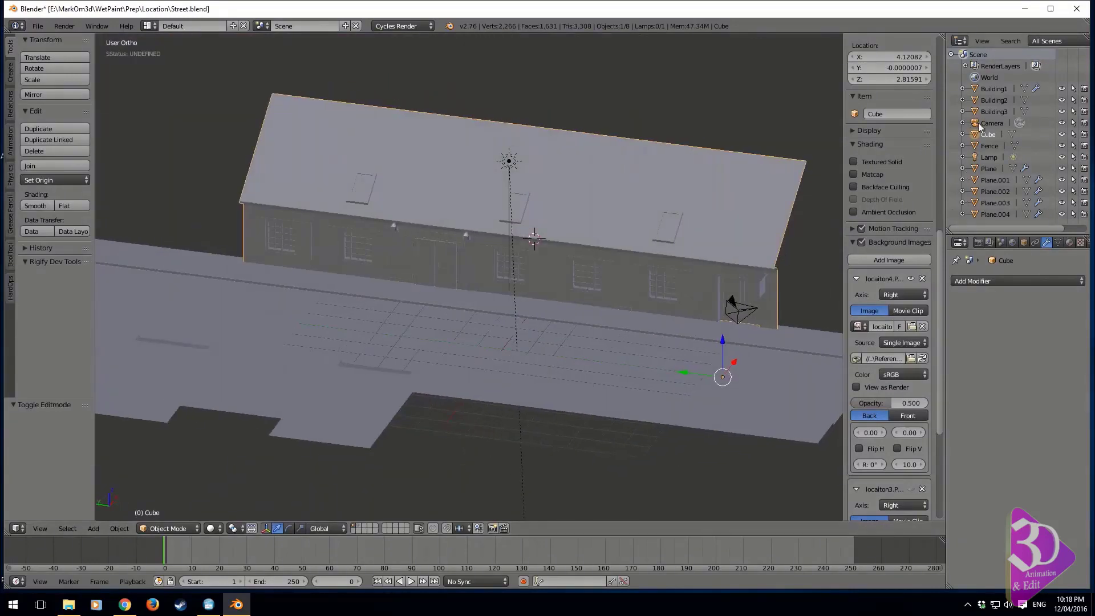
# Show layer 2 with the other street buildings and move the long building -3.409 along Y.
pyautogui.hotkey('shift', '2')
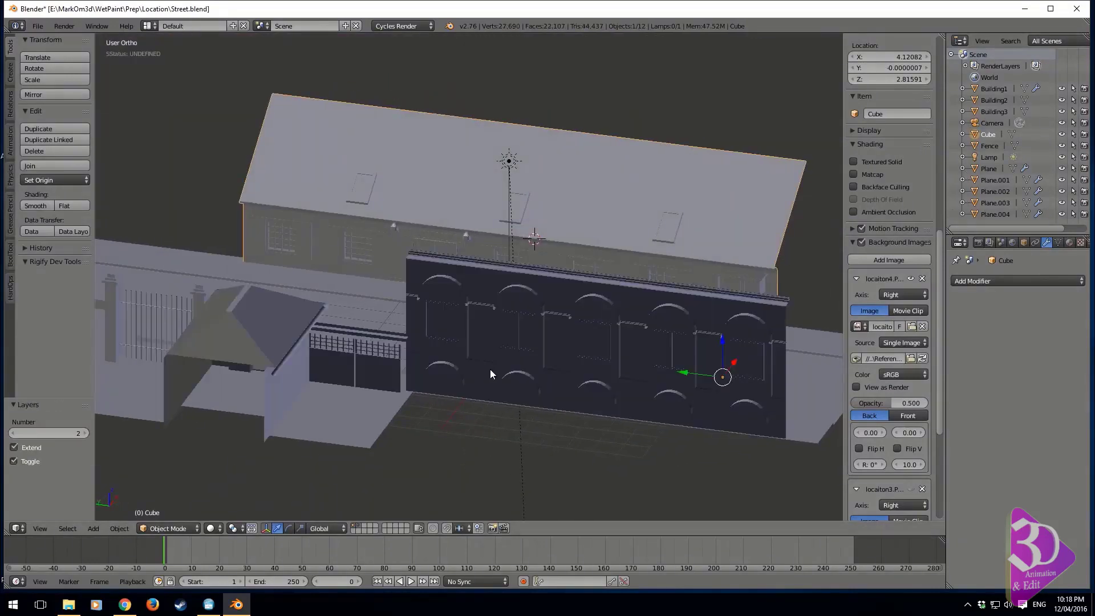
pyautogui.moveTo(489, 371); pyautogui.dragTo(495, 287, button='middle')
pyautogui.press('Tab')
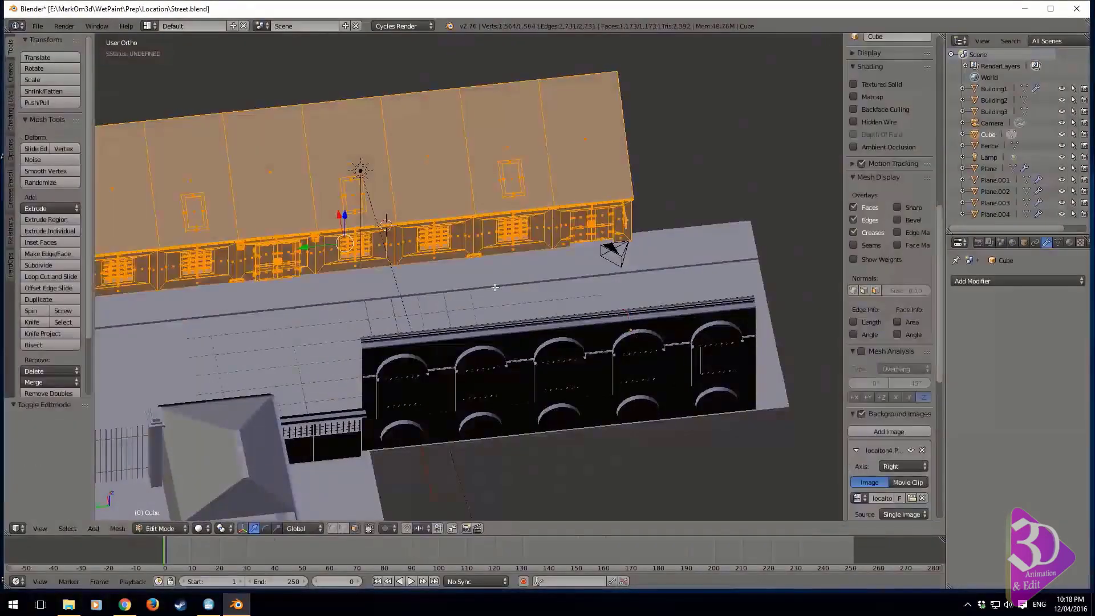
pyautogui.press('Tab')
pyautogui.press('g')
pyautogui.press('x')
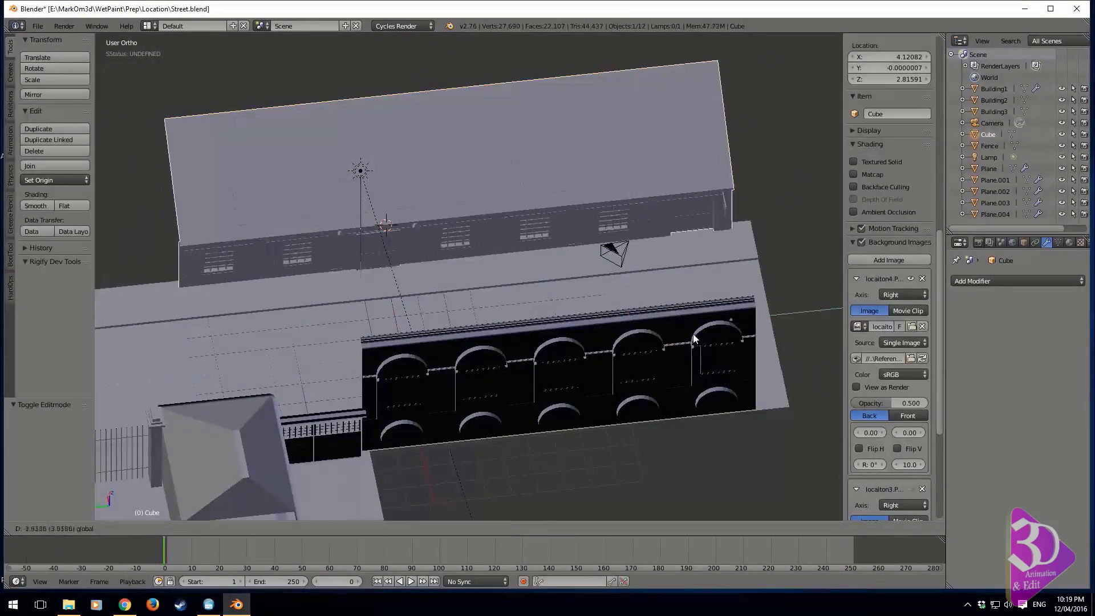
pyautogui.moveTo(699, 333); pyautogui.dragTo(677, 340)
# Inspect the end of the street between the two buildings and select the ground plane.
pyautogui.keyDown('shift'); pyautogui.moveTo(754, 361); pyautogui.dragTo(546, 311, button='middle'); pyautogui.keyUp('shift')
pyautogui.scroll(3, 616, 342)
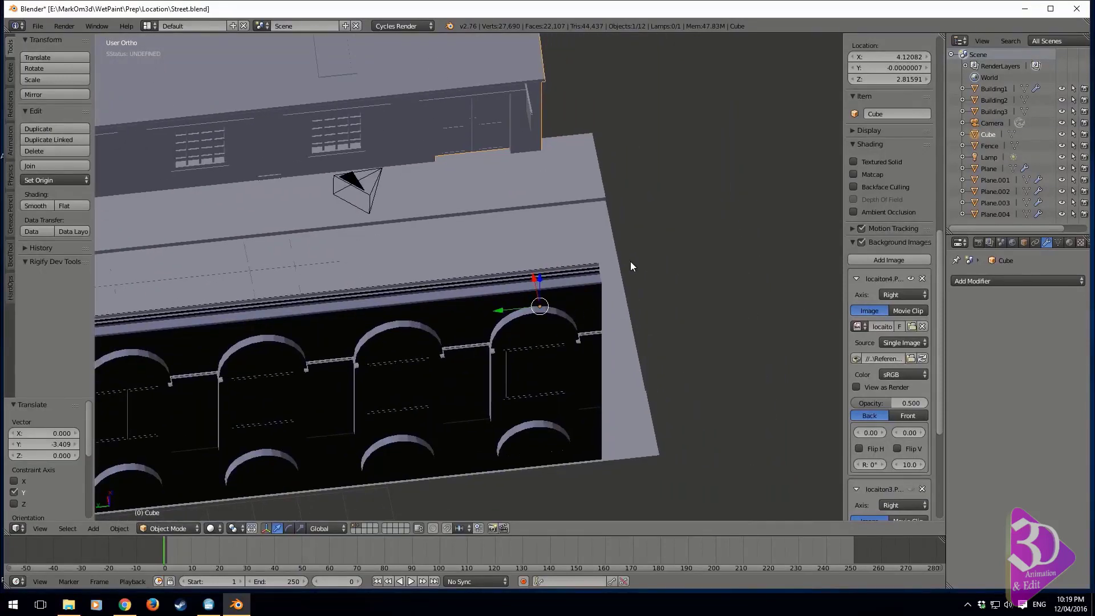
pyautogui.moveTo(264, 288); pyautogui.dragTo(435, 235, button='middle')
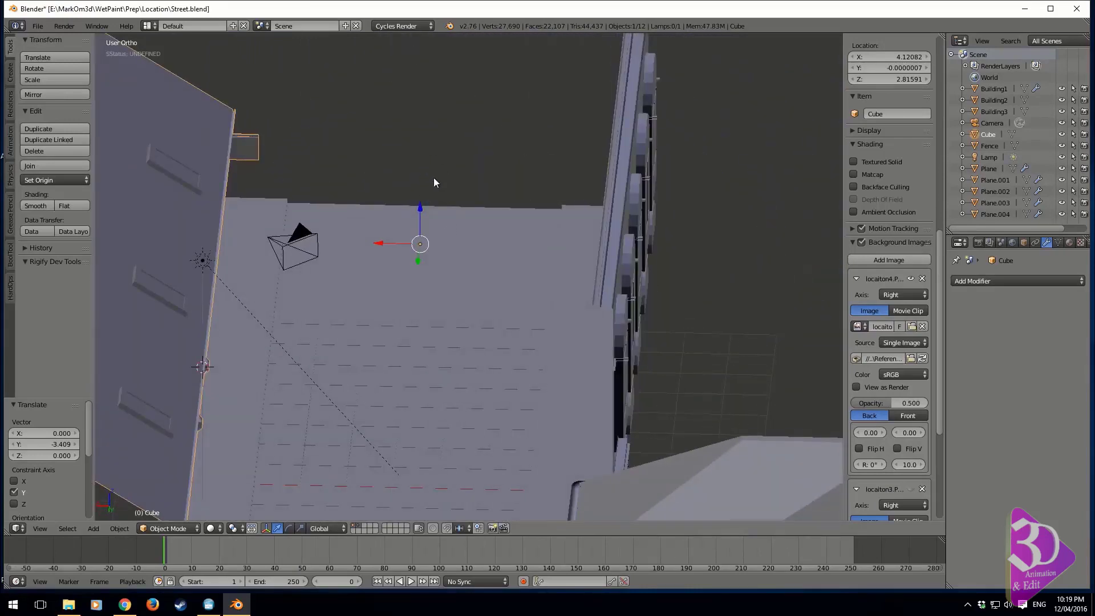
pyautogui.moveTo(435, 183); pyautogui.dragTo(458, 361, button='middle')
pyautogui.rightClick(463, 367)
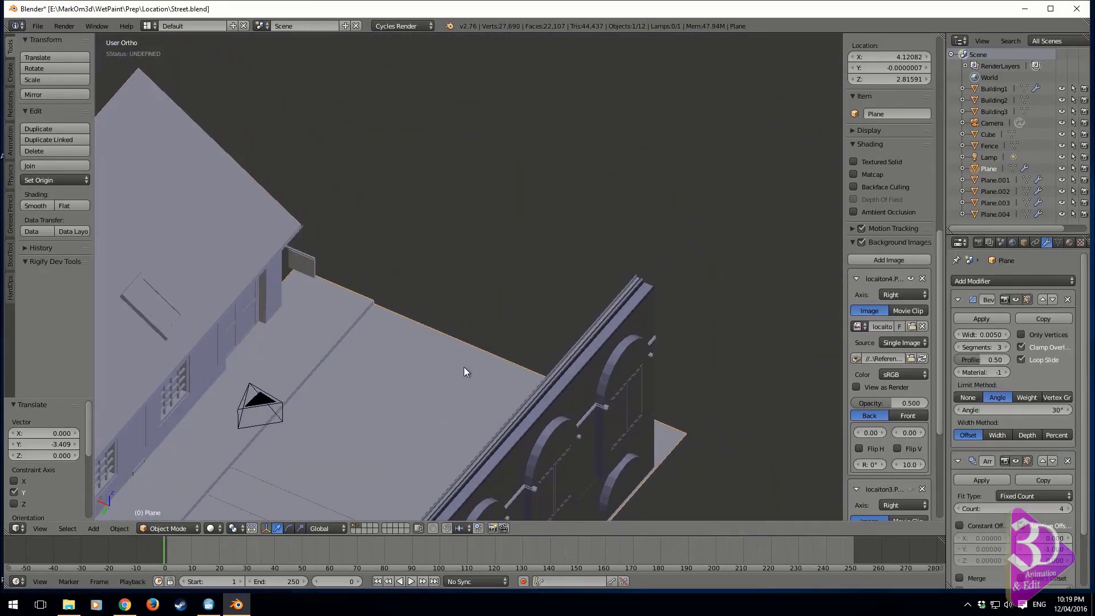